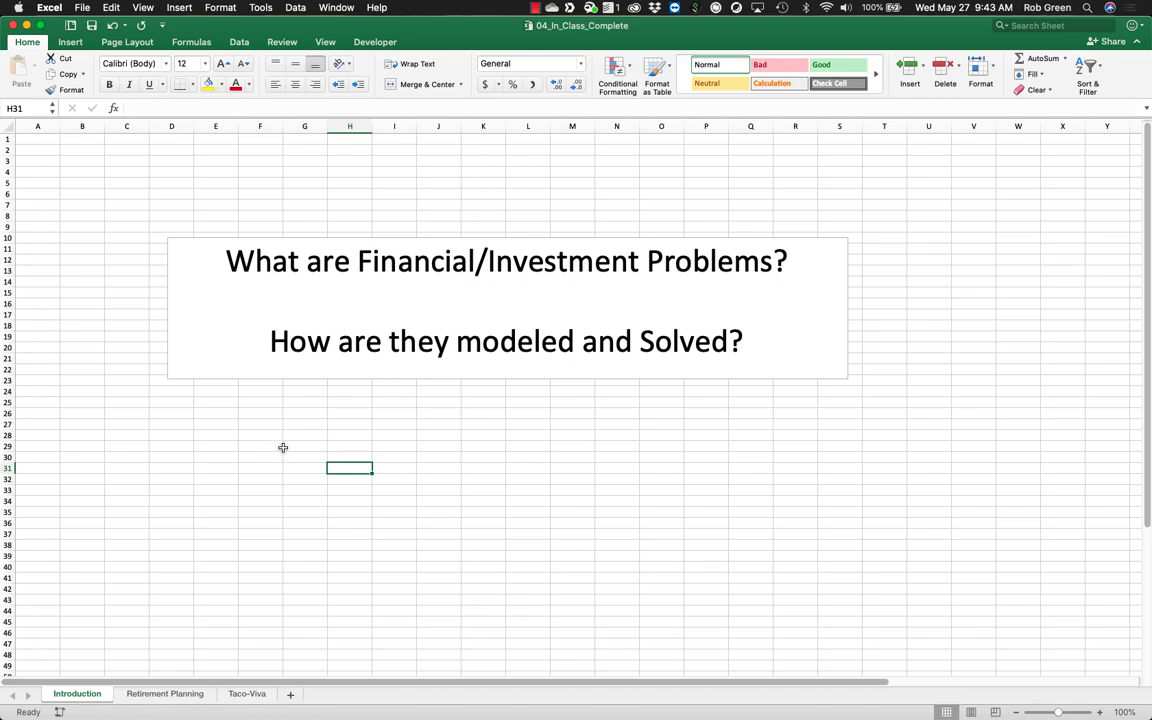
Step: On the Taco-Viva sheet, bold "six months and cost $800,000" in the problem text
click(178, 698)
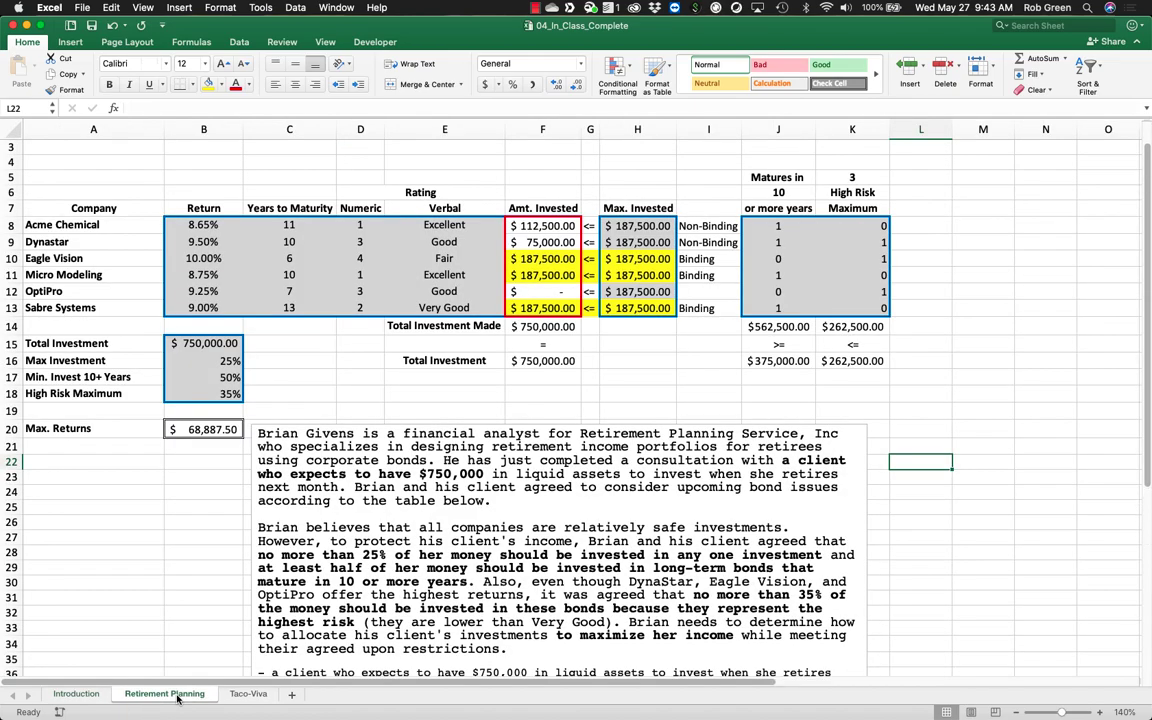
click(249, 694)
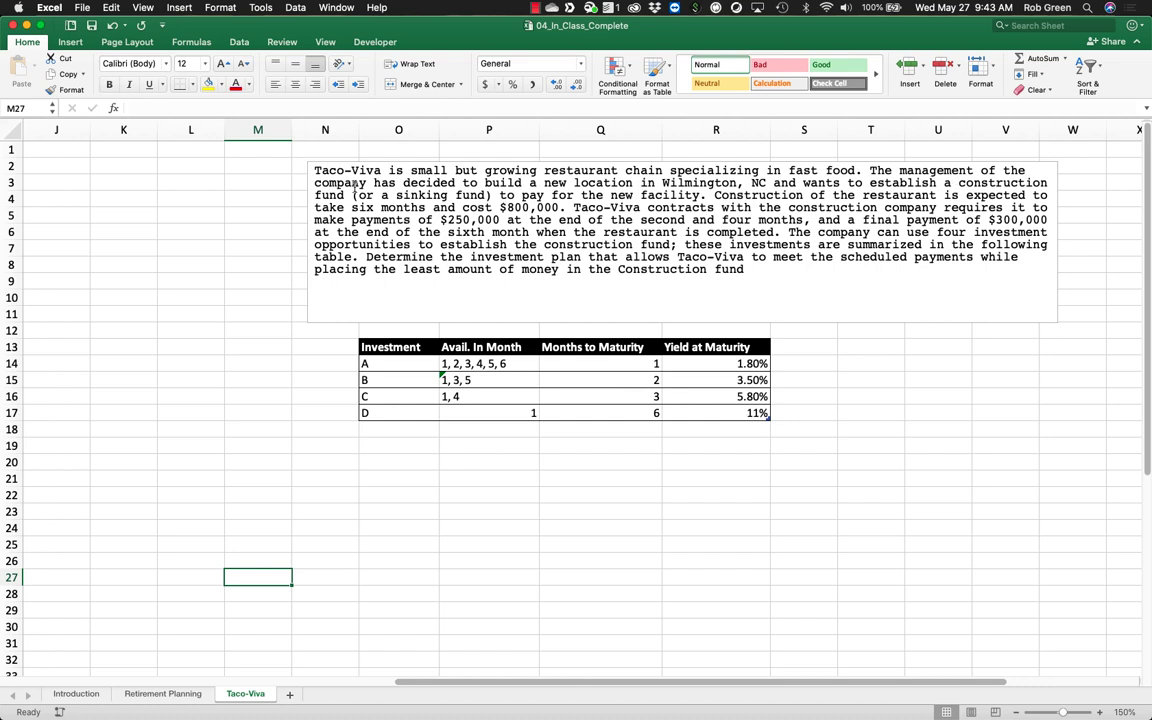
drag(498, 195, 680, 196)
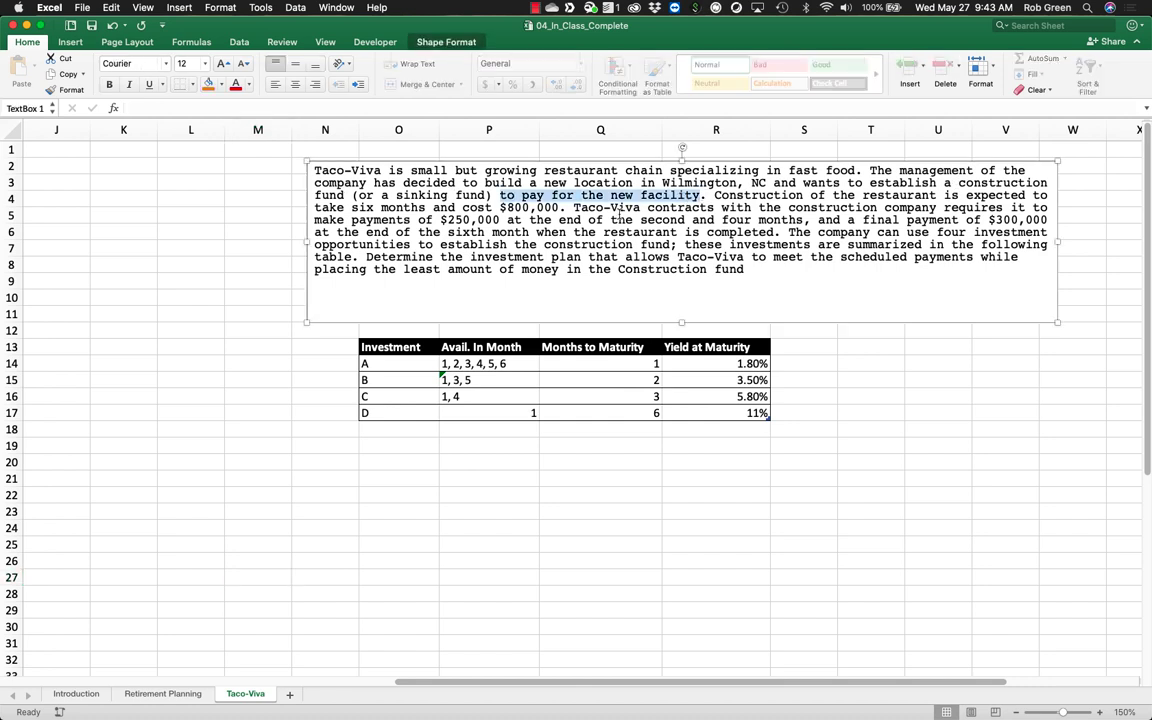
drag(352, 207, 556, 207)
key(super+b)
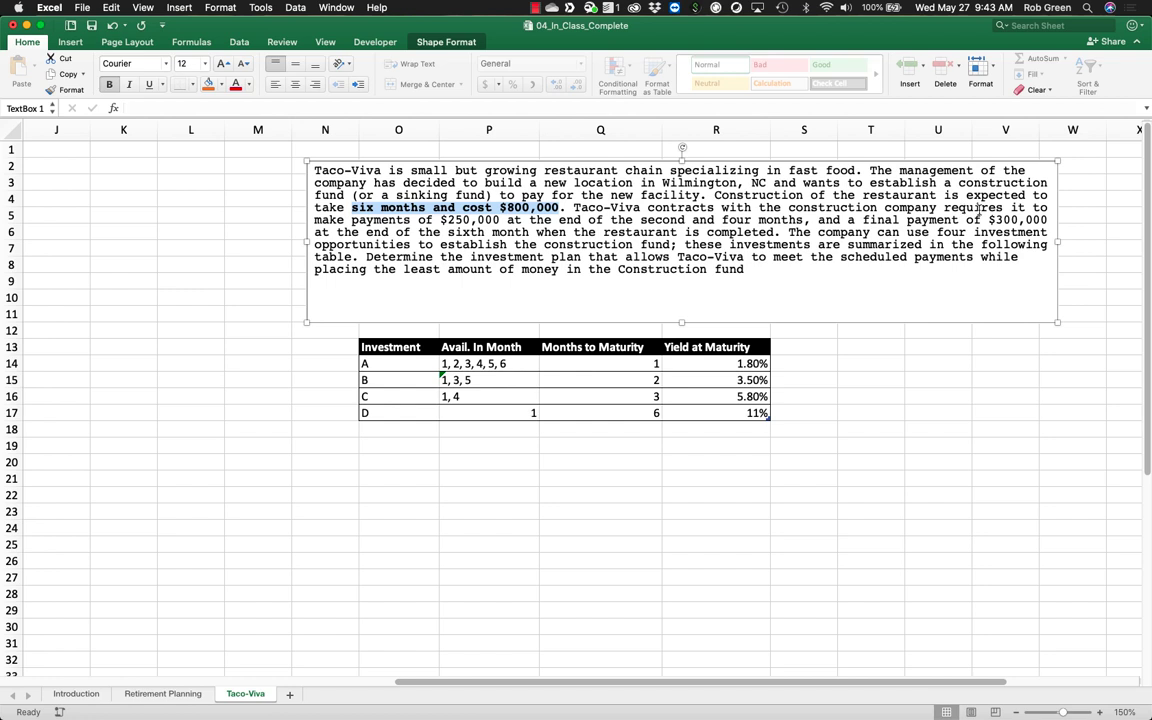
Step: In the problem text, bold the $250,000 and $300,000 payment phrases and "least amount of money in the Construction fund"
drag(444, 219, 788, 220)
key(super+b)
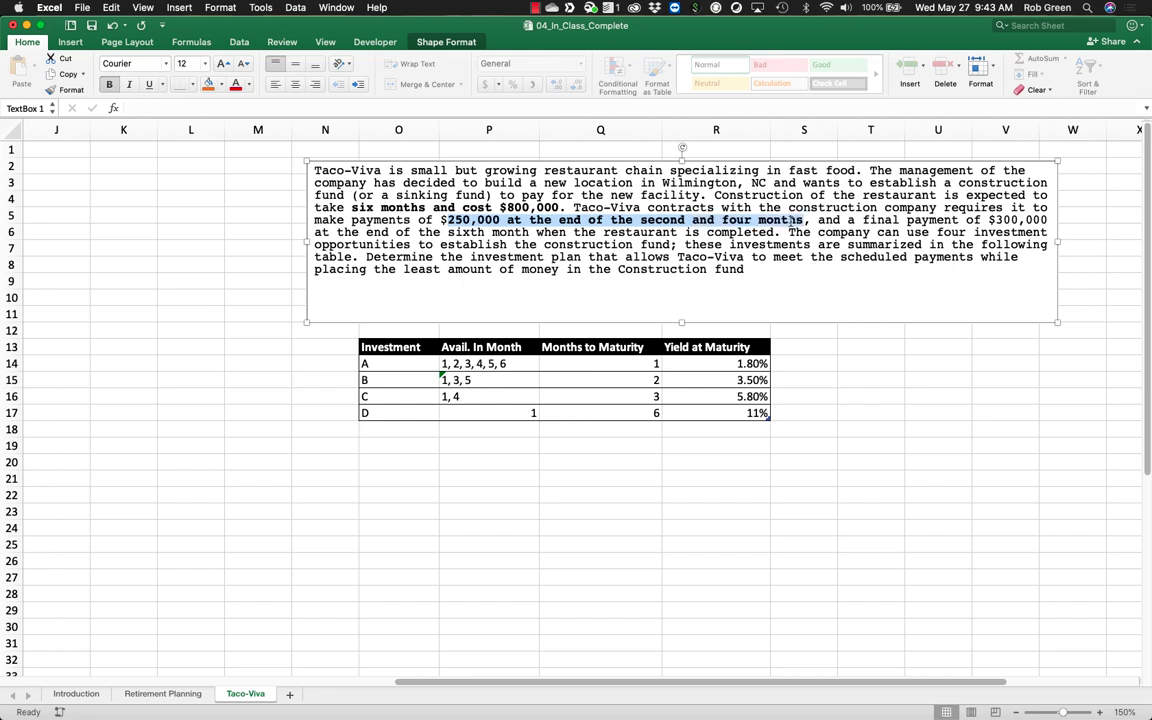
drag(990, 219, 481, 232)
key(super+b)
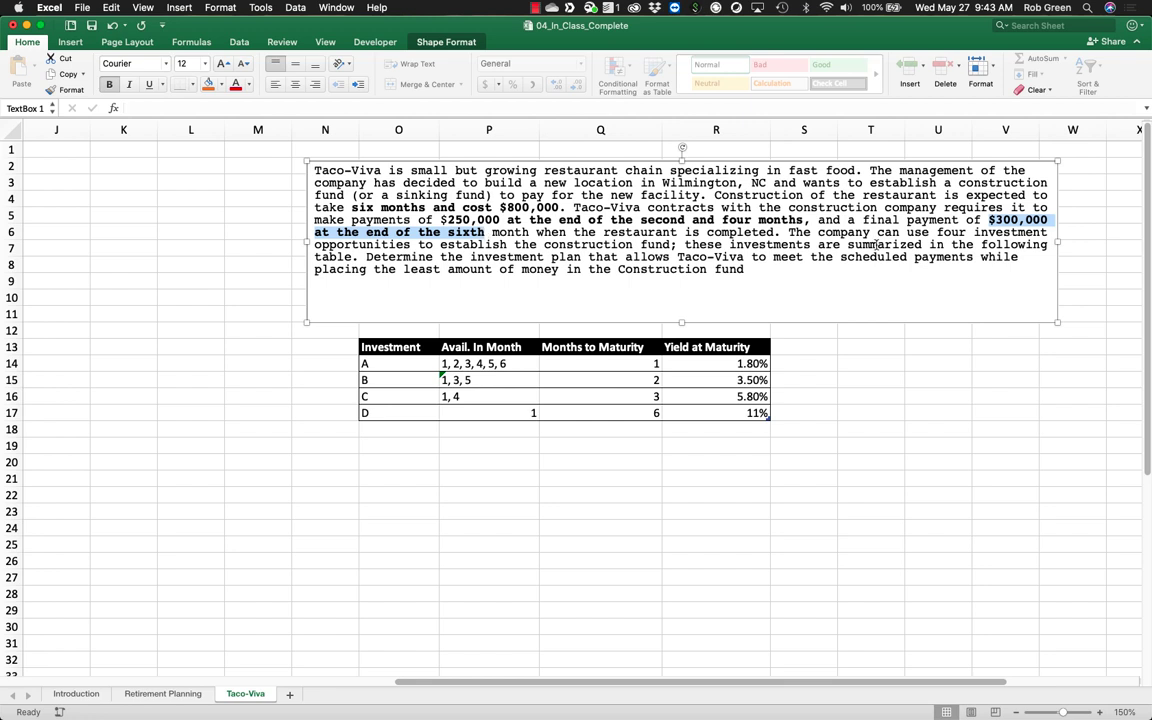
click(936, 232)
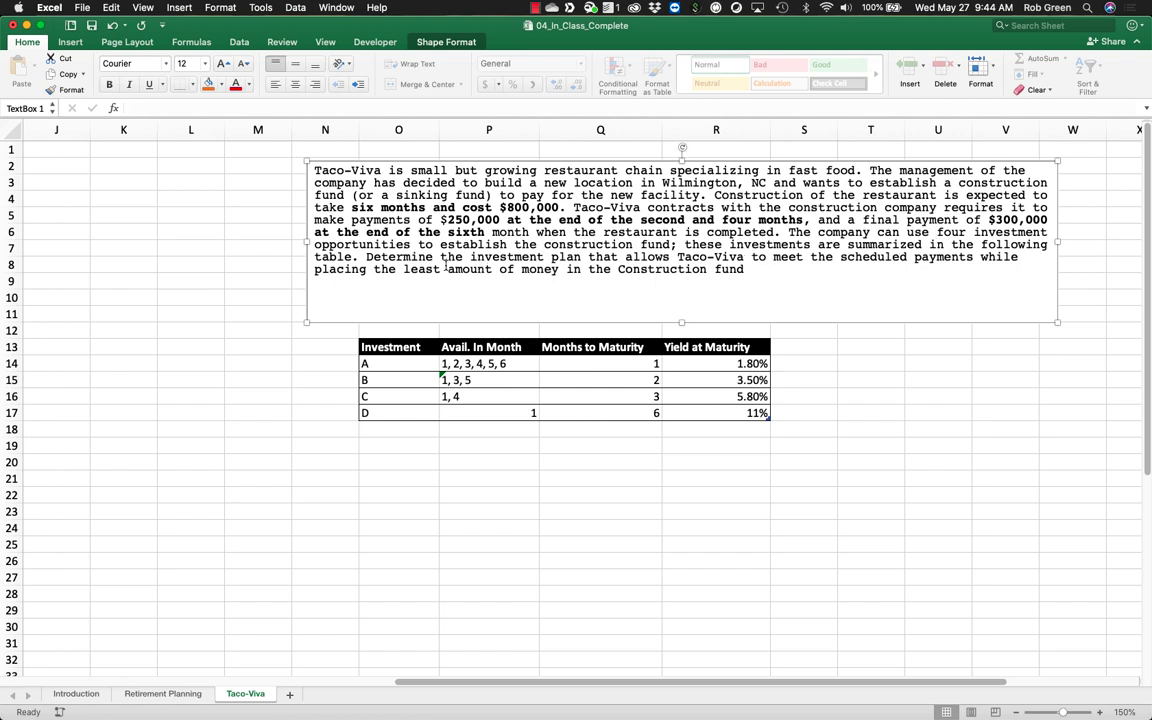
drag(455, 270, 745, 272)
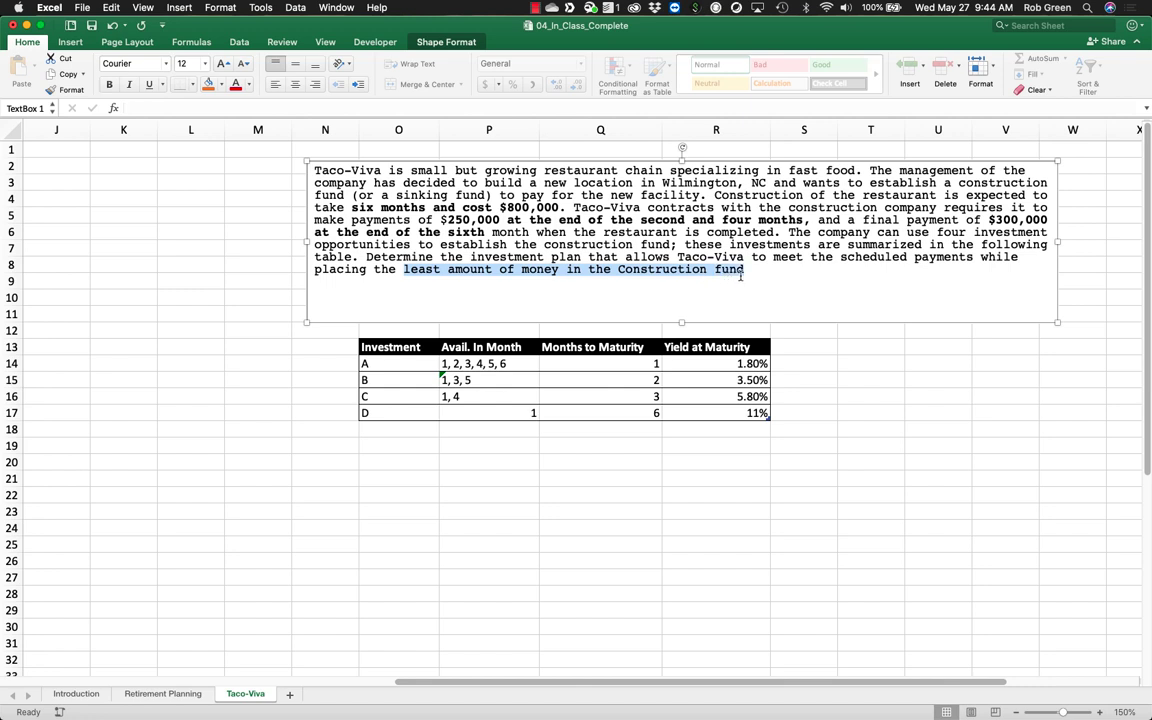
key(super+b)
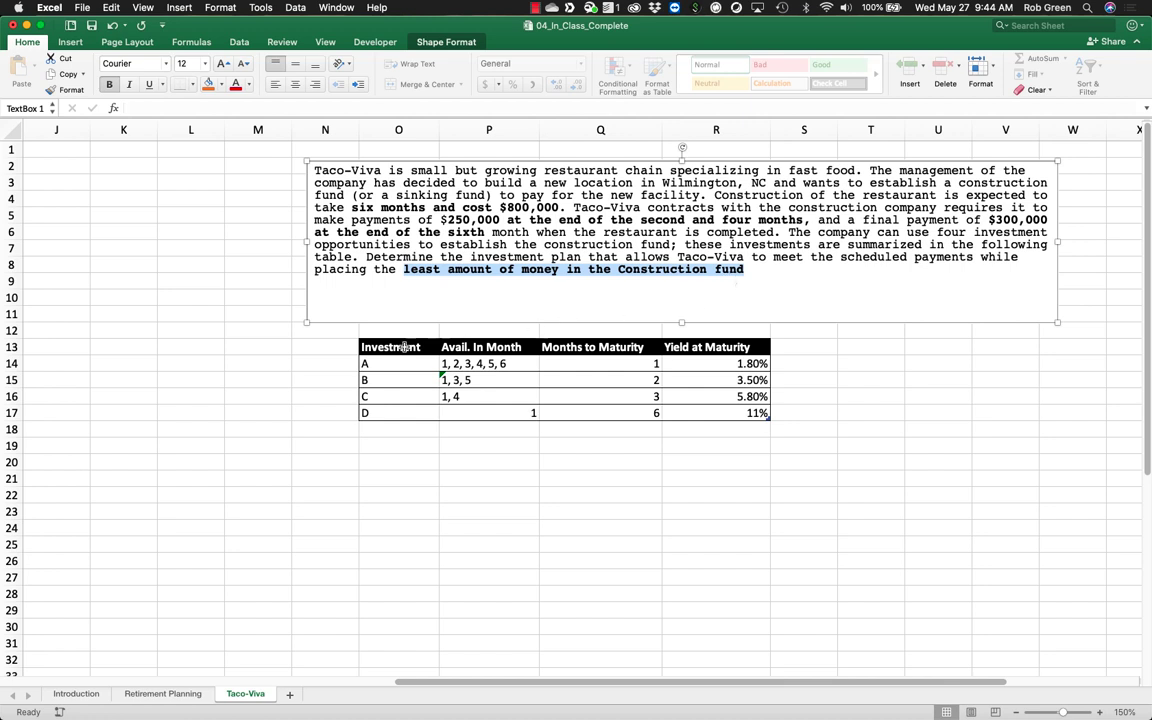
Step: Examine the investment table, going through the investments and the months in which each one is available
drag(380, 348, 741, 413)
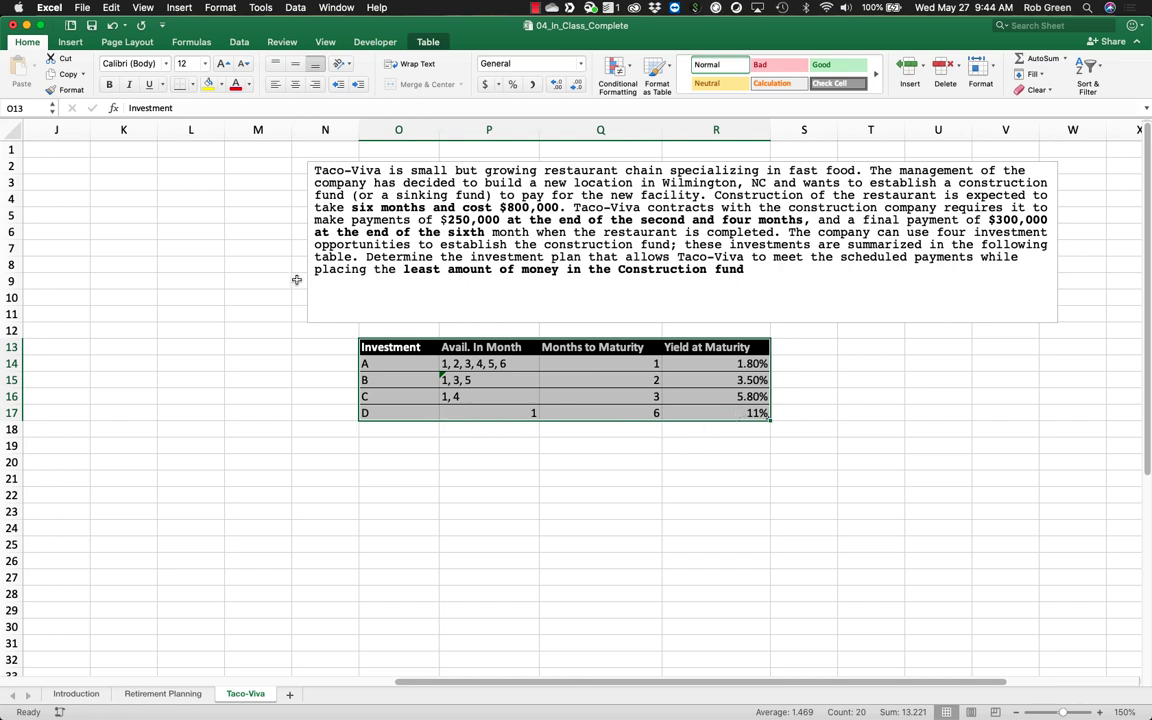
click(460, 464)
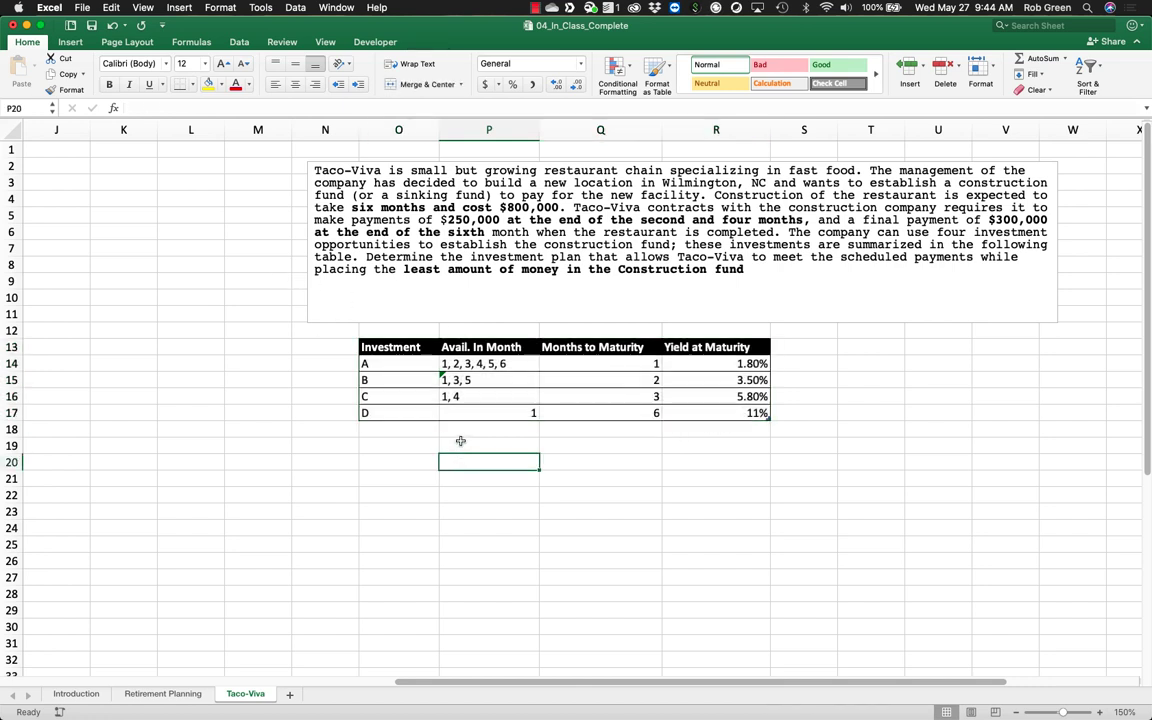
click(412, 381)
click(413, 413)
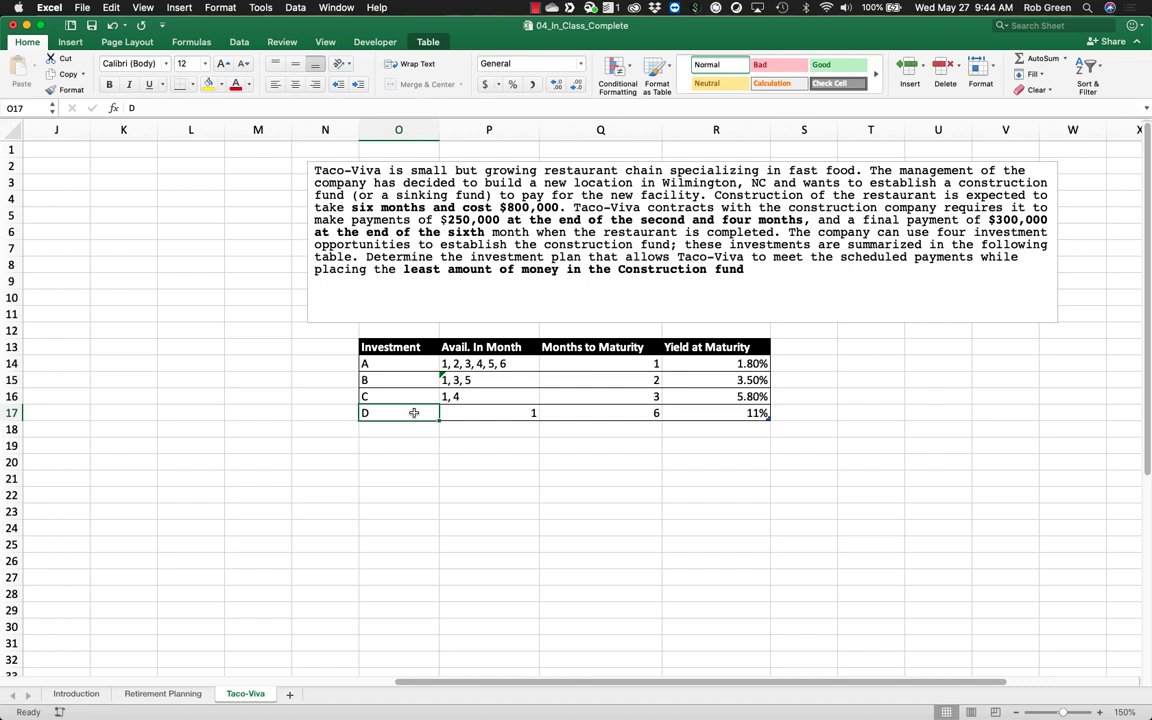
click(445, 364)
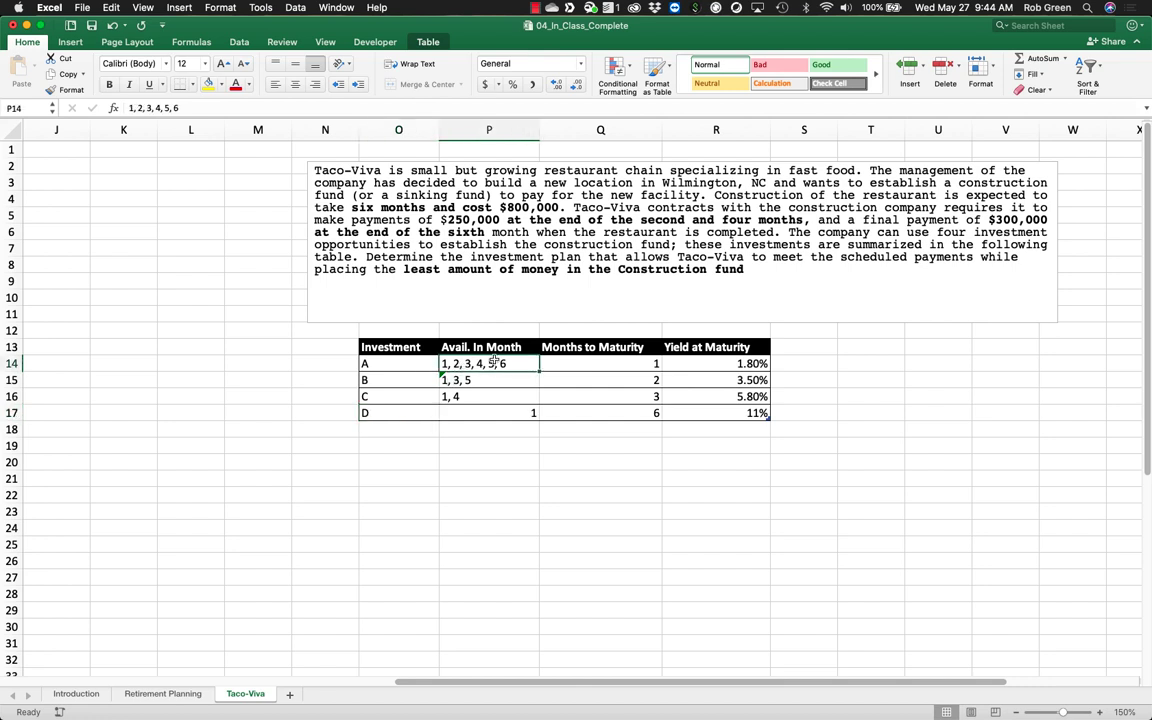
click(445, 380)
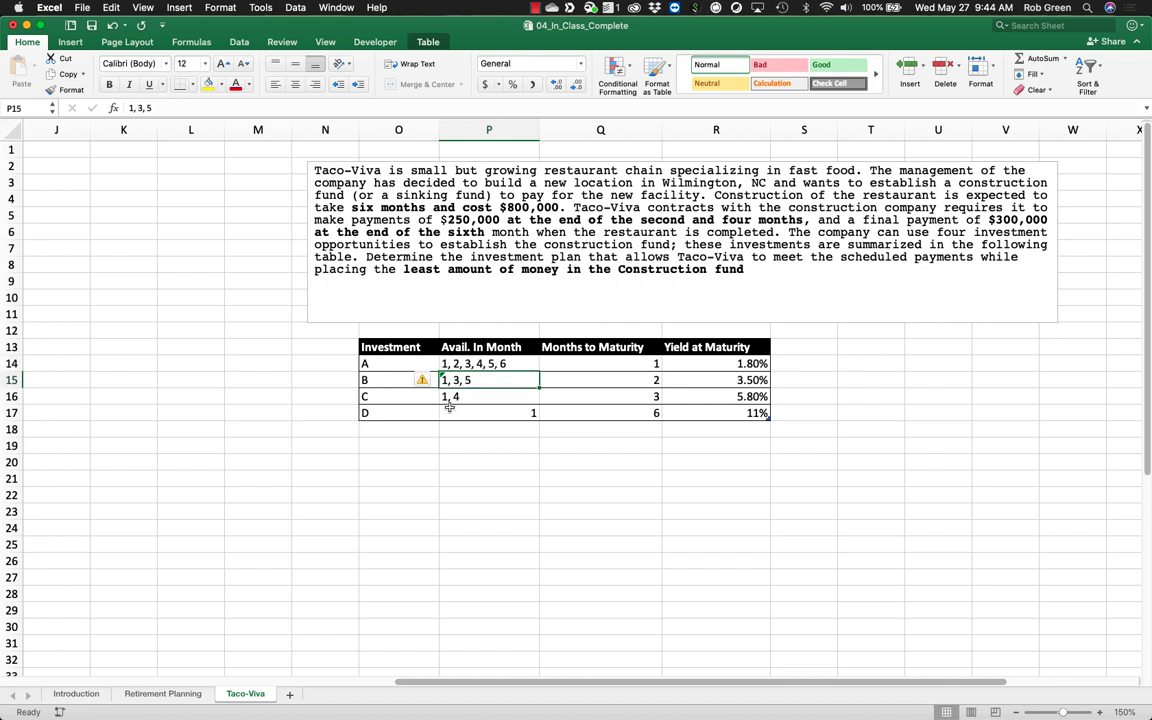
click(458, 395)
click(483, 426)
click(489, 346)
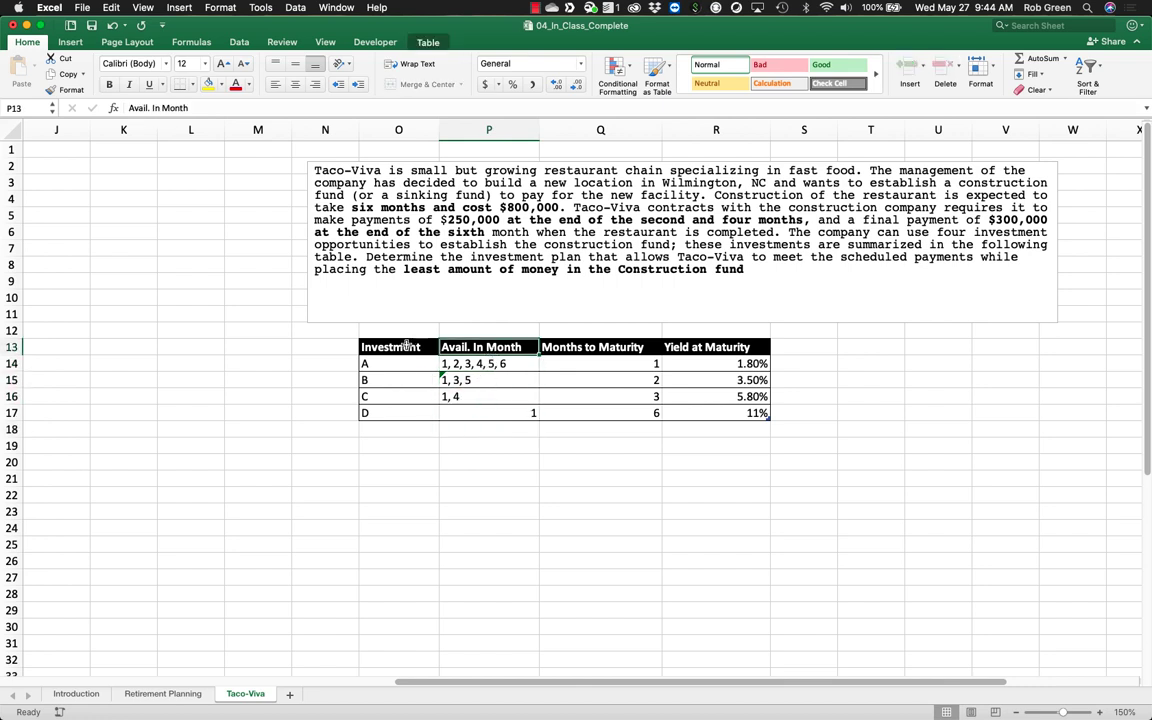
Step: Move the whole investment table so that it starts in cell P23
drag(406, 345, 690, 418)
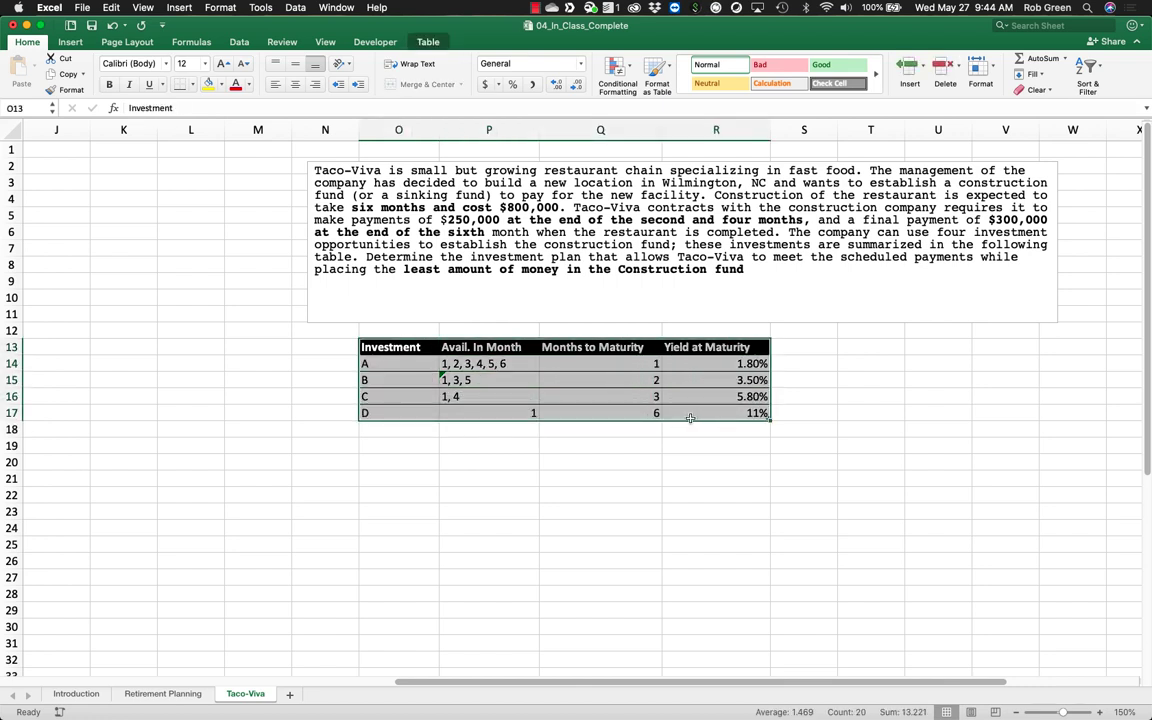
key(super+x)
click(501, 512)
key(super+v)
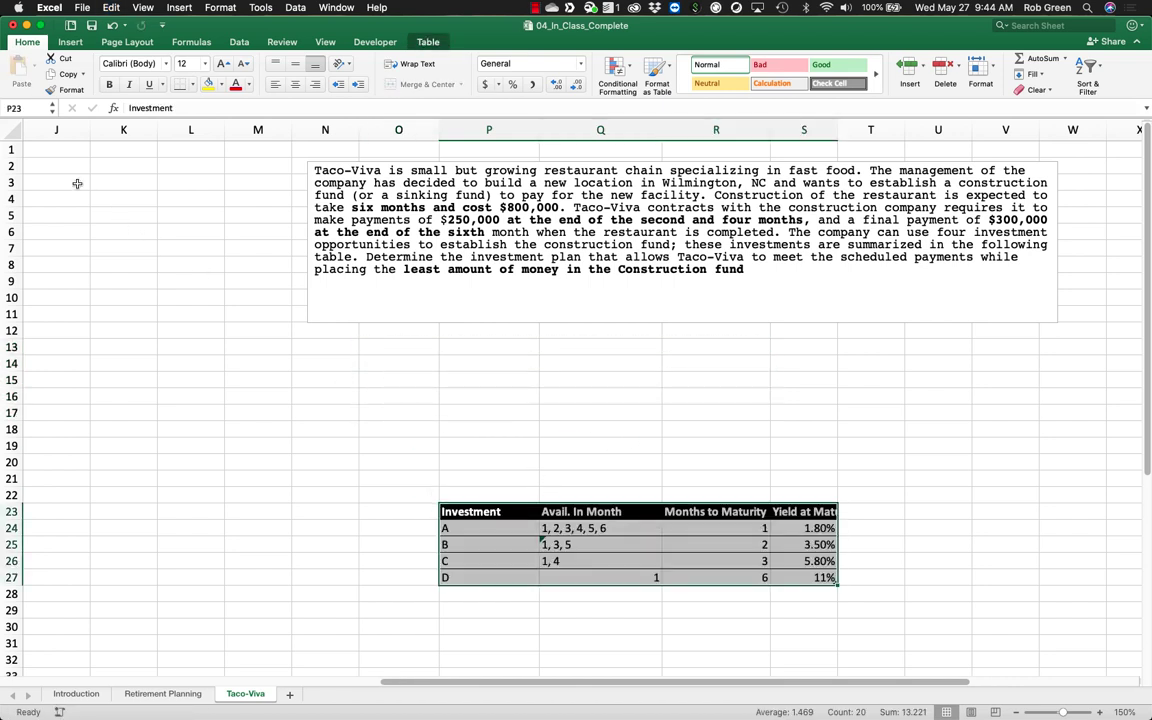
Step: Enter the headings Investment in J3 and Decision in J4, and make both bold and centered
click(75, 183)
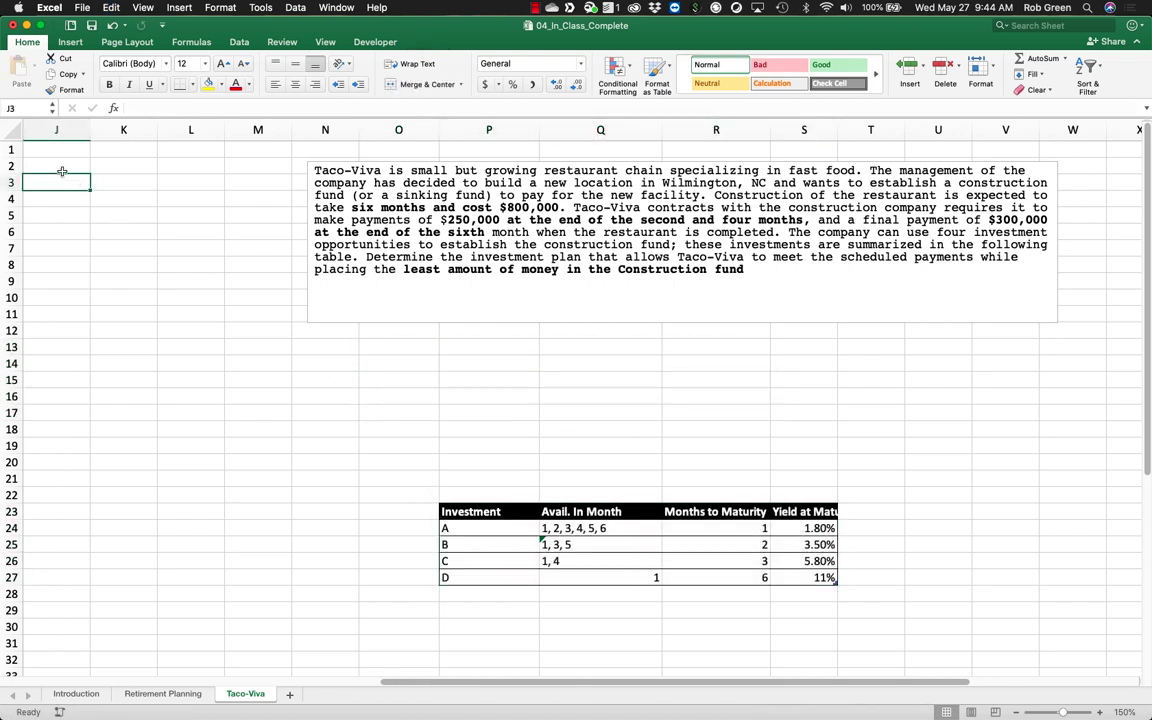
text(Investment)
key(Return)
text(Decision)
key(Return)
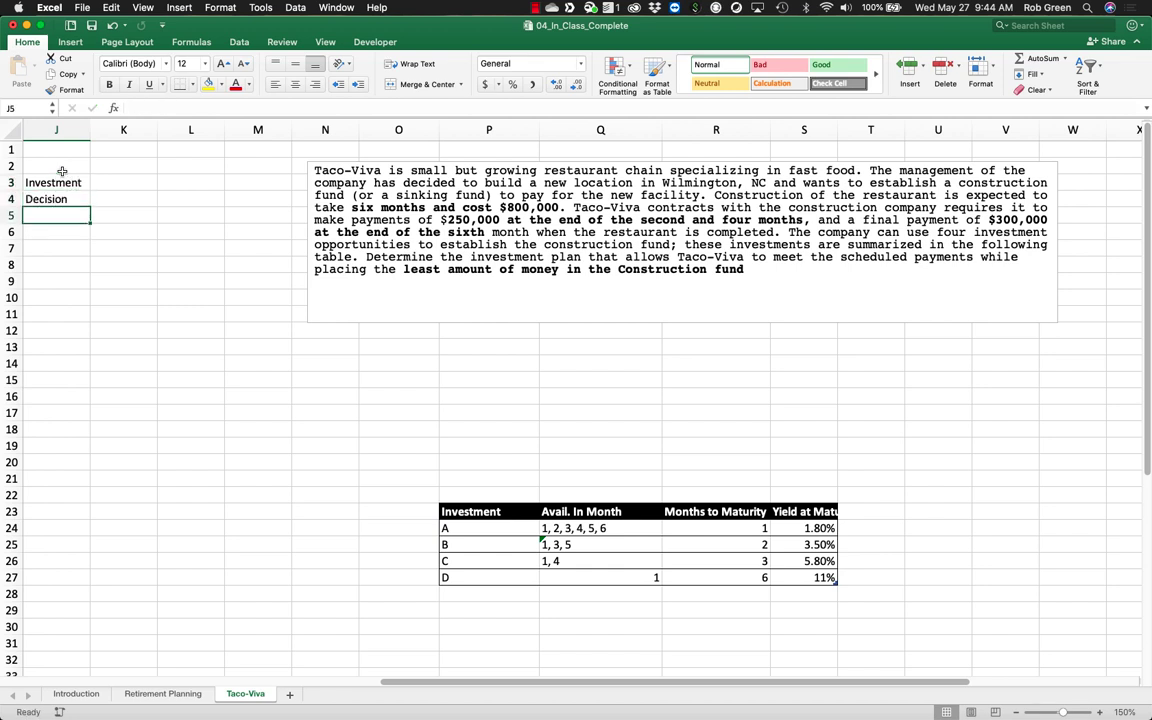
drag(60, 182, 60, 199)
key(super+b)
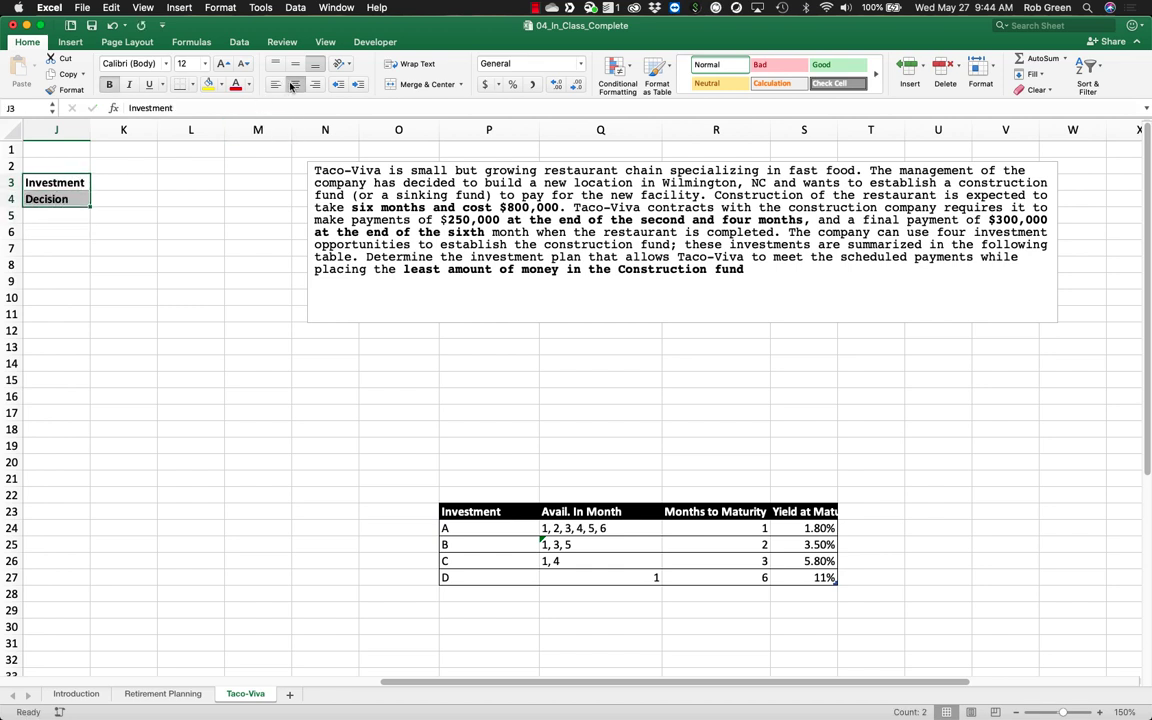
click(295, 84)
Step: List the decisions A1, A2, A3, A4, A5 and A6 in cells J5 to J10 under the Decision heading
click(75, 212)
text(A1)
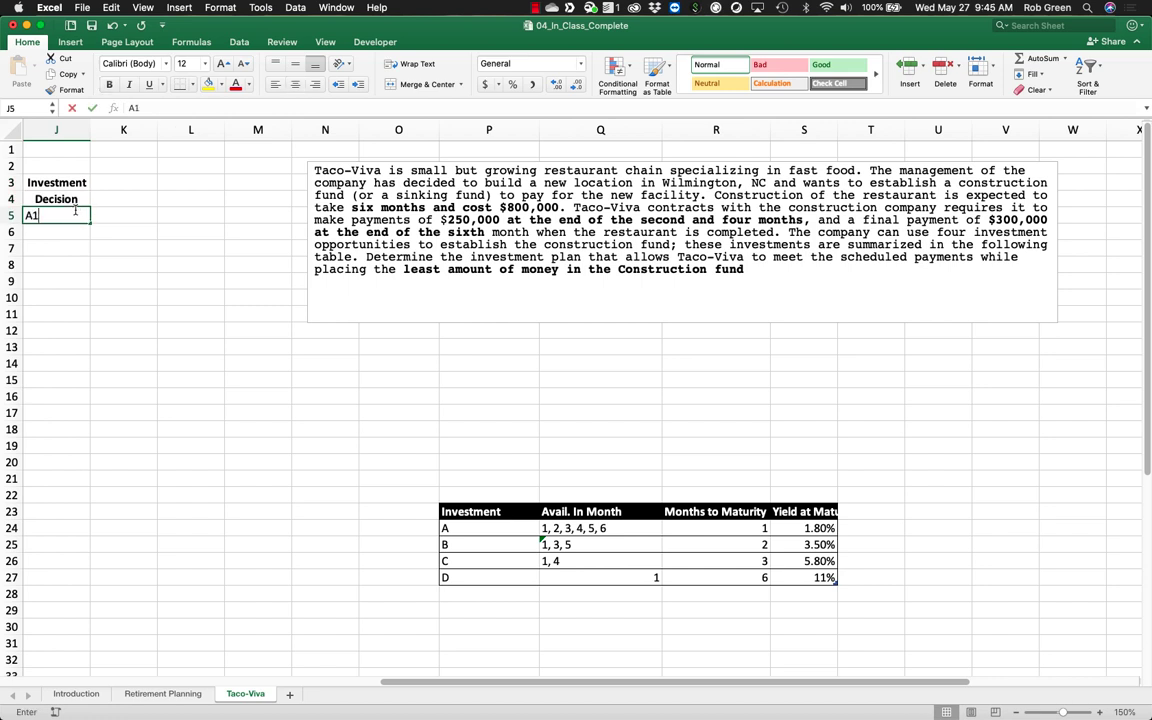
key(Return)
text(A2)
key(Return)
text(A3)
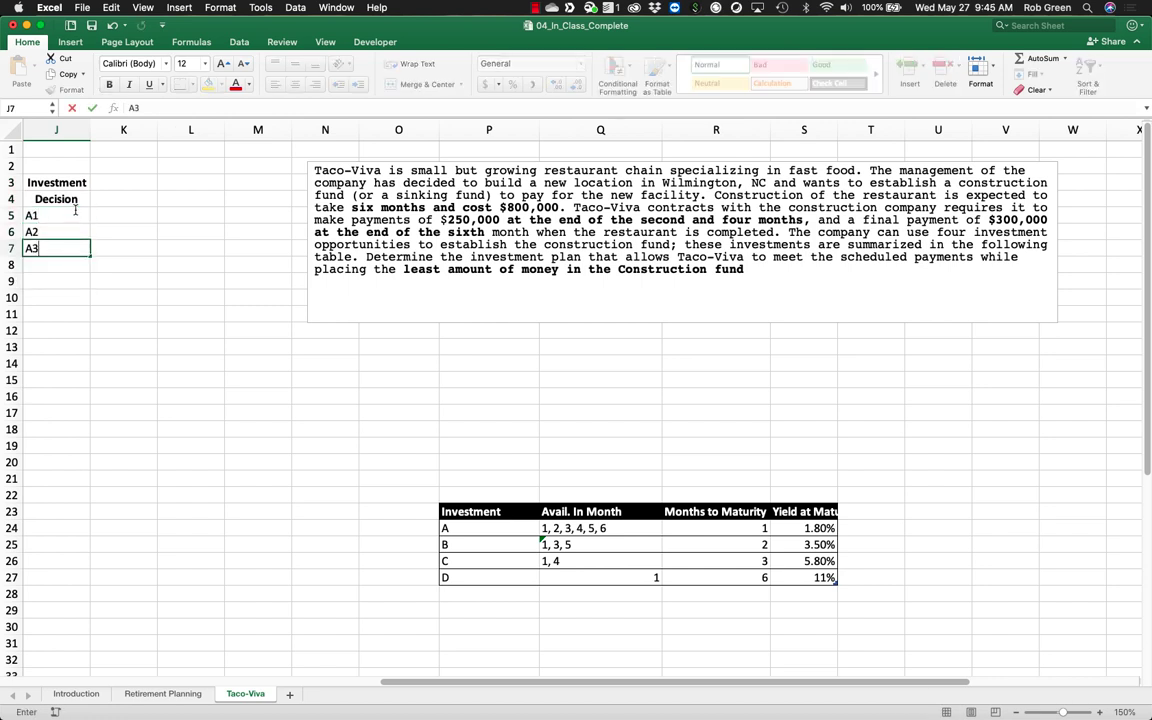
key(Return)
text(A4)
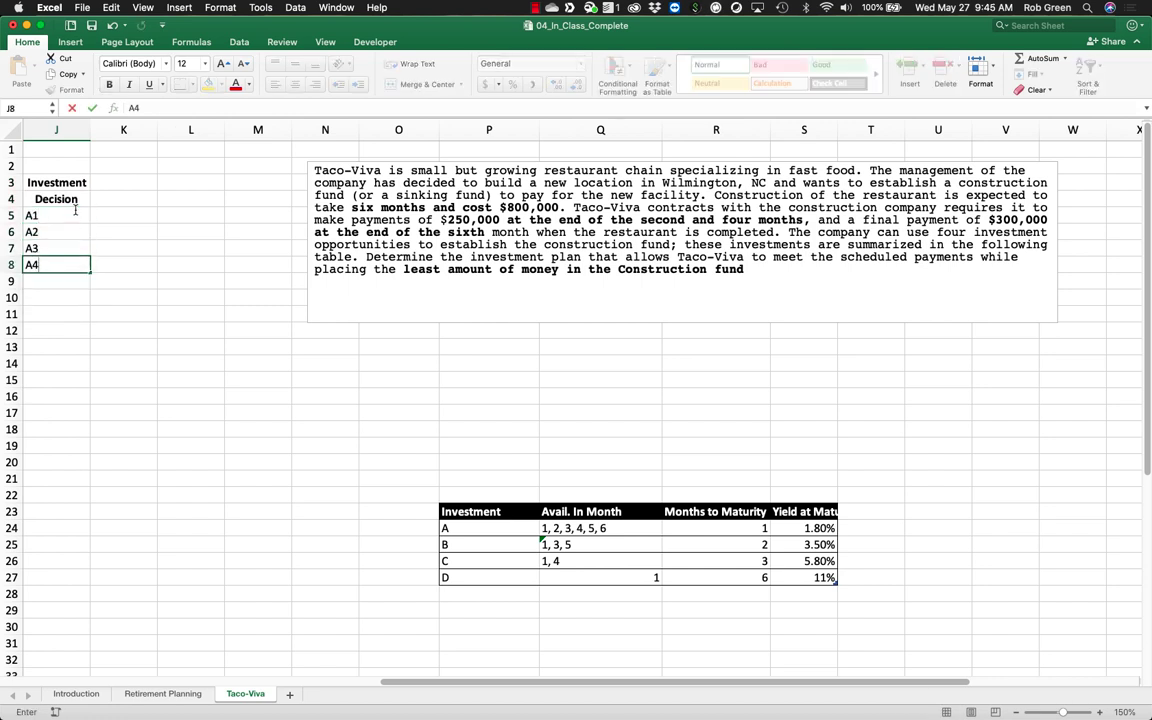
key(Return)
text(A5)
key(Return)
text(A^)
key(Return)
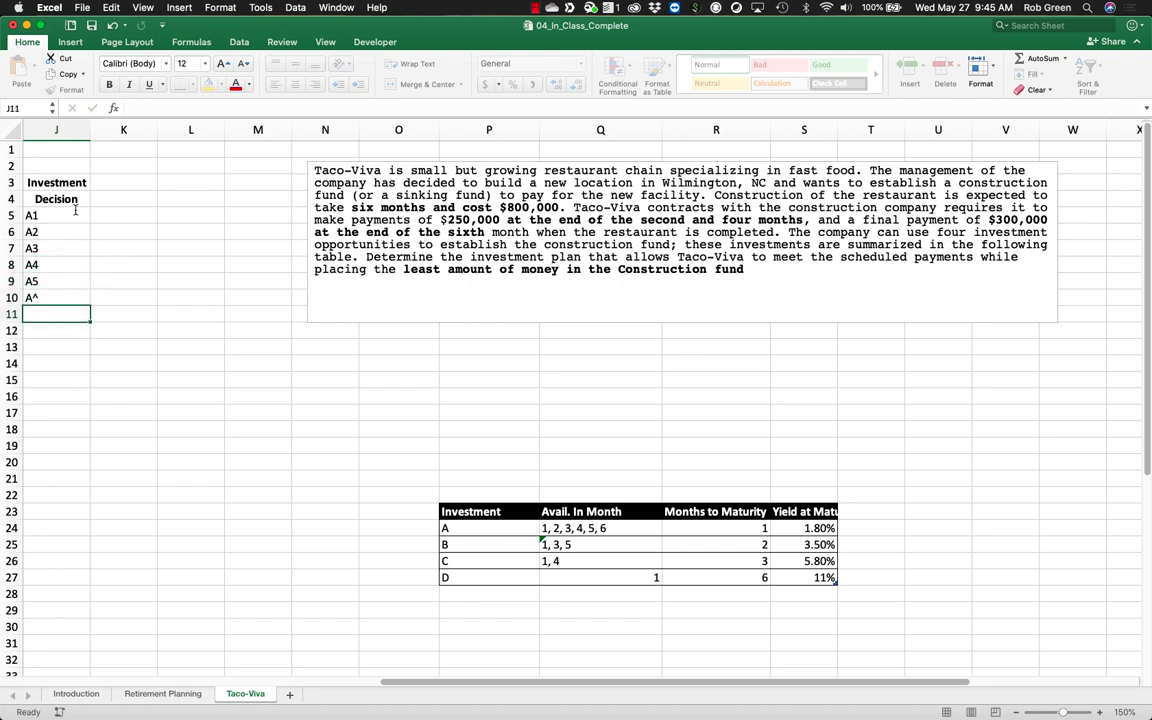
key(Up)
text(A6)
key(Return)
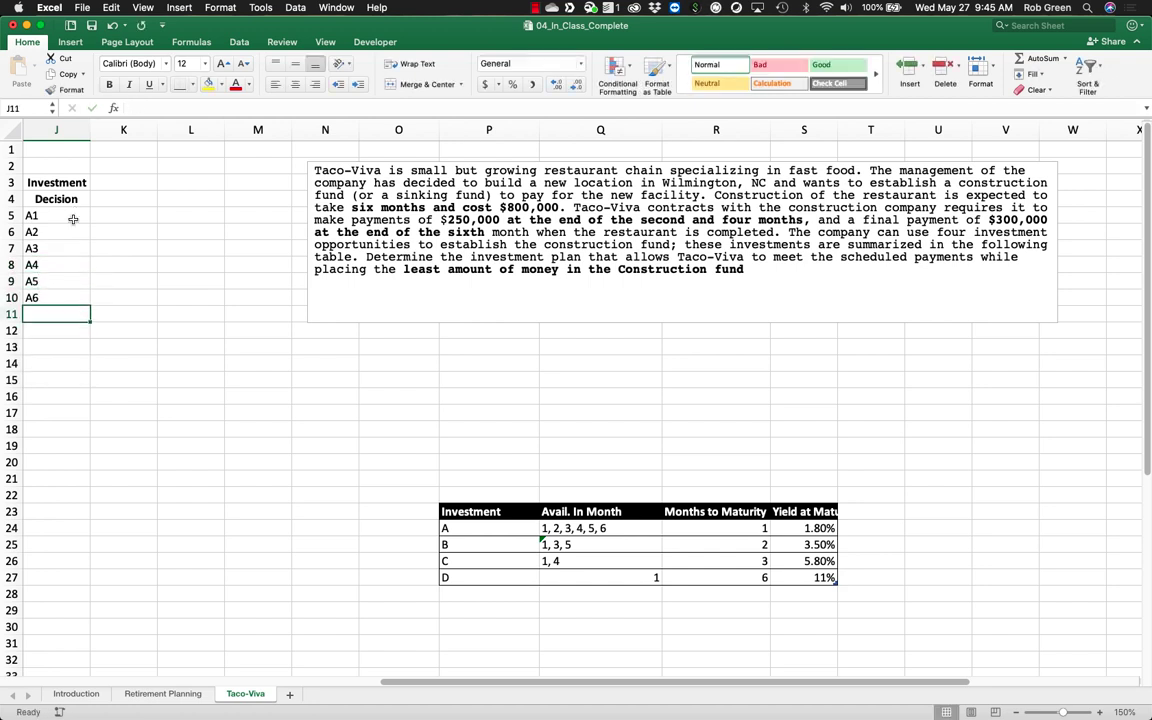
Step: Center the entries in cells J5 to J10 horizontally
drag(73, 219, 58, 297)
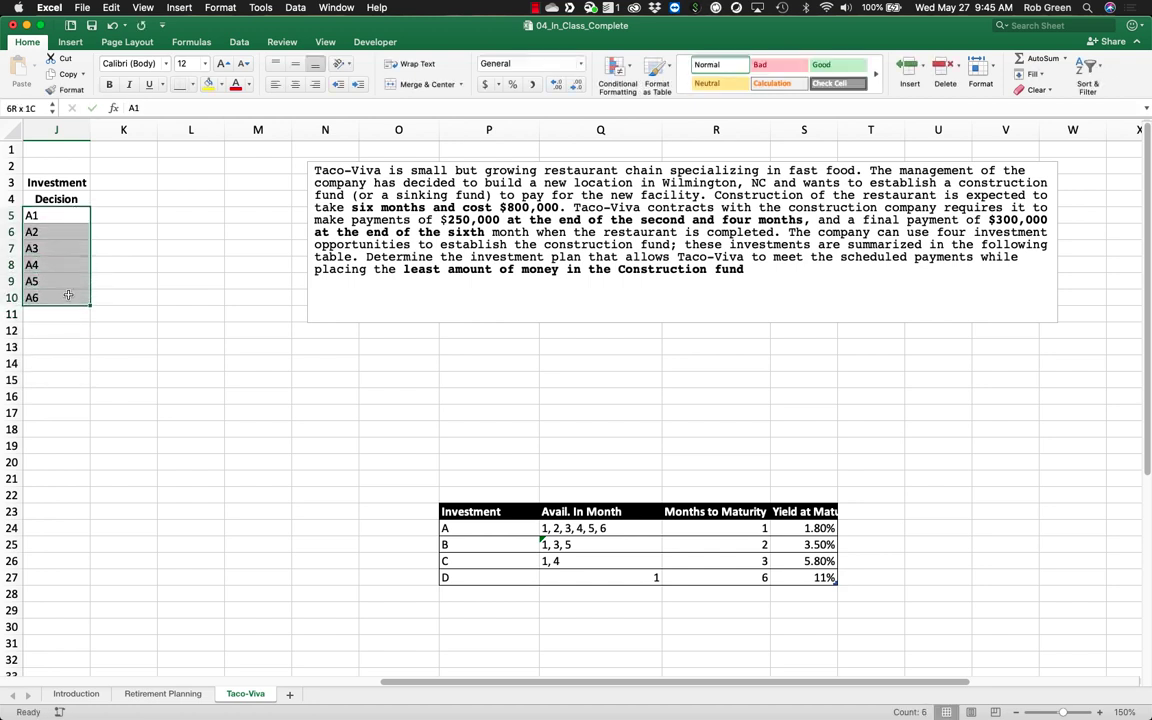
click(296, 87)
click(103, 216)
click(69, 265)
click(78, 284)
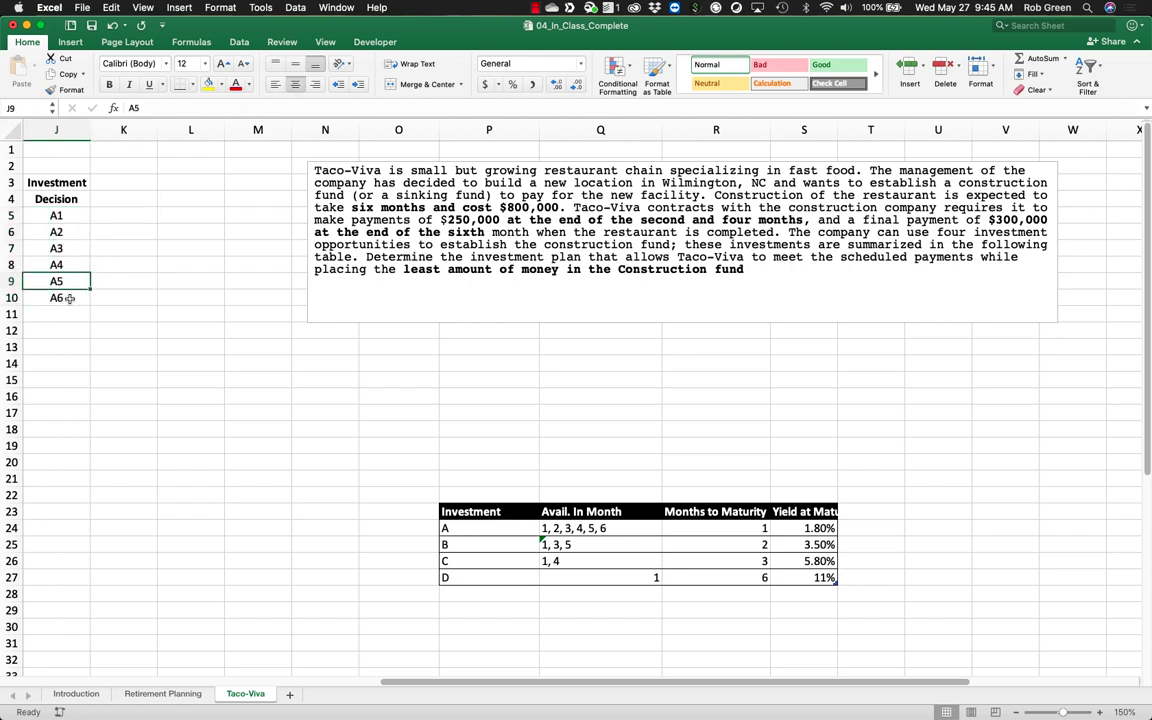
click(69, 298)
click(70, 182)
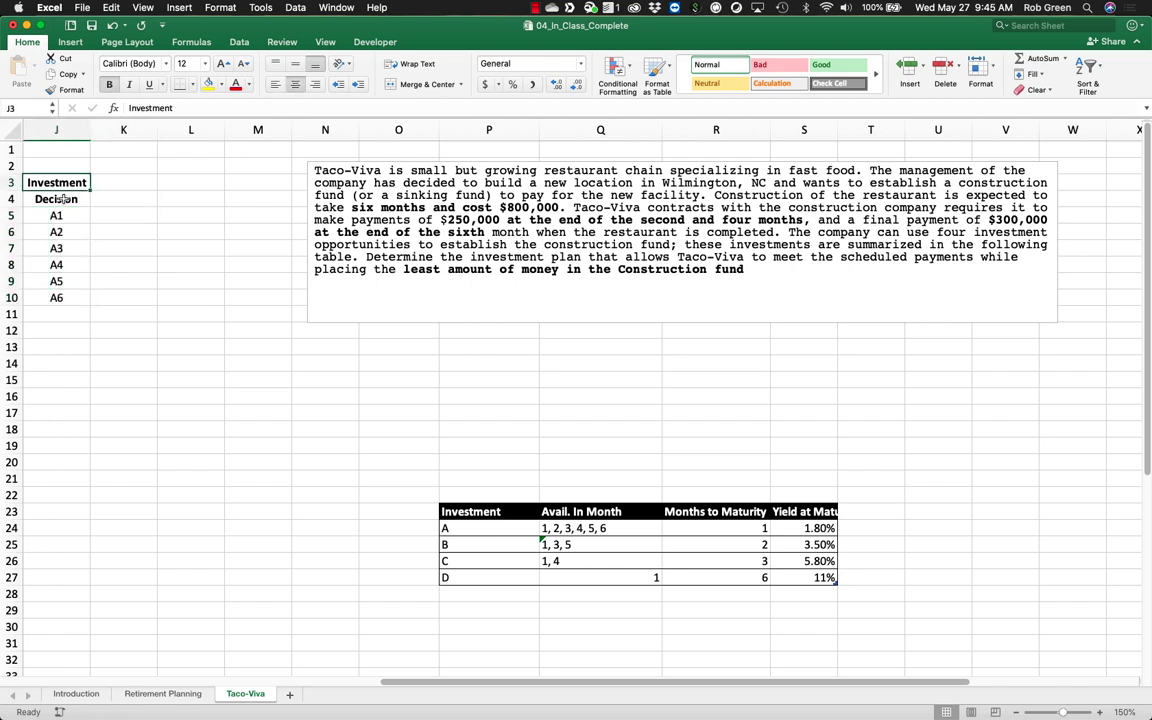
Step: Add a bold Month heading in K4 and merge and center the Investment heading across J3:K3
click(96, 183)
key(Down)
text(Mon)
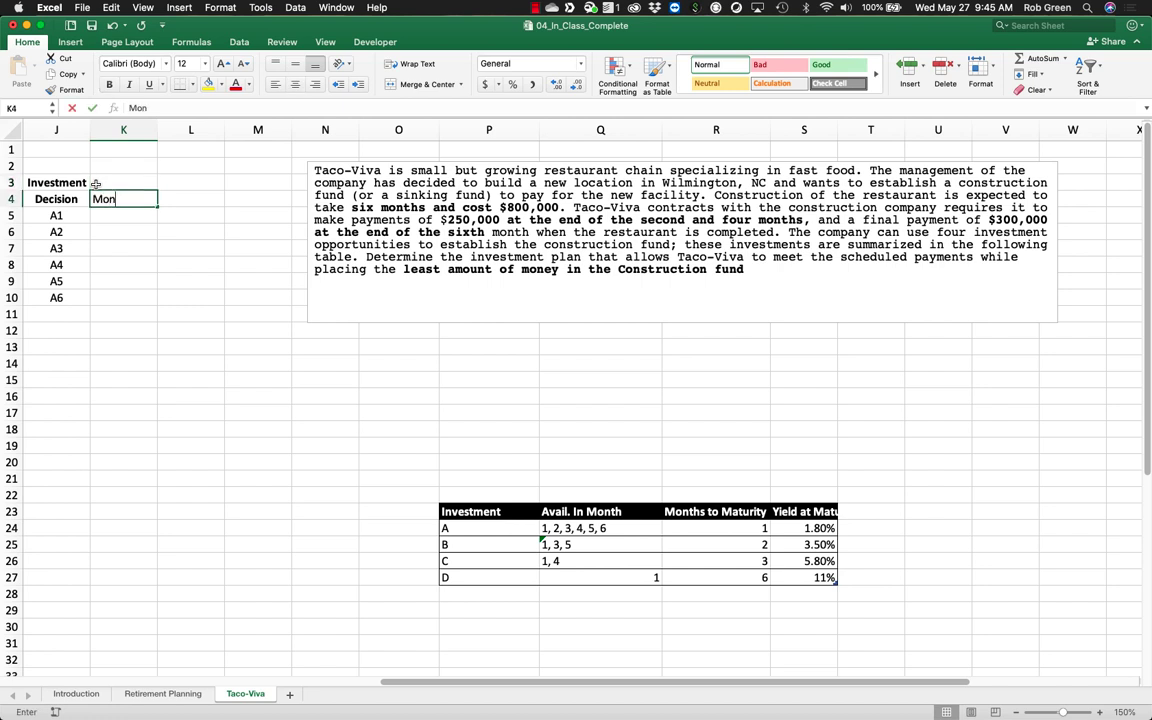
text(th)
drag(75, 182, 130, 183)
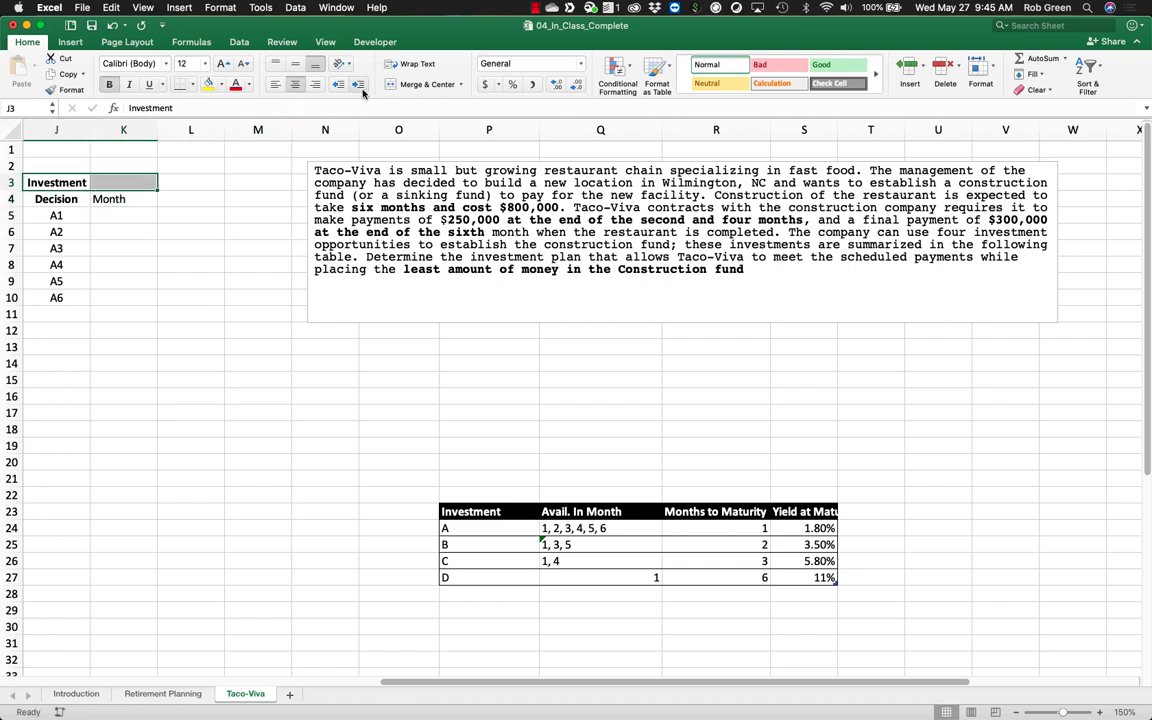
click(414, 84)
click(123, 199)
key(super+b)
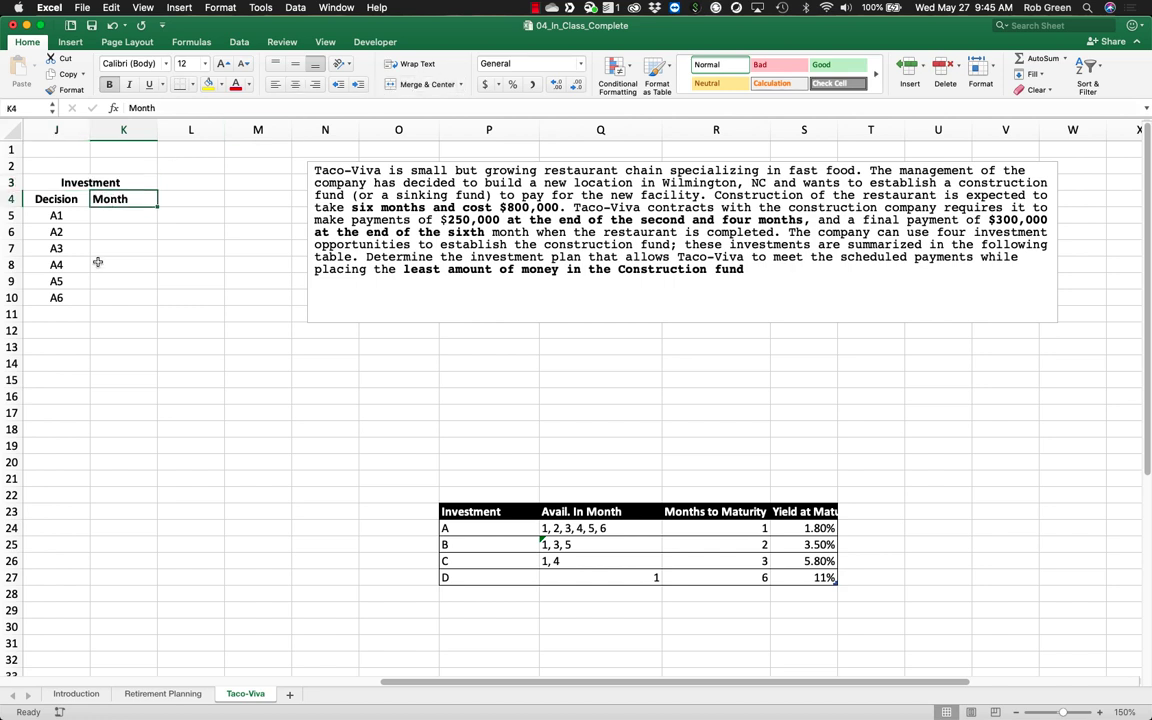
Step: Replace the Decision heading in J4 with Fund
click(98, 262)
click(58, 199)
text(Fund)
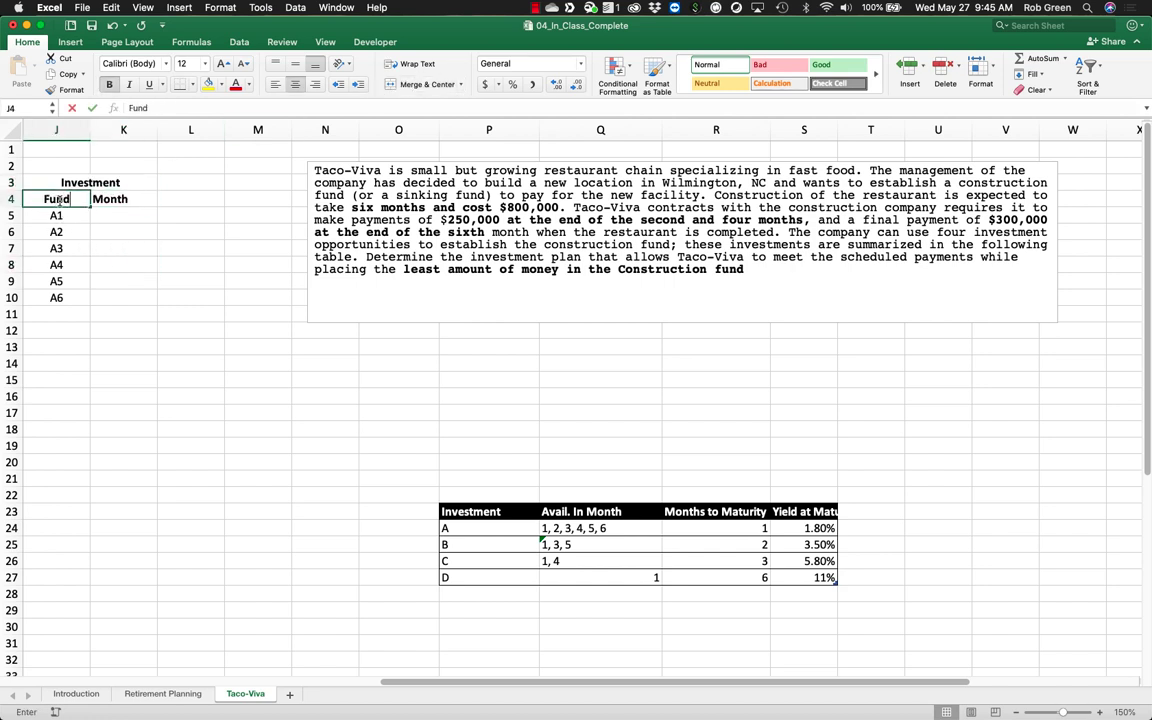
key(Return)
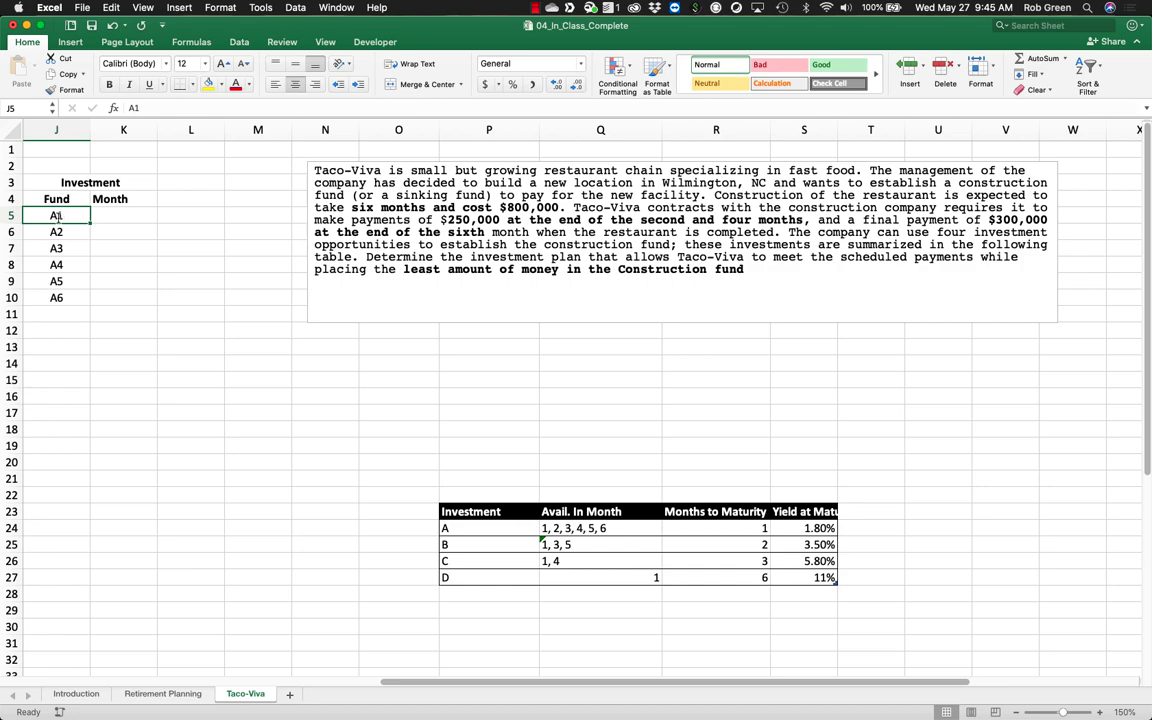
Step: Fill J5:J10 with the fund letter A and merge and center the range into a single cell
text(A)
key(Return)
click(58, 217)
drag(91, 222, 88, 300)
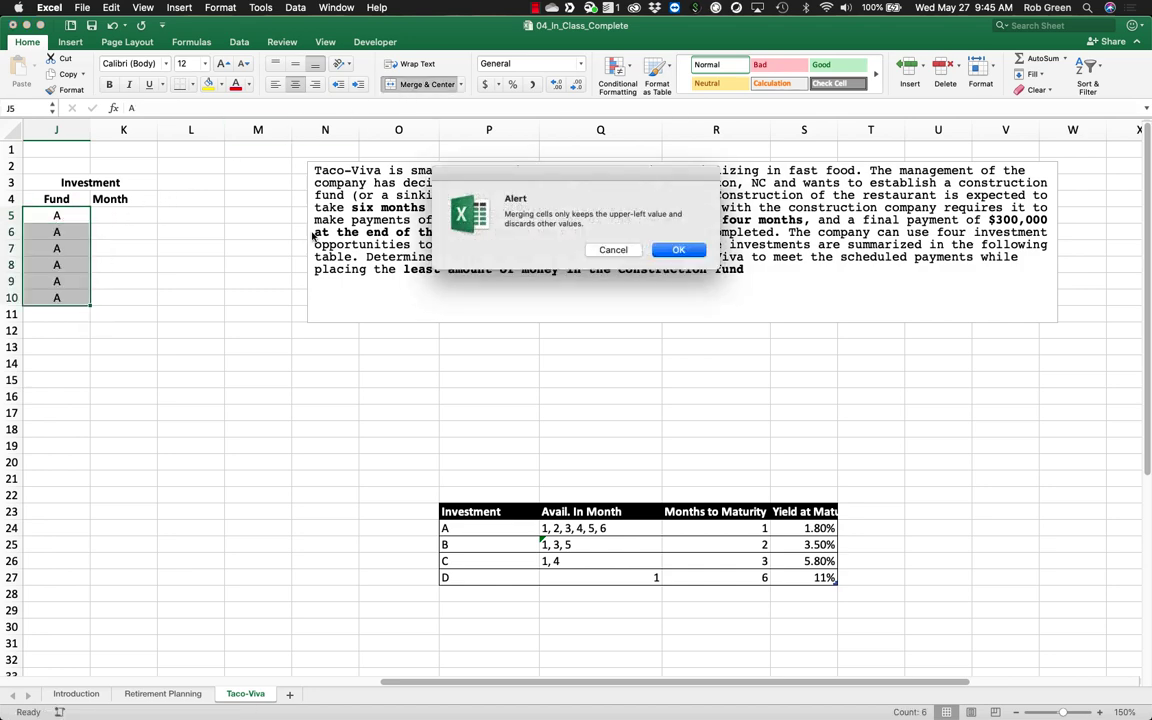
click(668, 253)
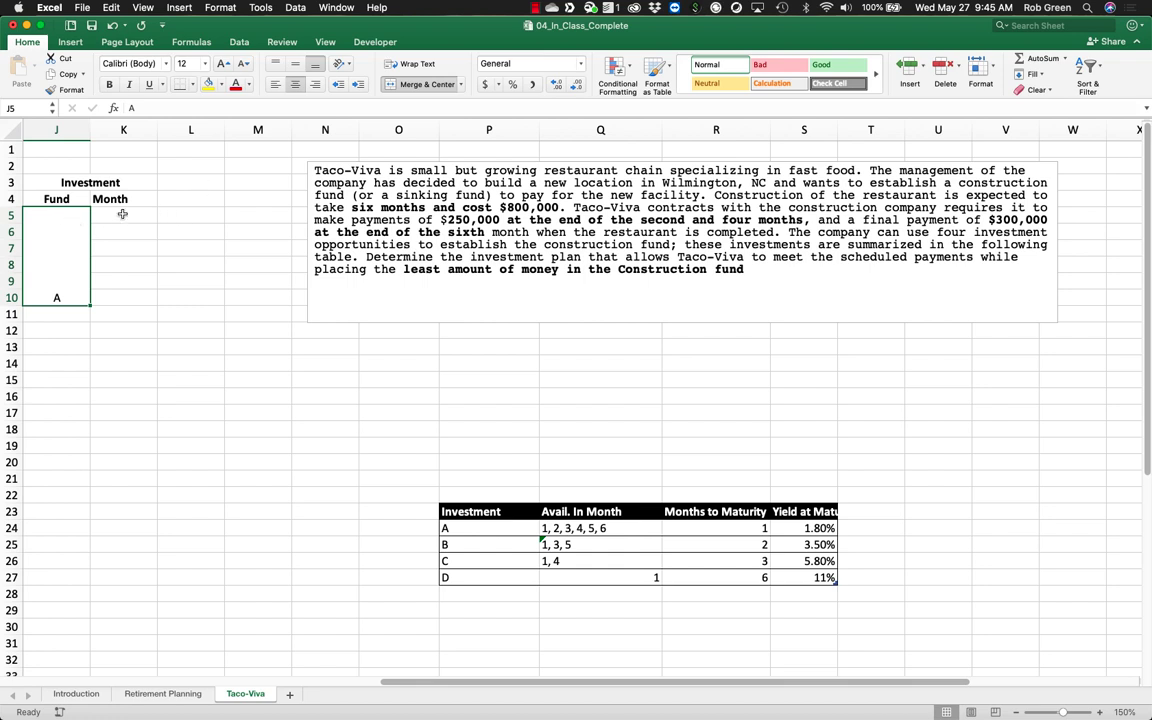
Step: Enter the months 1 through 6 for fund A in cells K5 to K10
click(123, 217)
text(1)
key(Return)
text(2)
key(Return)
text(3)
key(Return)
text(4)
key(Return)
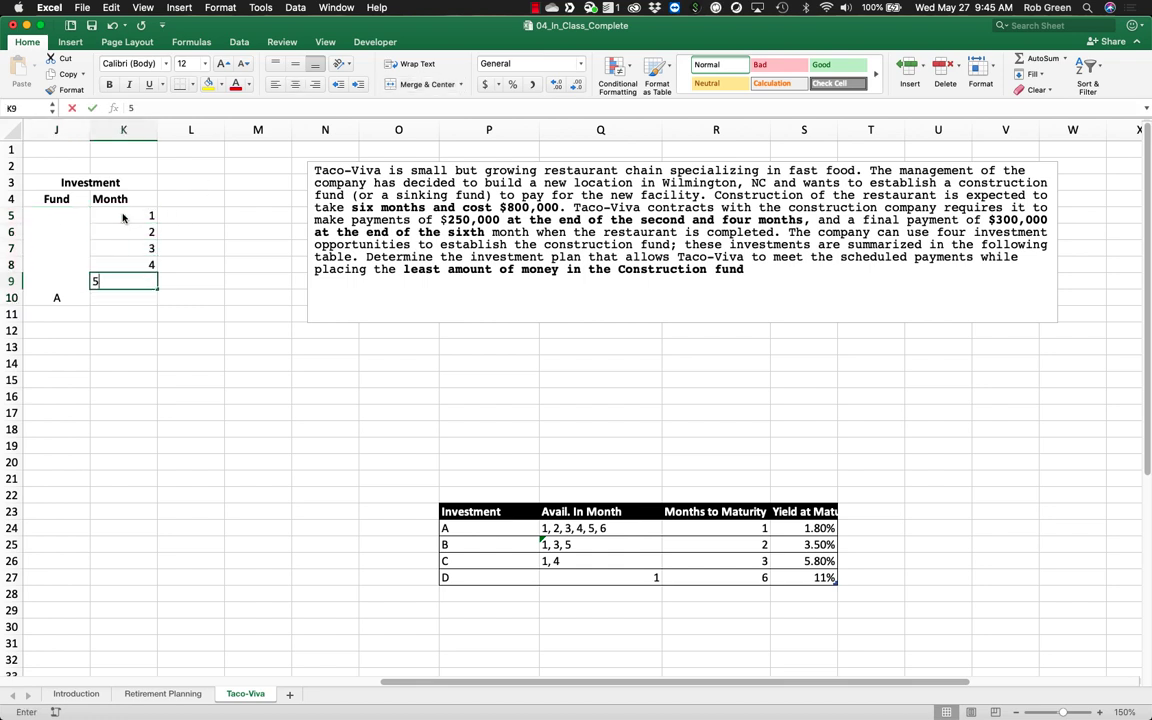
text(5)
key(Return)
text(6)
key(Return)
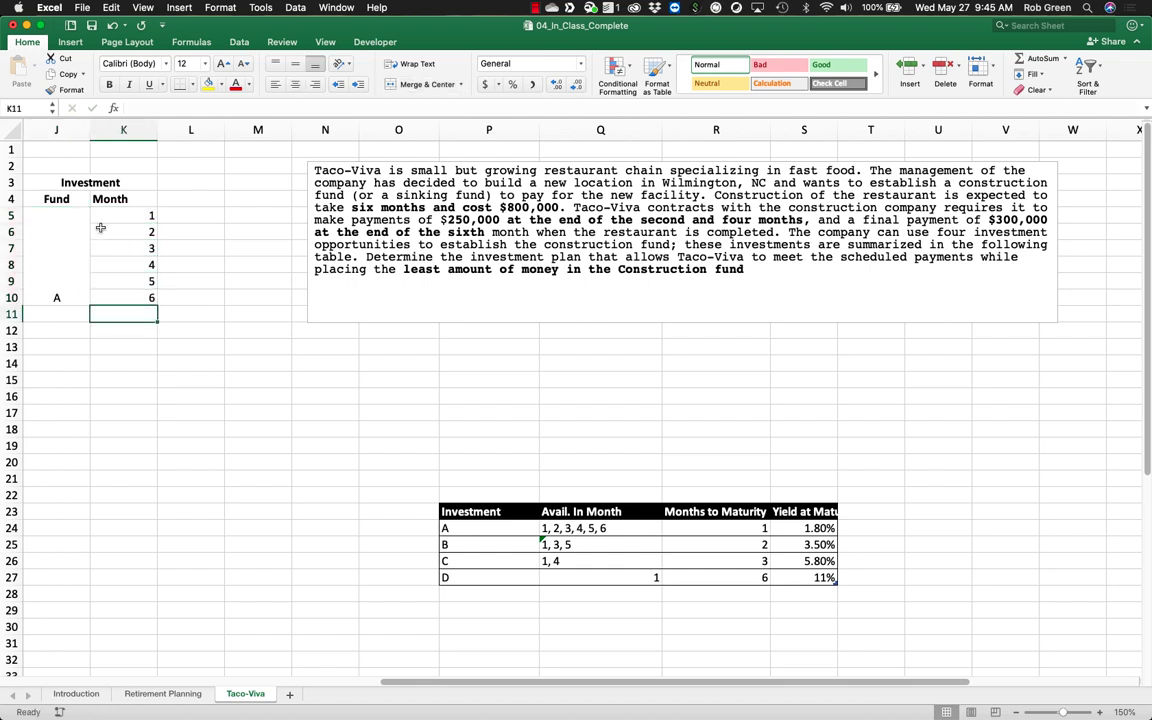
Step: Set the vertical alignment of the merged fund A cell J5:J10 to Center
right_click(54, 259)
click(113, 464)
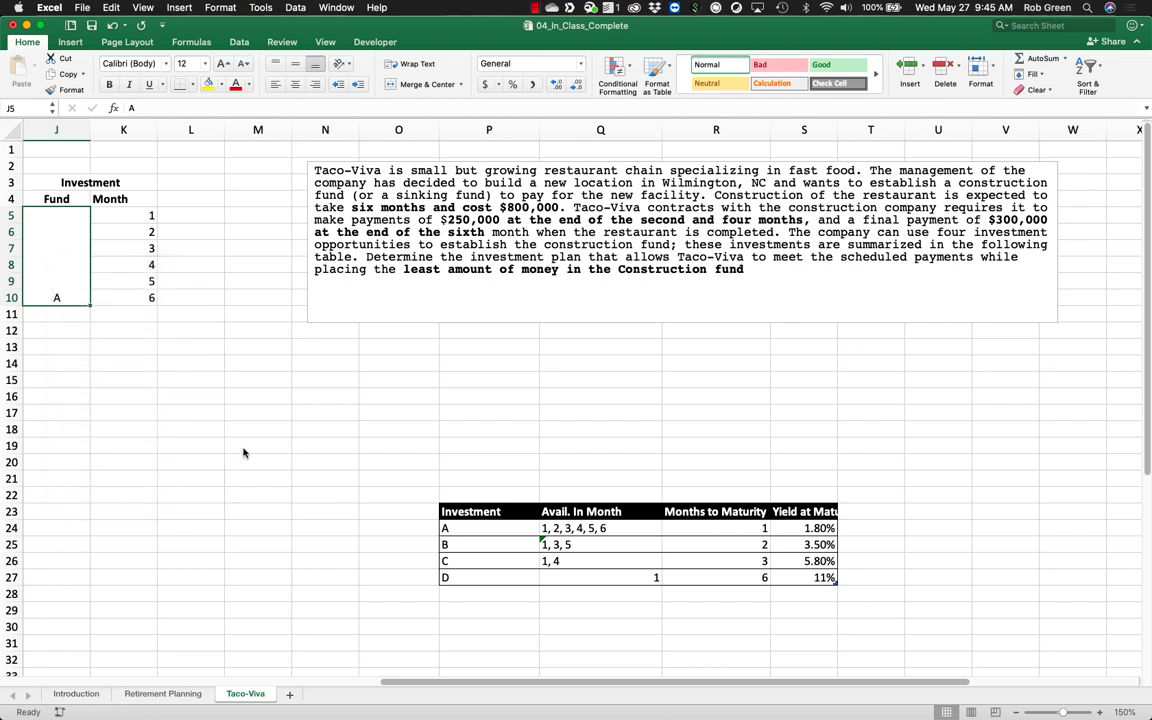
click(185, 277)
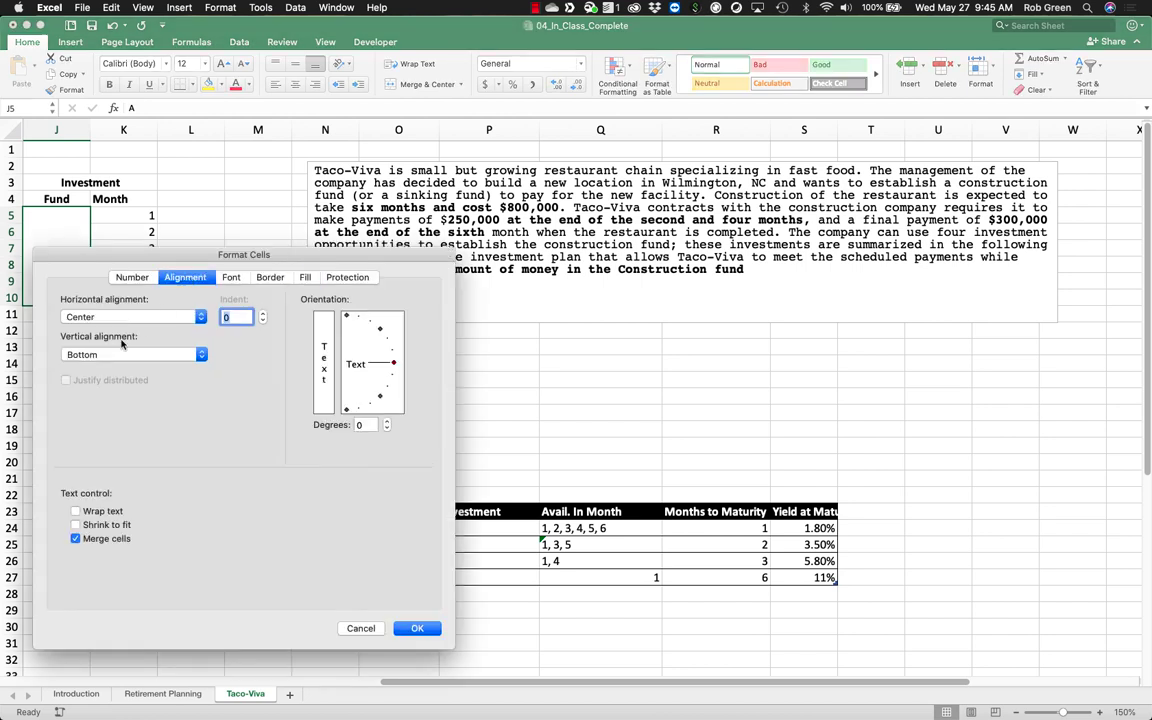
click(124, 351)
click(124, 337)
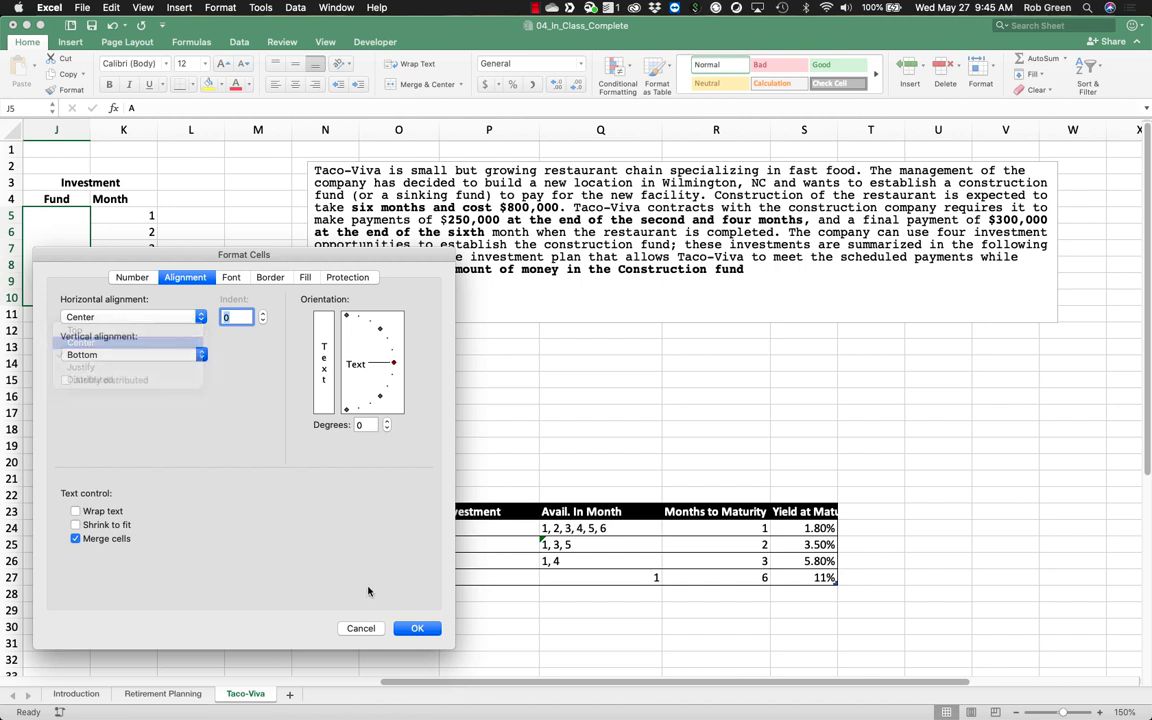
click(413, 628)
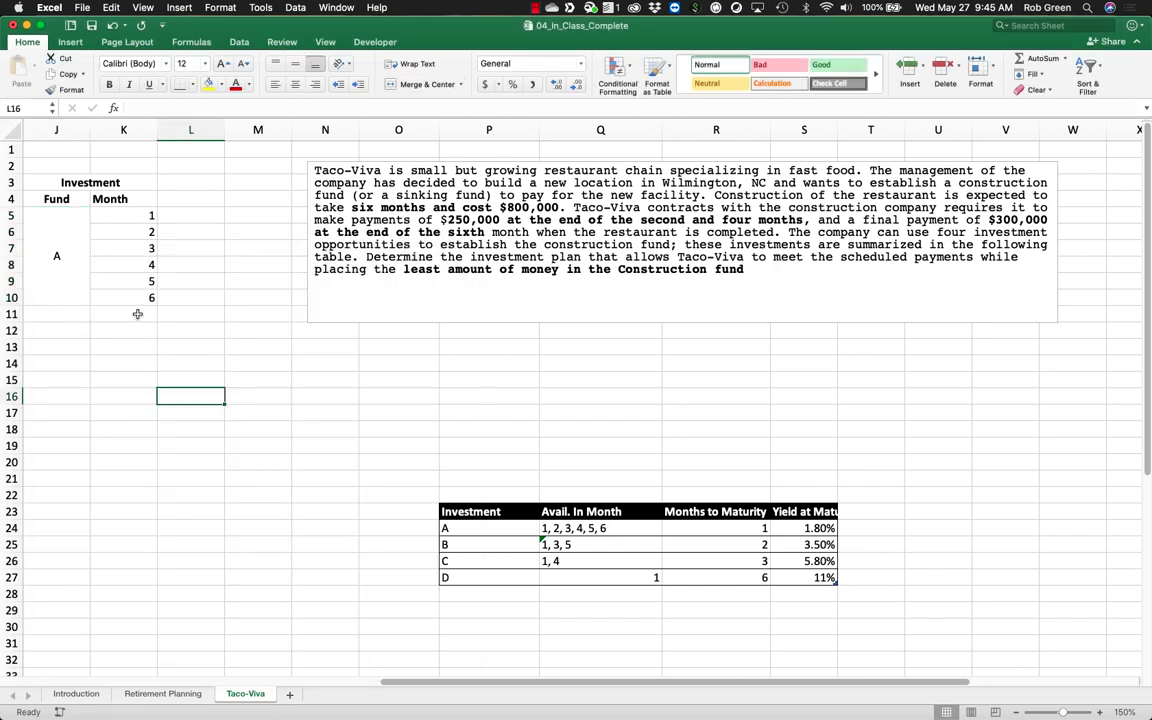
Step: List the available months for the remaining funds in K11:K16 as 1, 3, 5, 1, 4 and 1
click(137, 314)
text(1)
key(Return)
text(3)
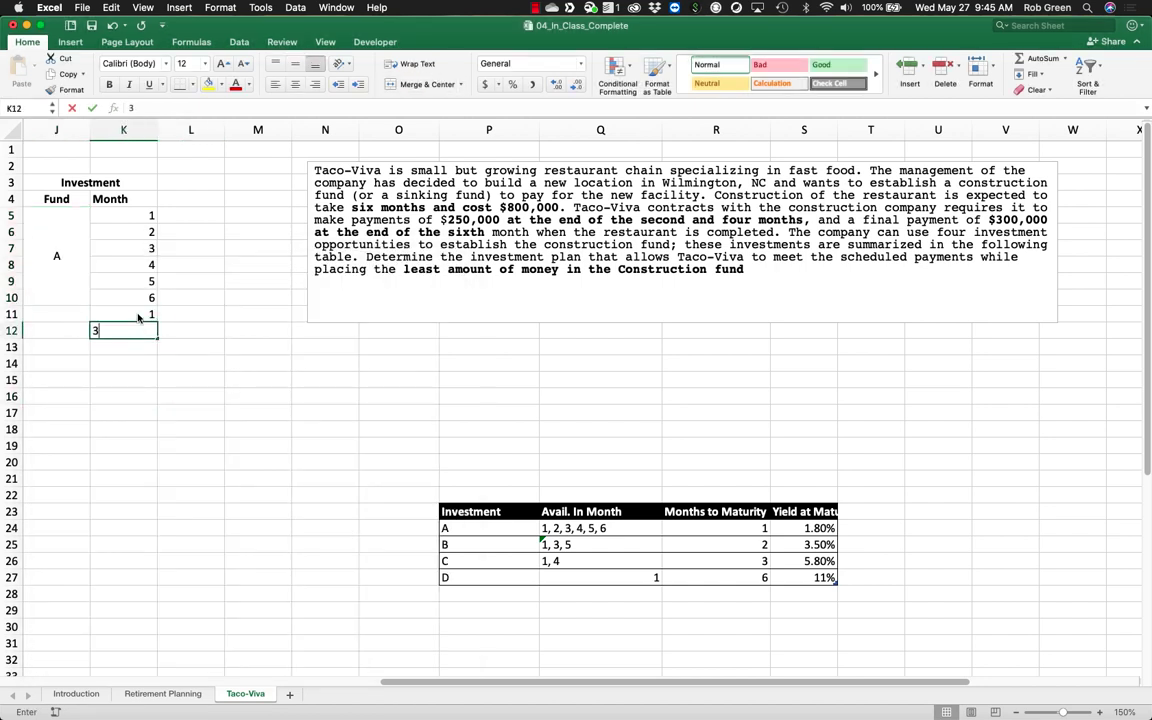
key(Return)
text(5)
key(Return)
text(1)
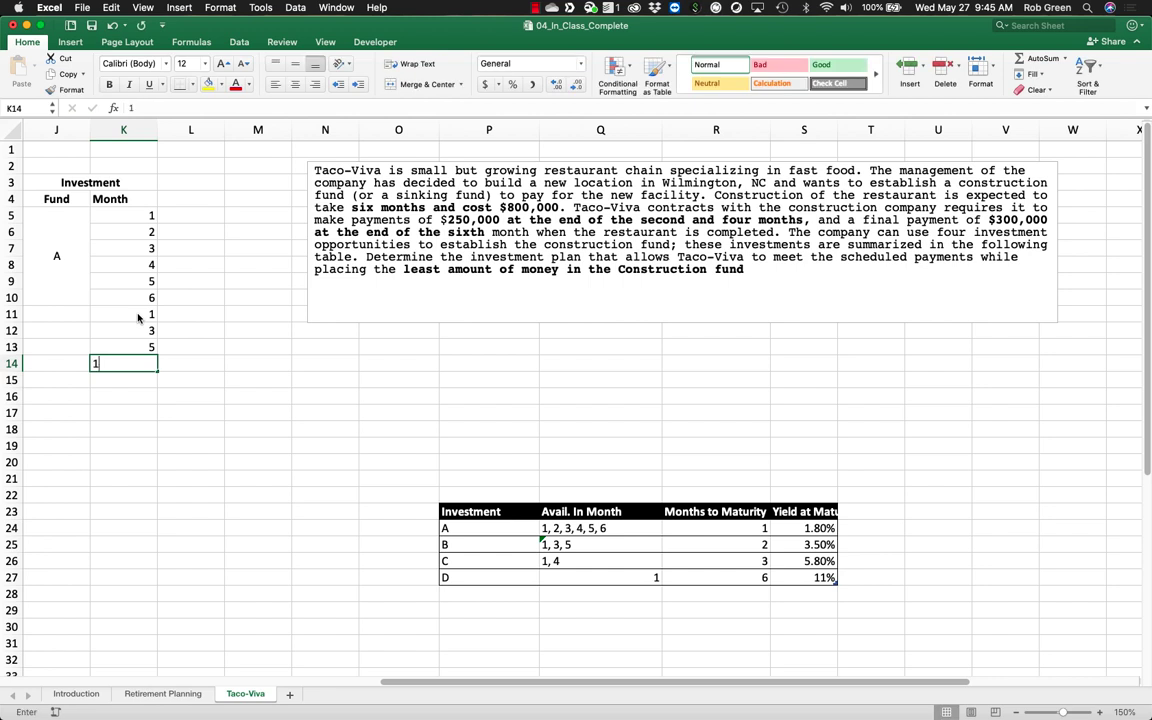
key(Return)
text(4)
key(Return)
text(1)
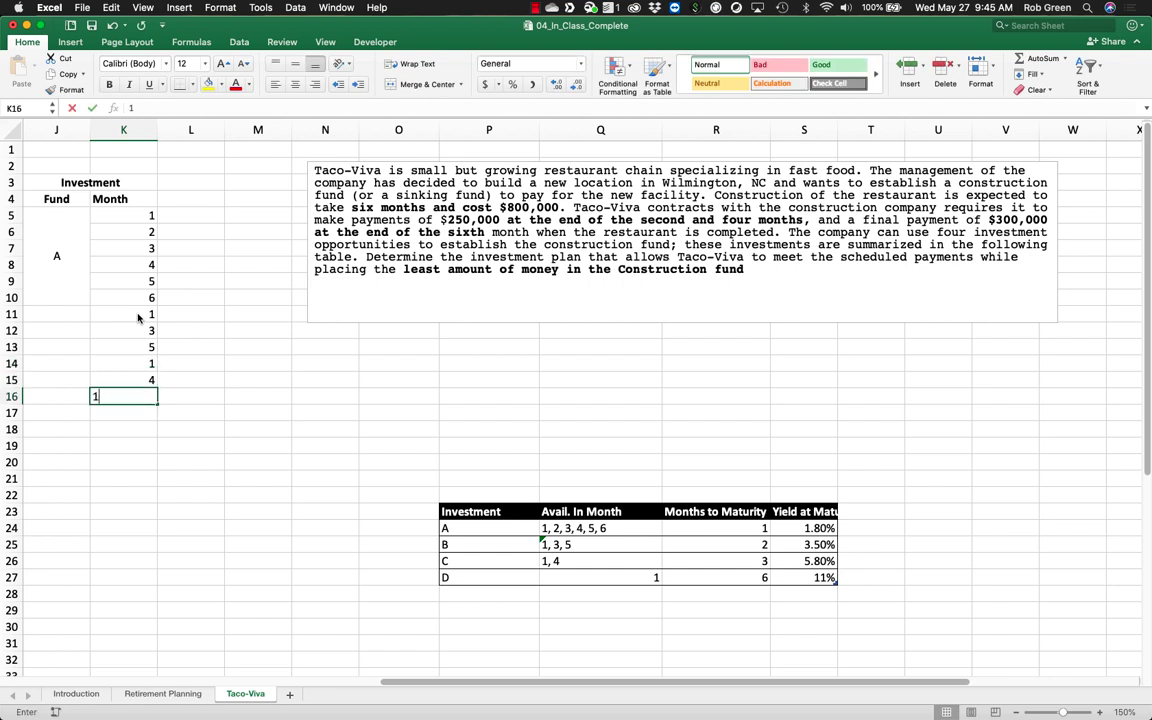
Step: Label the remaining funds in column J with D in J16, C in J14 and B in J11
key(Left)
text(D)
key(Up)
key(Up)
text(C)
key(Up)
key(Up)
key(Up)
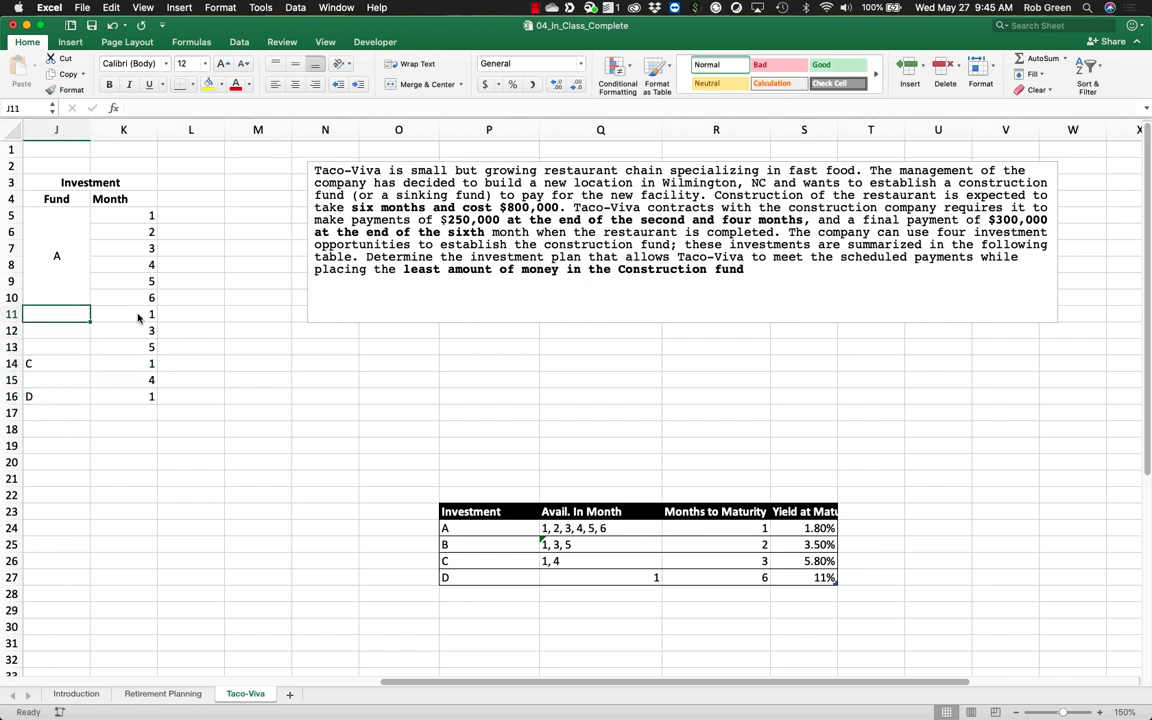
text(B)
key(Return)
Step: Merge and center B across J11:J13 and C across J14:J15, and center the D in J16
drag(77, 313, 50, 380)
click(440, 88)
click(420, 84)
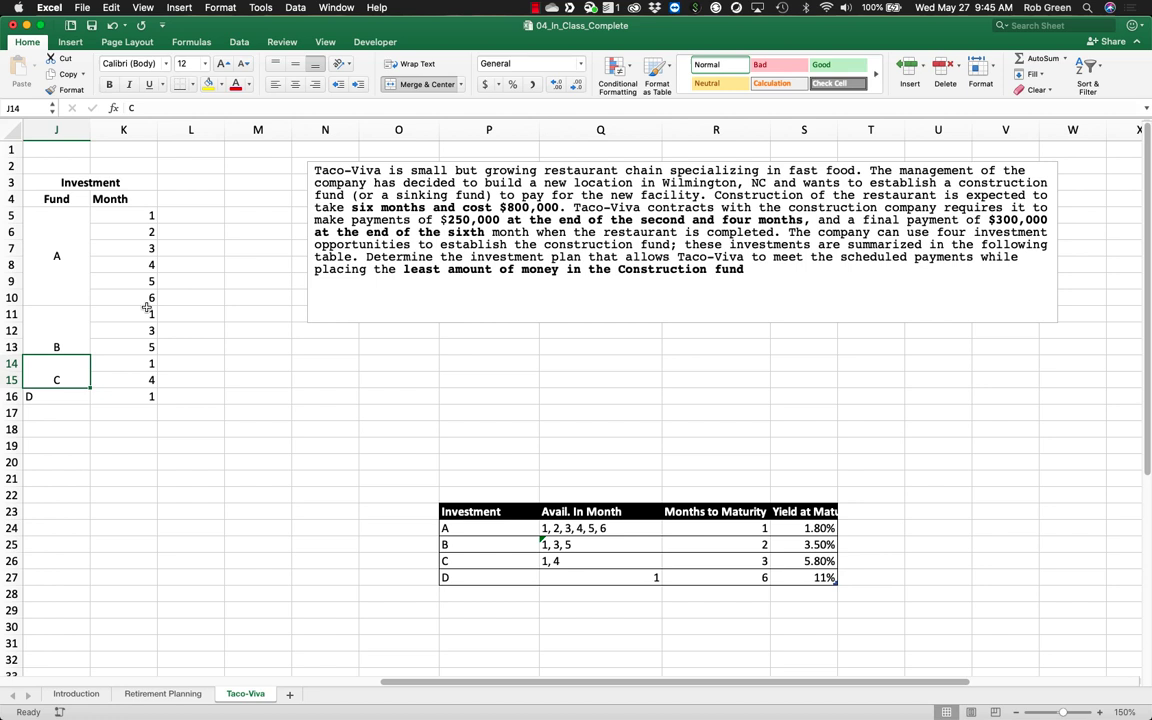
click(62, 397)
click(295, 85)
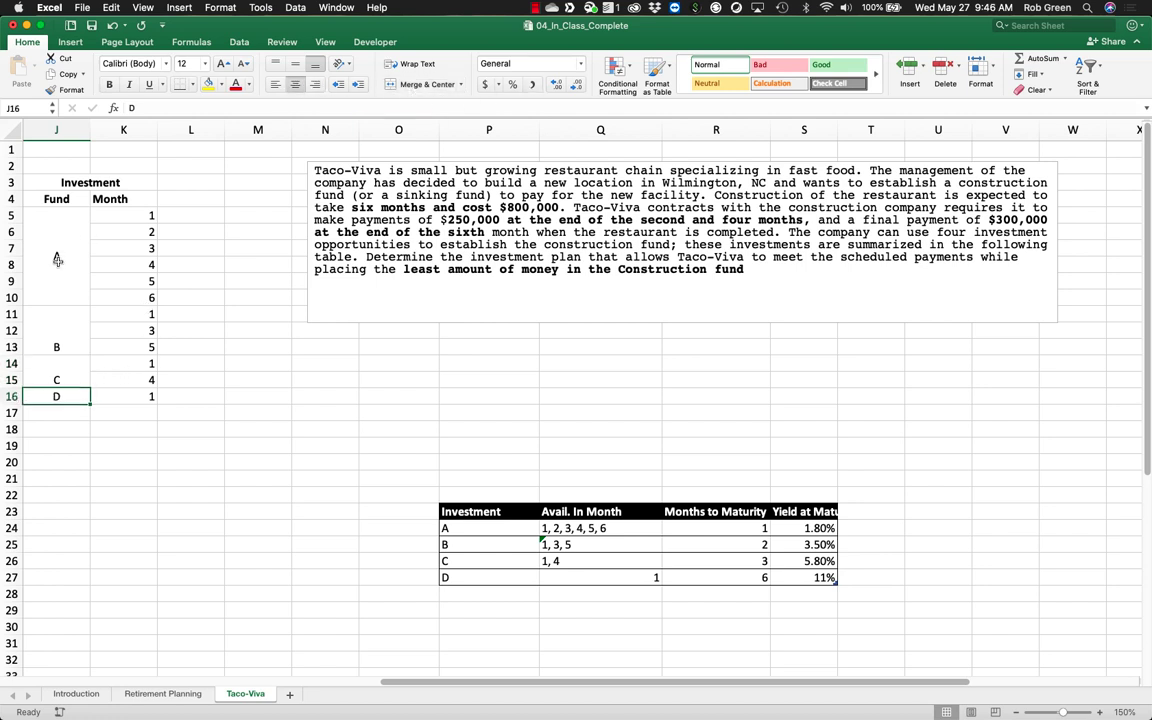
Step: Copy the formatting of the merged fund A cell onto the merged B and C cells to center them vertically
click(57, 256)
click(66, 89)
click(56, 340)
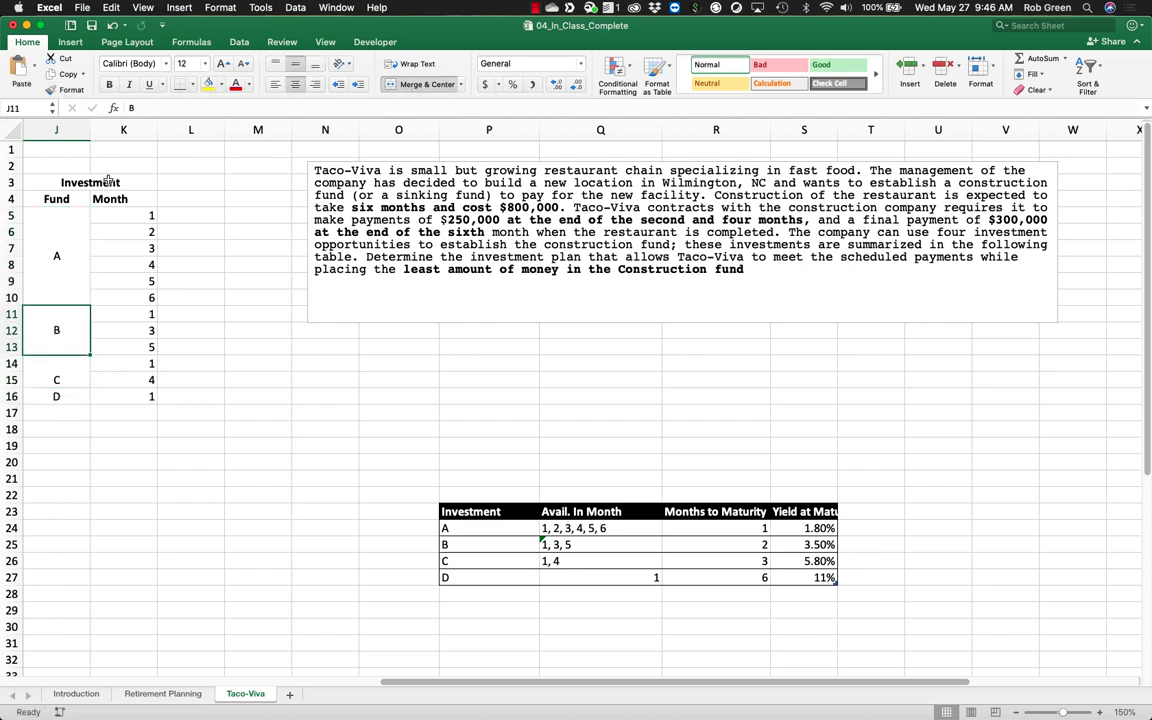
click(66, 89)
click(68, 370)
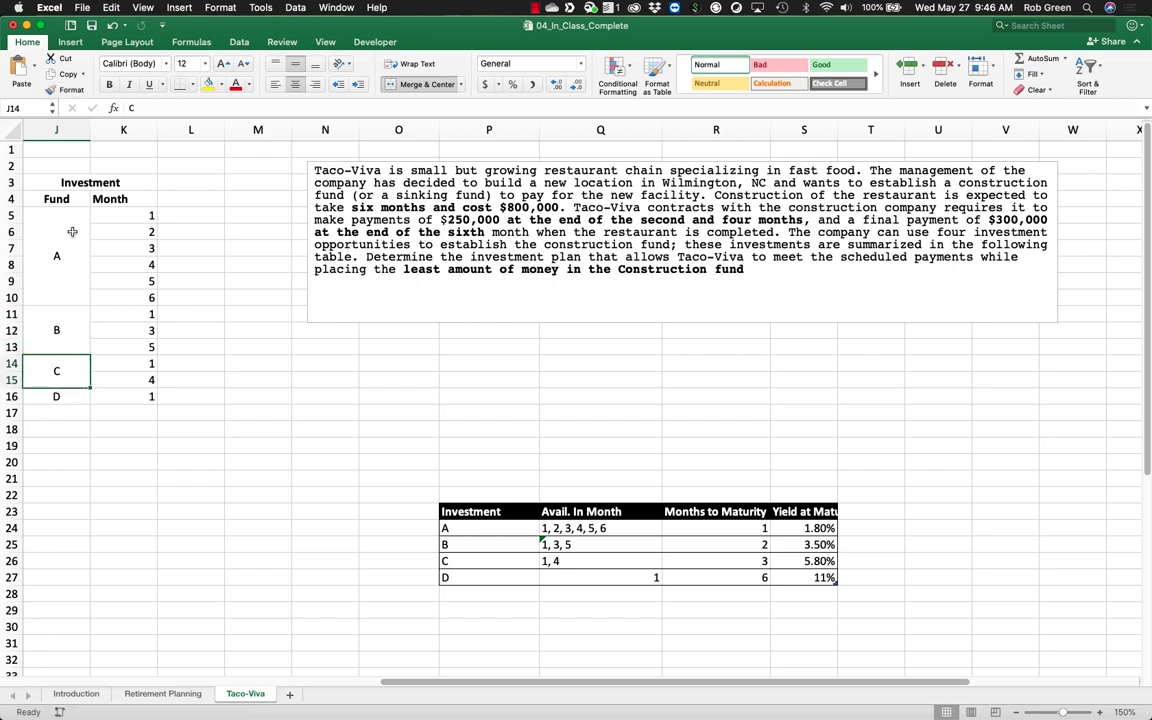
Step: Make the fund letters and month numbers in J5:K16 bold
drag(72, 228, 133, 397)
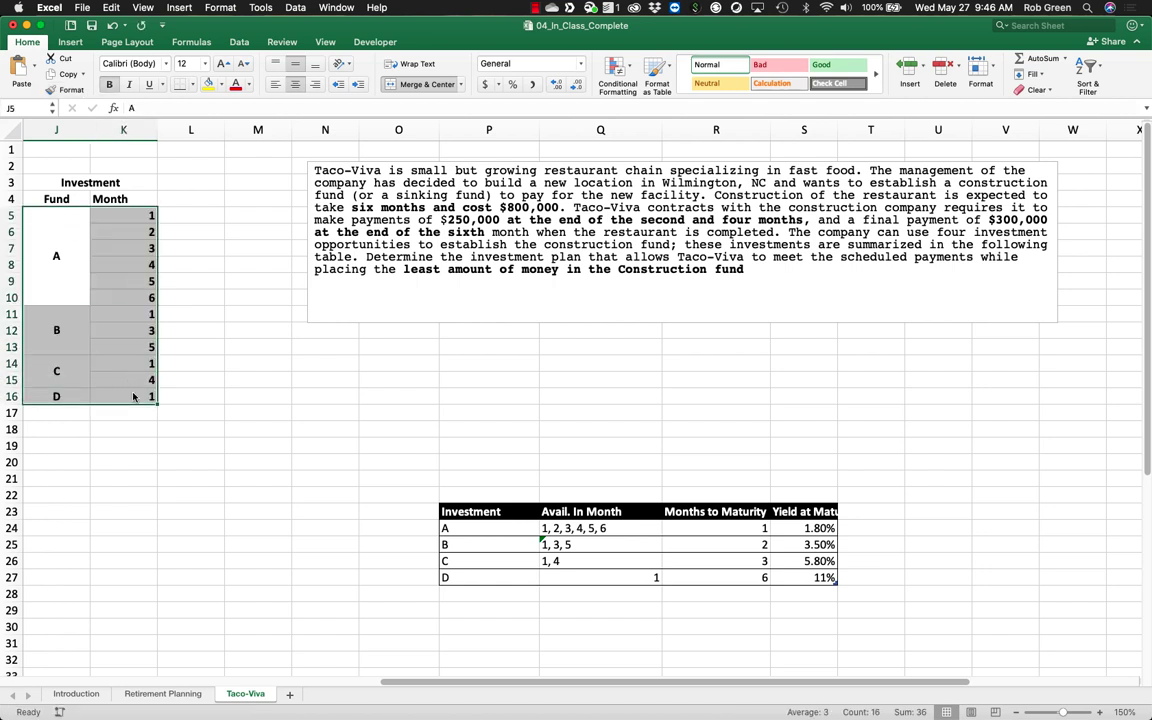
click(258, 380)
click(90, 183)
click(55, 200)
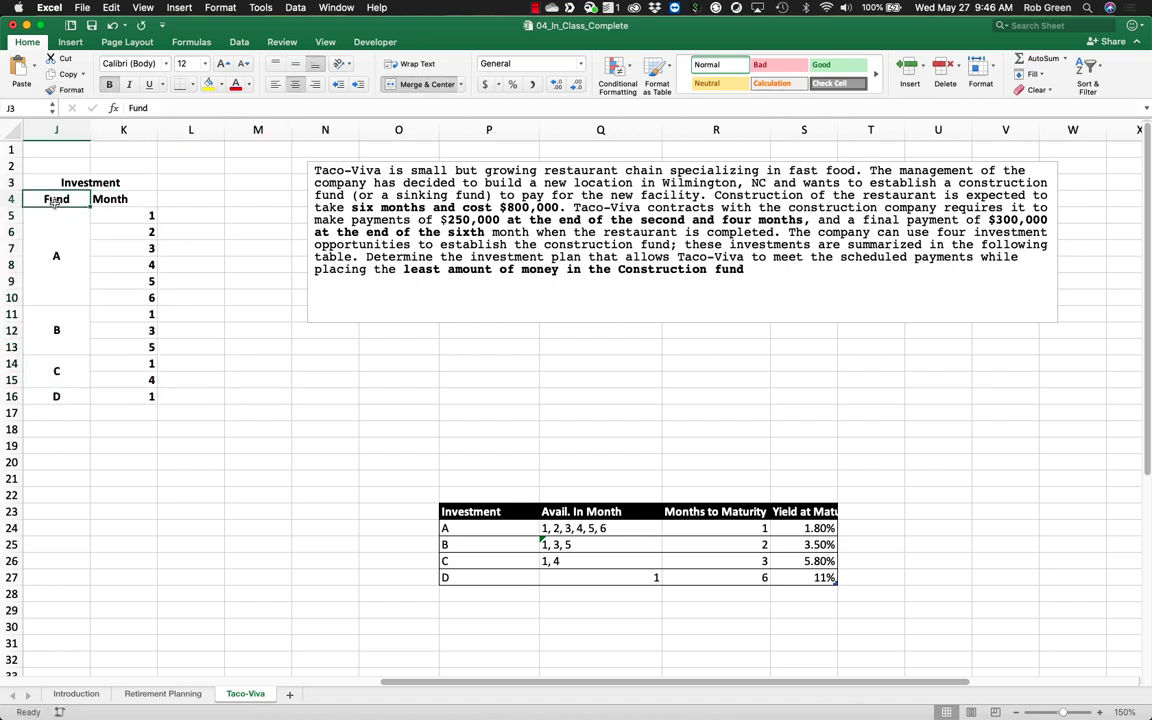
drag(55, 200, 56, 395)
click(118, 281)
drag(120, 200, 136, 352)
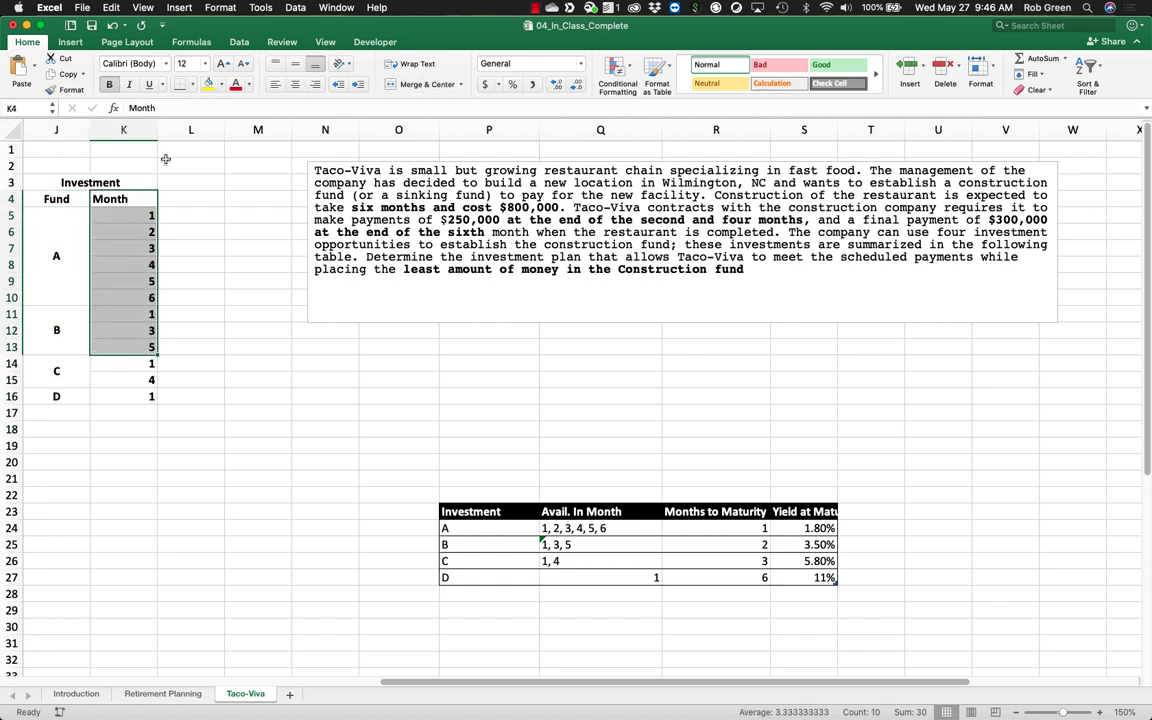
Step: Add a bold Return heading in L4
click(187, 204)
text(Return)
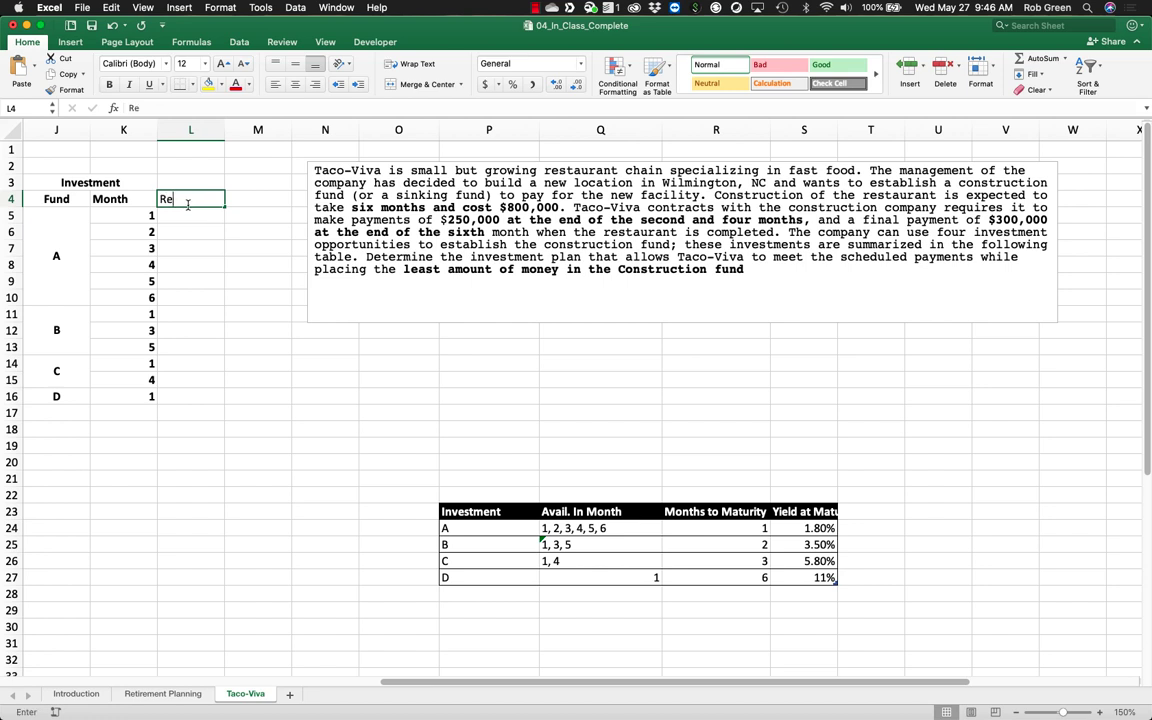
key(Return)
click(188, 206)
key(super+b)
key(Return)
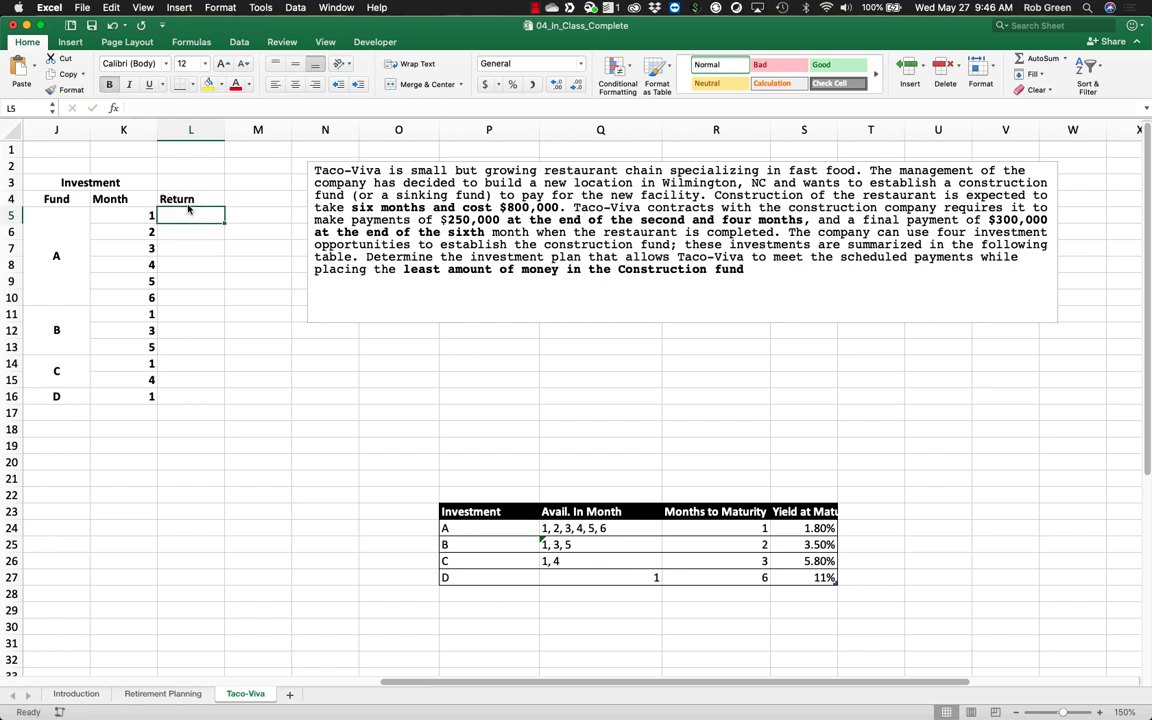
Step: Copy the yields of investments A and B from the investment table into L5:L10 and L11:L13
click(804, 528)
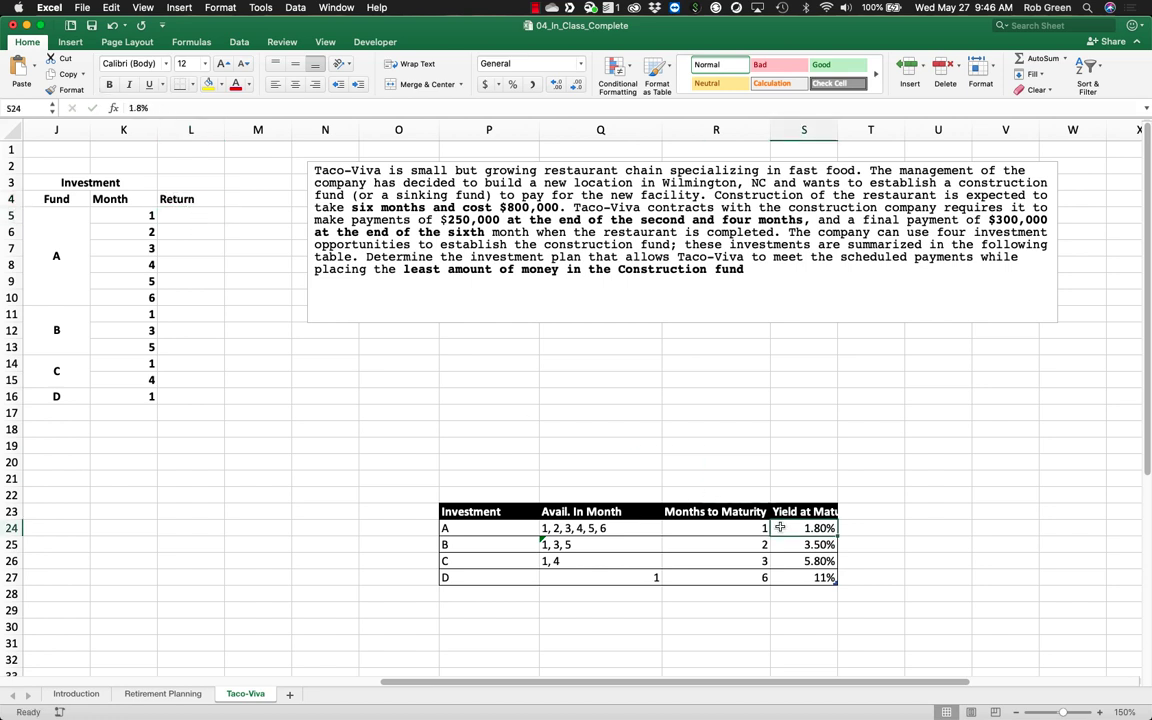
key(super+c)
drag(188, 216, 190, 298)
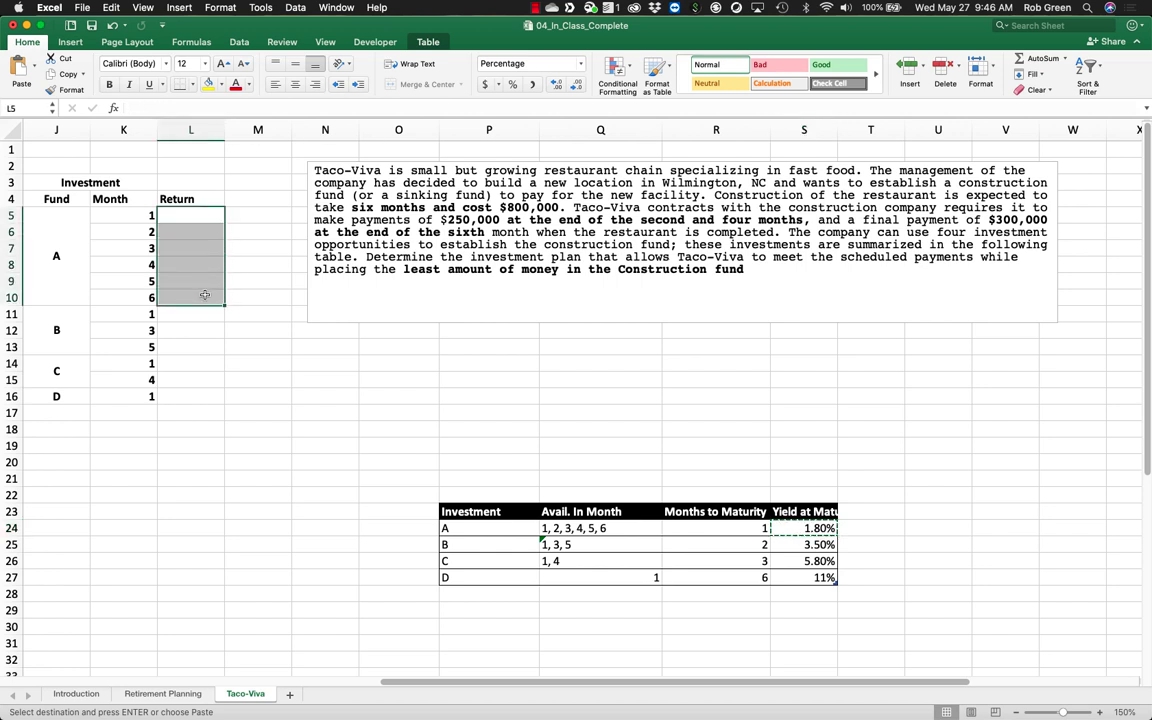
key(super+v)
key(ctrl+c)
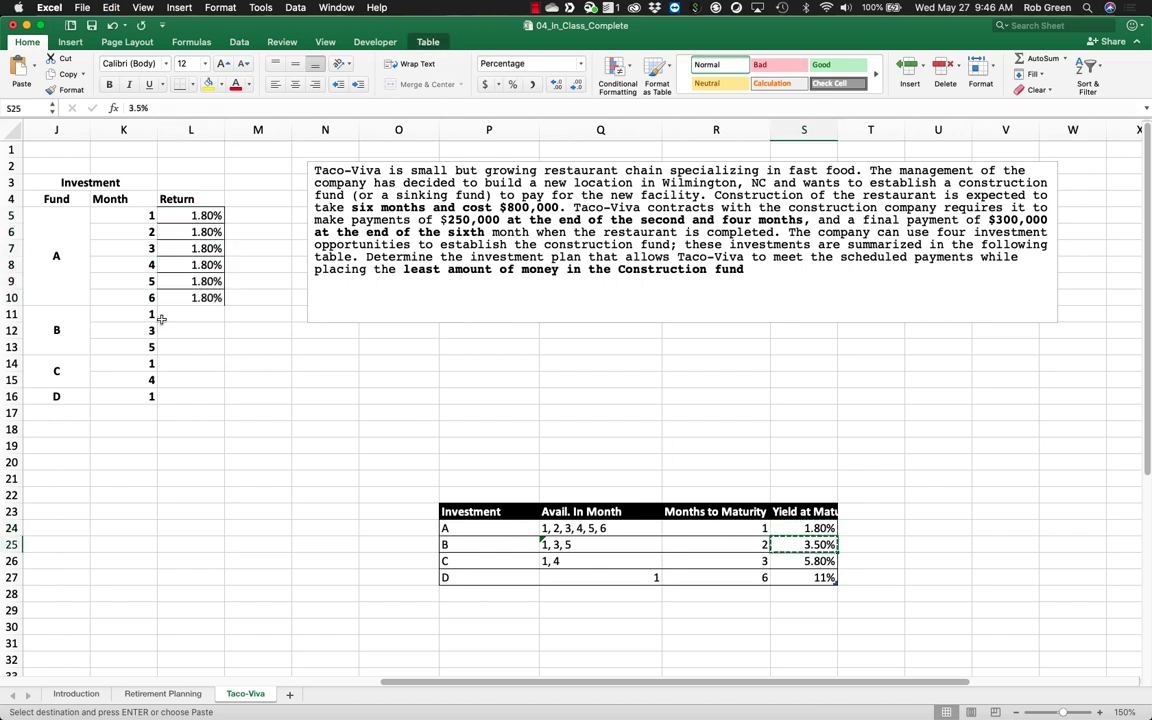
drag(190, 314, 182, 383)
key(ctrl+v)
Step: Copy the yields of investments C and D from the investment table into L14:L15 and L16
click(810, 561)
key(super+c)
key(super+v)
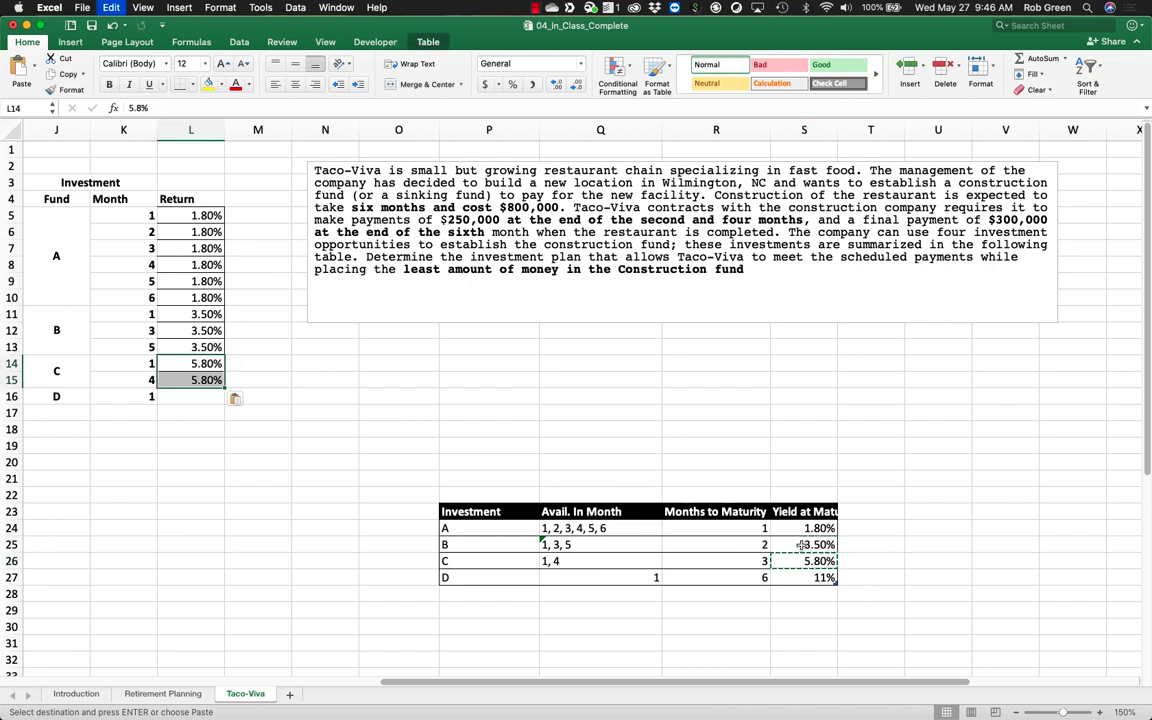
click(824, 578)
key(super+c)
click(198, 399)
key(super+v)
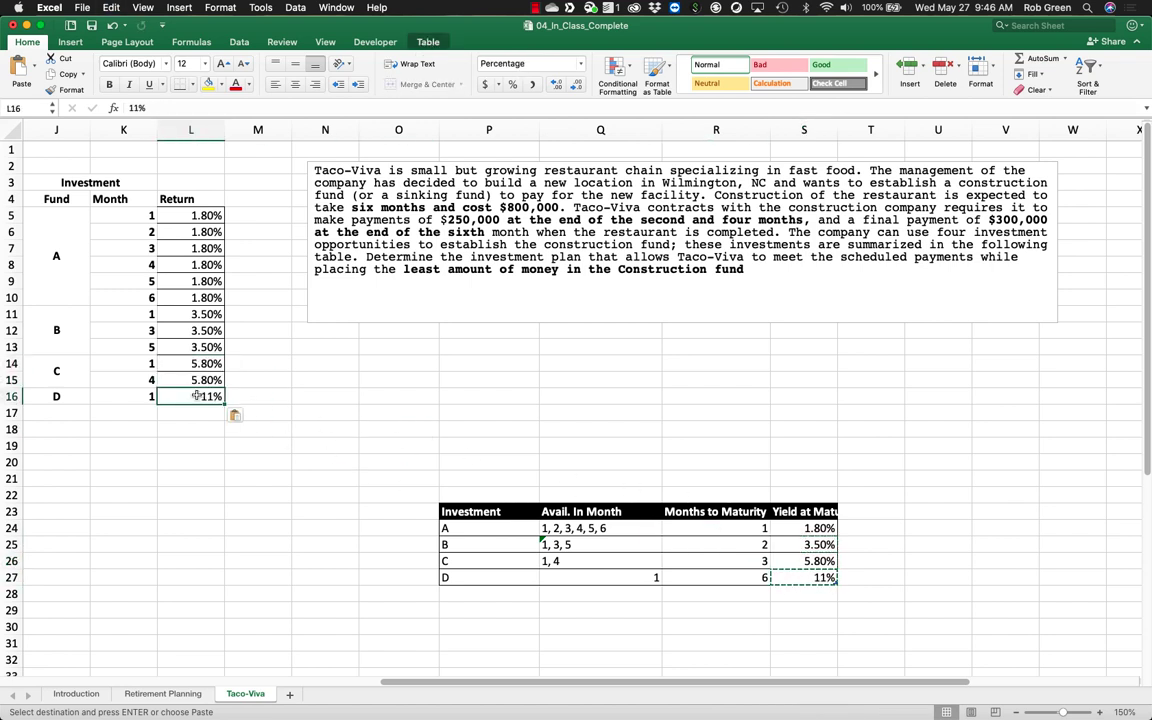
Step: Remove the cell borders from the Return values in L5:L16
drag(198, 399, 172, 216)
right_click(172, 216)
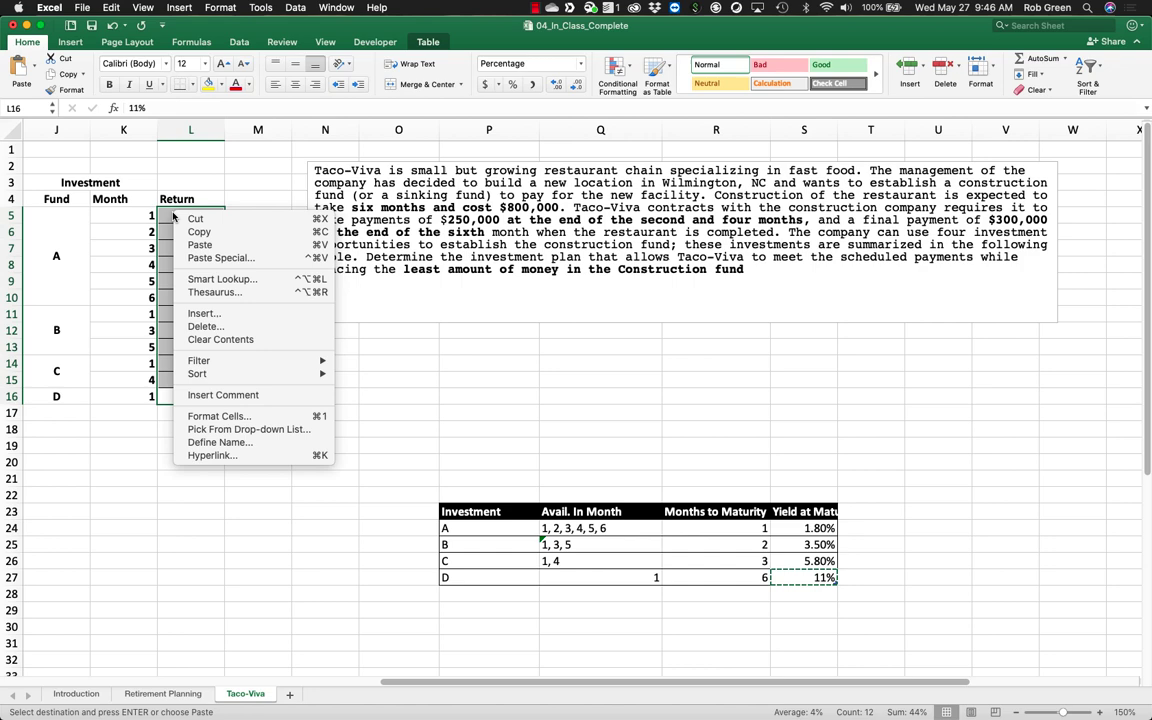
click(235, 415)
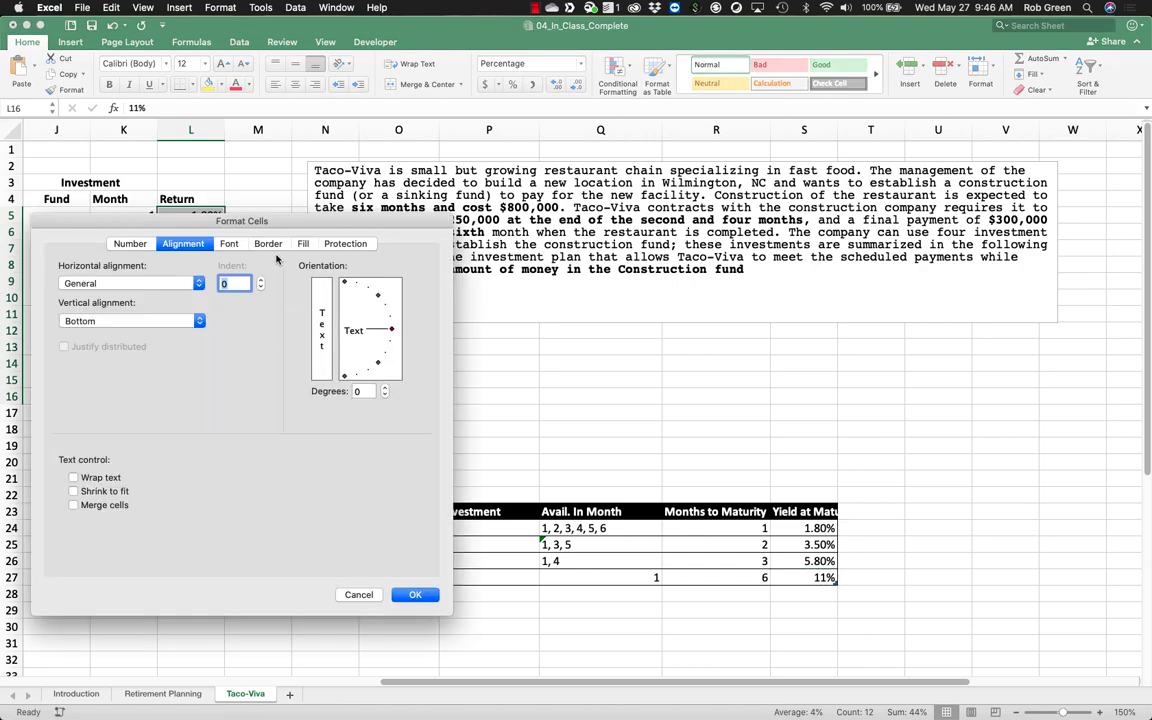
click(267, 243)
click(415, 594)
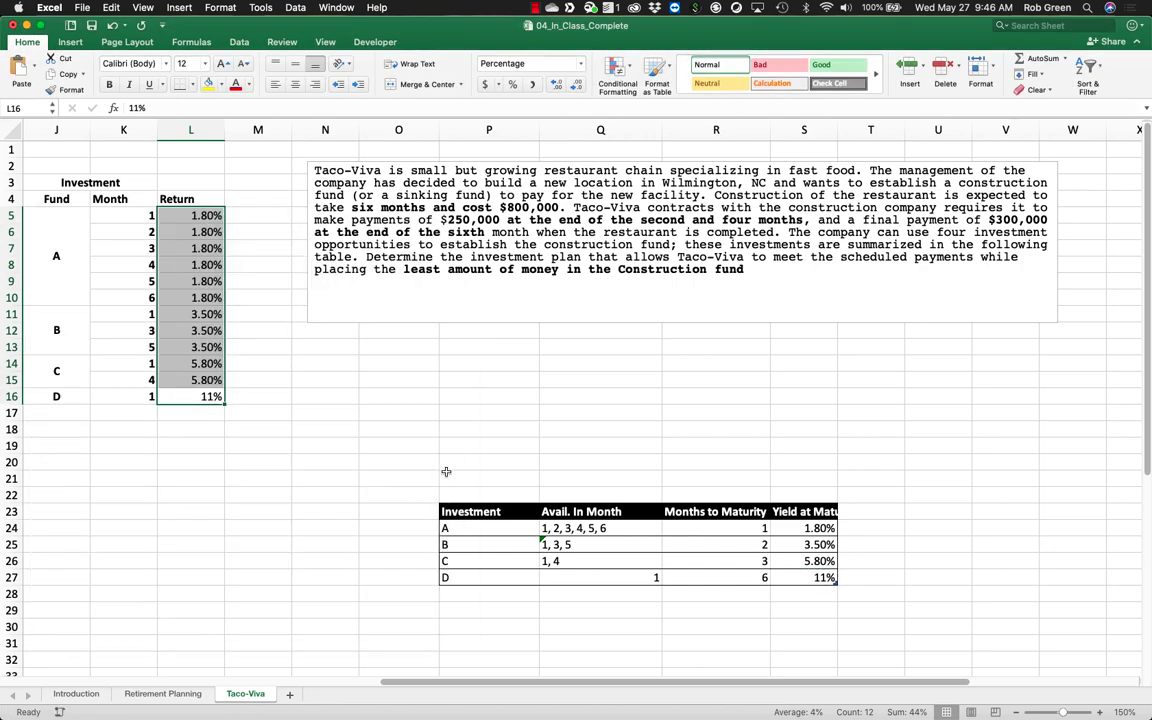
click(452, 444)
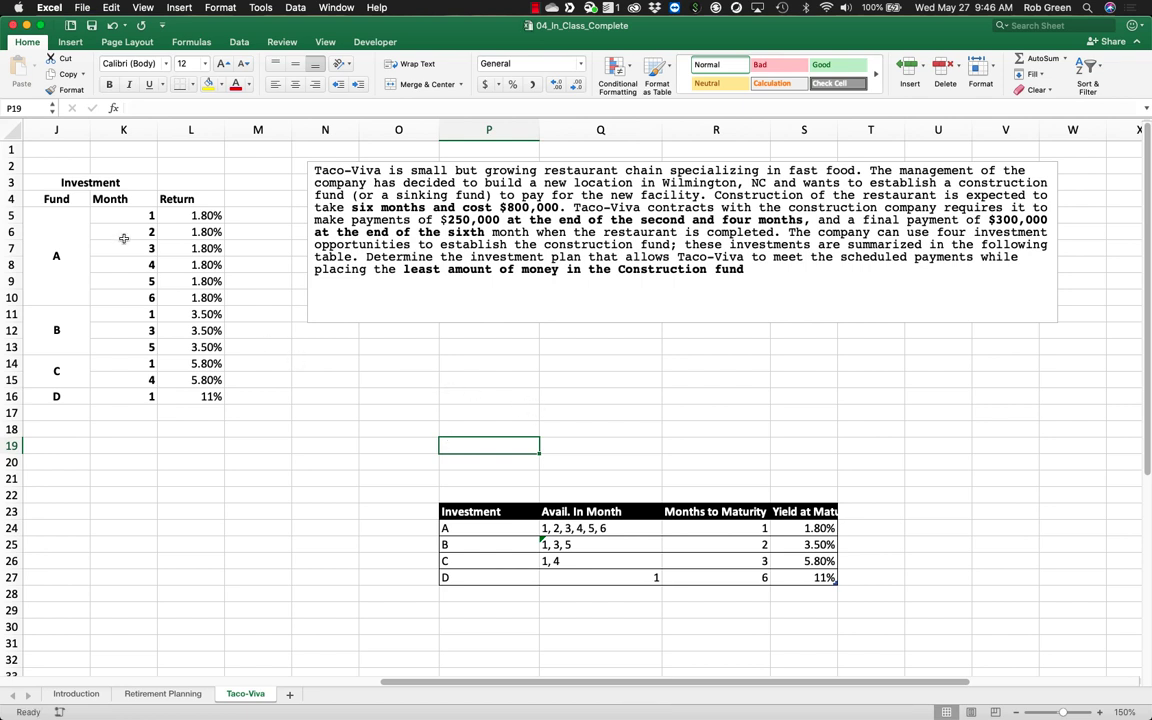
click(164, 215)
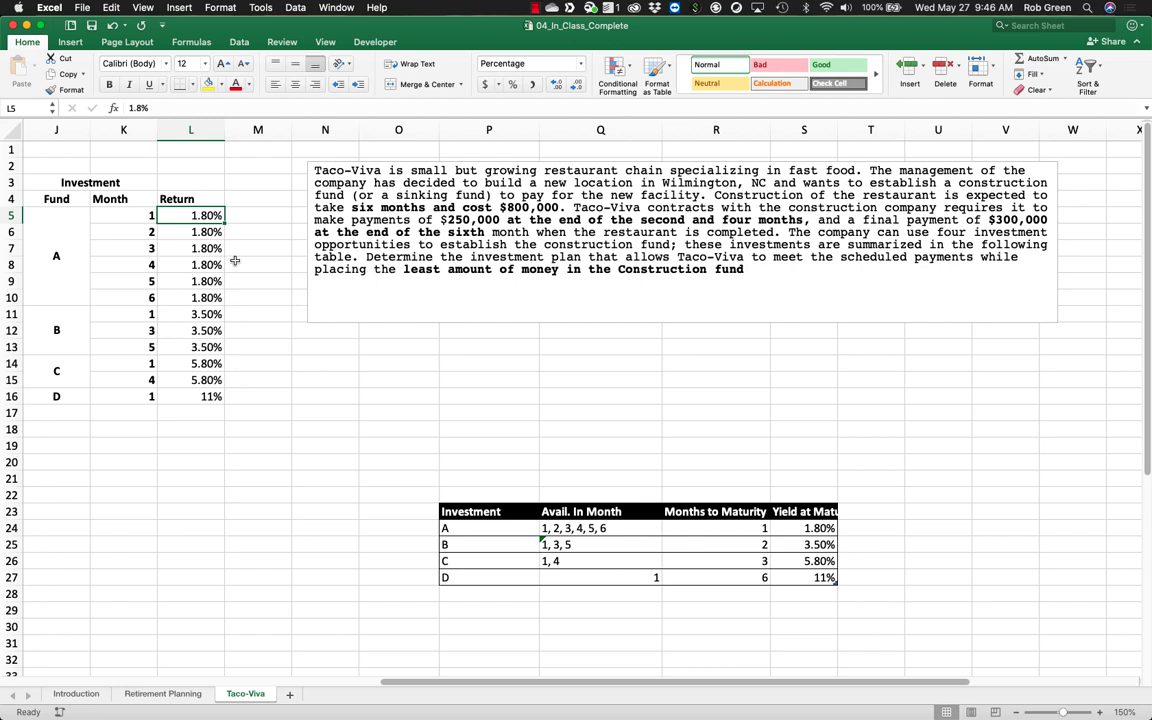
Step: Add a bold Amt. Invested heading in M4 and widen column M to fit it
click(257, 198)
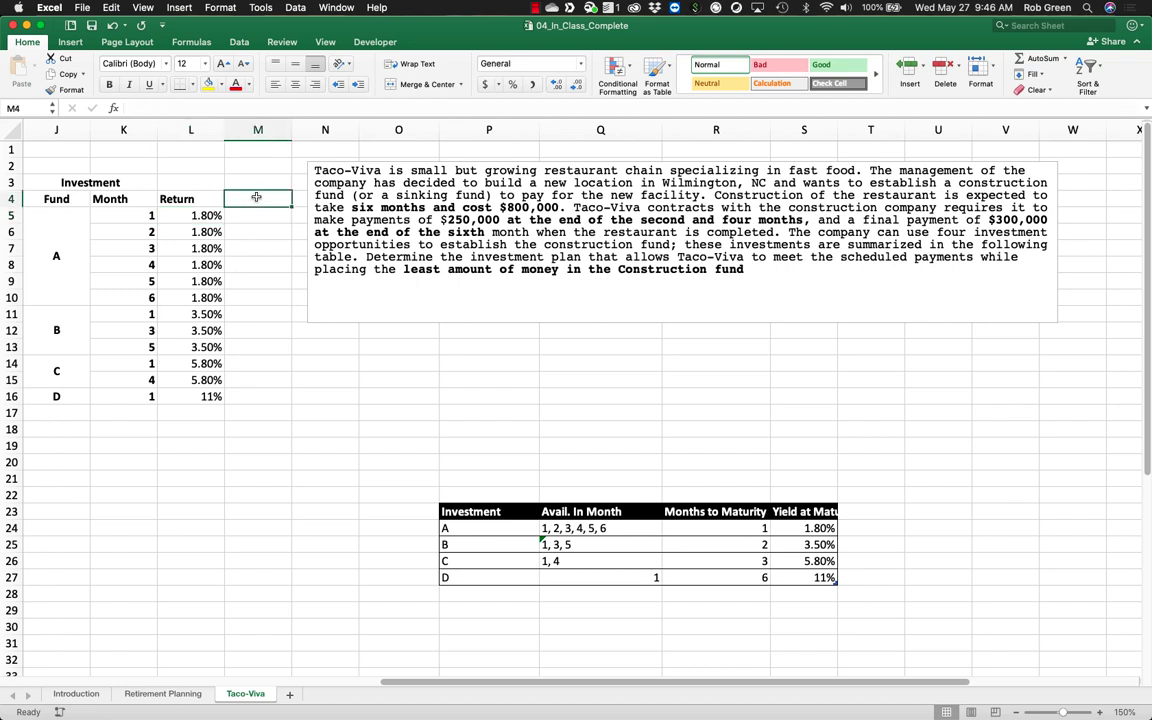
text(Amt. I)
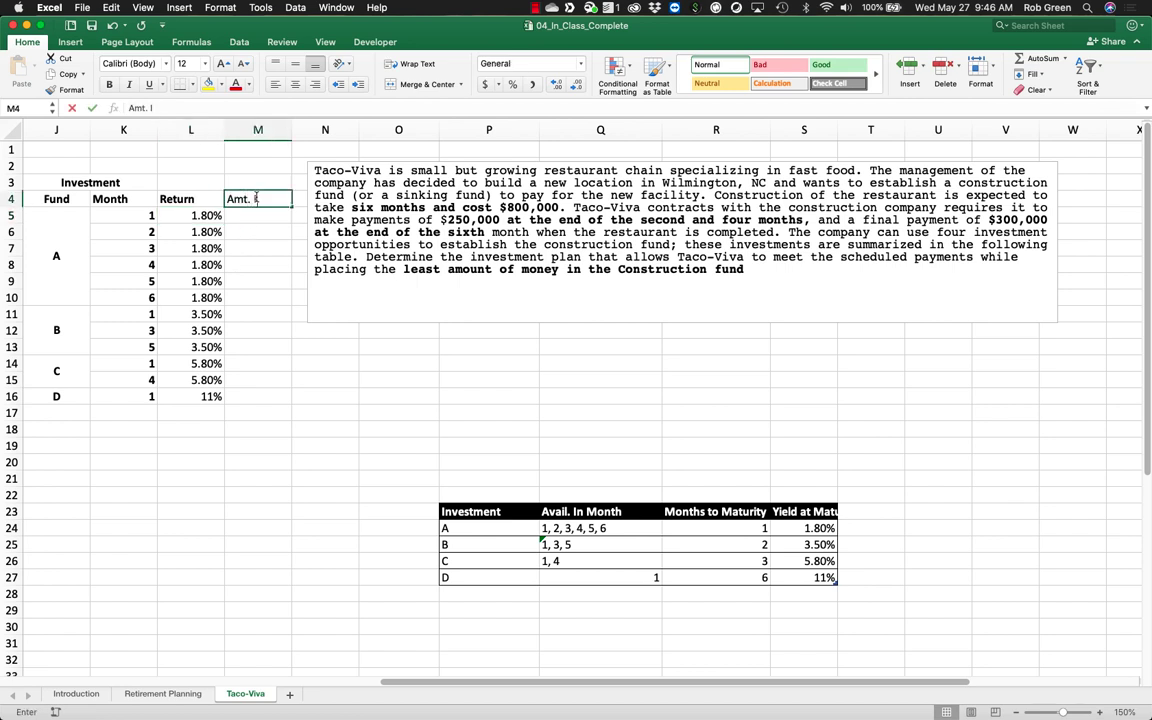
text(nvested)
key(Return)
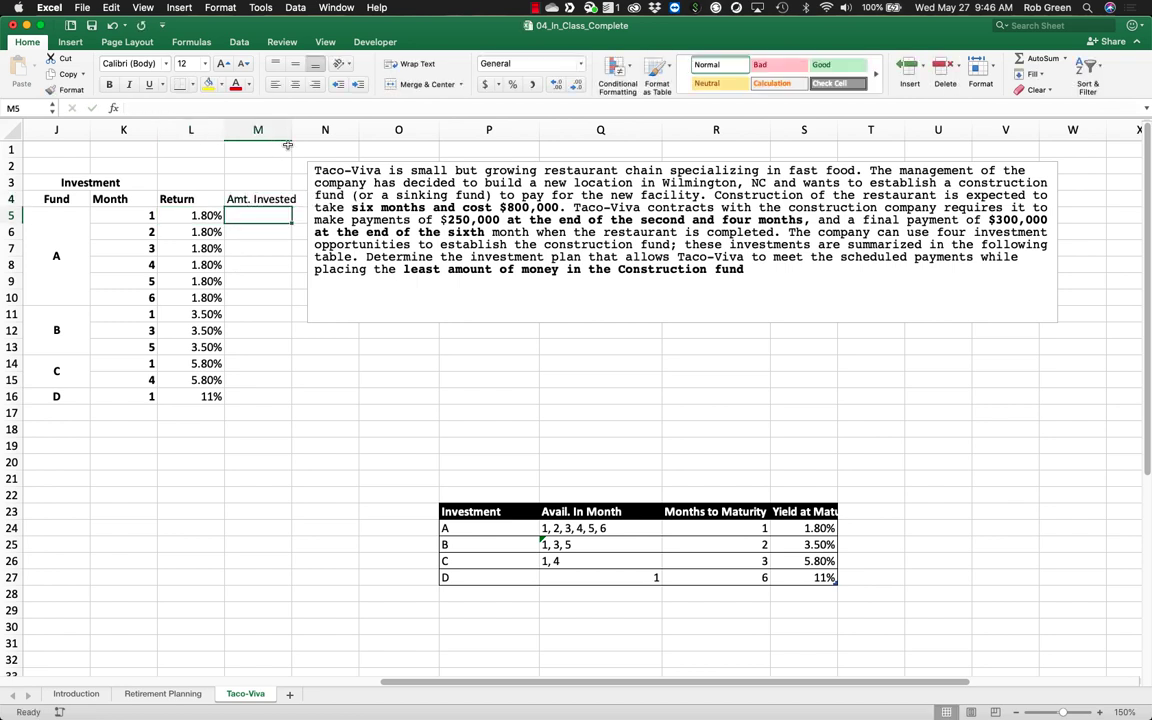
drag(287, 145, 302, 145)
click(263, 199)
key(cmd+b)
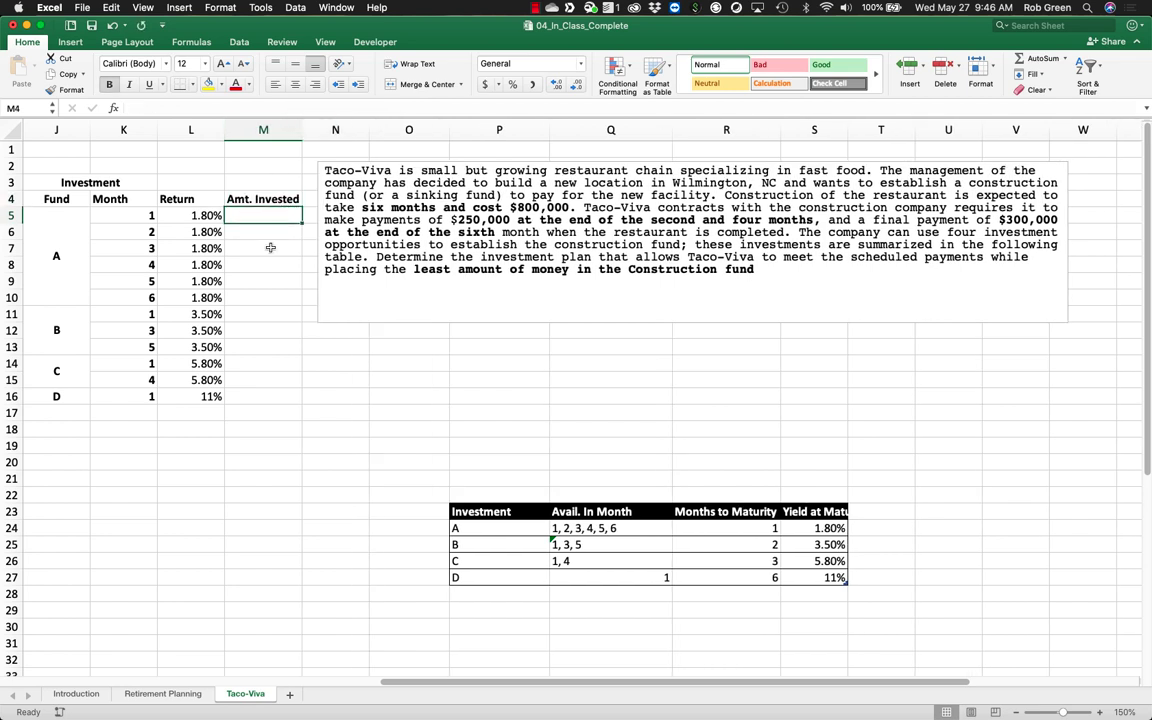
Step: Outline the Amt. Invested cells M5:M16 with a thick red border
drag(263, 215, 263, 396)
right_click(265, 398)
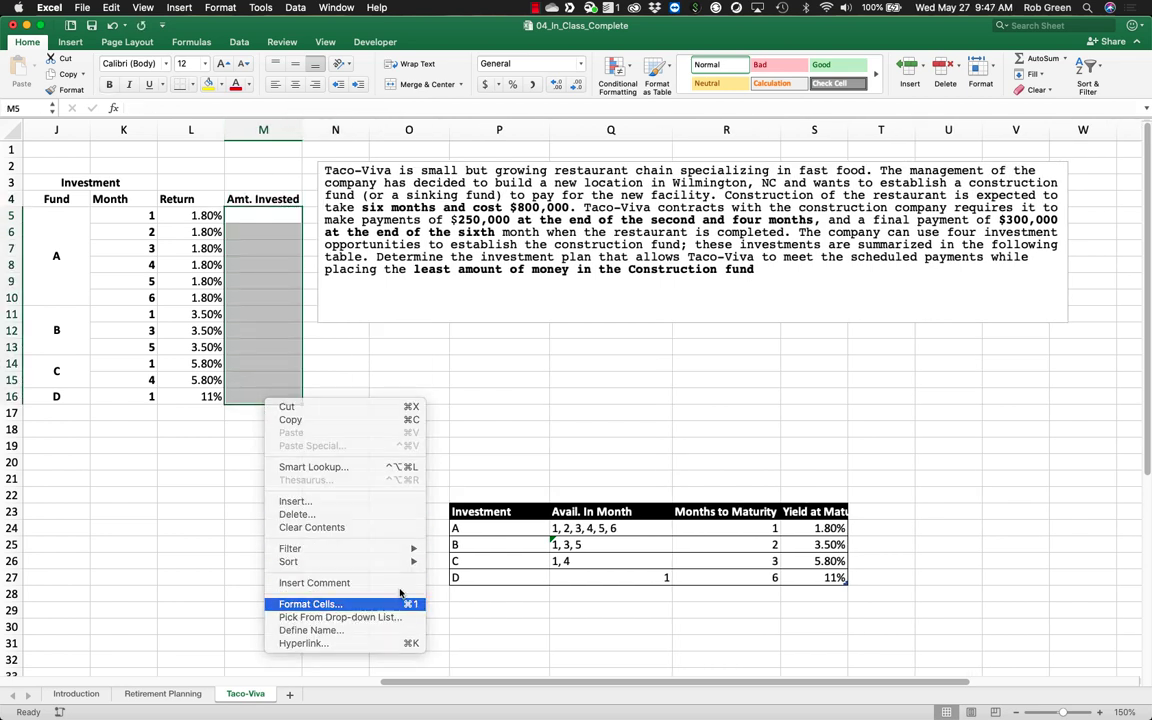
click(400, 602)
click(328, 481)
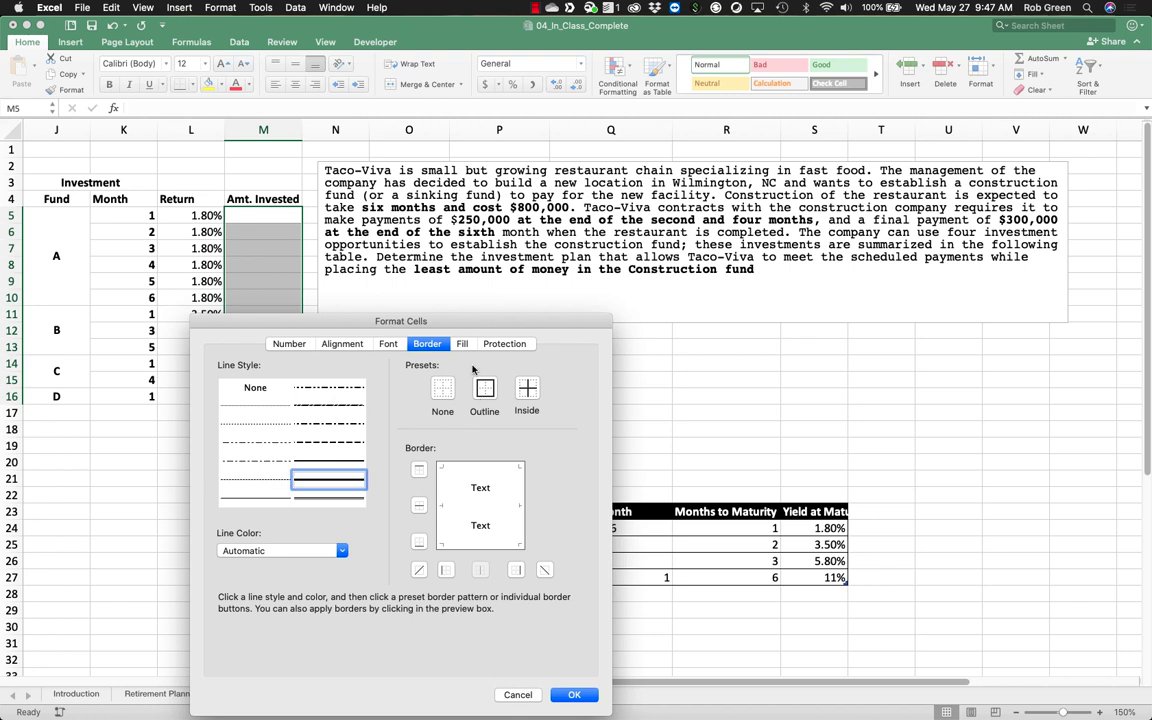
click(333, 551)
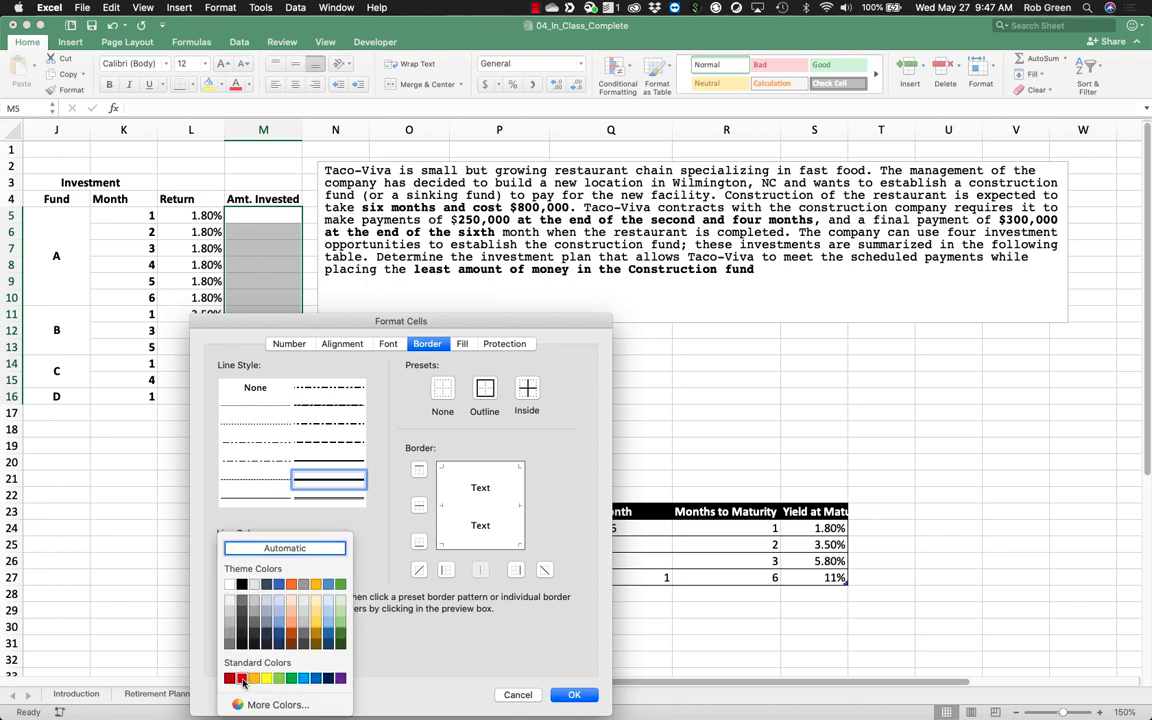
click(239, 613)
click(487, 397)
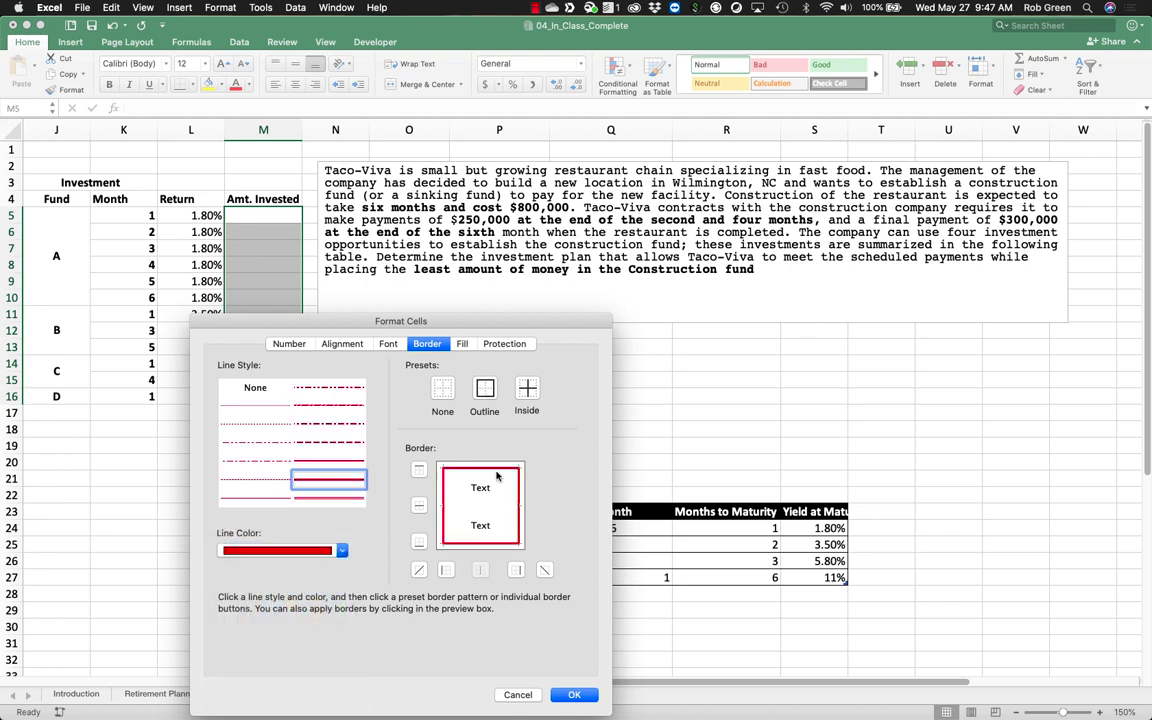
click(573, 696)
Step: Move the problem description text box below the model, to about rows 21 through 30
click(580, 385)
click(576, 269)
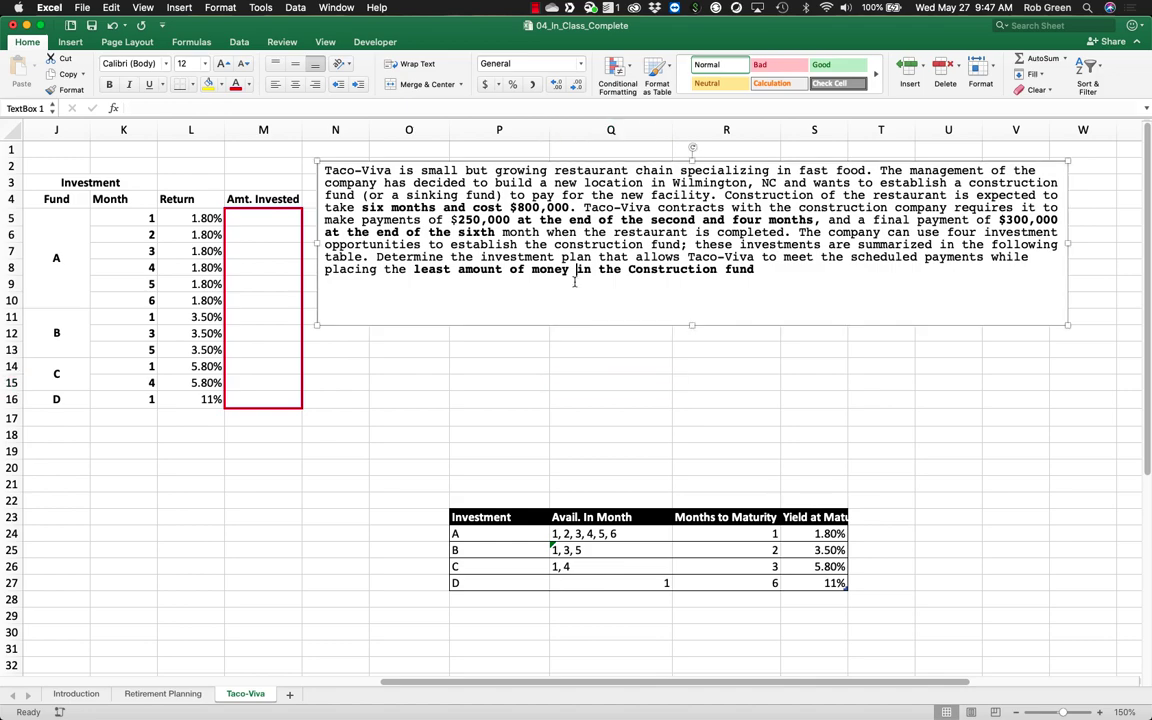
drag(579, 162, 317, 477)
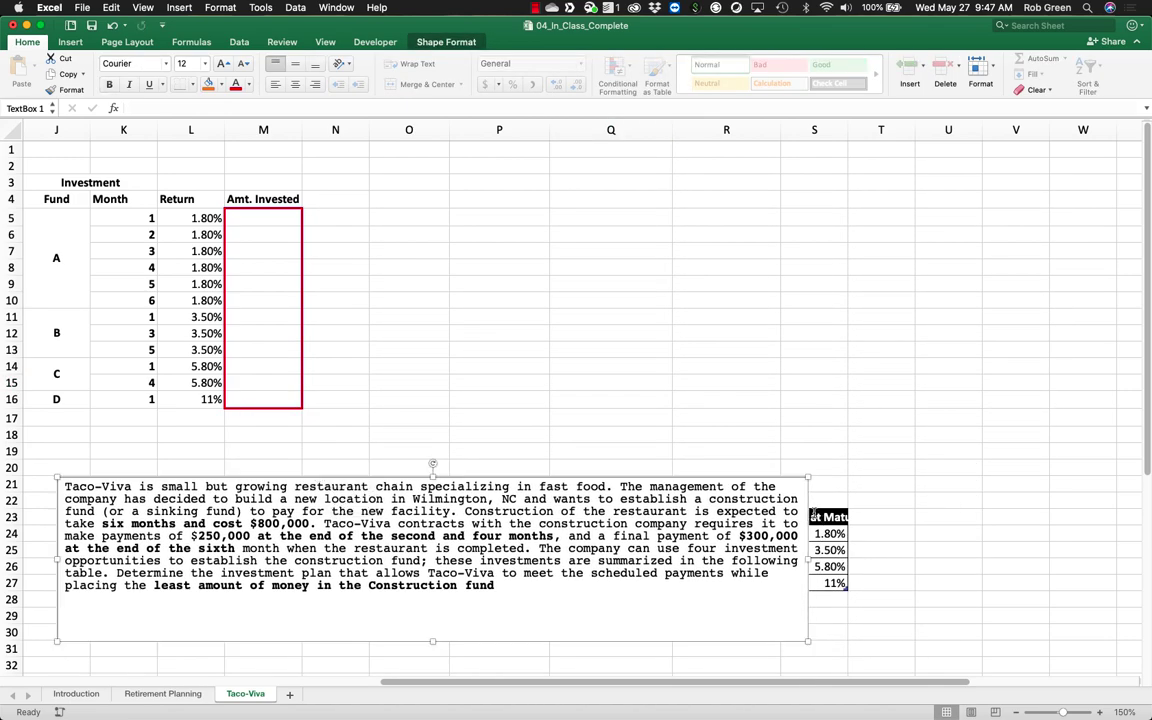
drag(764, 476, 864, 471)
click(514, 366)
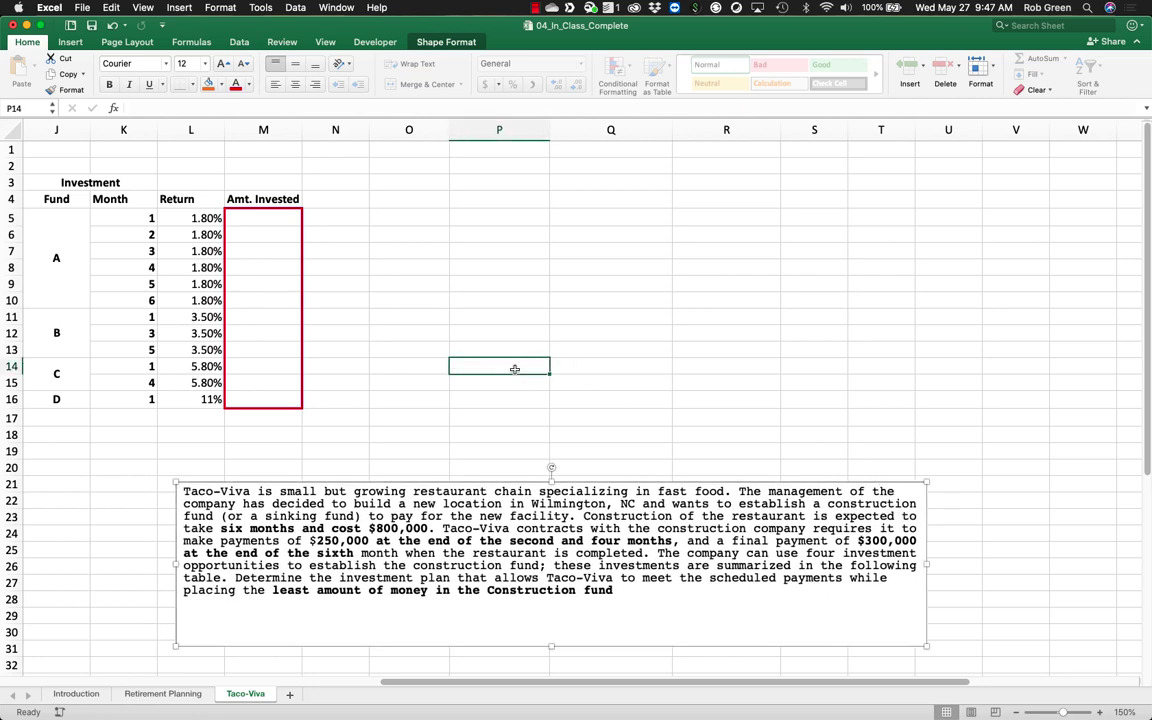
Step: Review the construction duration and total cost stated in the problem description
click(216, 198)
click(270, 199)
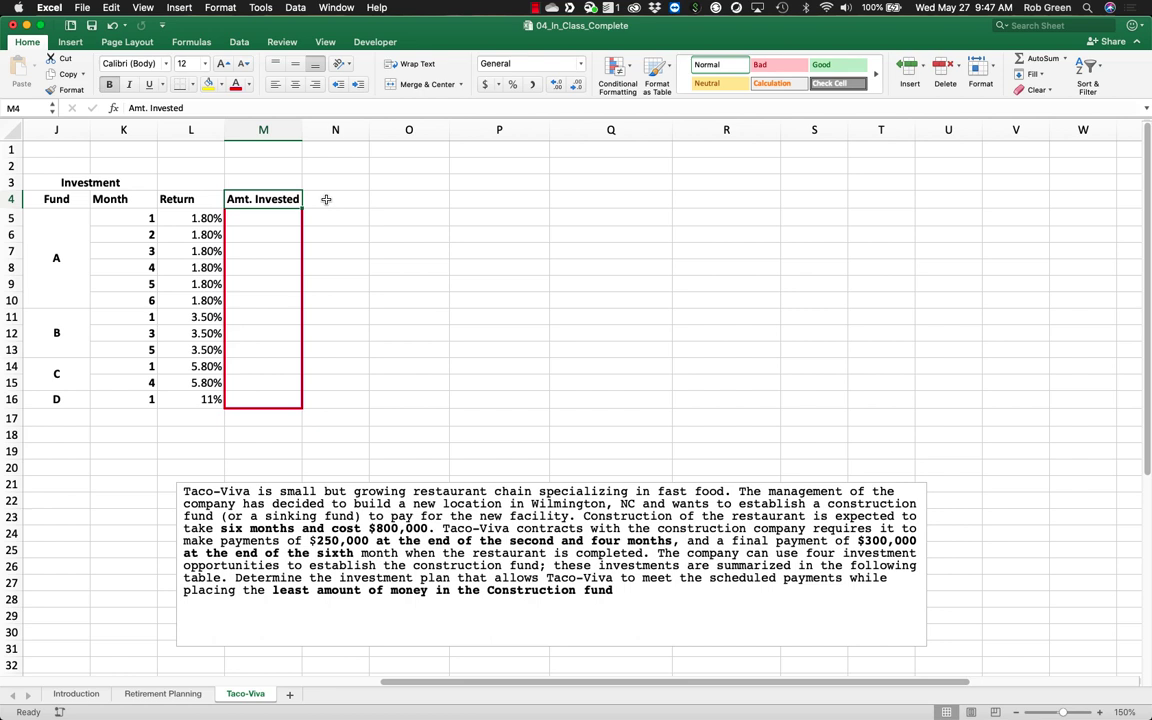
click(668, 578)
drag(392, 516, 710, 524)
click(629, 519)
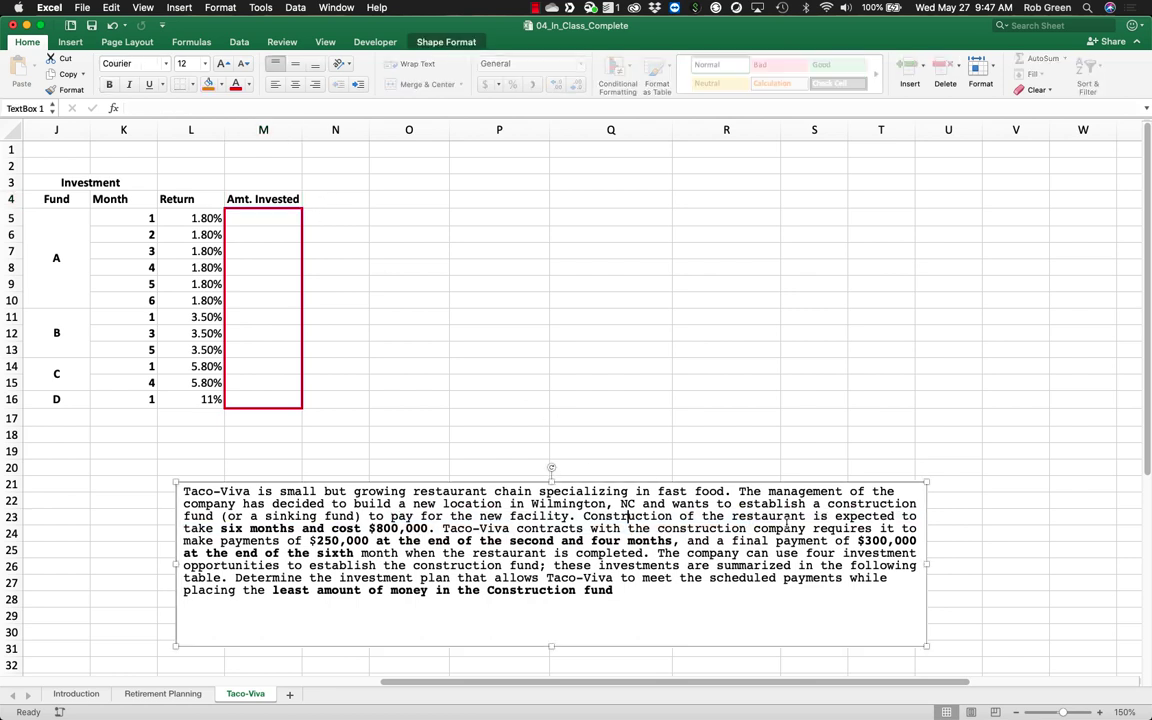
drag(234, 525, 518, 534)
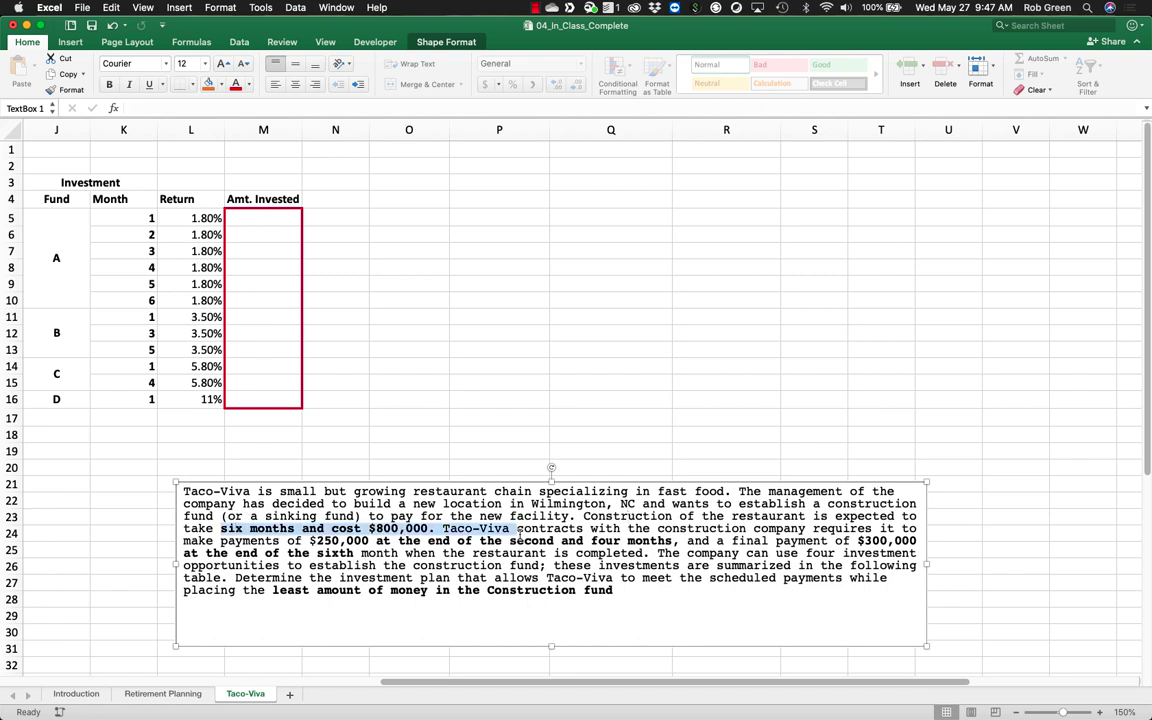
Step: Enter the month numbers 1 through 7 across N4:T4
click(333, 203)
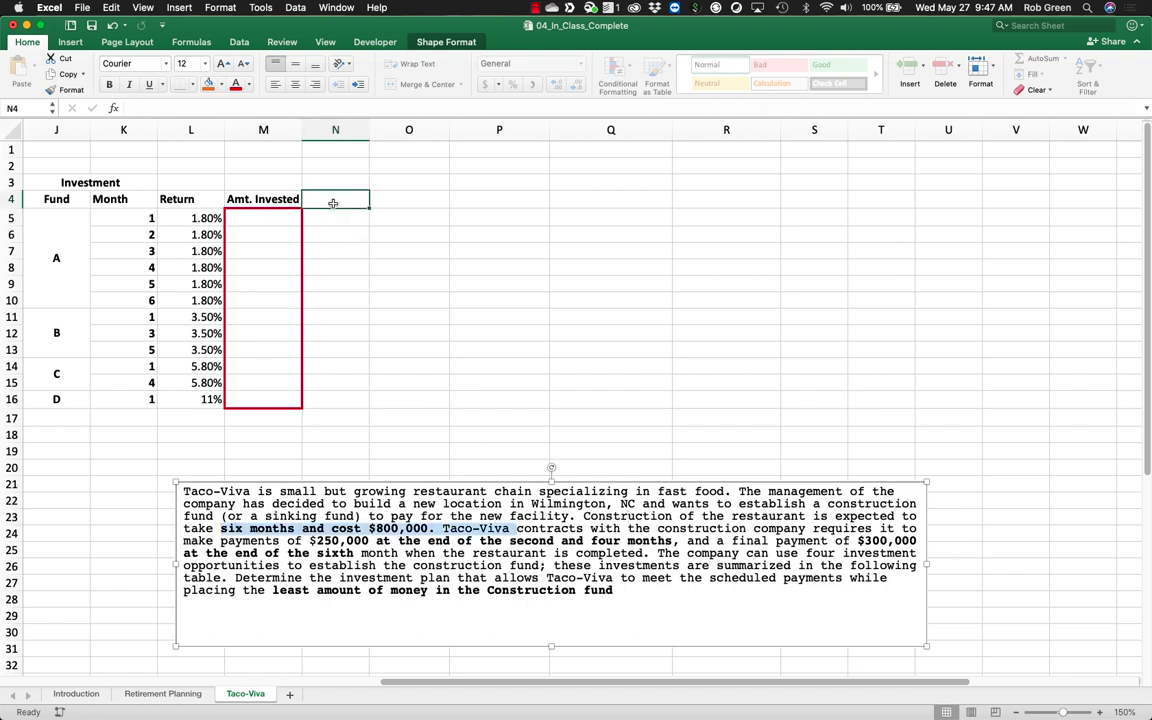
text(1)
key(Tab)
text(2)
key(Tab)
text(3)
key(Tab)
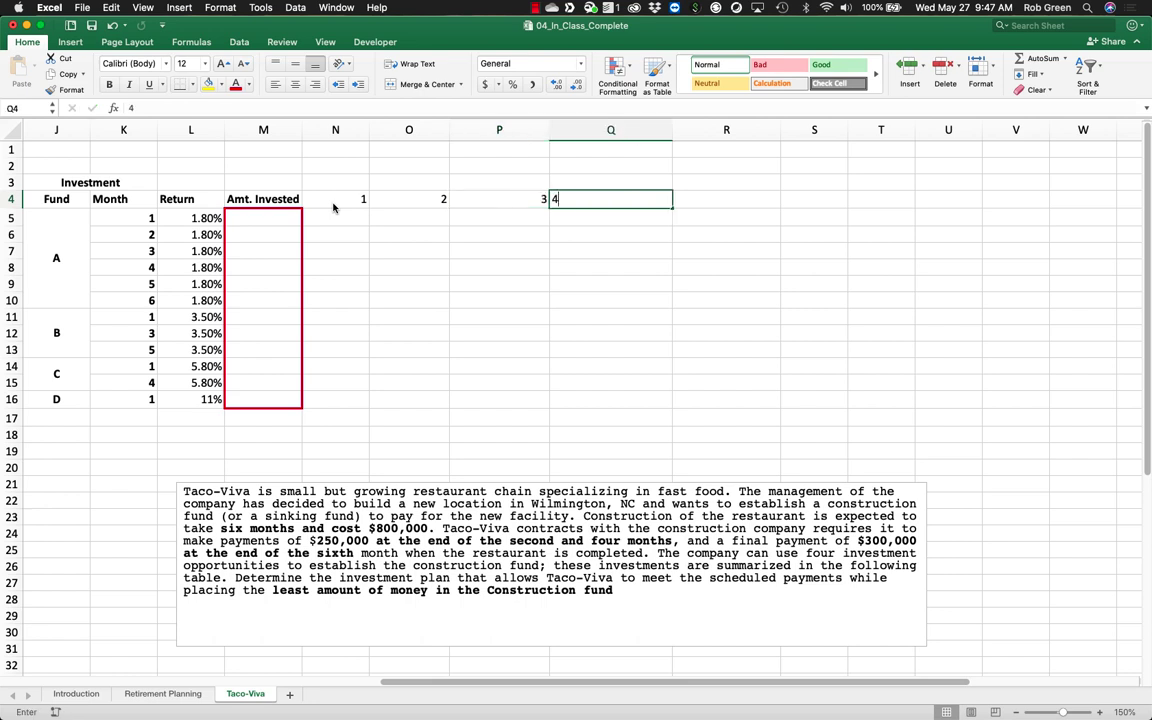
text(4)
key(Tab)
text(5	6)
key(Tab)
text(7)
key(Tab)
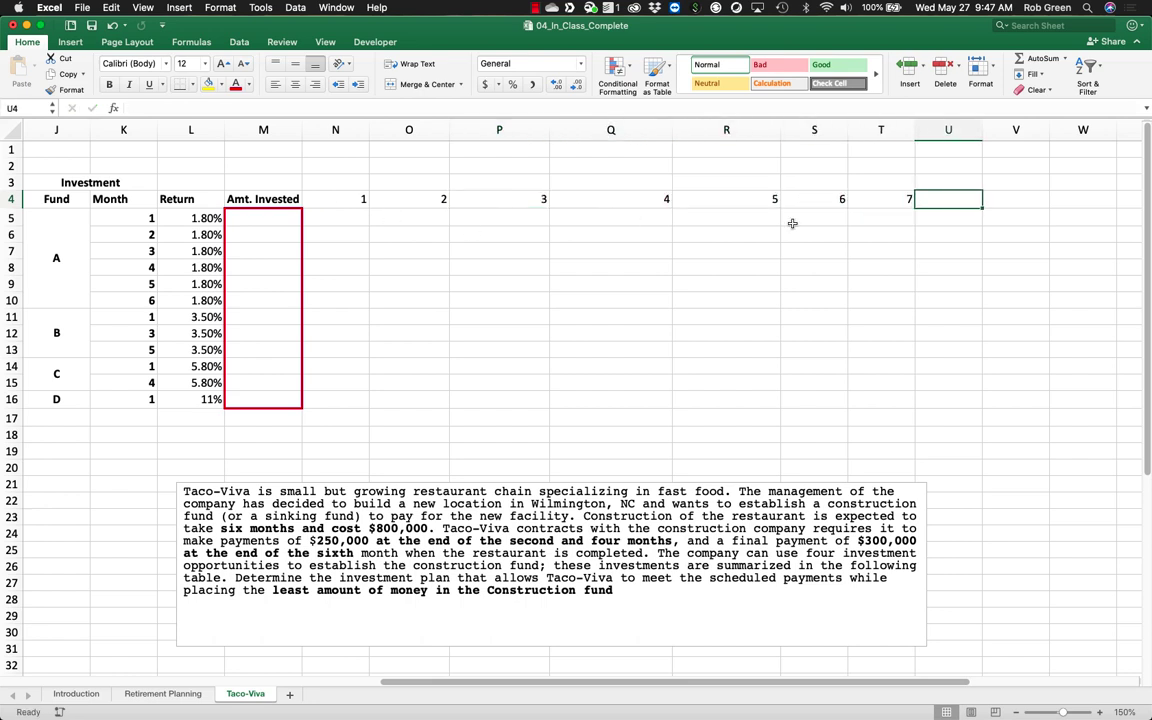
Step: Center the month numbers in N4:T4 horizontally
drag(883, 198, 340, 198)
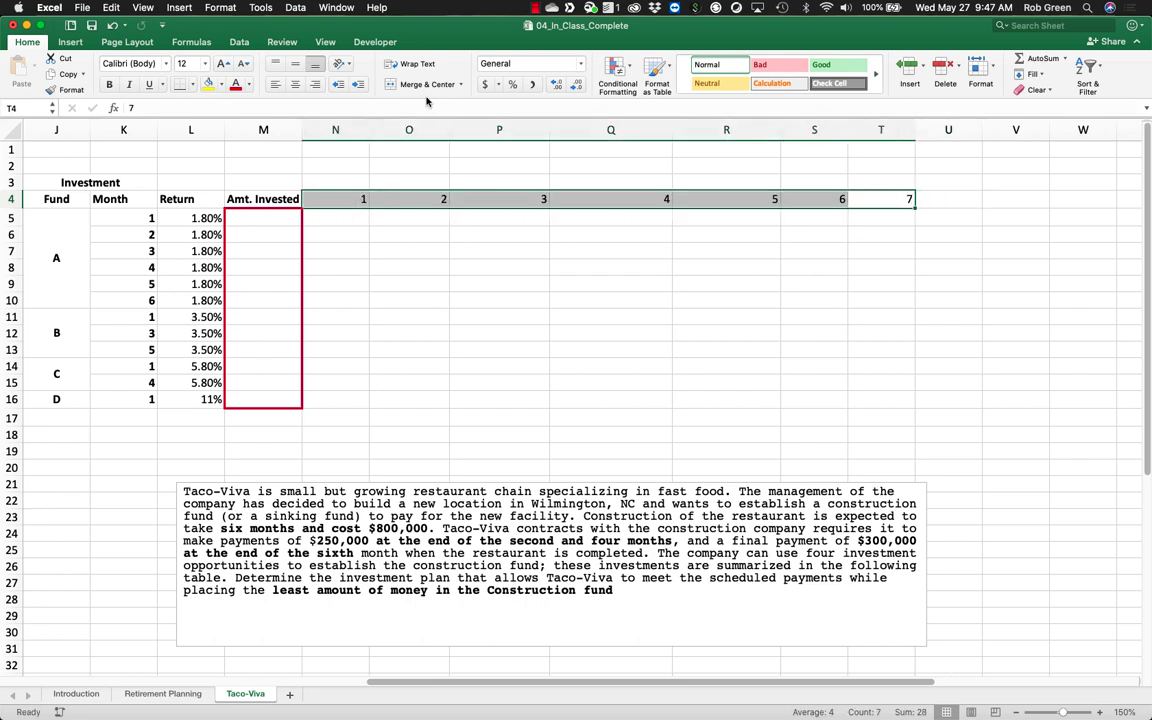
click(296, 84)
click(435, 250)
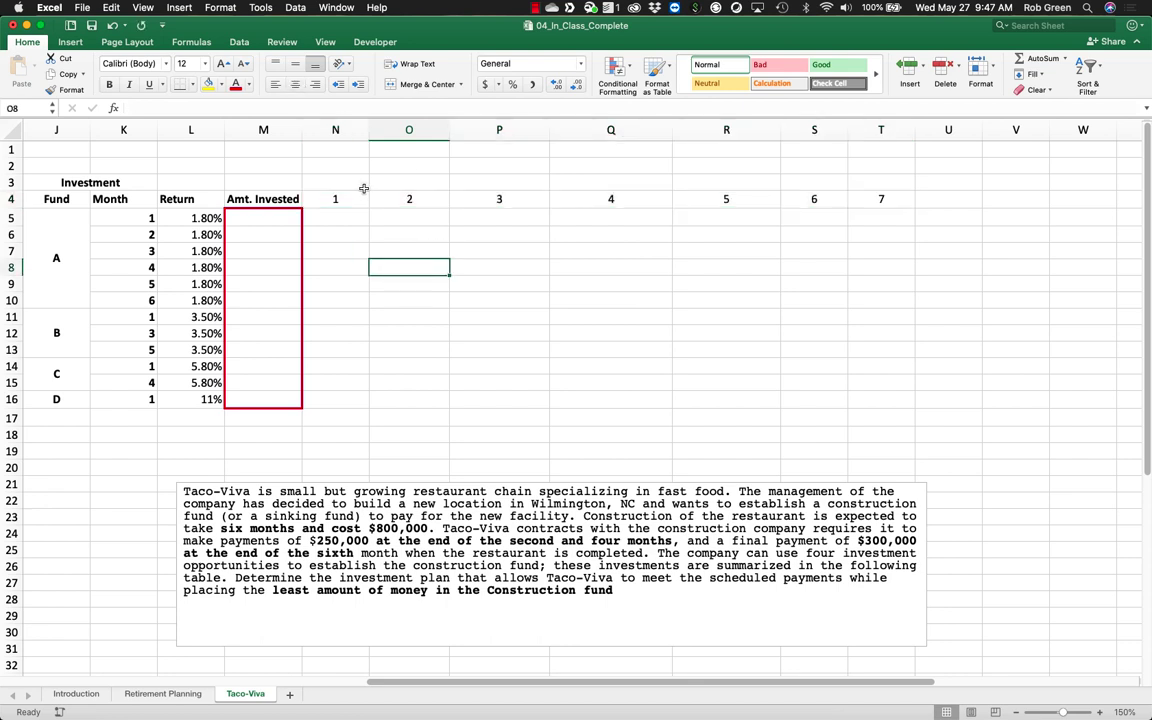
Step: Merge and center N3:T3 and enter the heading Cash Flow @ Beginning of the Month
drag(360, 183, 855, 188)
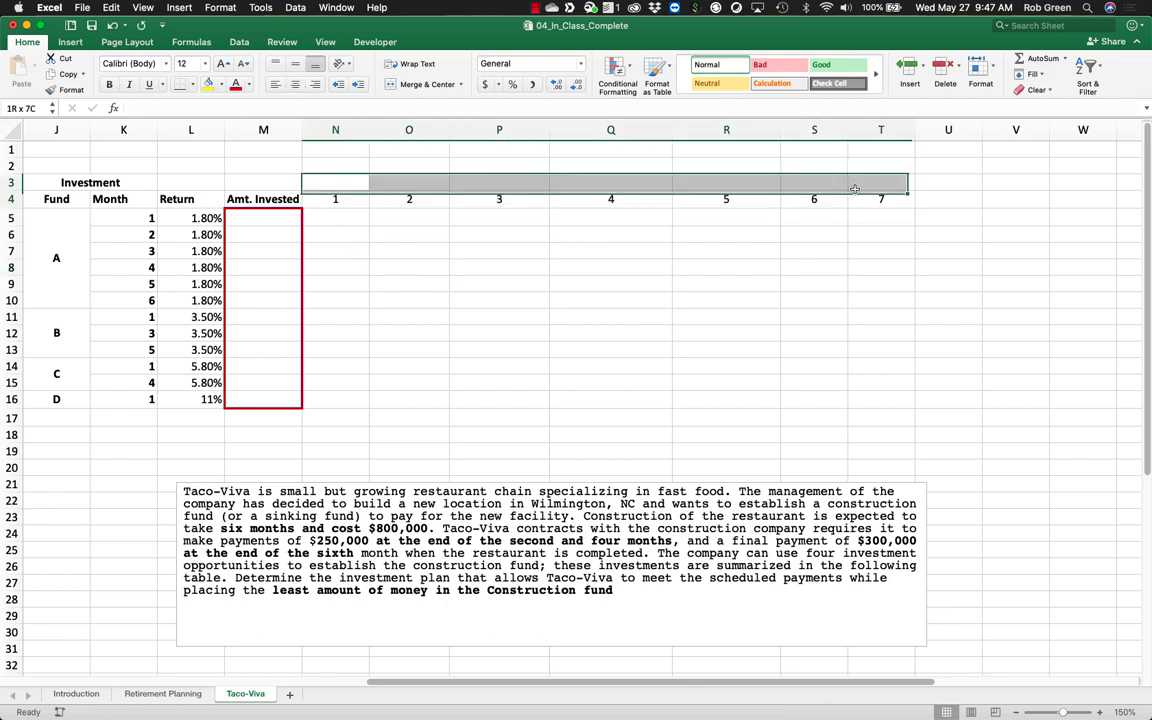
click(410, 85)
text(Cash Flow )
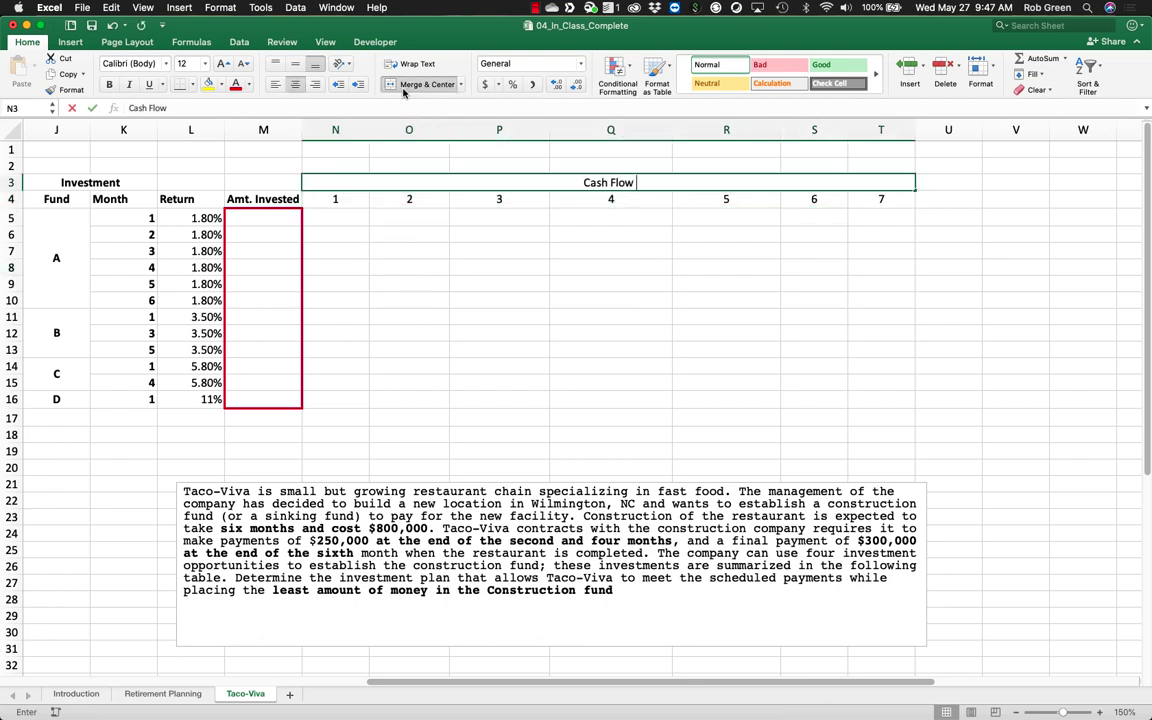
text(@ Beginning of the Month)
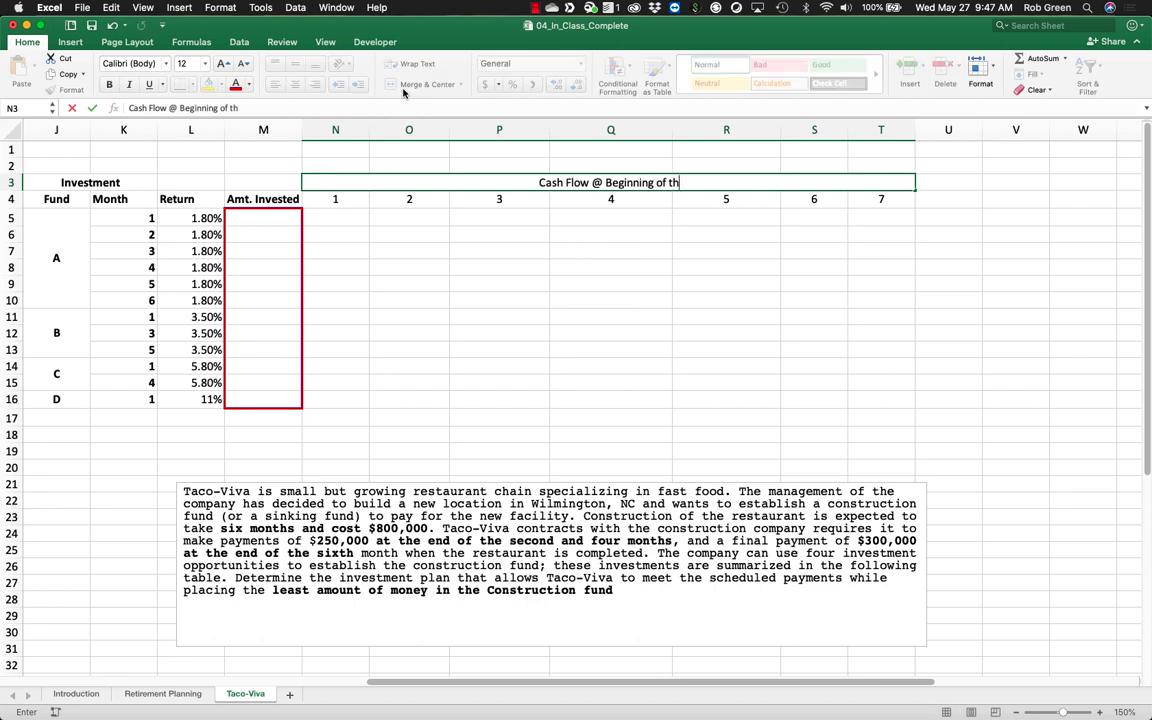
key(Return)
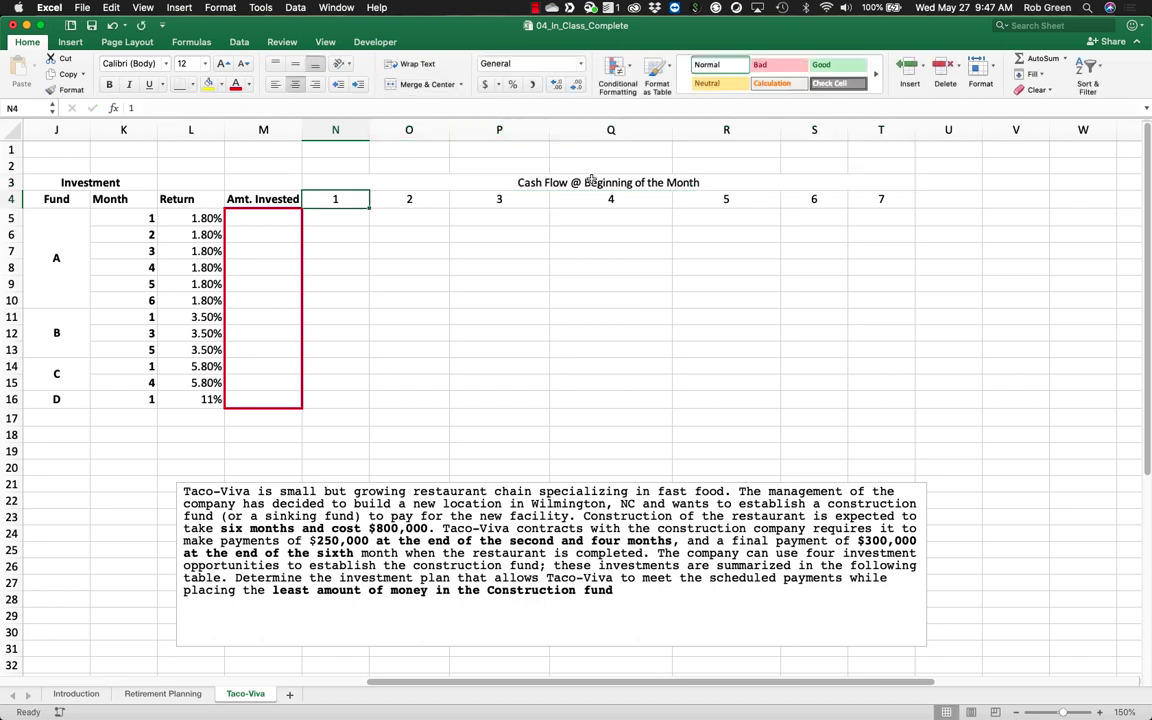
Step: Make the cash flow heading and the month numbers in N4:T4 bold
click(596, 184)
key(super+b)
drag(868, 200, 360, 195)
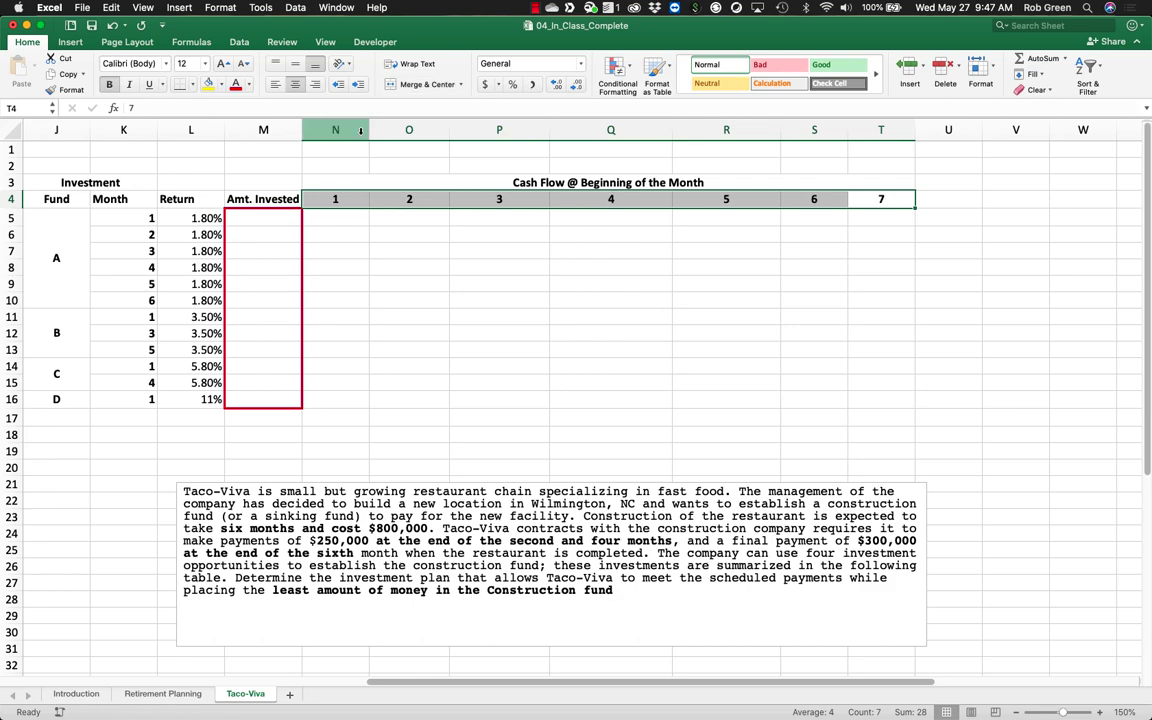
Step: Autofit the month columns N through T to their contents
drag(334, 129, 364, 121)
click(921, 130)
double_click(364, 121)
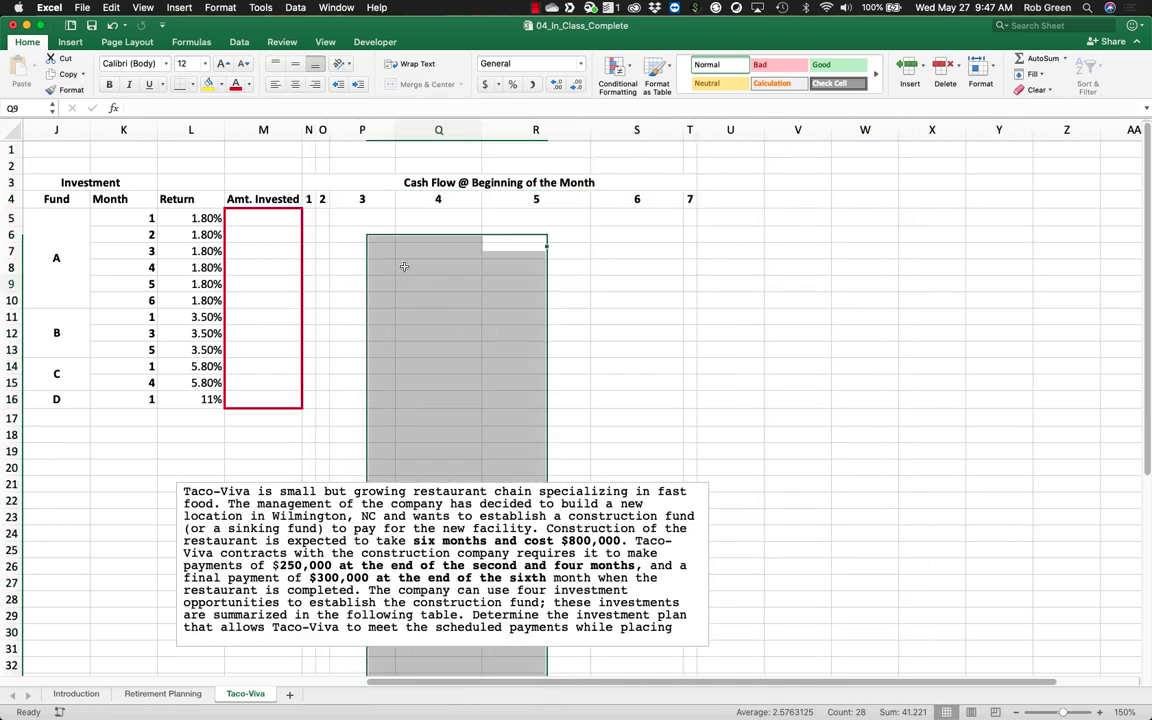
click(438, 284)
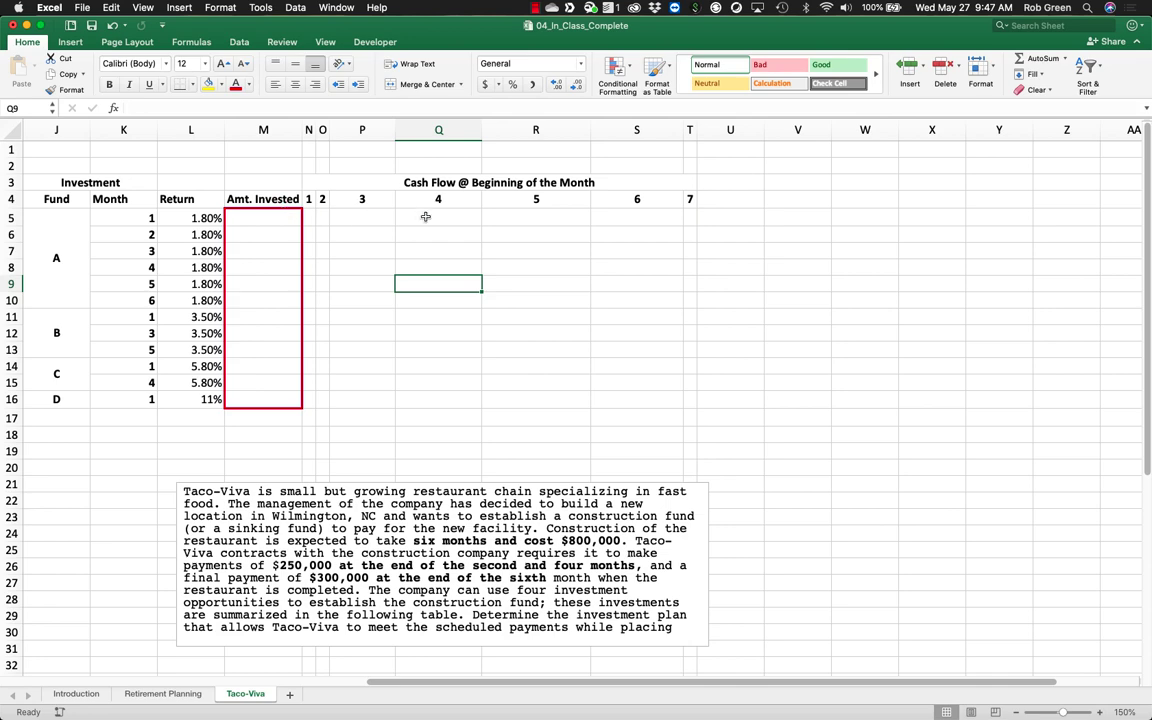
Step: Move the problem text box aside to check the investment table in rows 23 to 27, and move it back over the table
click(194, 485)
drag(178, 502, 450, 302)
drag(6, 517, 12, 632)
right_click(12, 632)
click(33, 633)
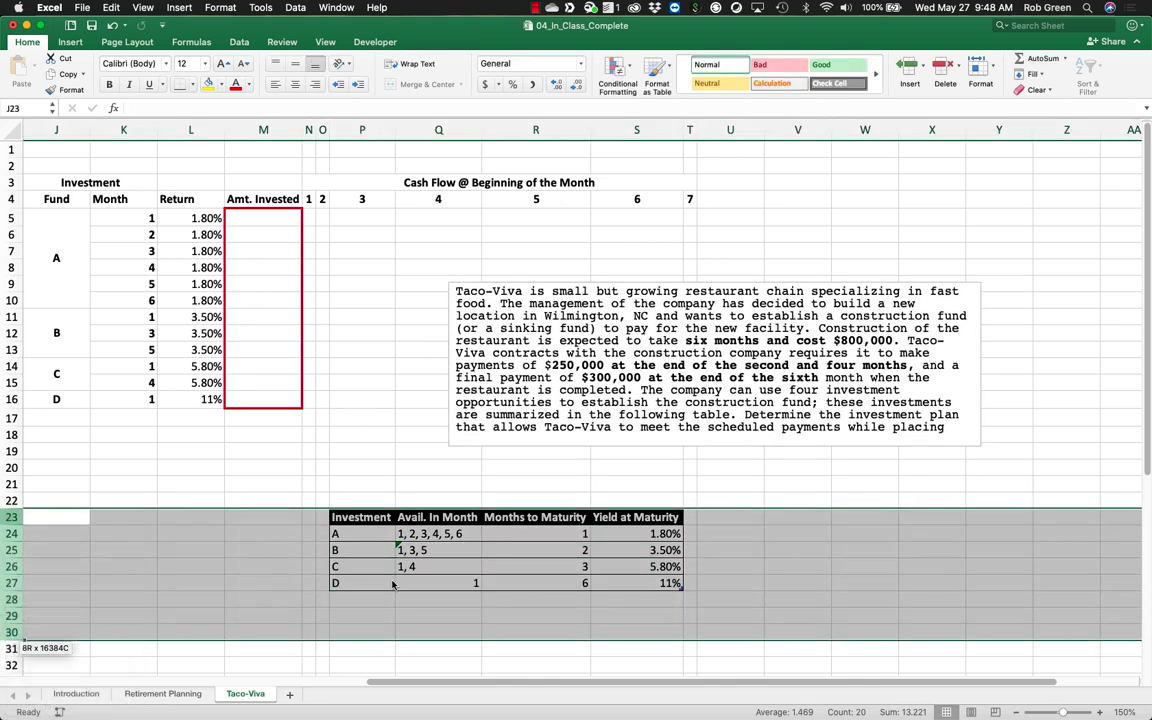
click(590, 303)
drag(590, 283, 421, 491)
Step: Autofit column T and widen column N to about the width of column P
drag(362, 130, 676, 127)
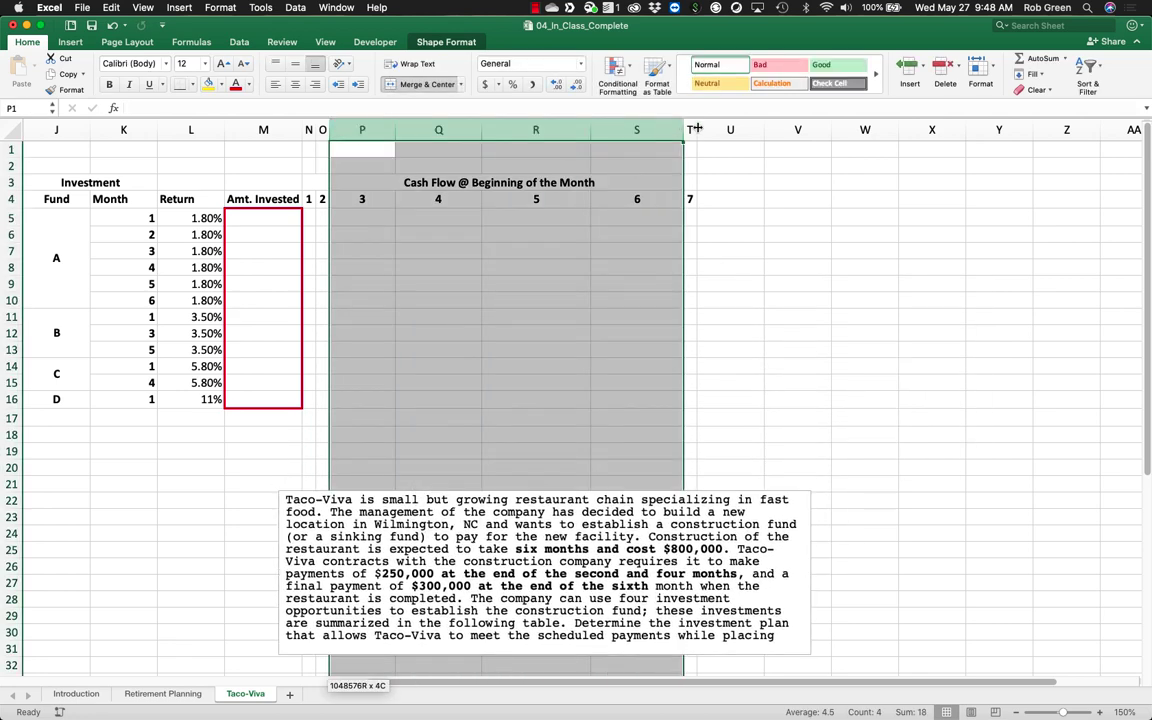
double_click(698, 129)
click(637, 251)
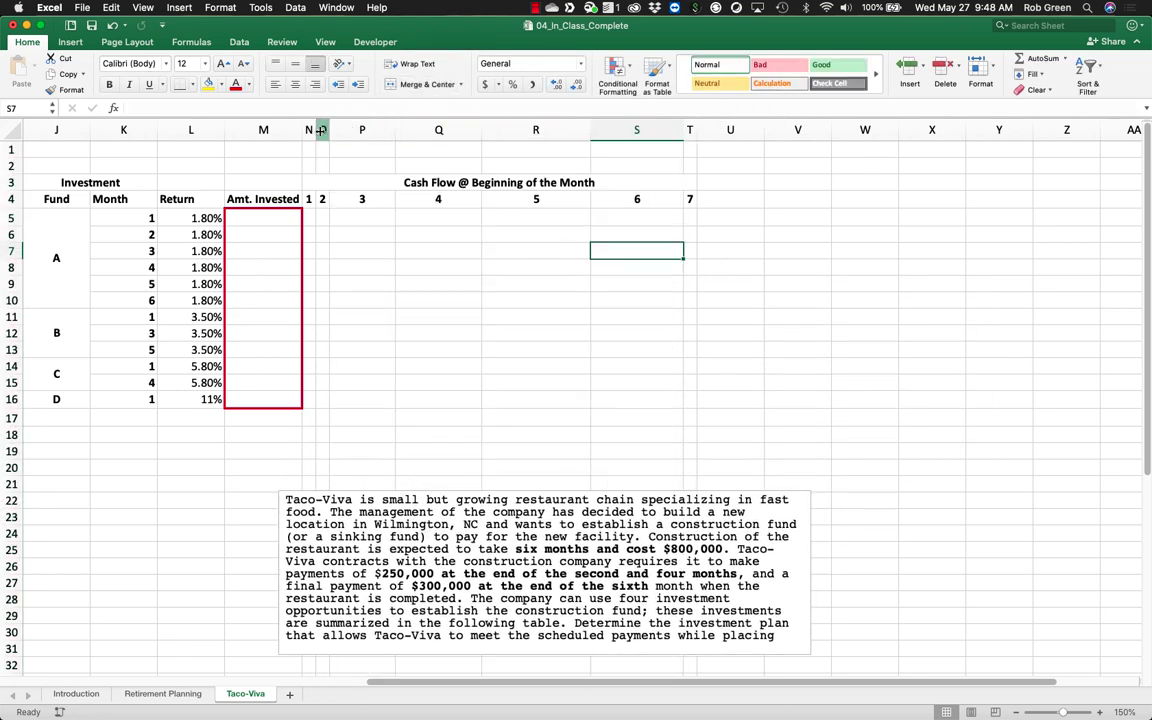
drag(315, 130, 362, 130)
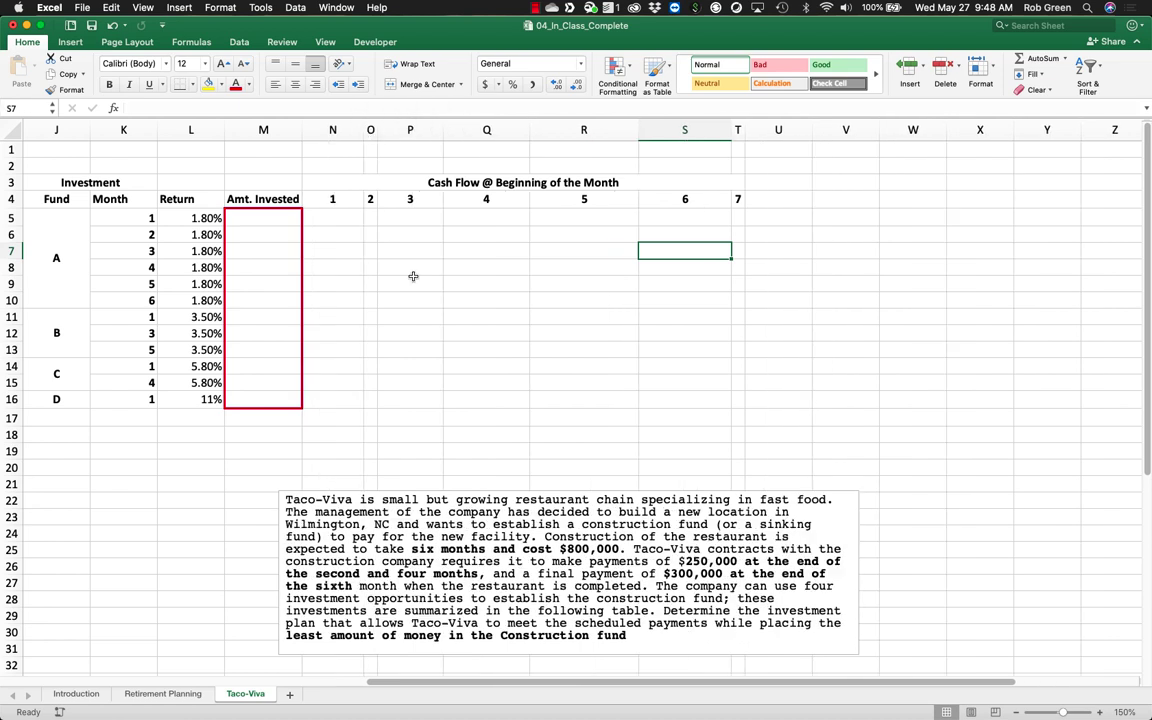
Step: Enter -1 in N5, N11, N14 and N16 as the month 1 outflow of each investment available that month
click(134, 217)
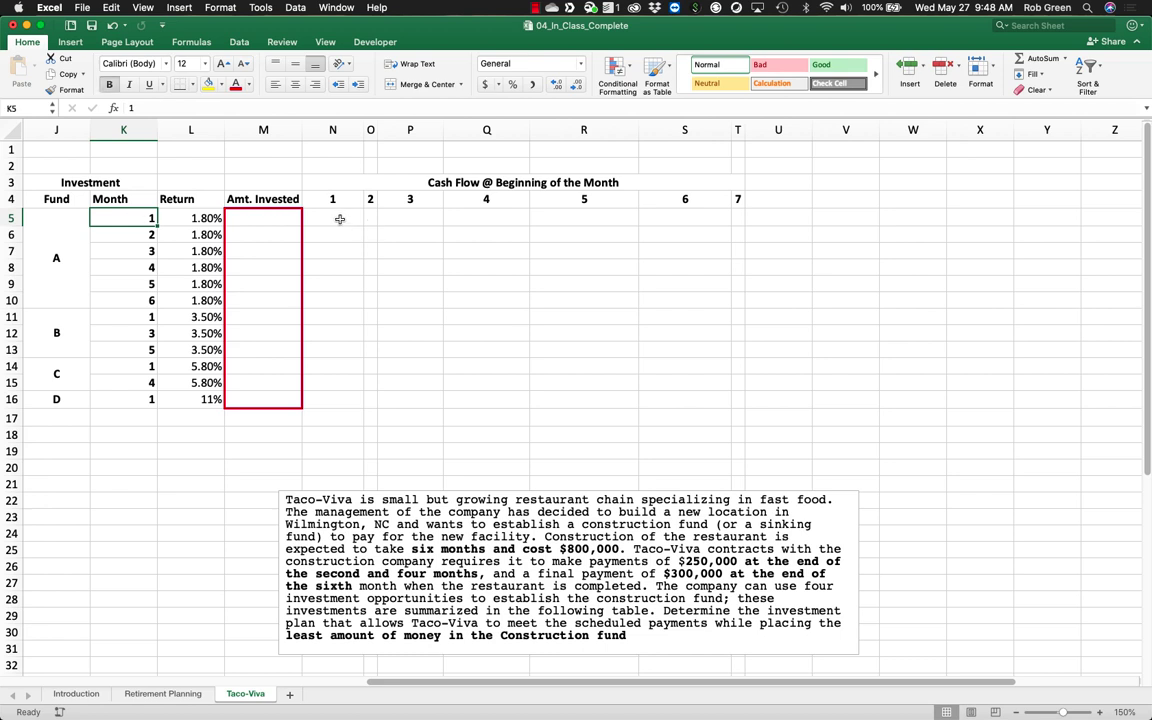
click(340, 219)
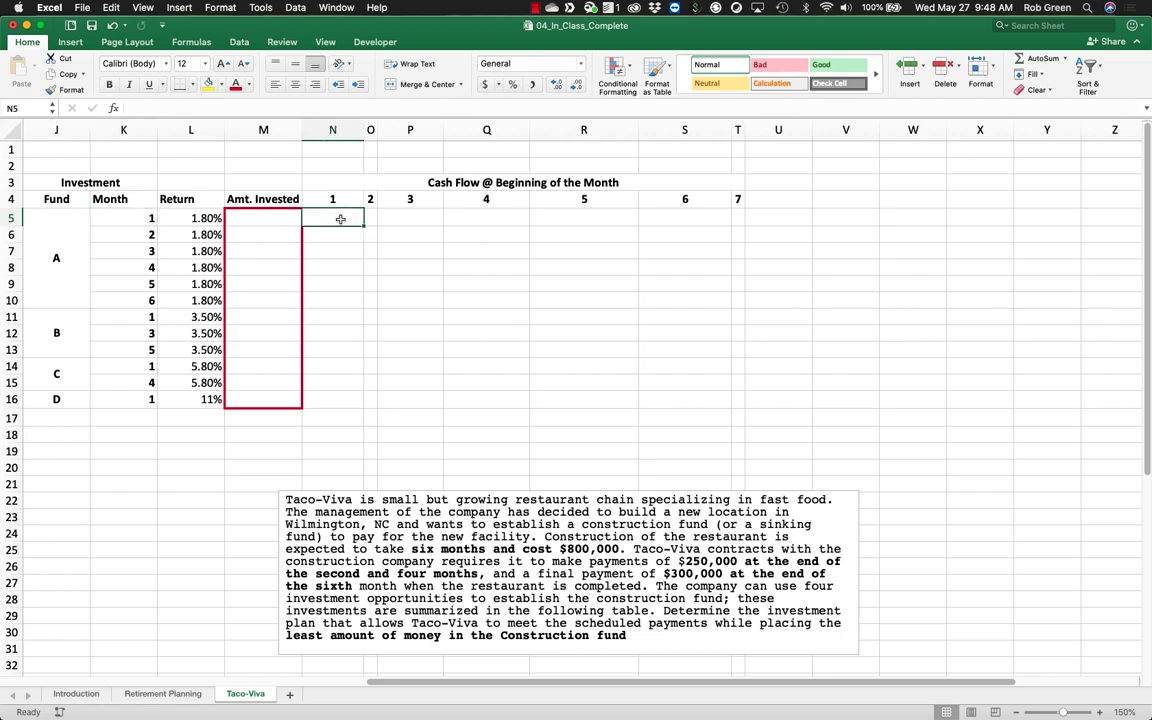
text(-1)
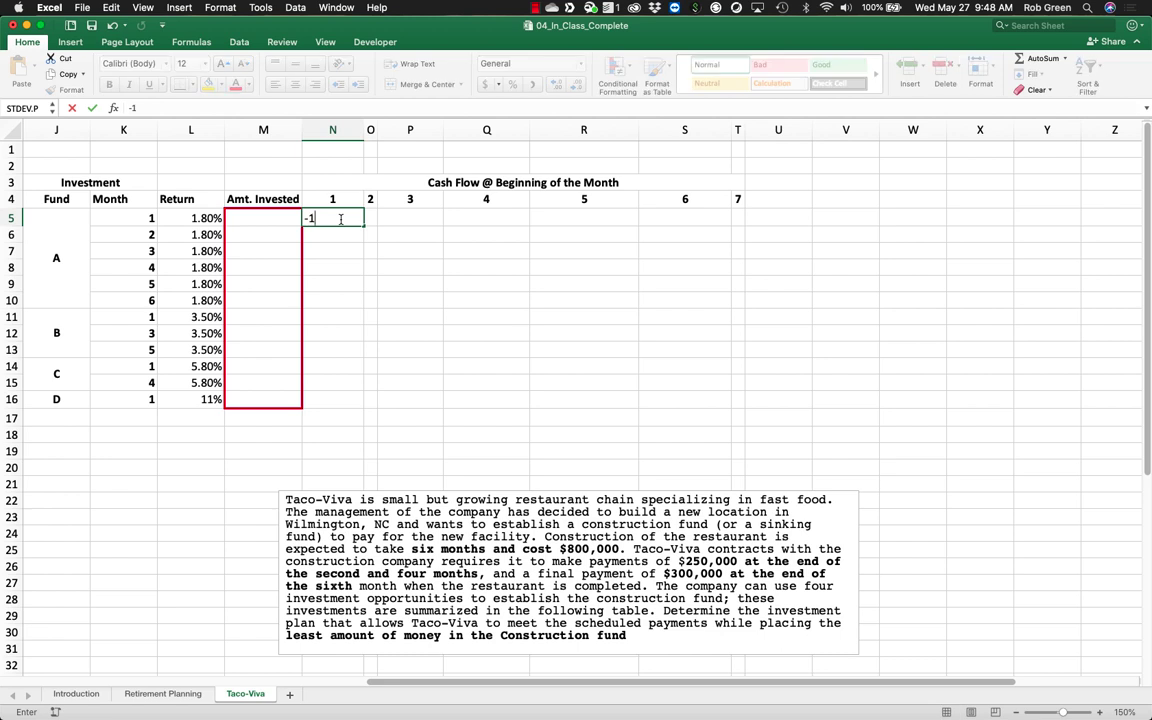
key(Return)
key(Down)
key(Down)
key(Down)
key(Down)
key(Down)
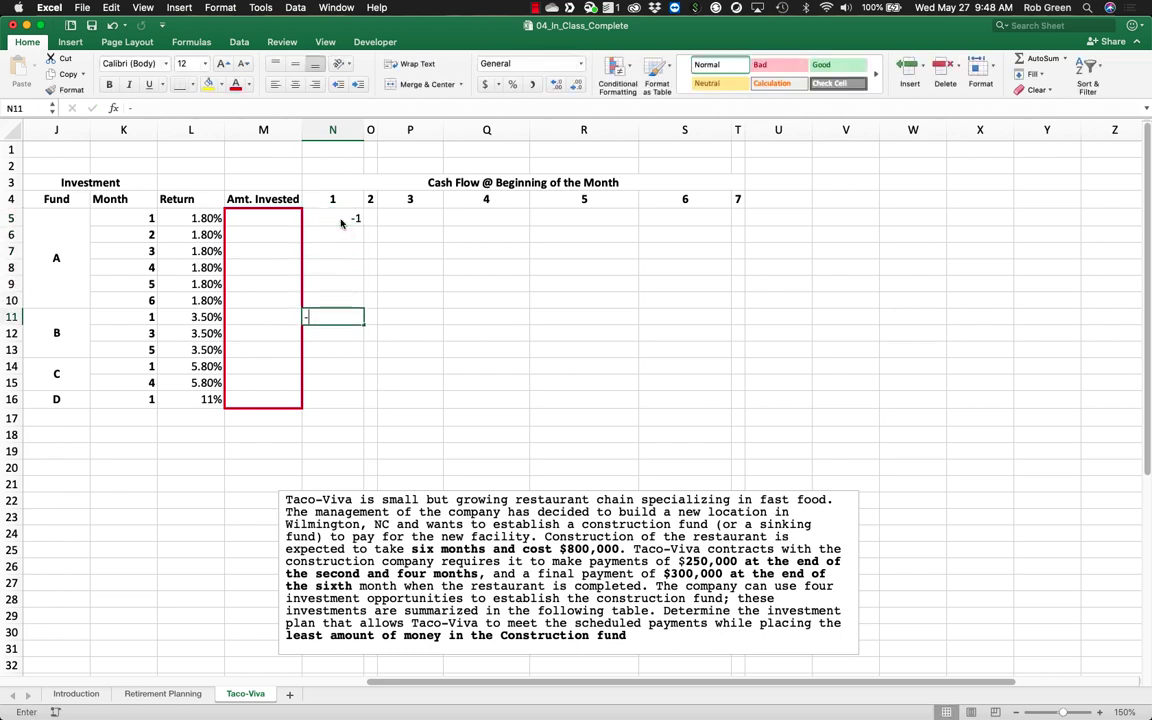
text(-1)
key(Return)
key(Down)
key(Down)
text(-1)
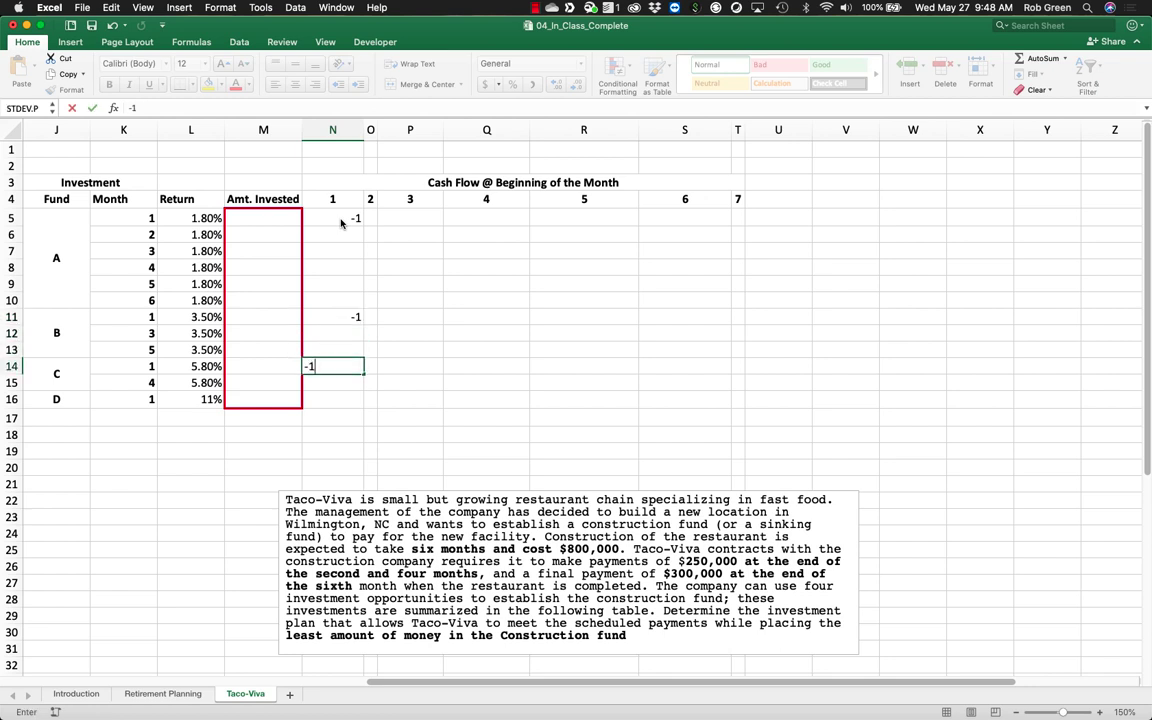
key(Return)
key(Down)
text(-1)
key(Return)
Step: Format the month 1 cash flow cells N5:N16 as percentages
drag(342, 221, 353, 407)
click(512, 84)
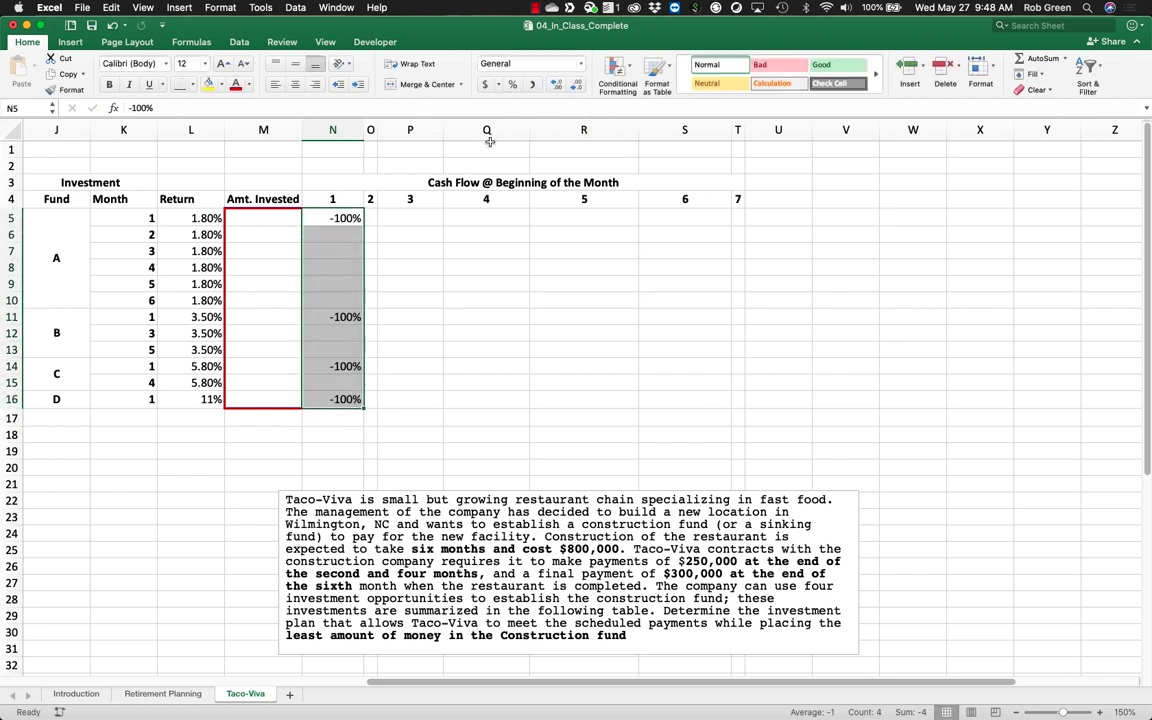
click(486, 316)
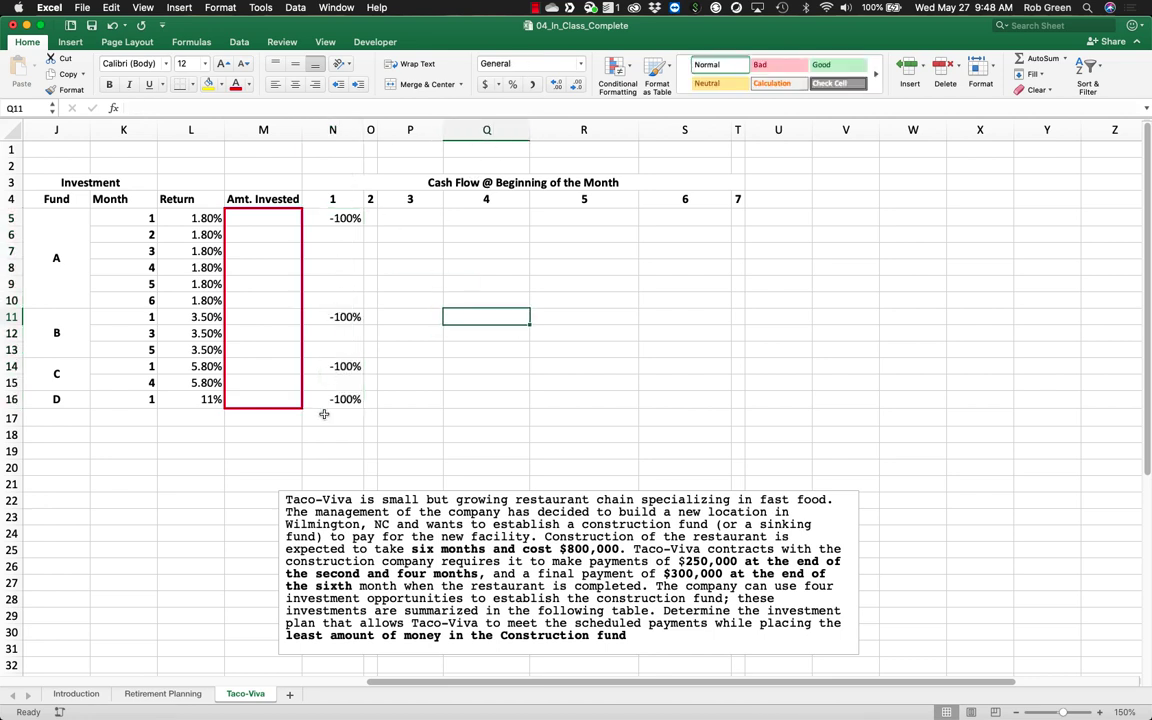
Step: Enter the month 1 total in N17 as the SUMPRODUCT of $M$5:$M$16 and N5:N16
click(327, 416)
text(=sumproduct()
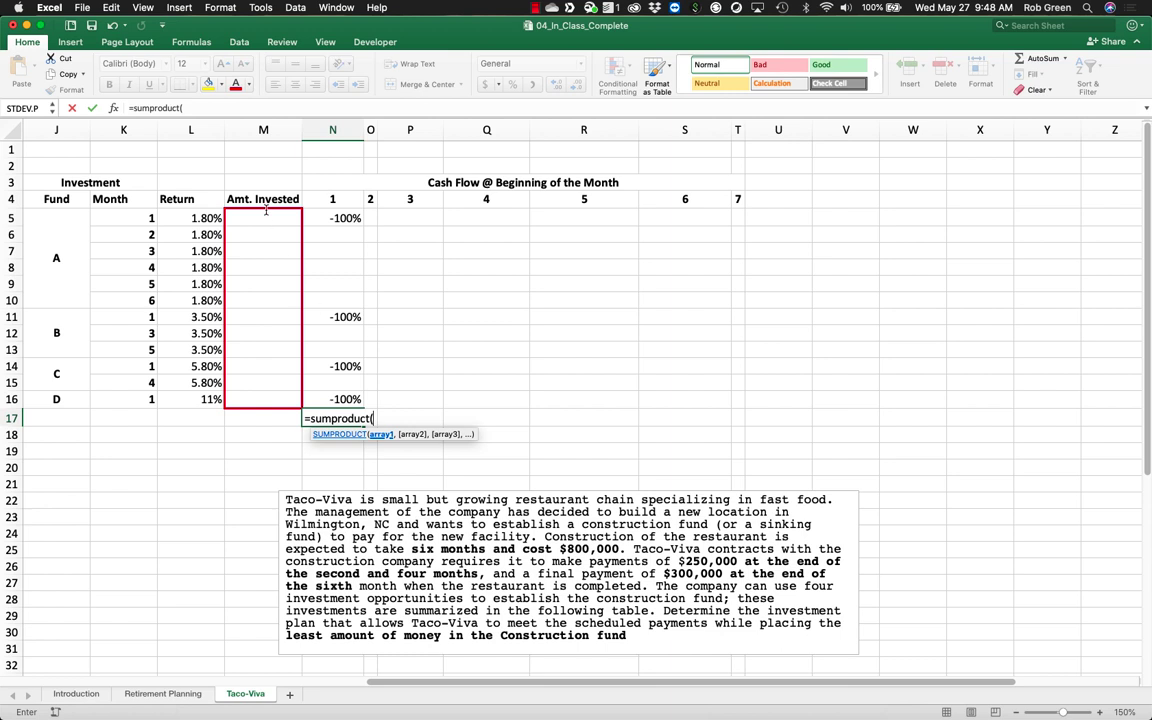
drag(266, 217, 280, 402)
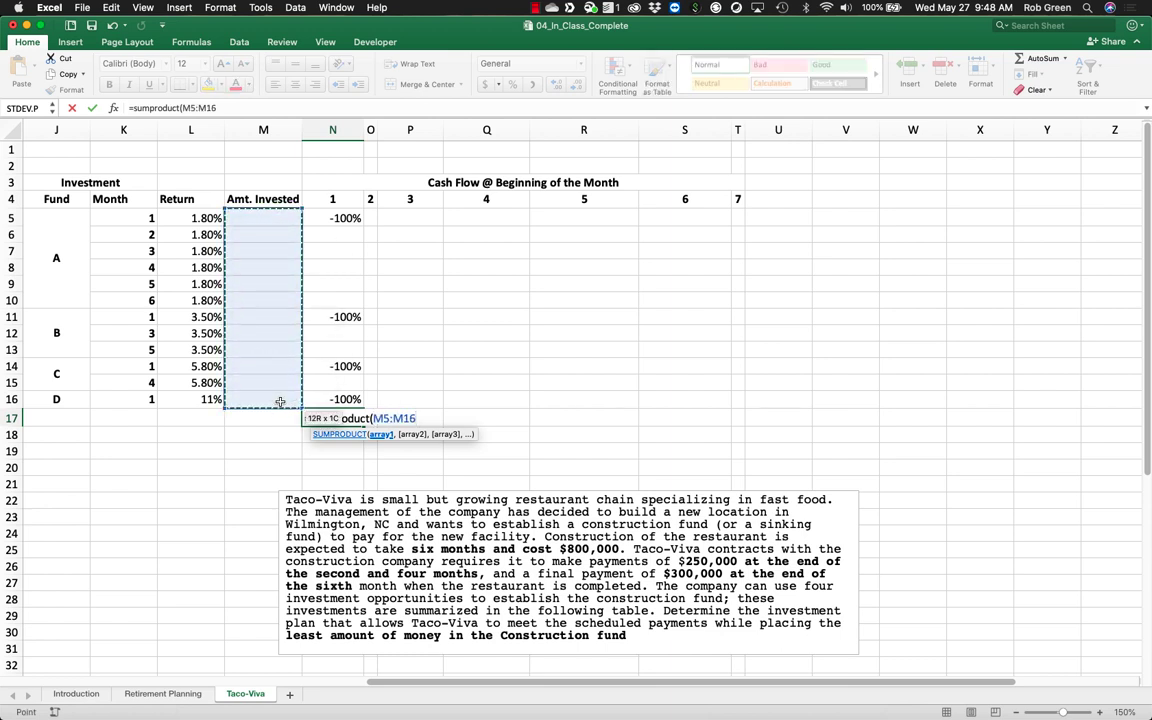
key(F4)
text(,)
drag(336, 217, 340, 400)
text())
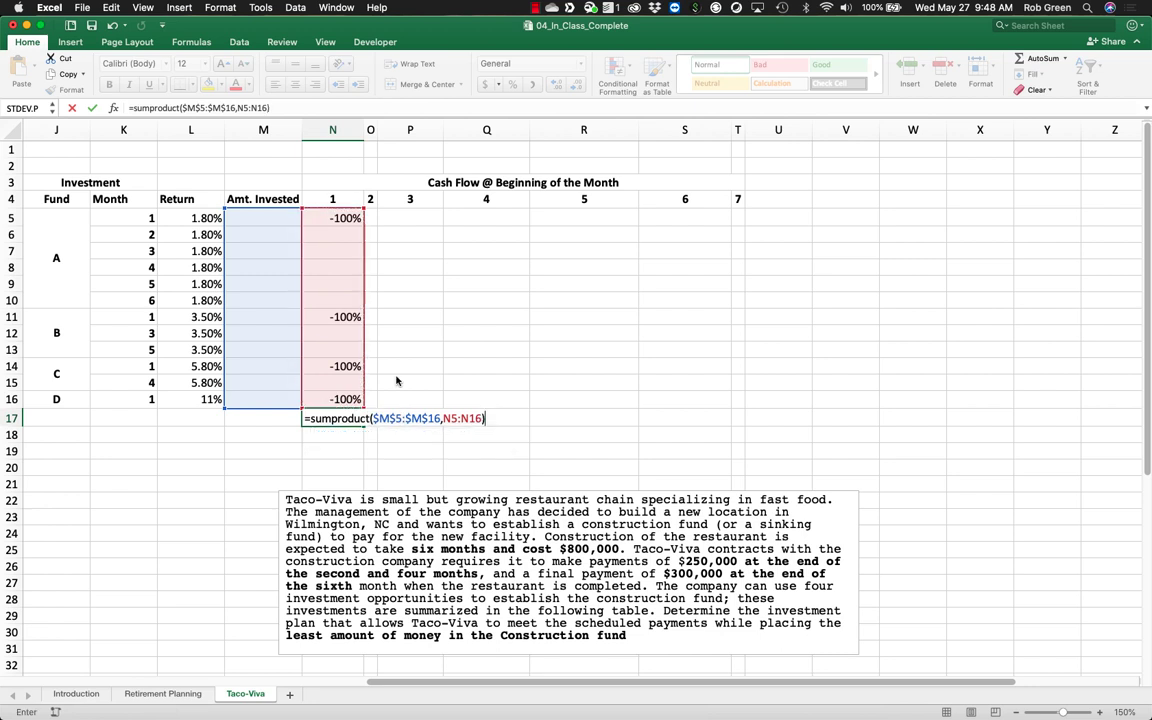
key(Return)
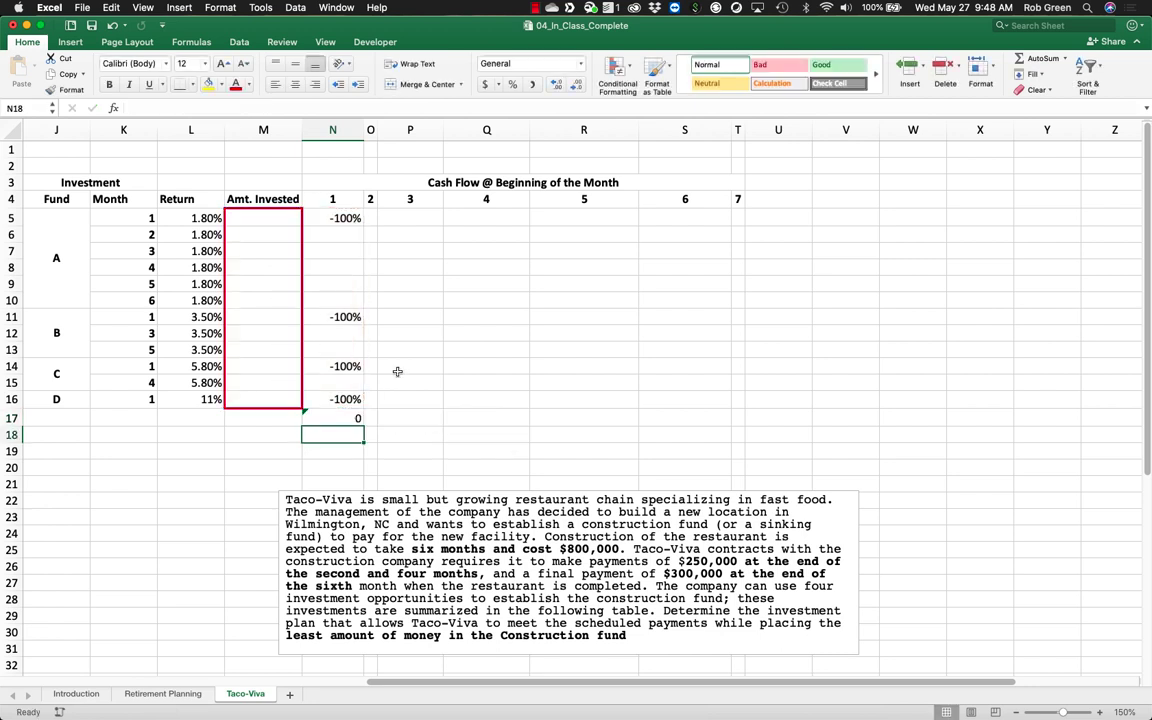
Step: Enter a test amount of 1000 in M5 to check the month 1 total in N17
click(274, 214)
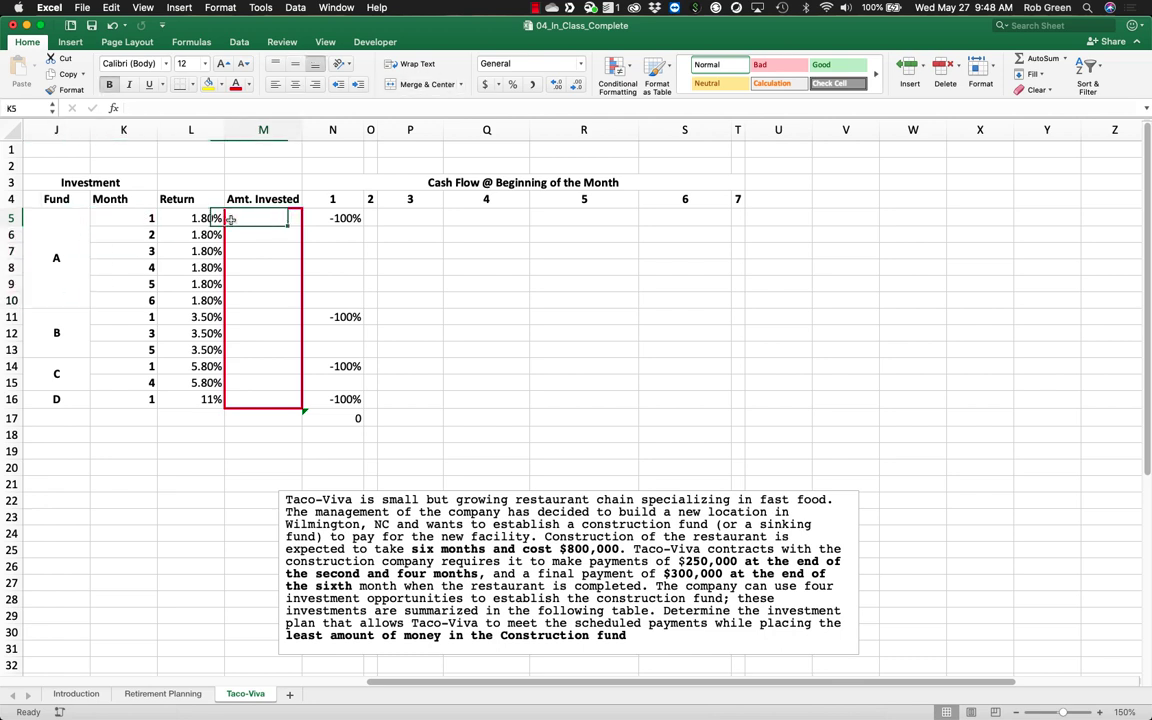
text(1000)
key(Return)
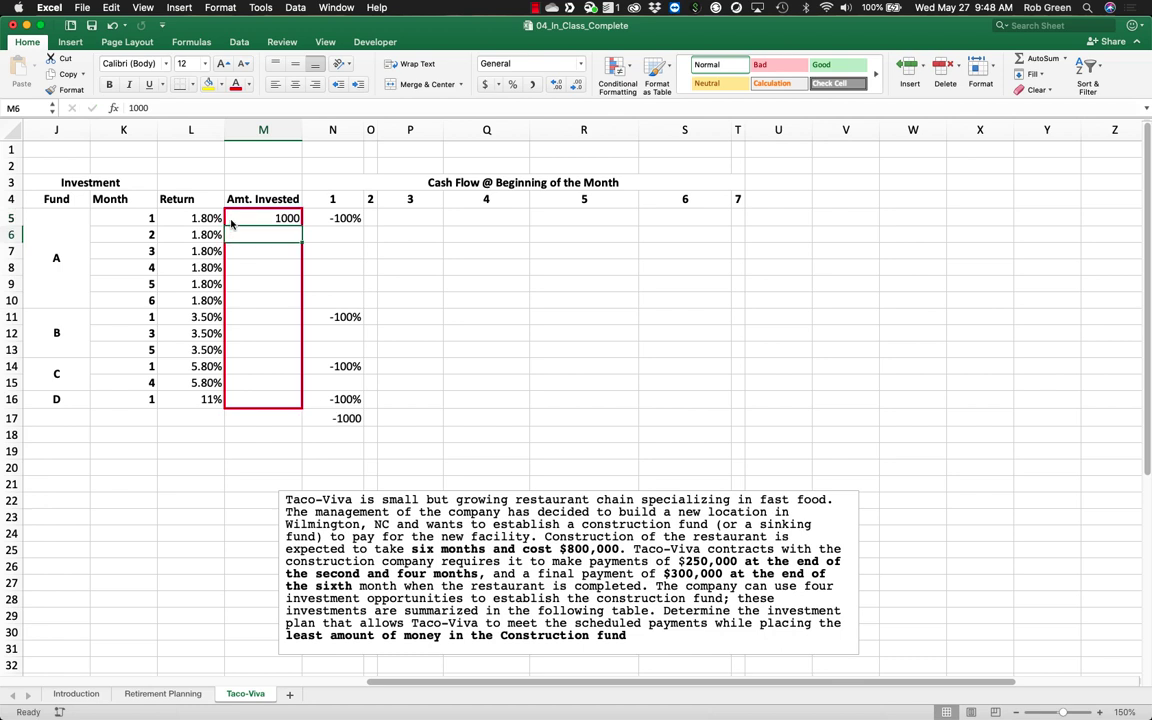
click(348, 418)
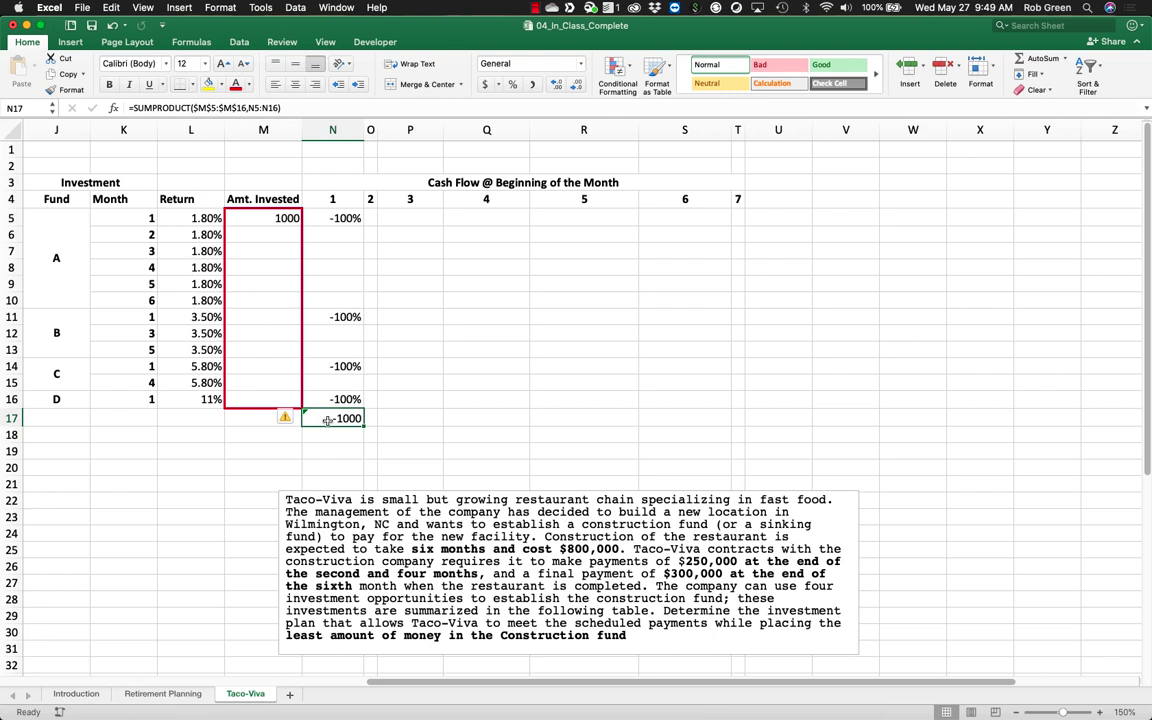
Step: Format the totals row N17:T17 in dollar accounting format and widen column N slightly to fit
drag(332, 418, 738, 418)
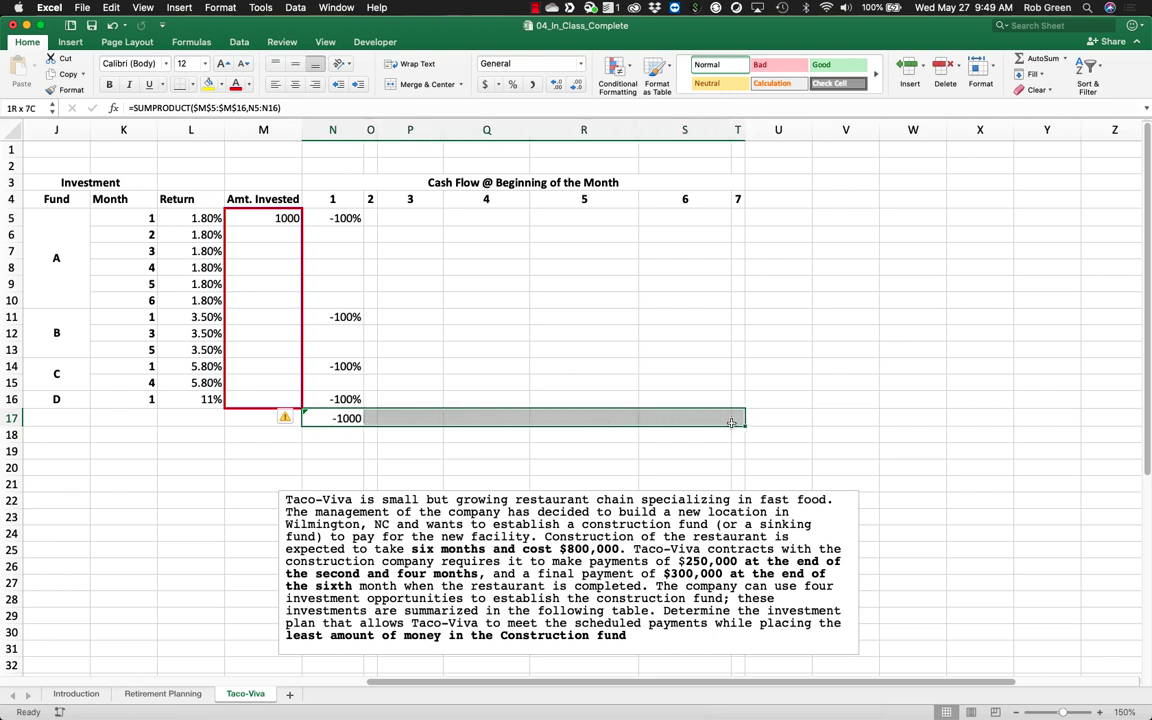
click(486, 85)
drag(363, 130, 370, 130)
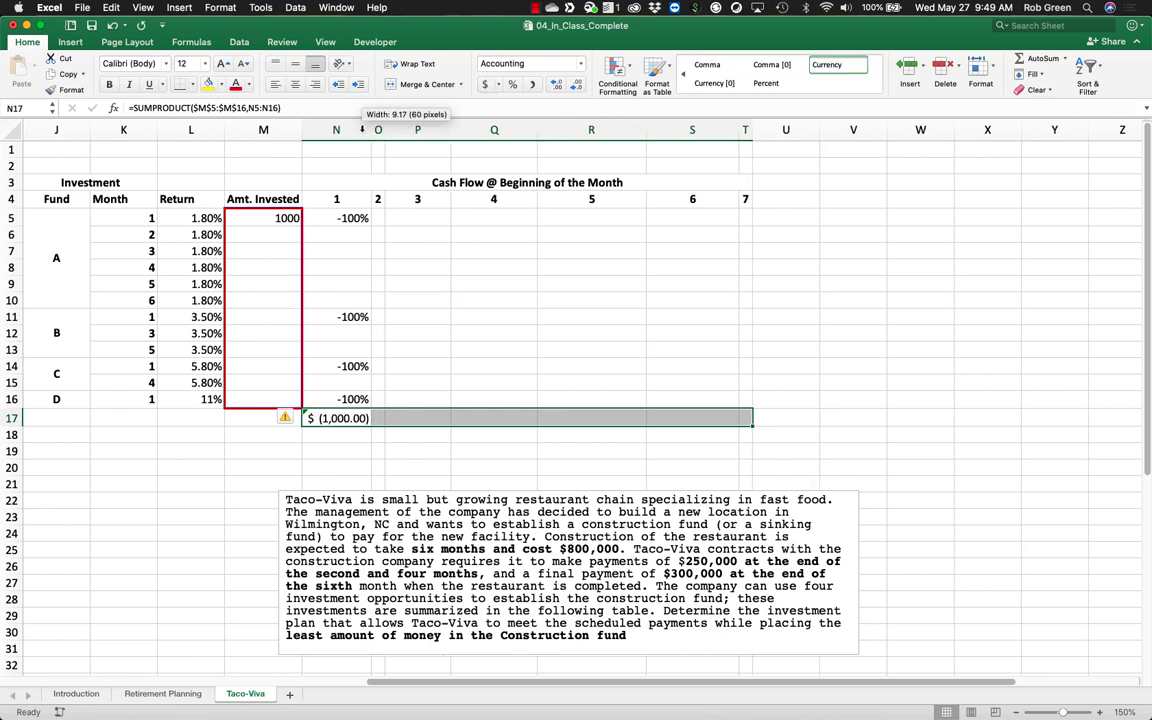
drag(330, 418, 736, 418)
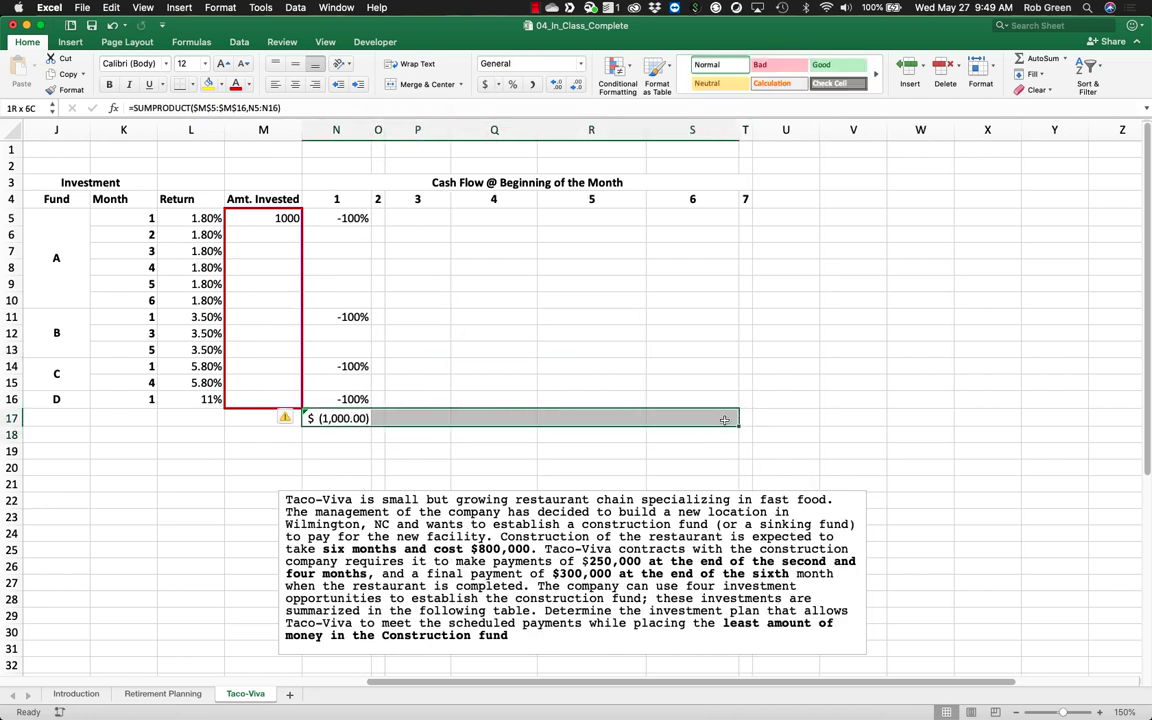
Step: Enter 1 in O6 for fund A's month 2 investment and format the cash flow grid N5:T16 as percentages
click(379, 234)
text(1)
key(Return)
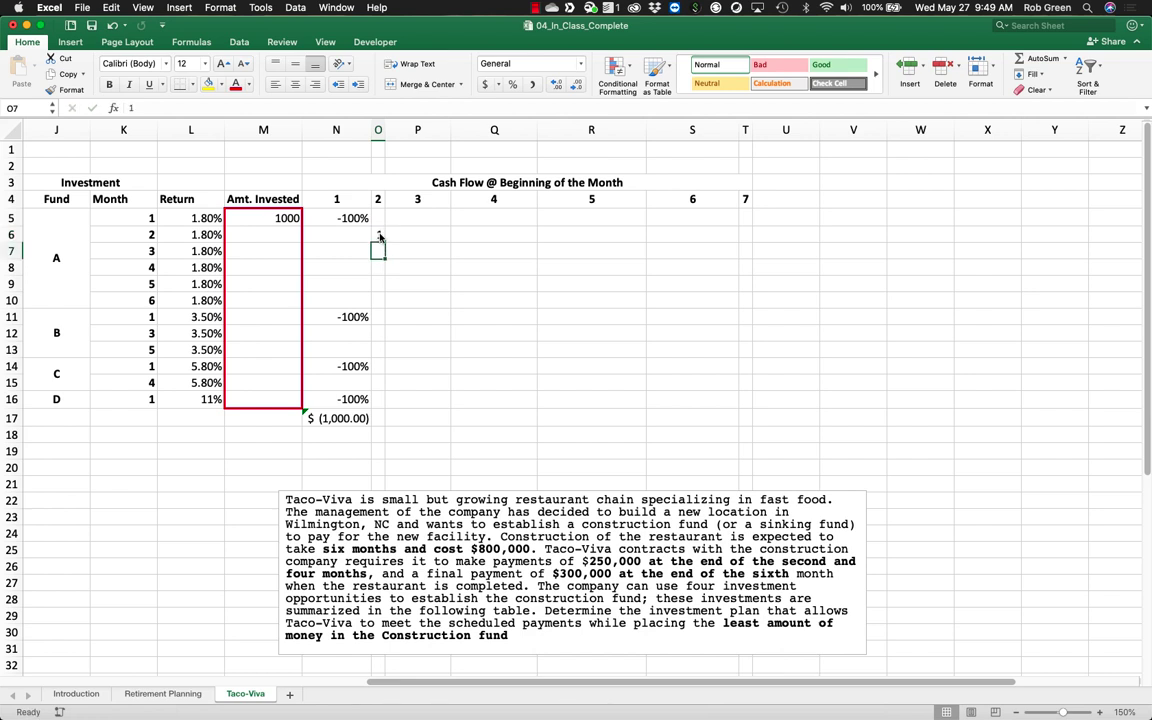
drag(350, 218, 742, 402)
click(512, 84)
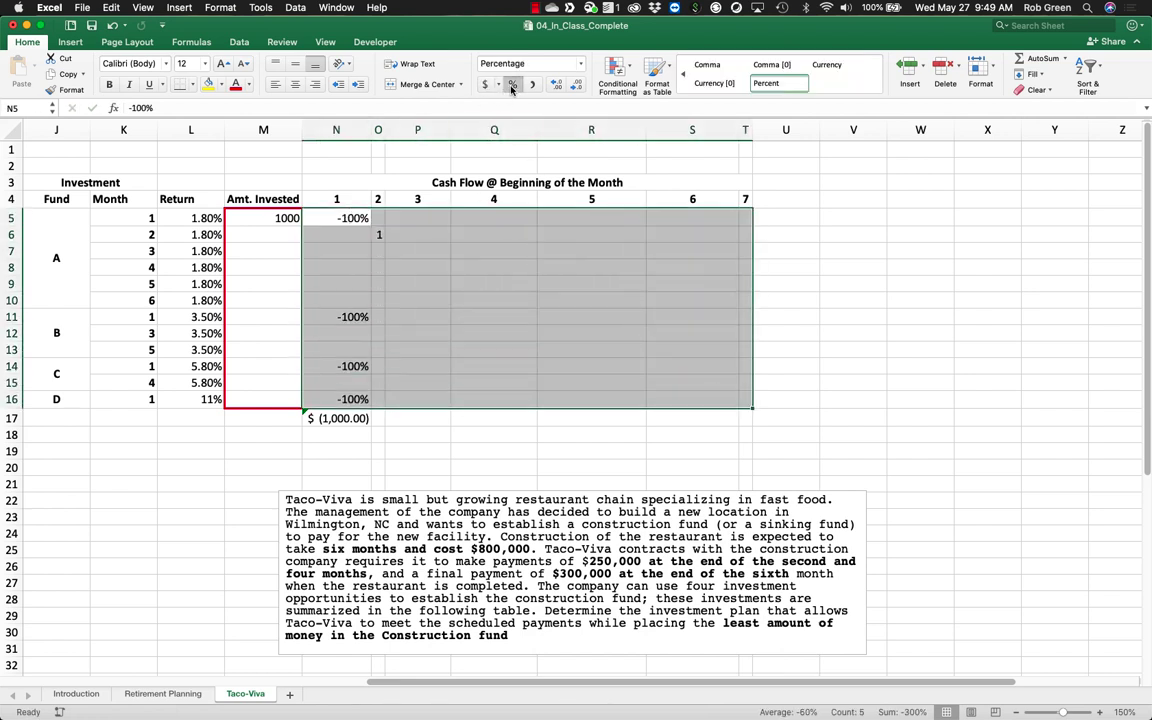
Step: Enter 100% in P7 and copy it to Q8, R9 and S10 for fund A's month 3 to 6 investments
click(443, 316)
click(443, 249)
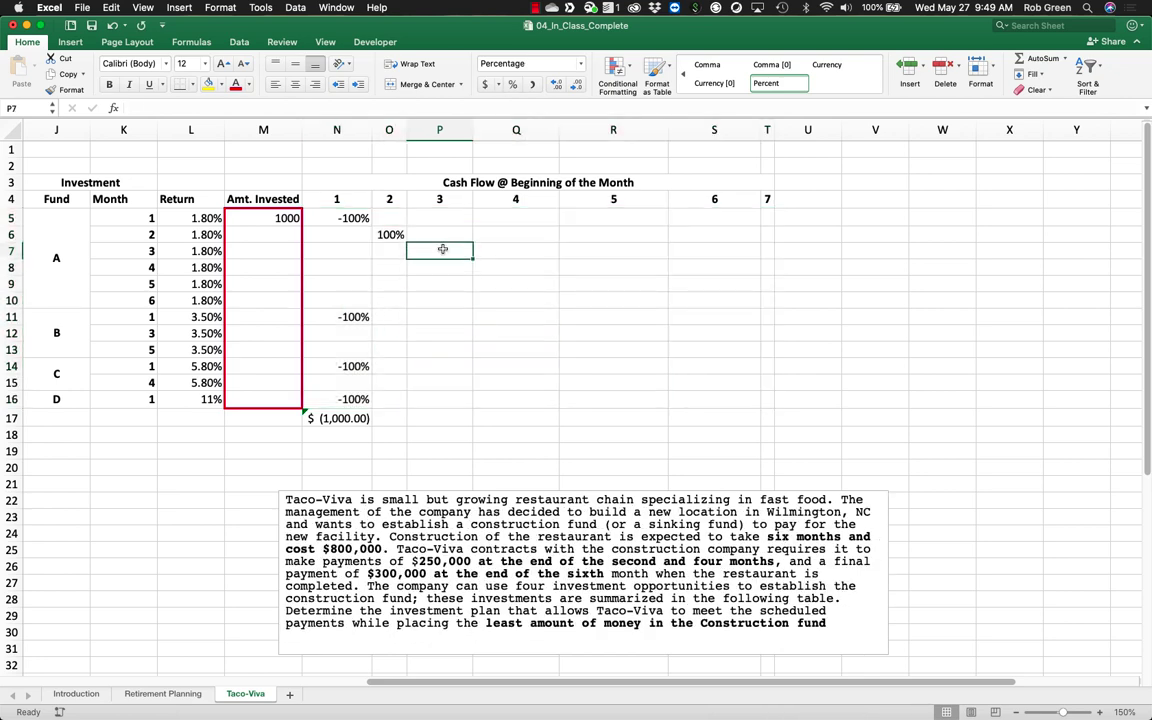
text(100)
key(Return)
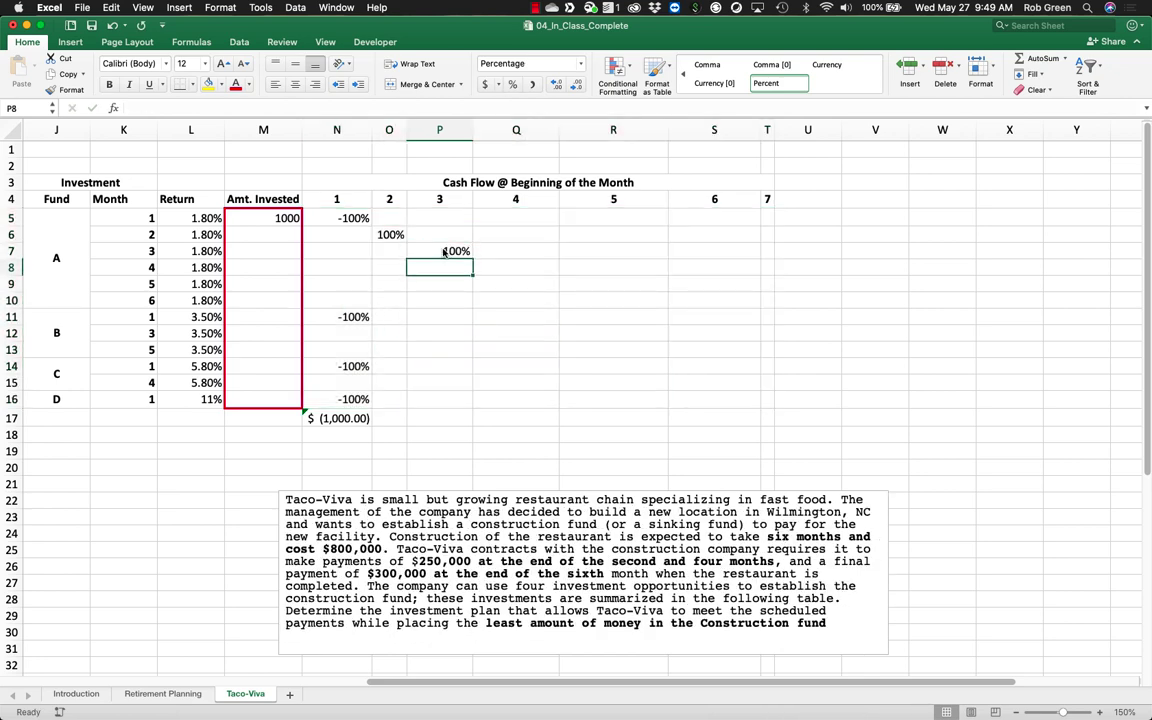
click(443, 252)
key(cmd+c)
click(481, 260)
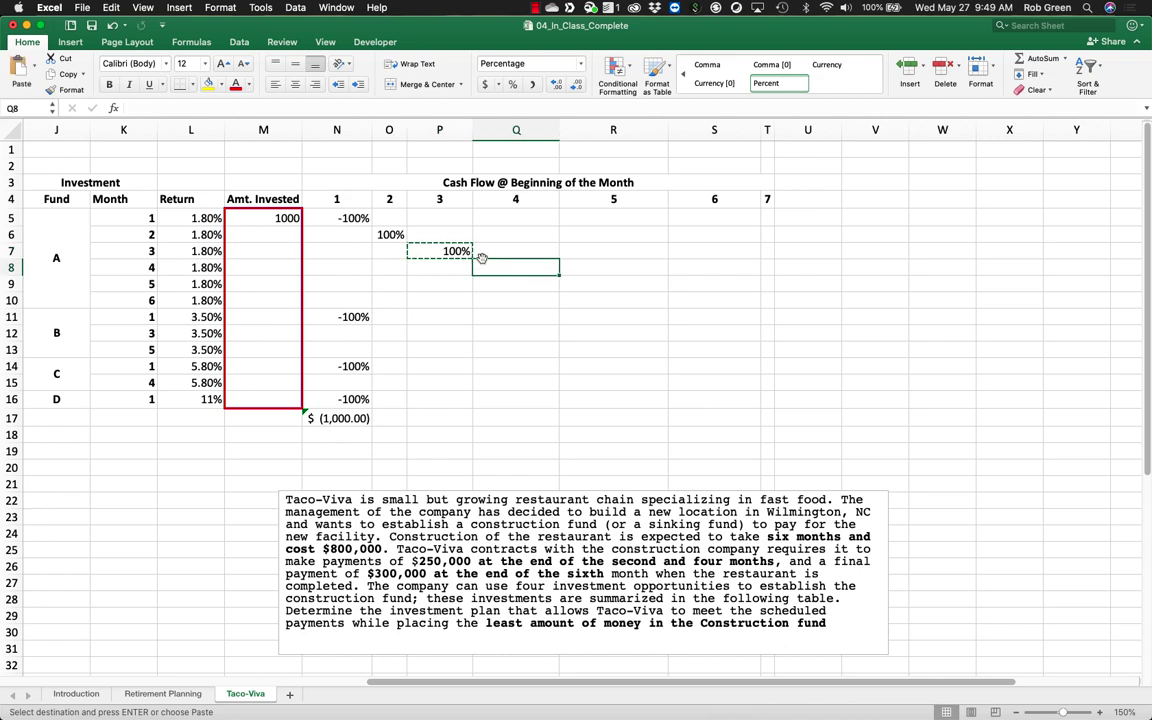
key(super+v)
click(604, 282)
key(super+v)
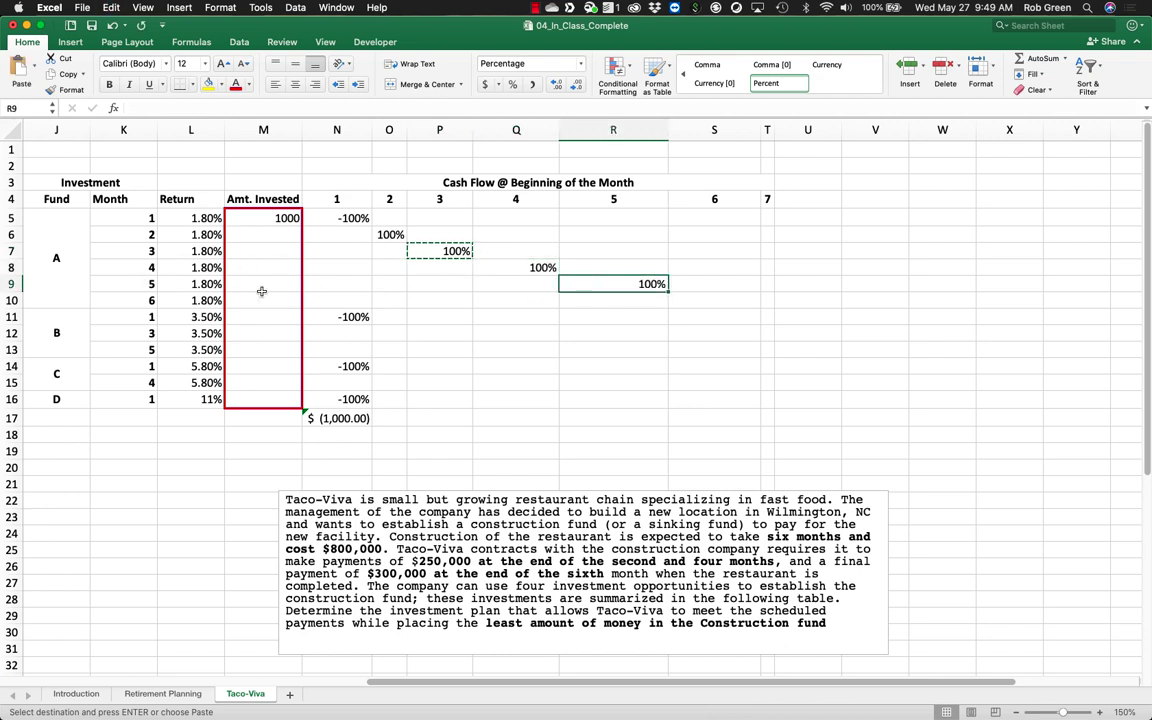
click(722, 301)
key(super+v)
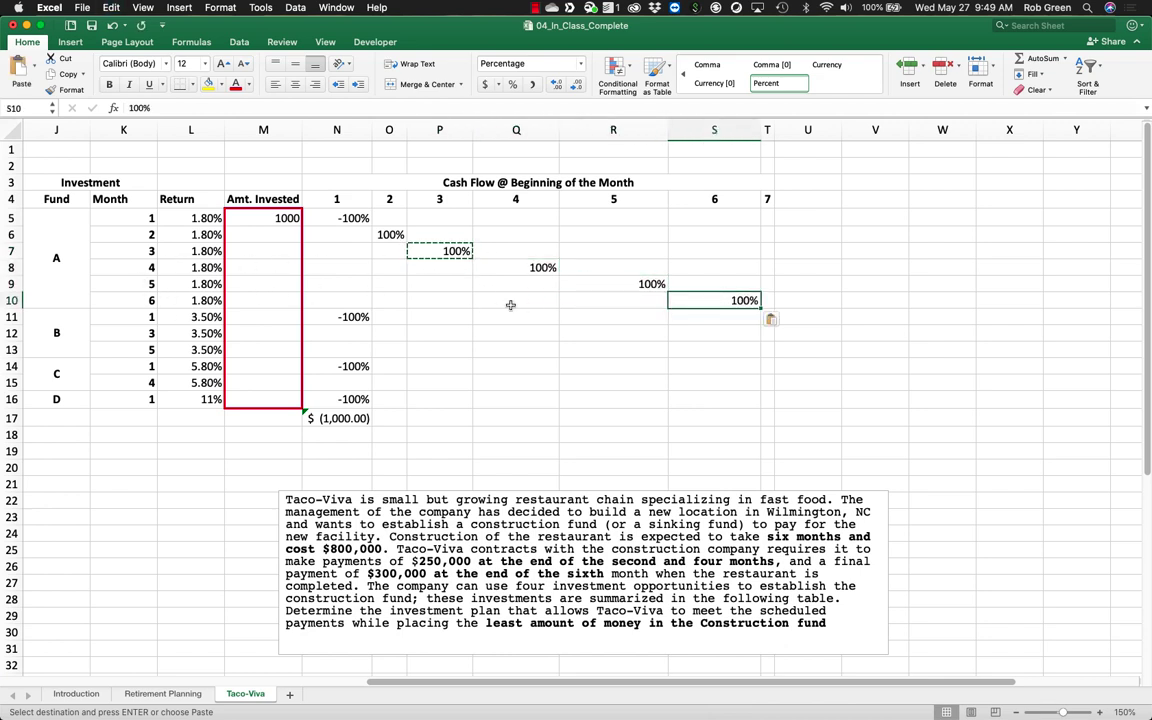
Step: Paste the copied 100% into P12 and R13 for fund B and into Q15 for fund C
click(447, 335)
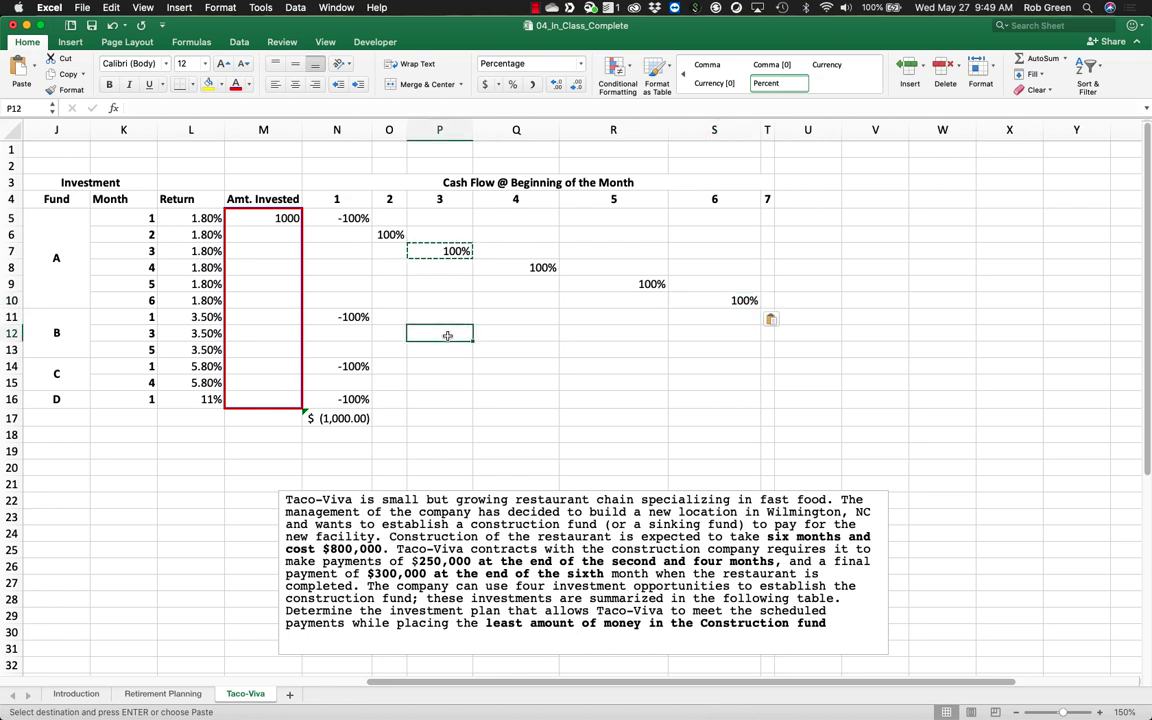
key(super+v)
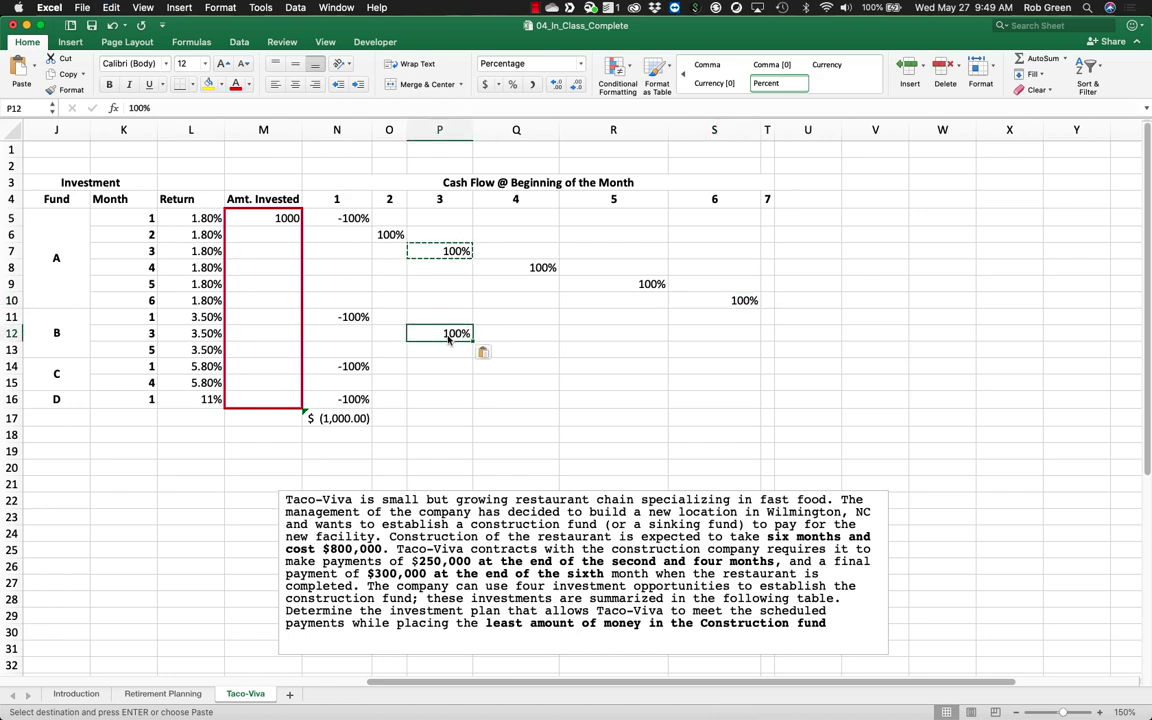
click(600, 346)
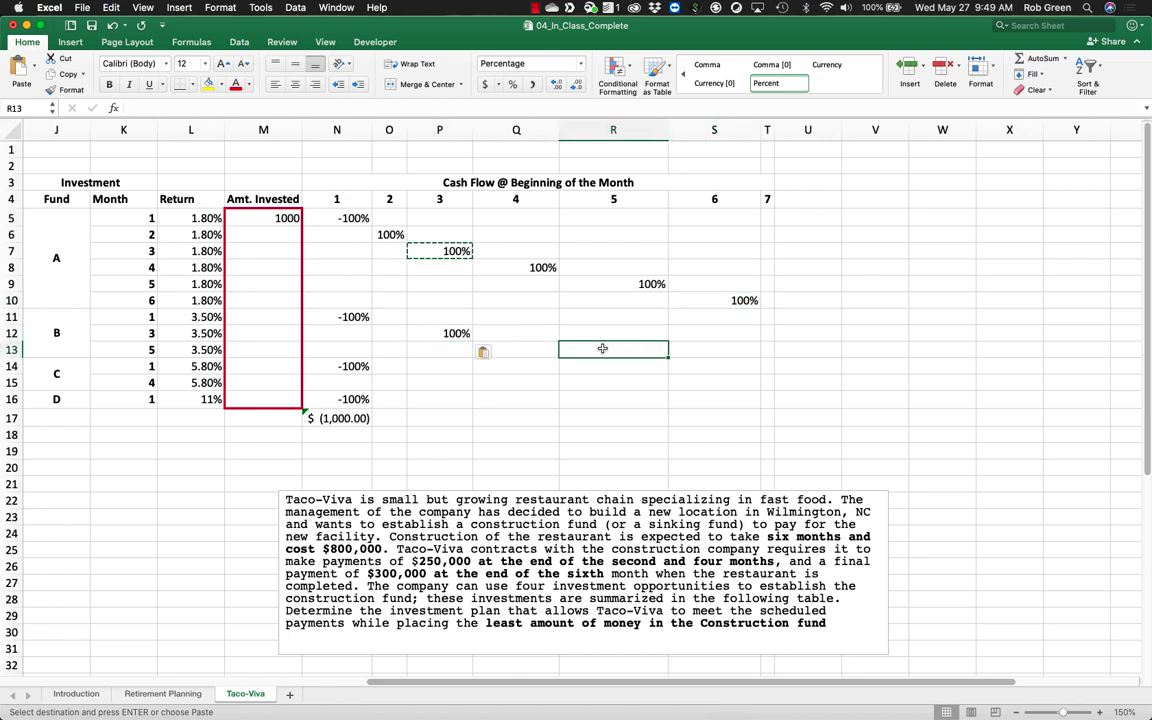
key(super+v)
click(360, 368)
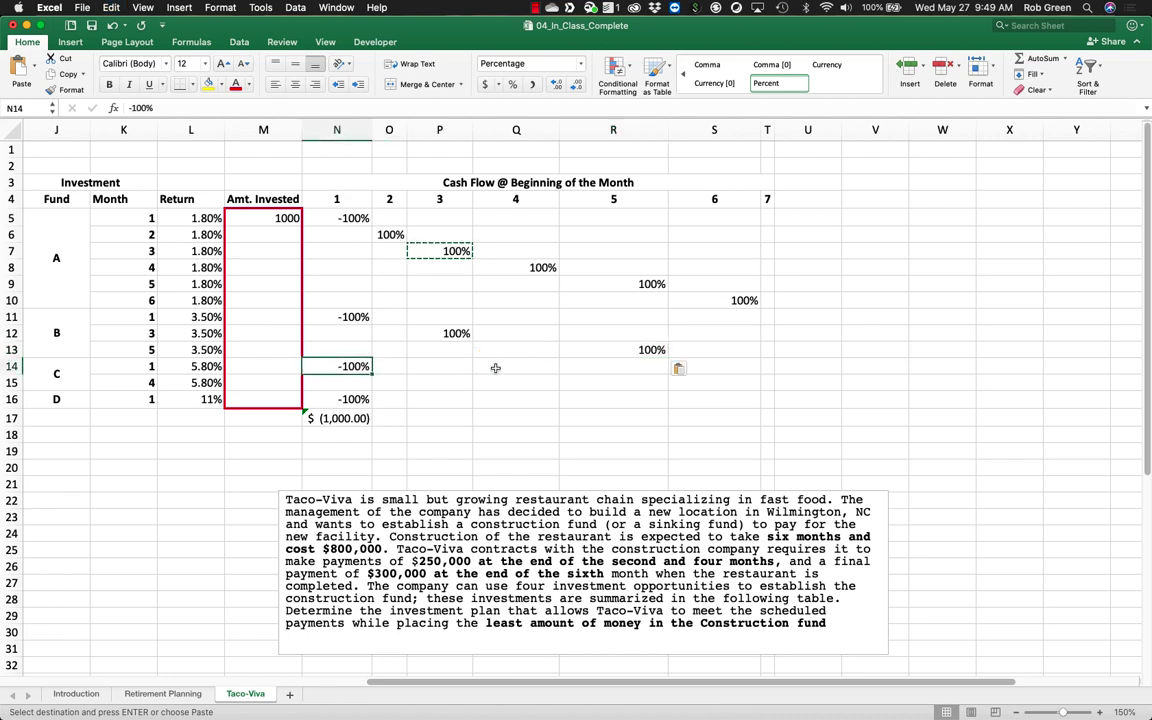
click(514, 380)
key(super+v)
Step: Autofit columns N to S to make the cash flow table narrower
click(440, 418)
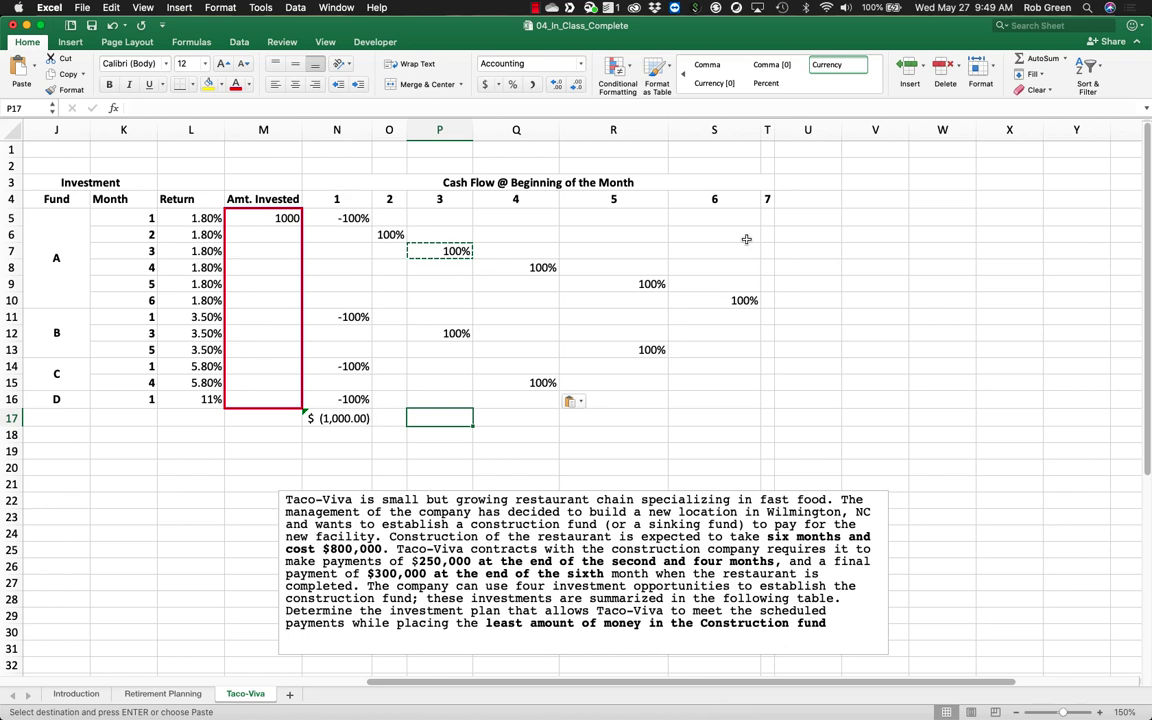
click(705, 383)
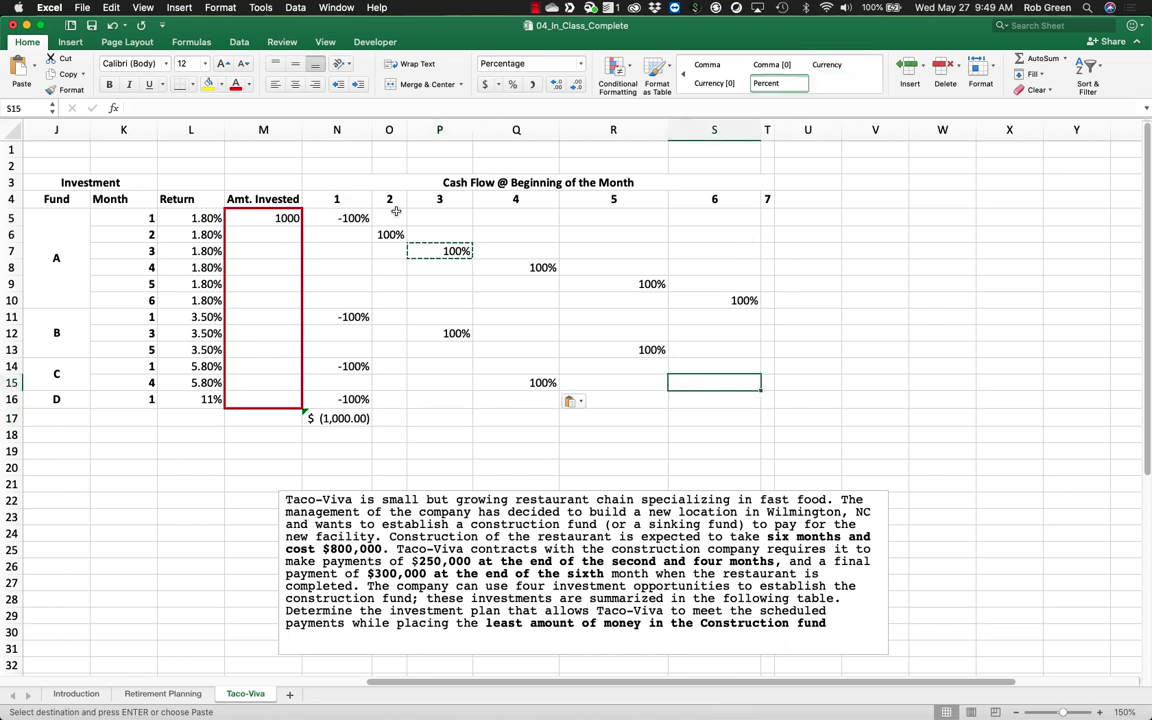
drag(343, 131, 701, 133)
click(655, 267)
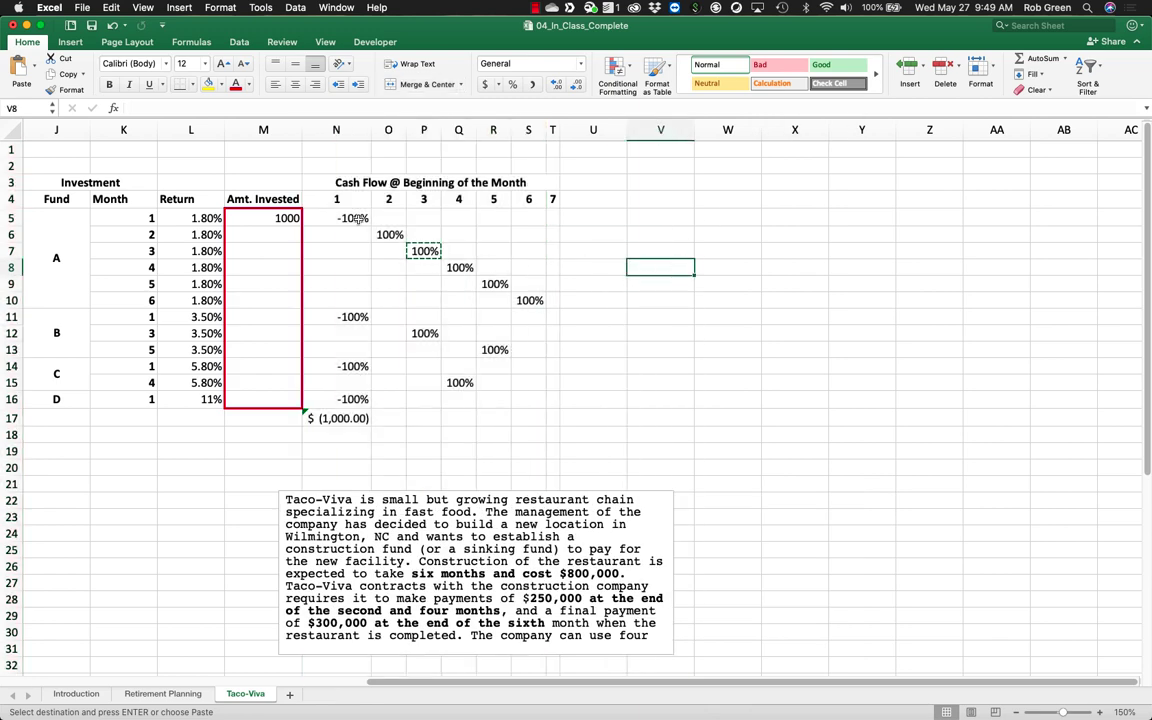
Step: Fill the N17 total formula across to T17 and widen column T to about 1.5 times the width of column S
click(355, 418)
drag(371, 425, 561, 428)
drag(561, 130, 597, 133)
click(670, 331)
click(317, 439)
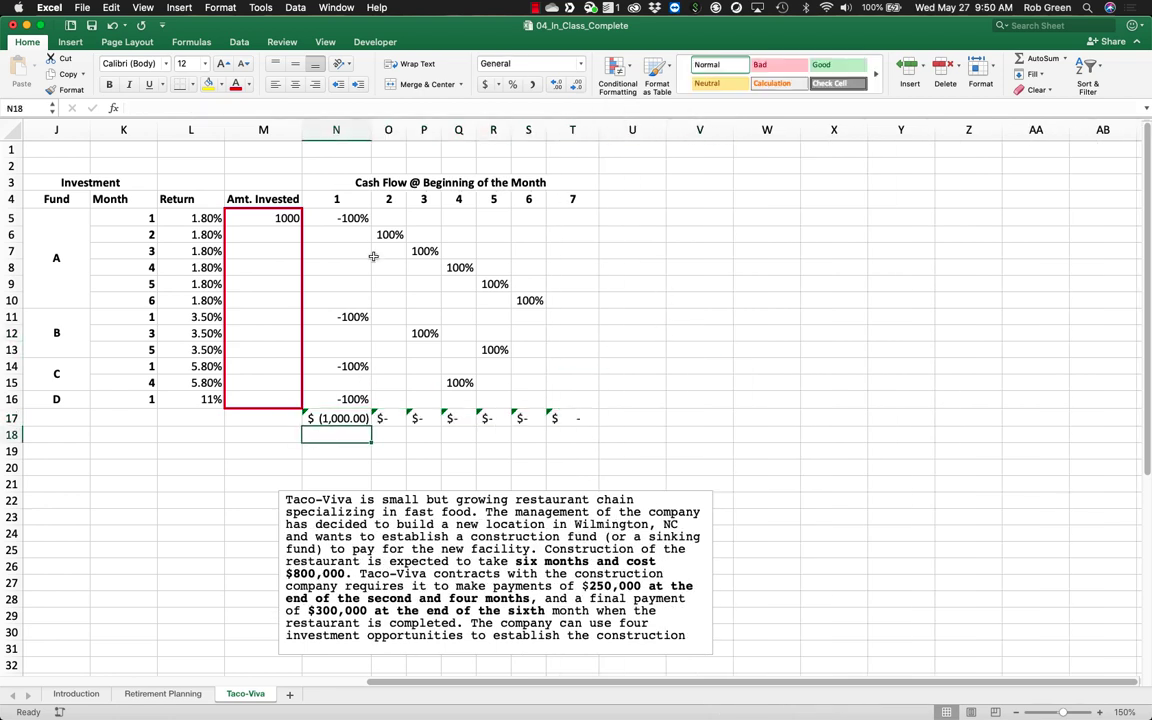
Step: Try 1000 in M6 to test the month 2 total in O17, and clear the test amounts from M5:M6
click(291, 236)
text(1000)
key(Return)
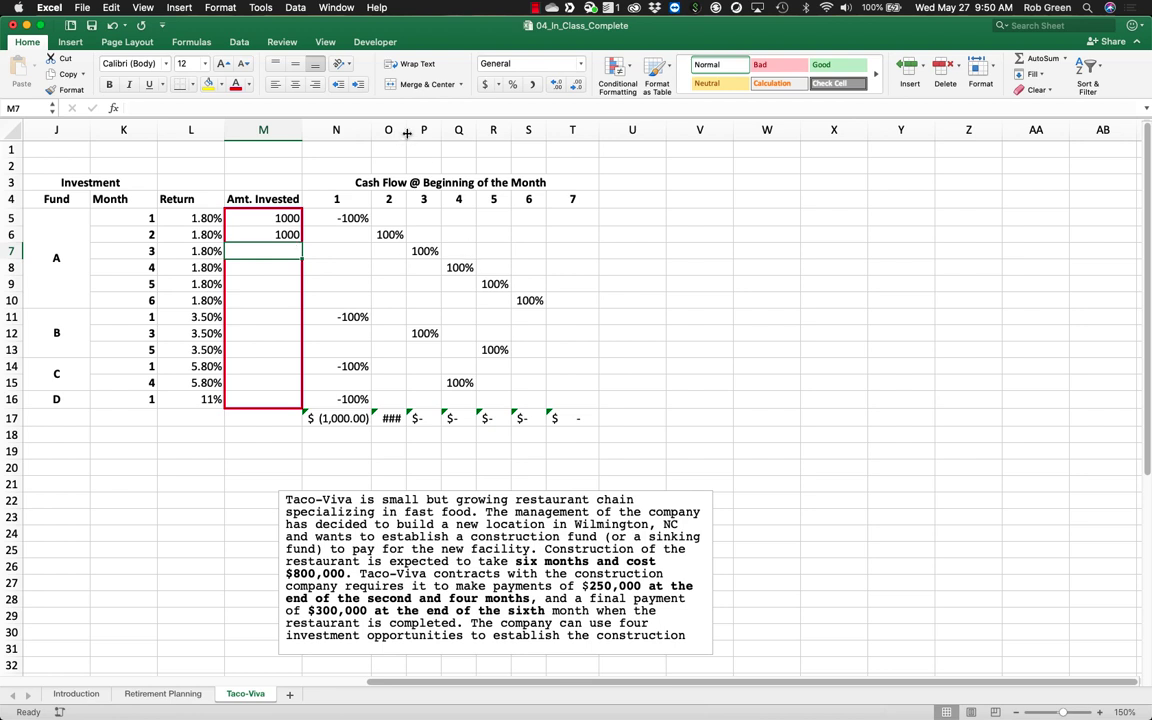
drag(407, 133, 436, 133)
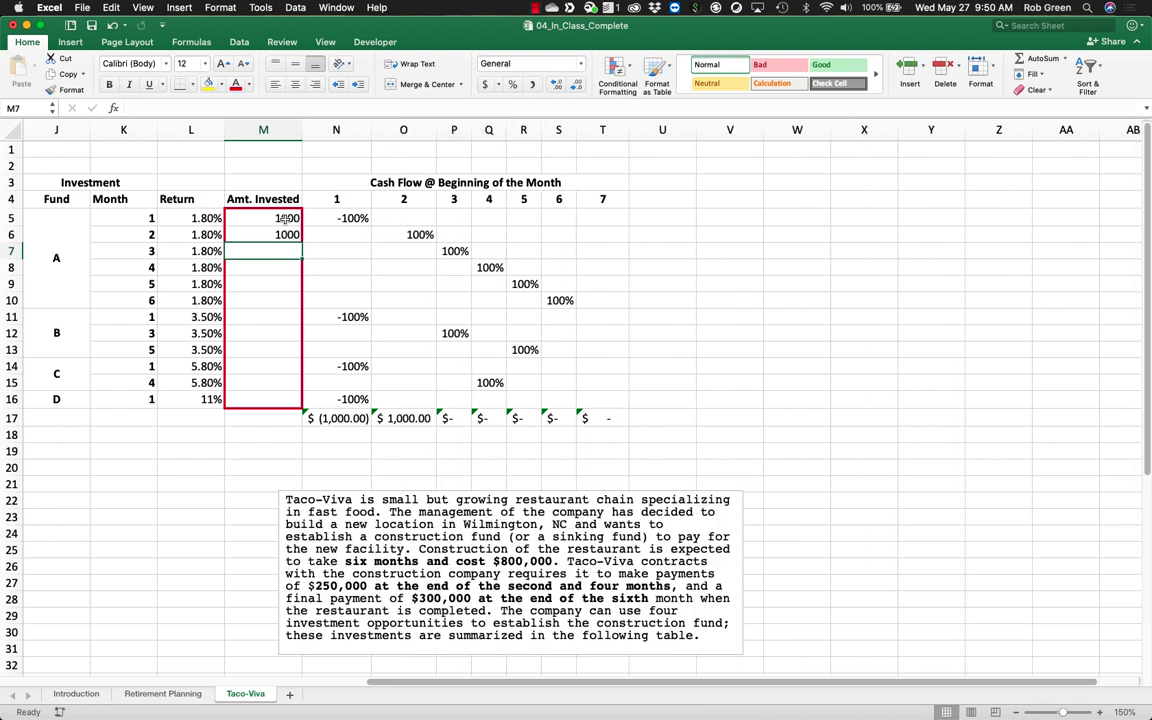
drag(285, 218, 287, 235)
key(Delete)
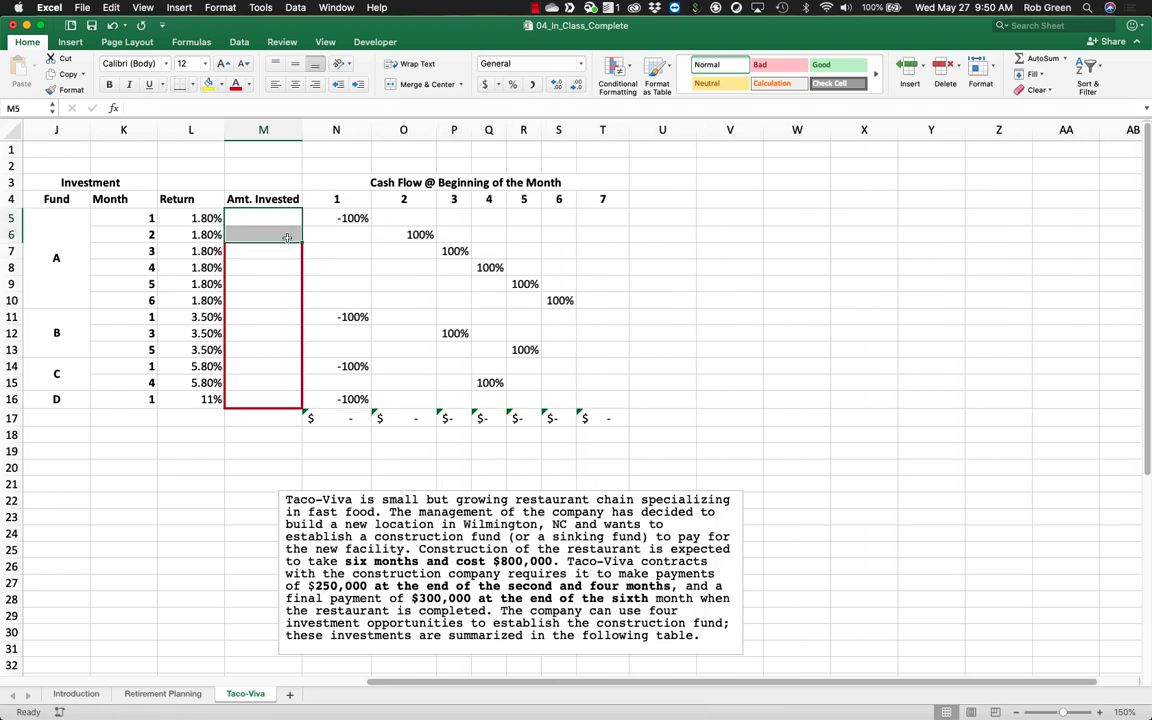
Step: Move the problem text box beside the cash flow table, starting at column U around row 3
click(459, 541)
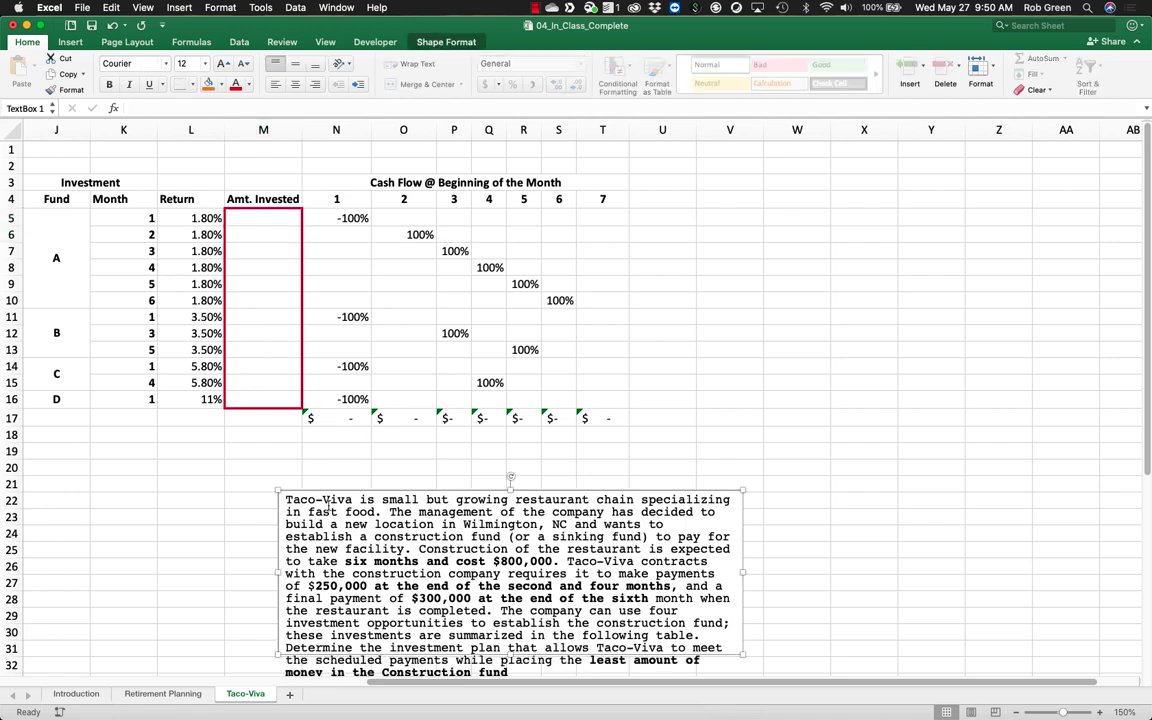
drag(419, 512, 609, 585)
click(627, 586)
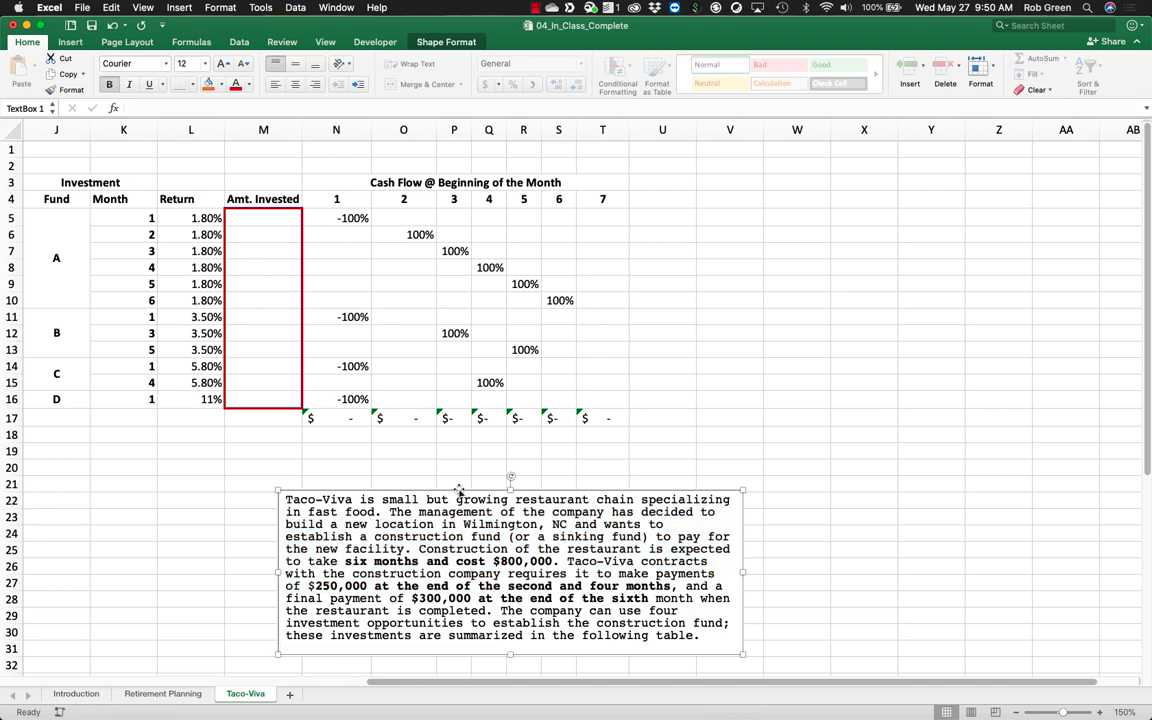
drag(458, 494, 846, 174)
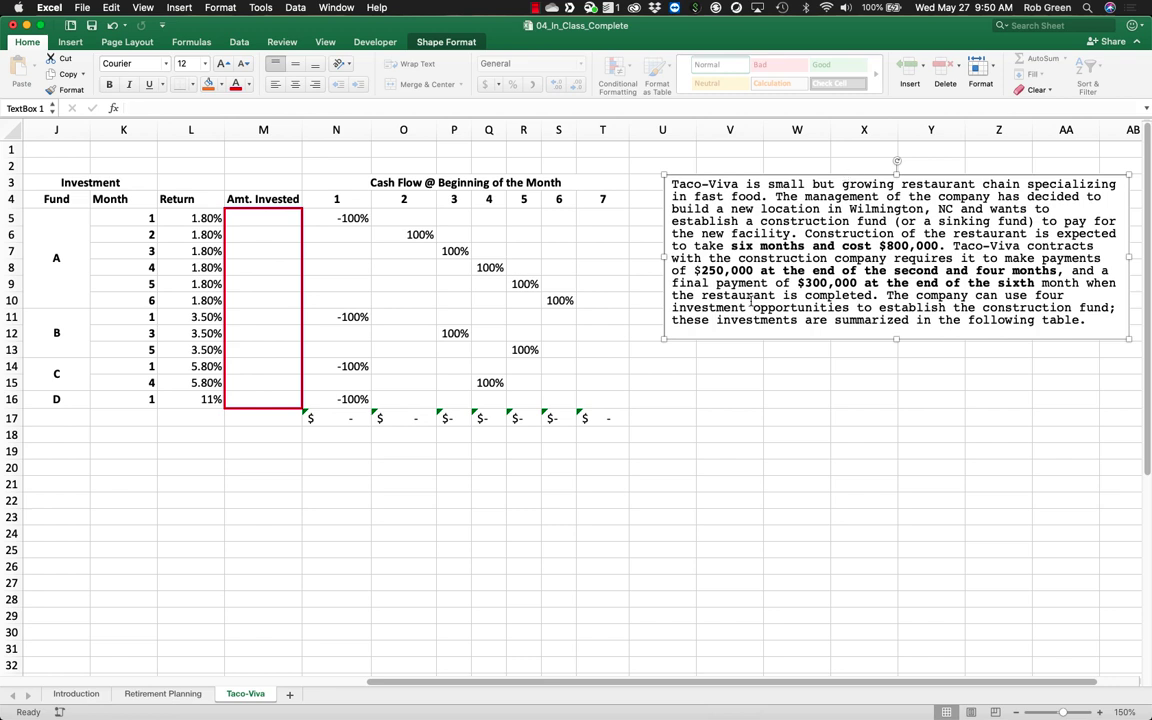
Step: Narrow column O to slightly more than the width of column P
click(385, 232)
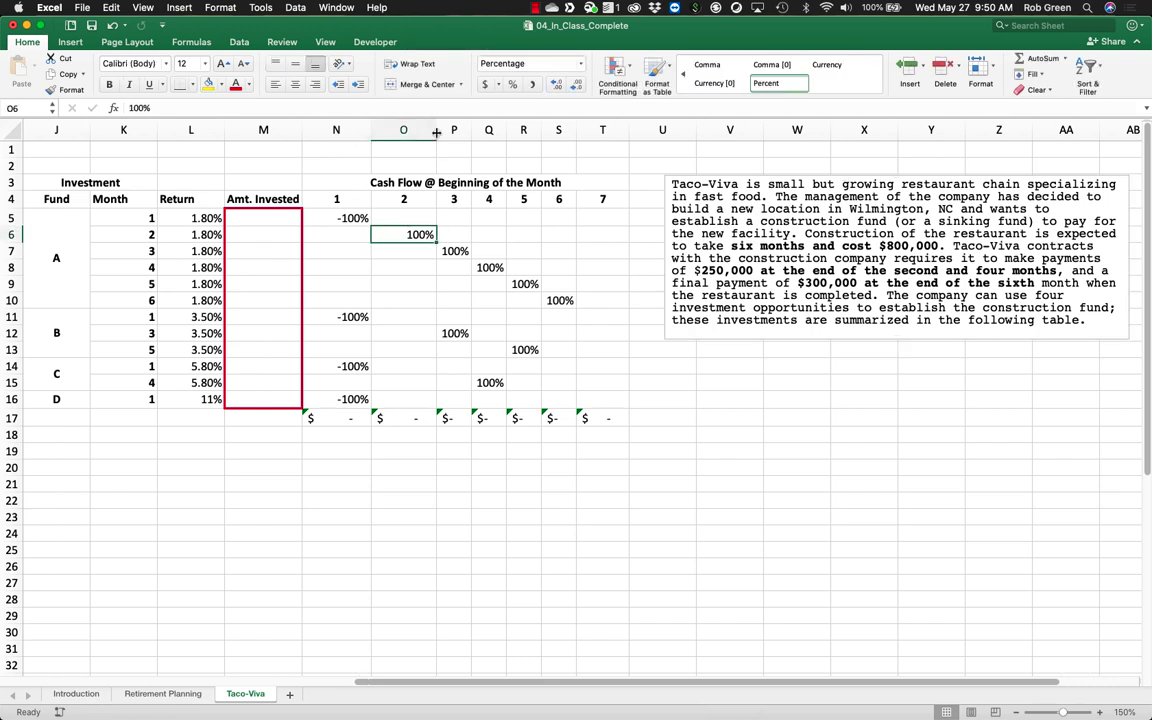
drag(436, 132, 410, 132)
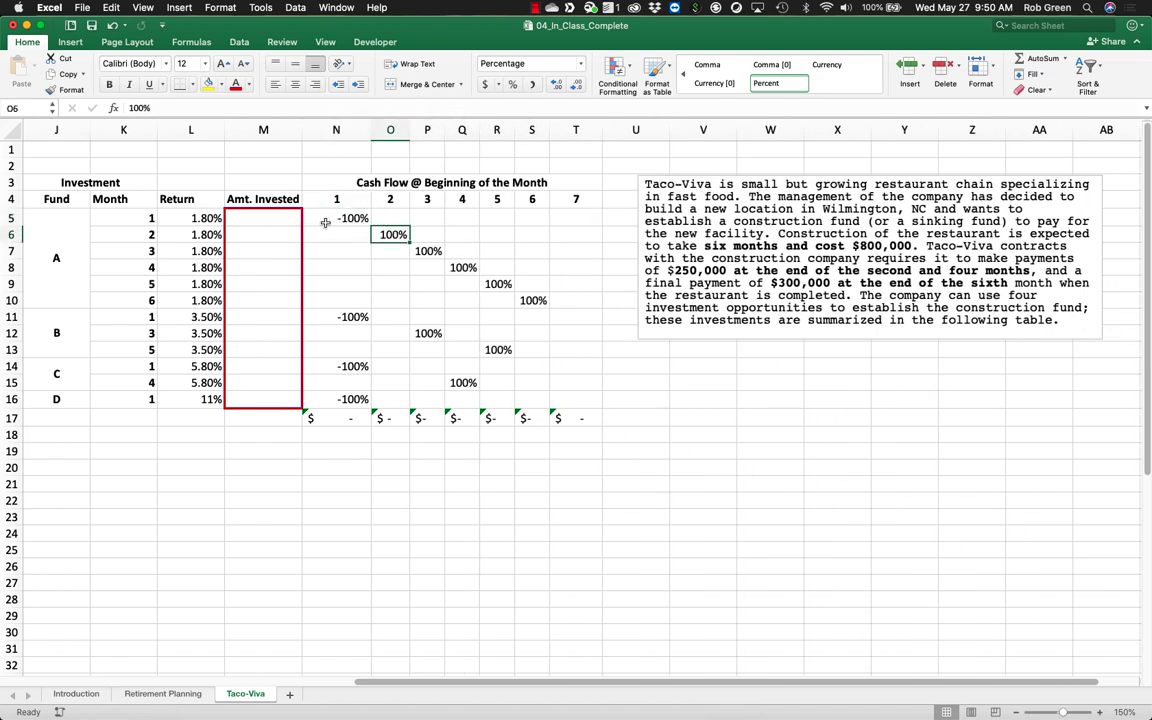
click(330, 220)
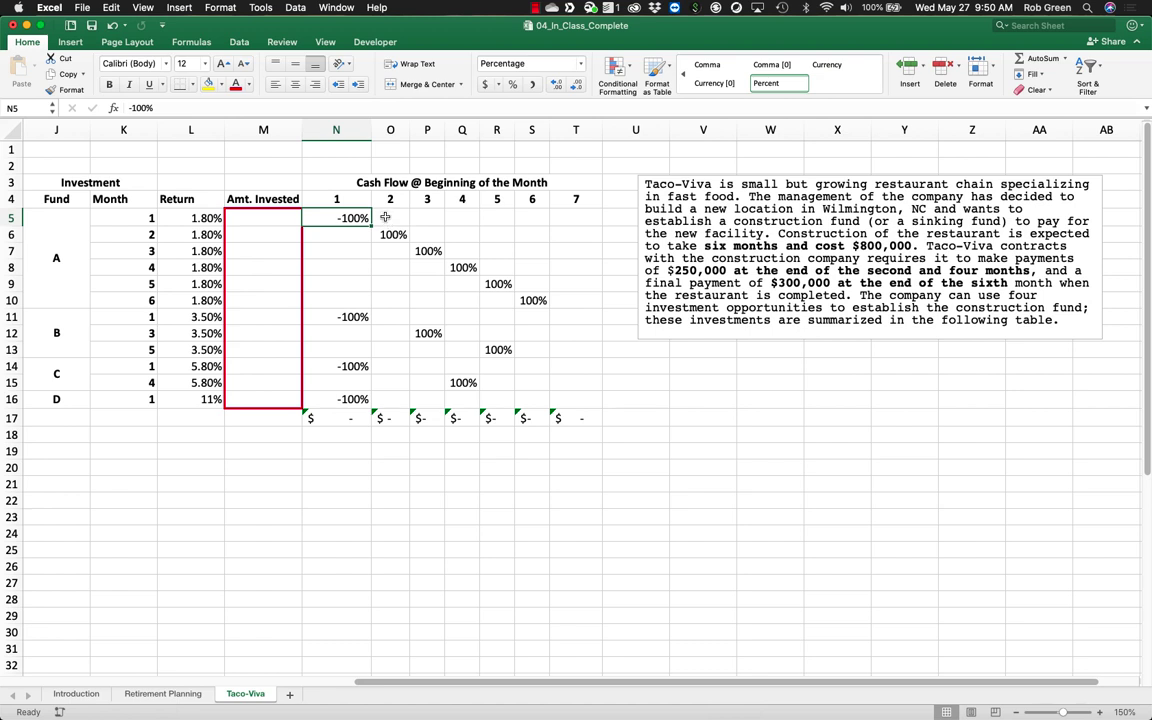
click(385, 217)
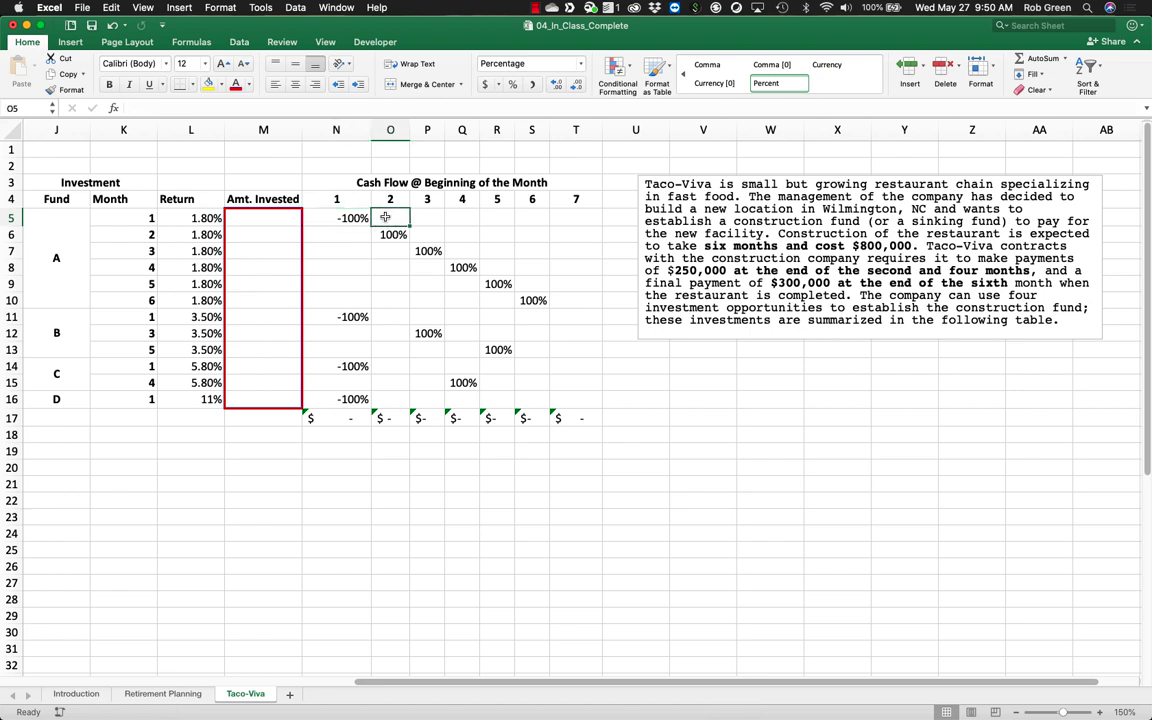
Step: Enter the month 2 payback formula =1+L5 in O5 and show it as a percentage with two decimals
text(=1+)
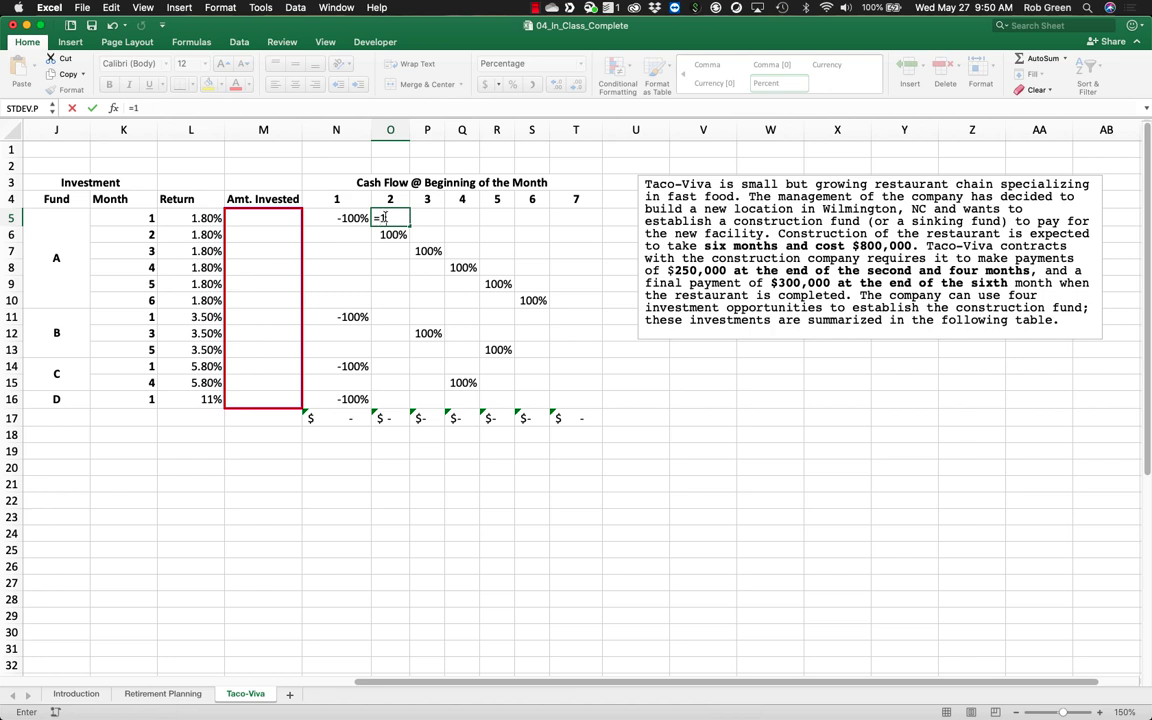
click(197, 217)
key(Return)
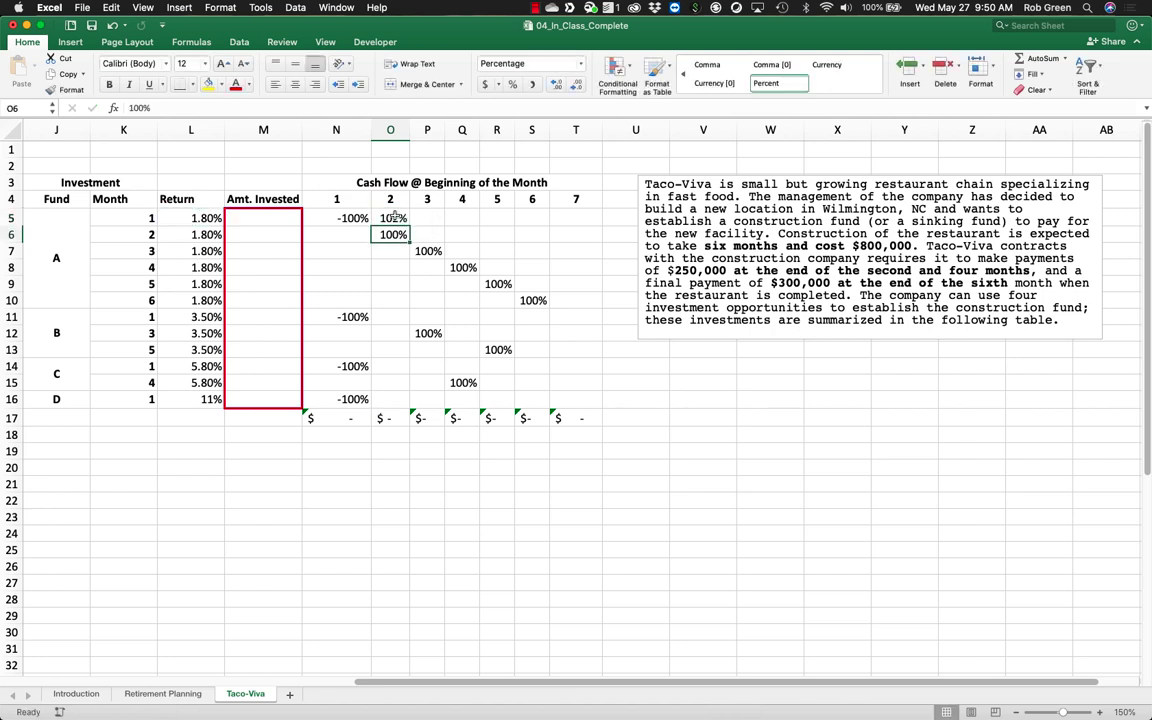
click(395, 217)
click(557, 86)
click(557, 86)
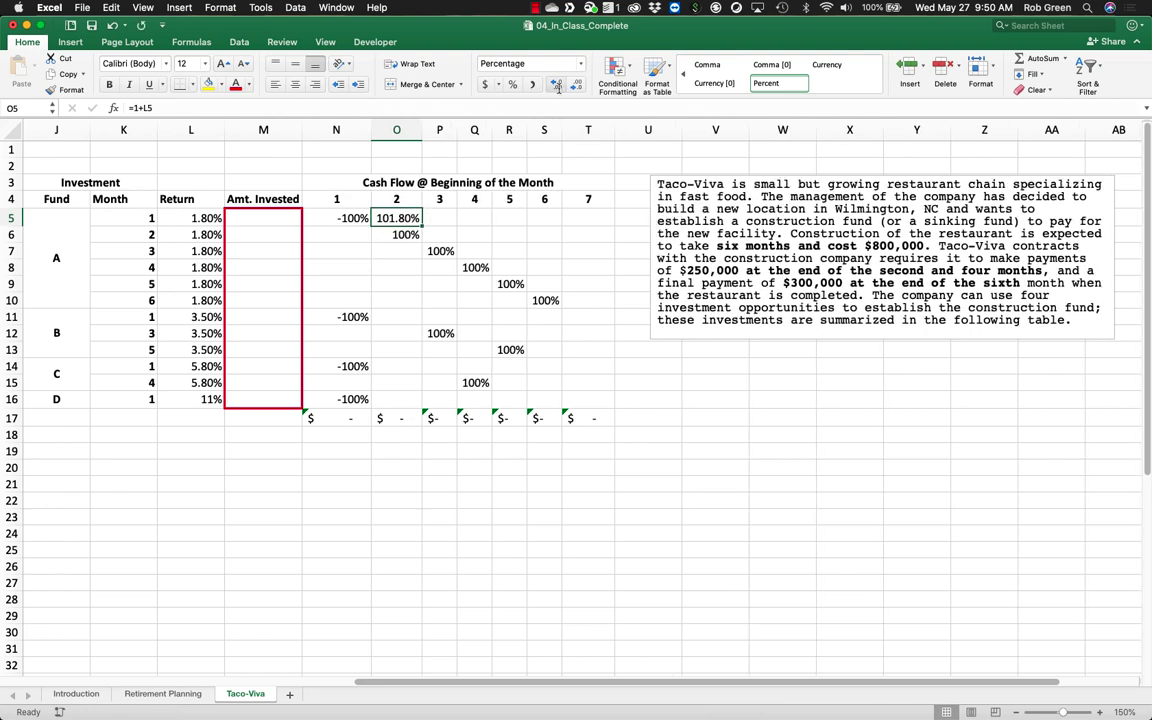
Step: Enter a test amount of 100 in M5 and widen column O slightly so the O17 total fits
click(351, 218)
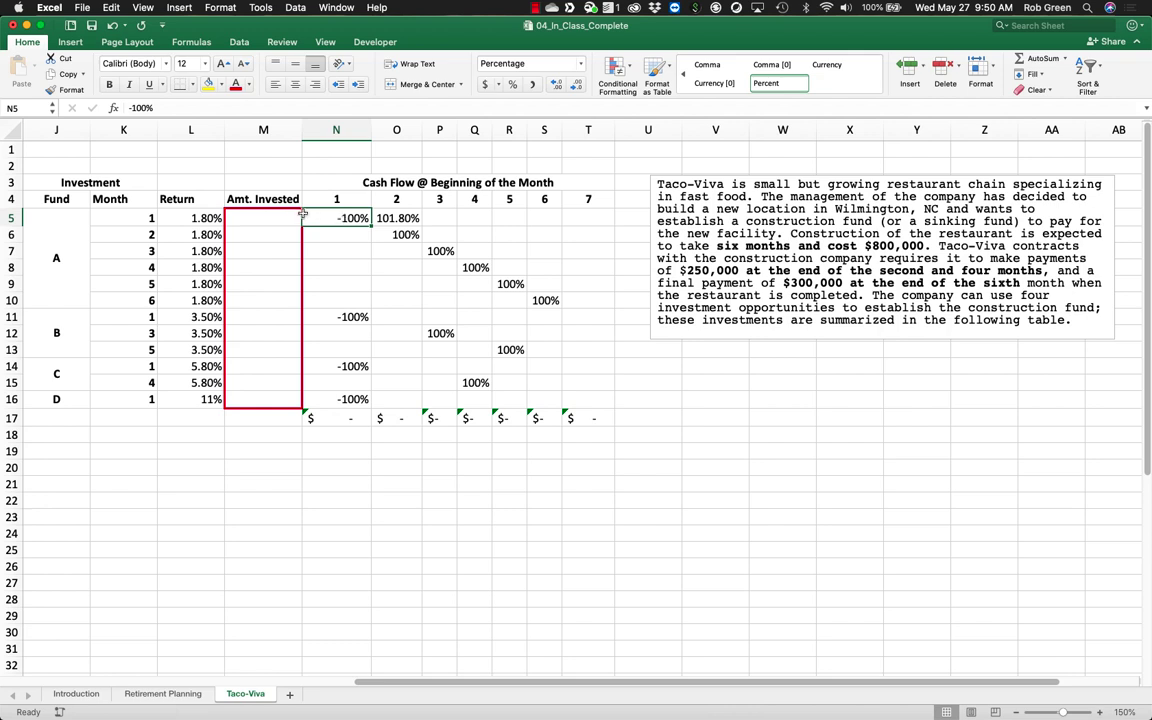
click(300, 215)
text(100)
key(Return)
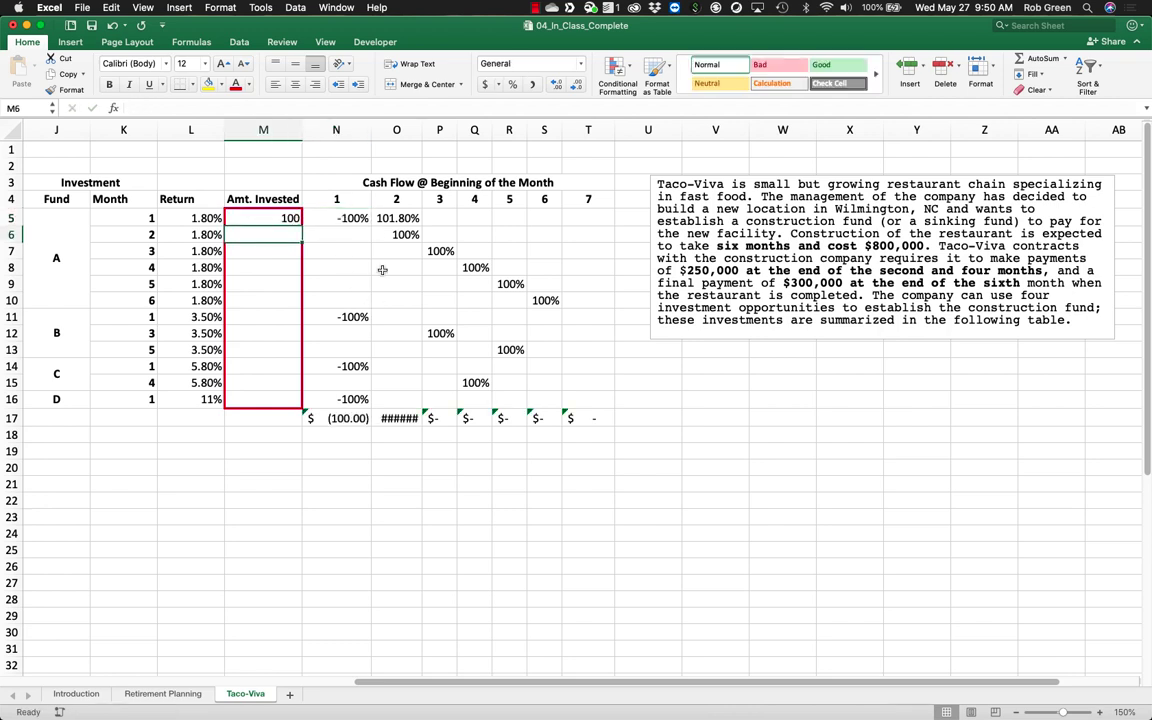
drag(419, 133, 427, 133)
click(400, 418)
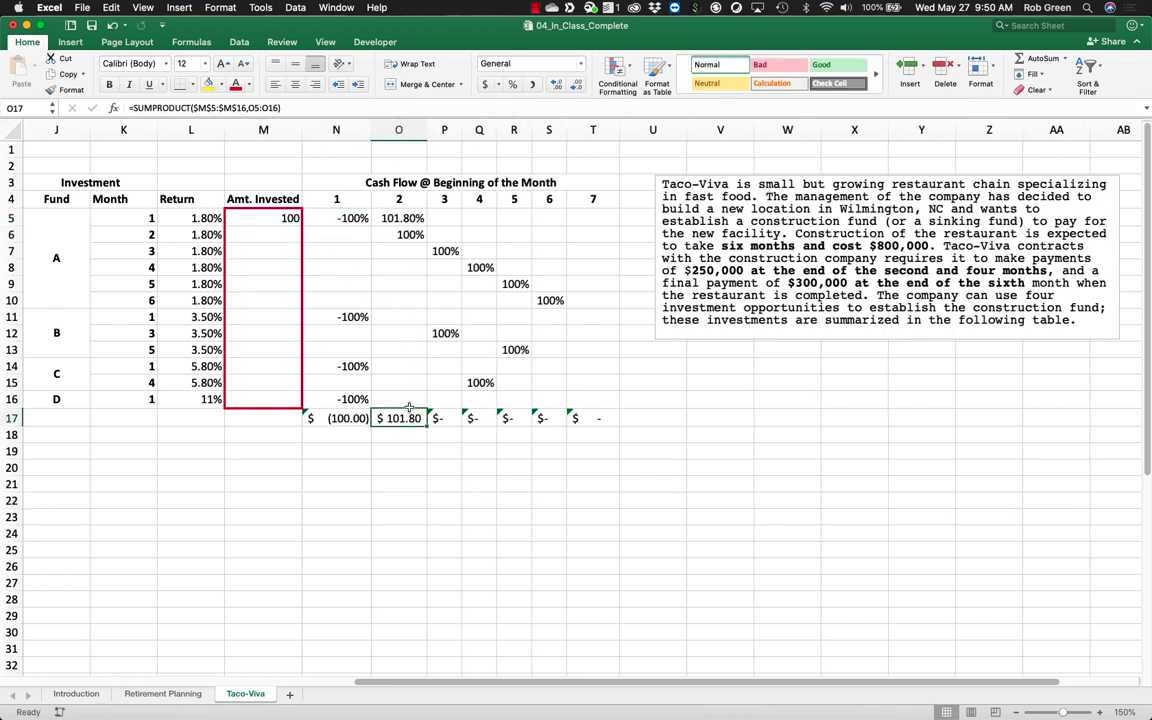
Step: Re-enter the payback formula =1+L5 in O5 for fund A's month 1 investment
click(404, 214)
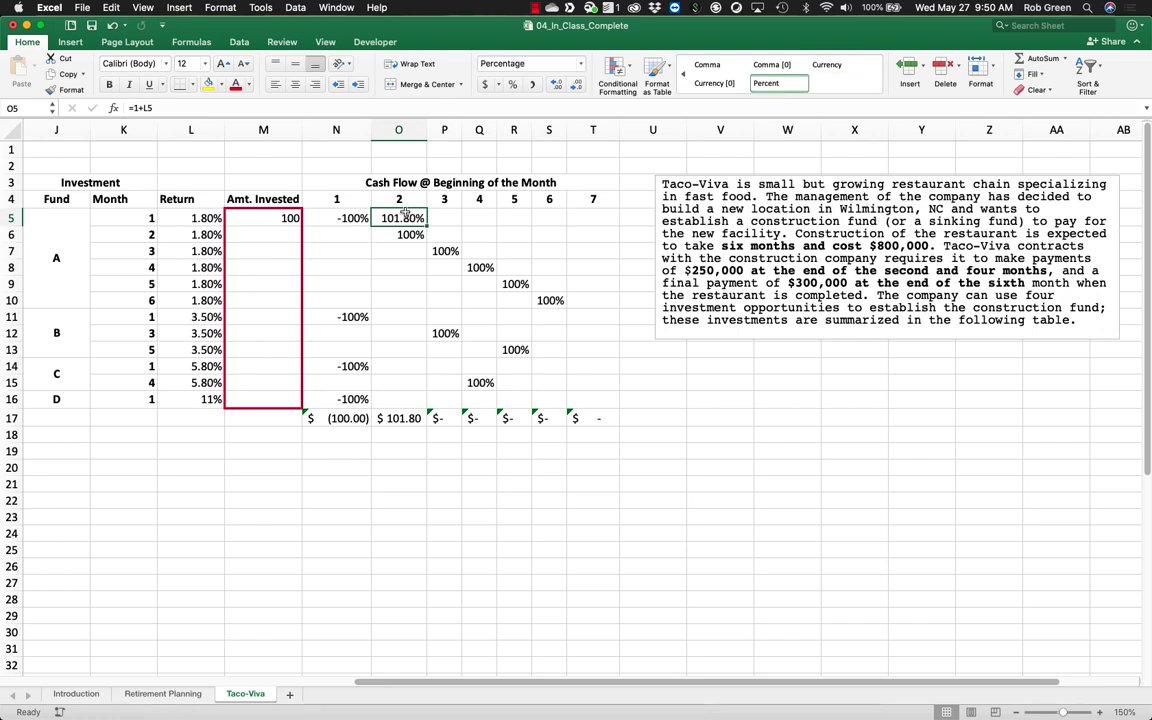
drag(350, 217, 348, 418)
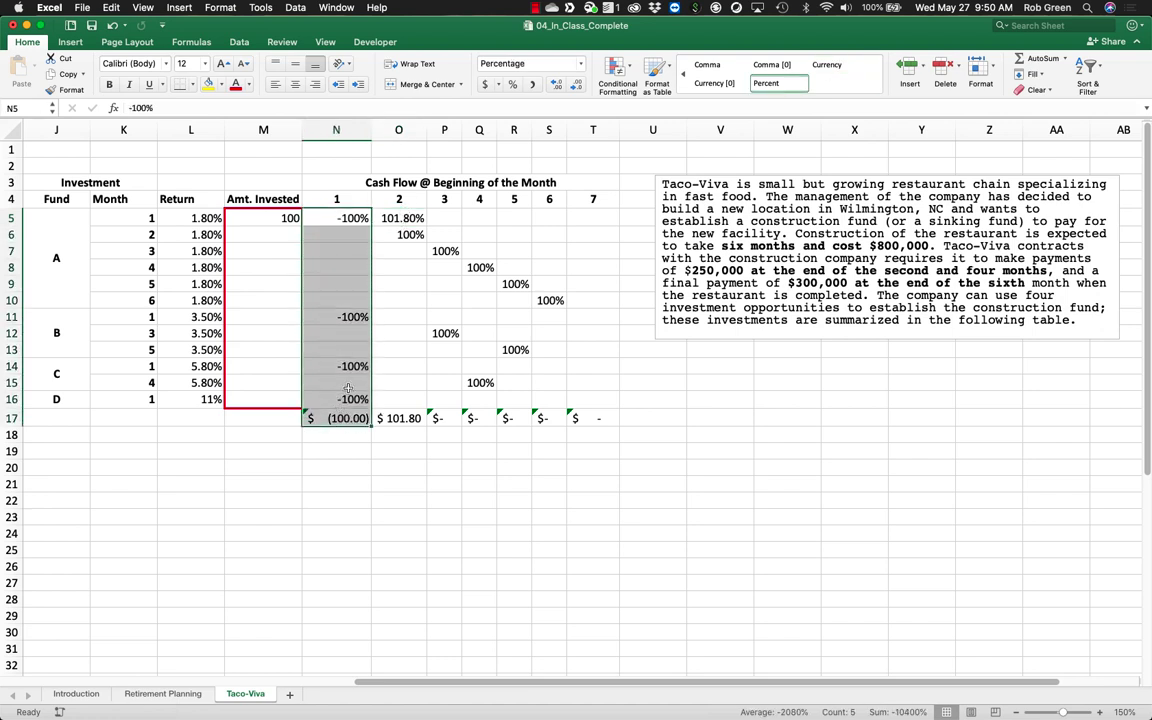
click(352, 378)
drag(404, 218, 416, 385)
click(404, 218)
key(super+c)
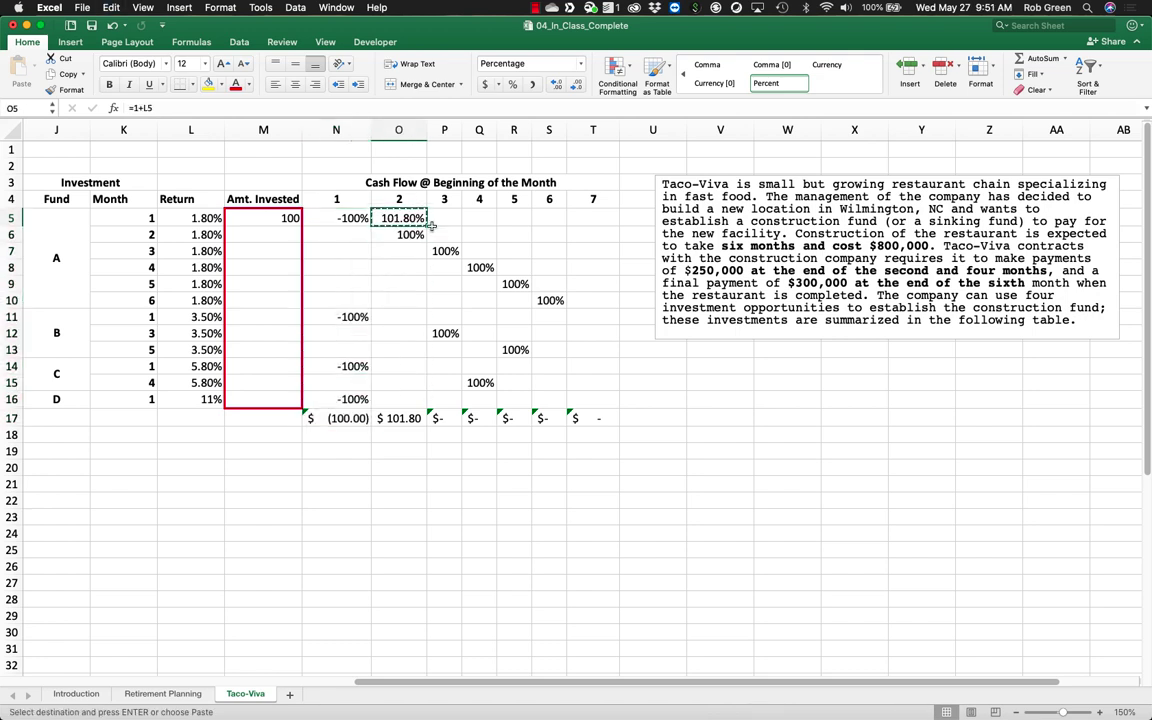
text(=)
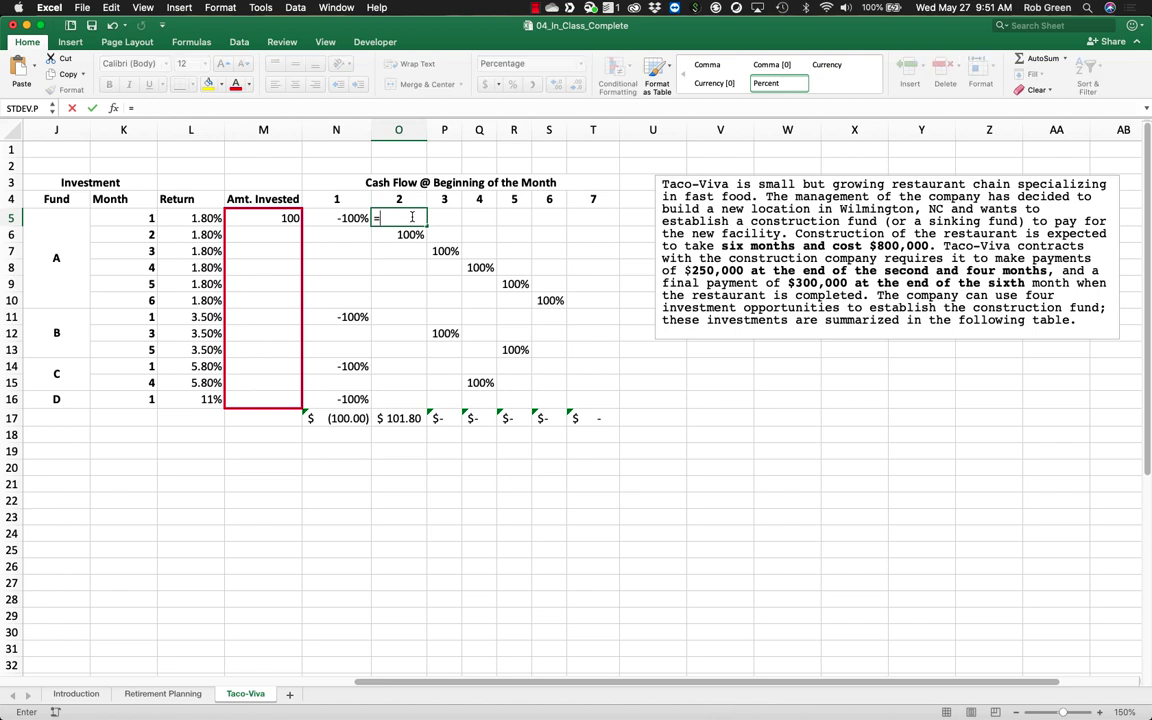
text(1+)
click(200, 218)
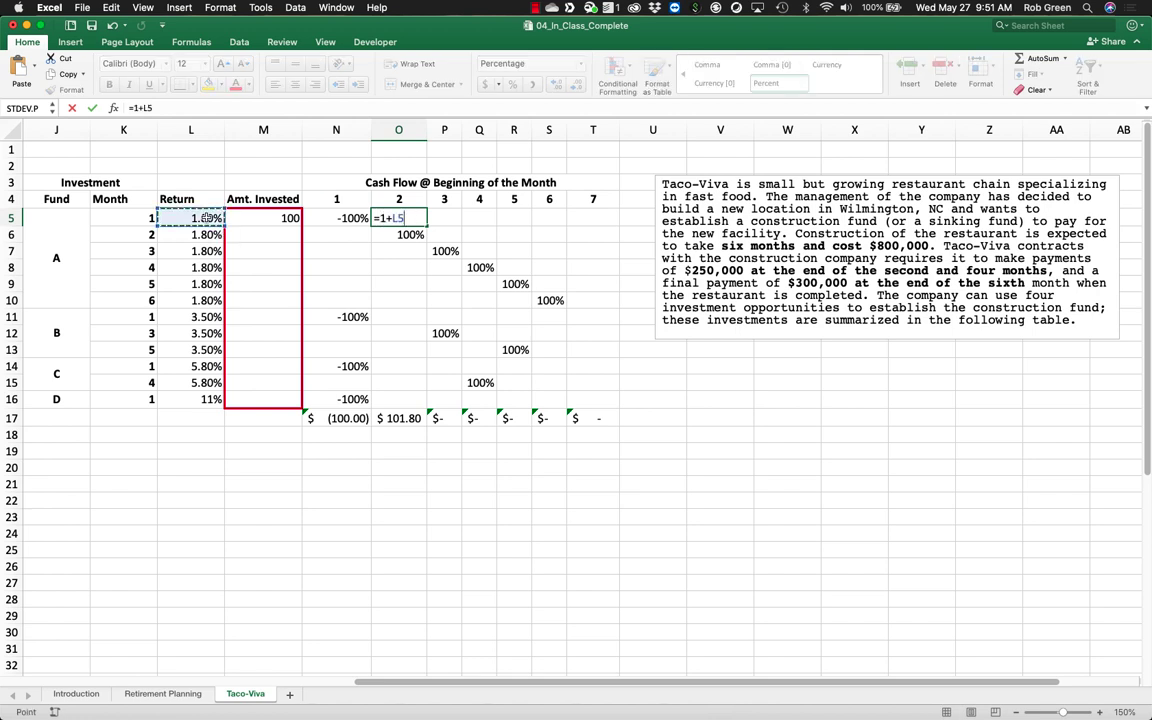
key(Return)
click(405, 218)
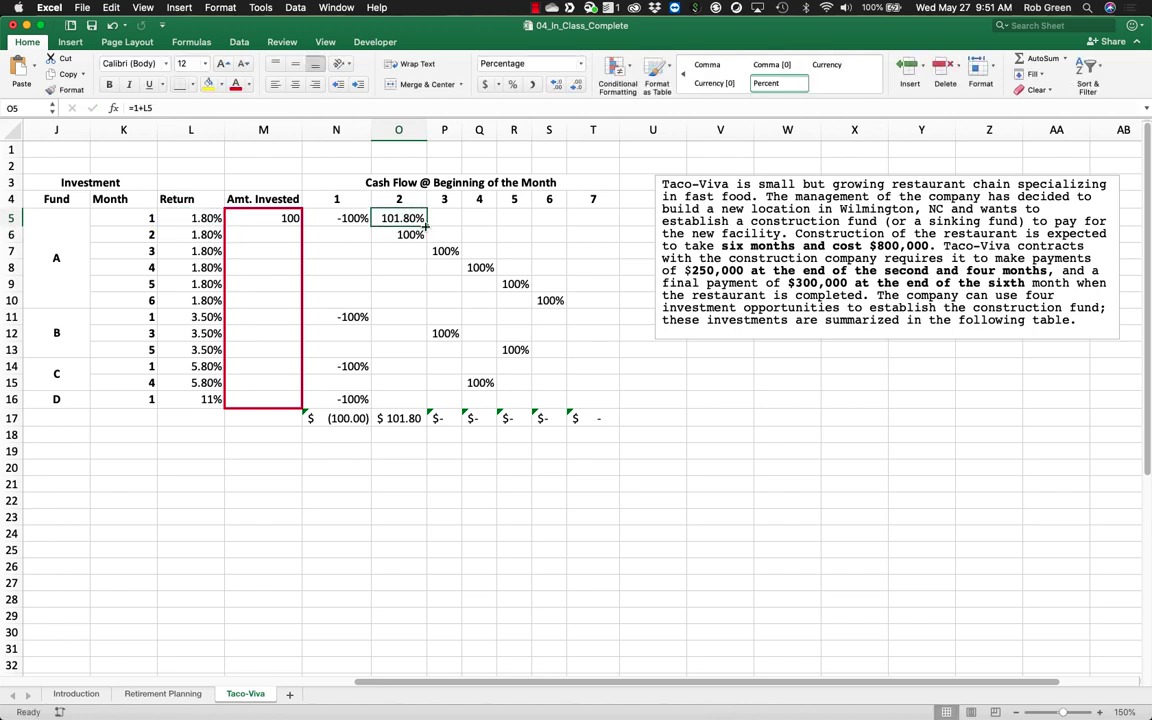
Step: Enter the payback formula =1+L6 in P6, correcting its reference to the fund A month 2 return
key(super+c)
click(433, 233)
text(=1+)
click(264, 232)
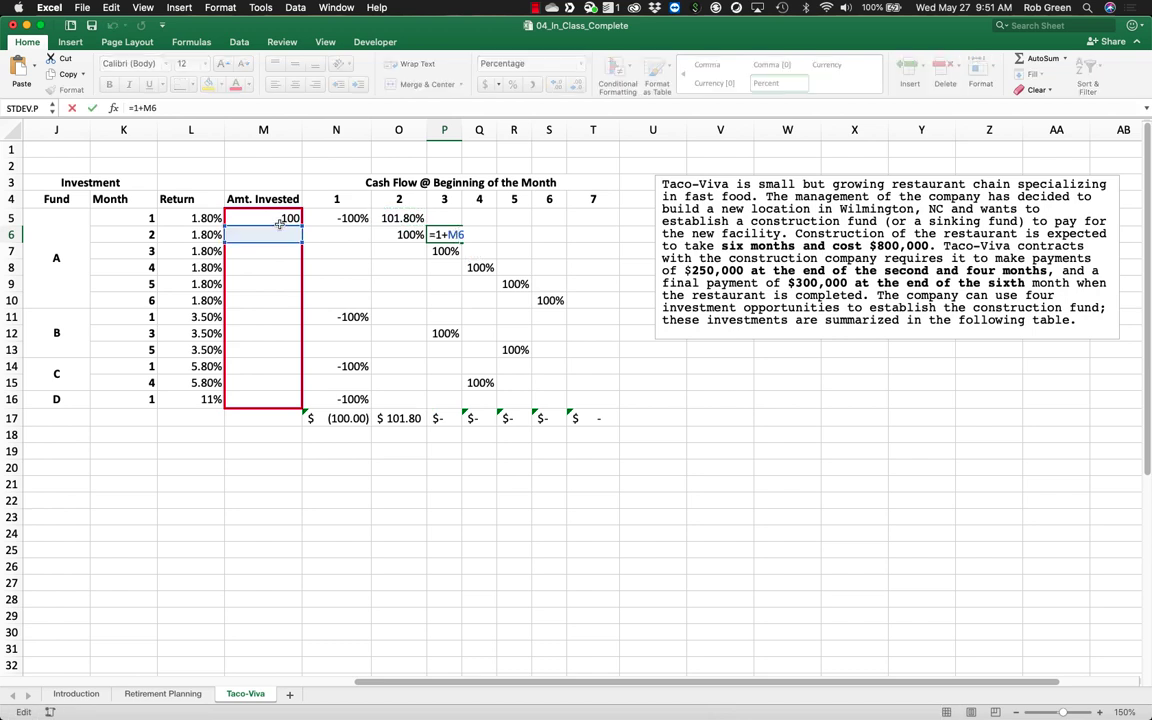
click(205, 233)
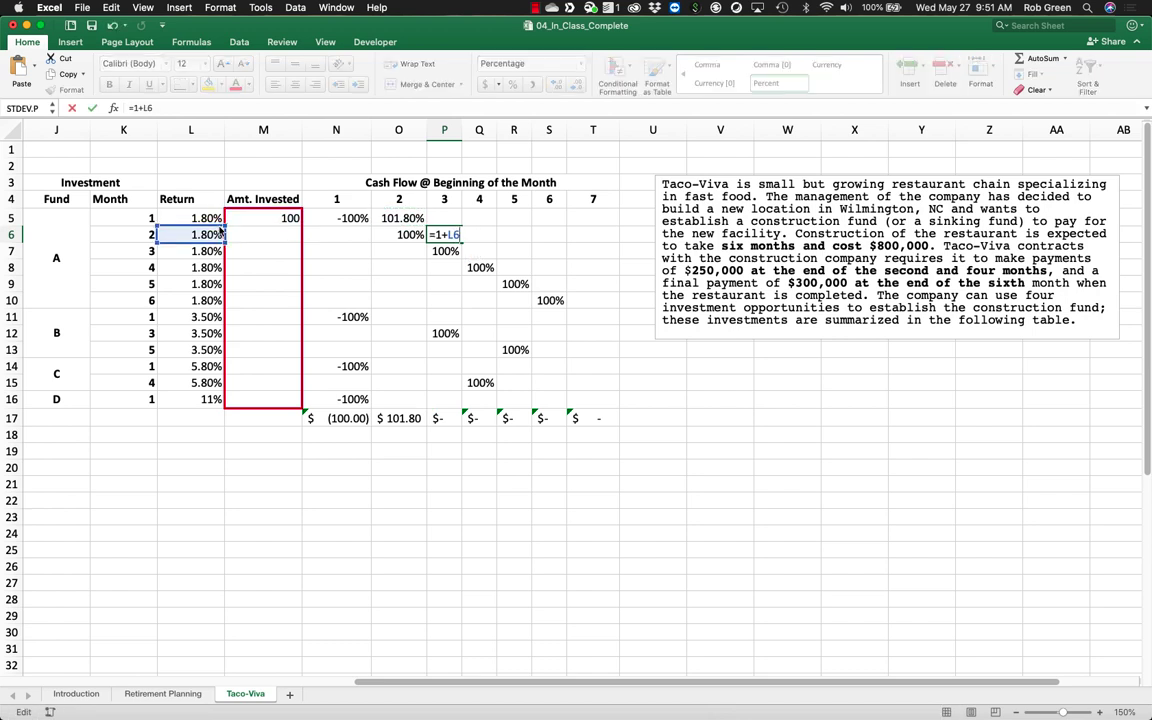
key(Return)
Step: Lock the return column in the O5 formula so it reads =1+$L5
click(406, 218)
double_click(406, 218)
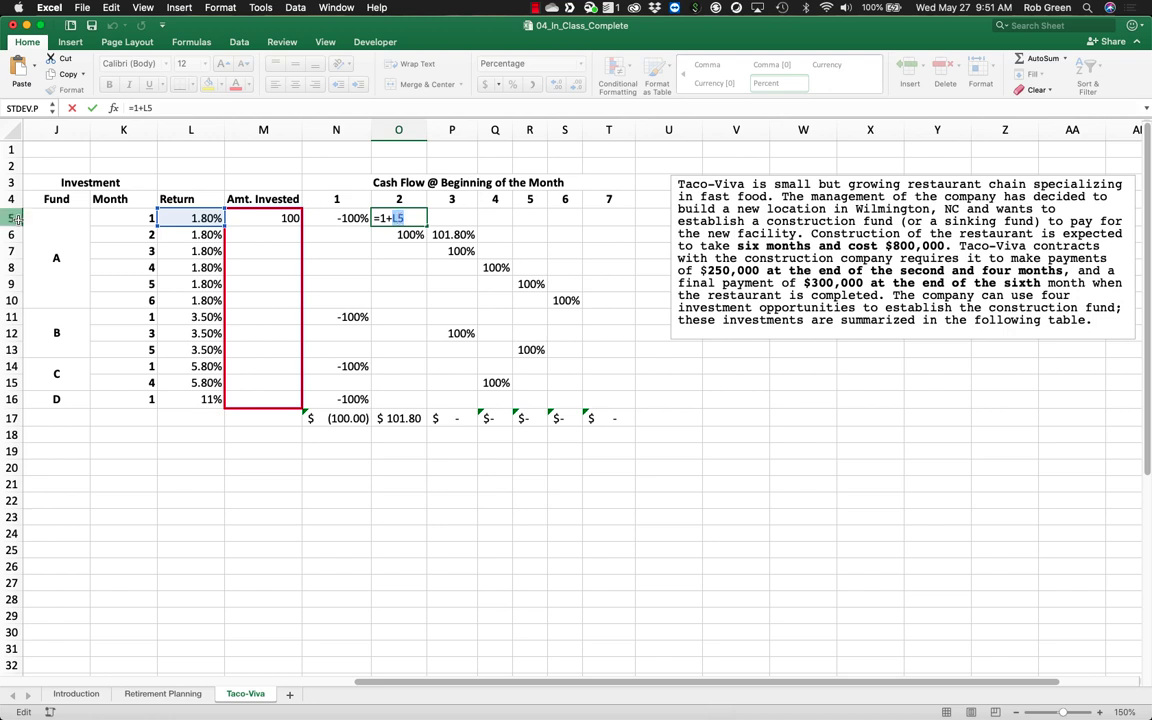
click(397, 219)
text($)
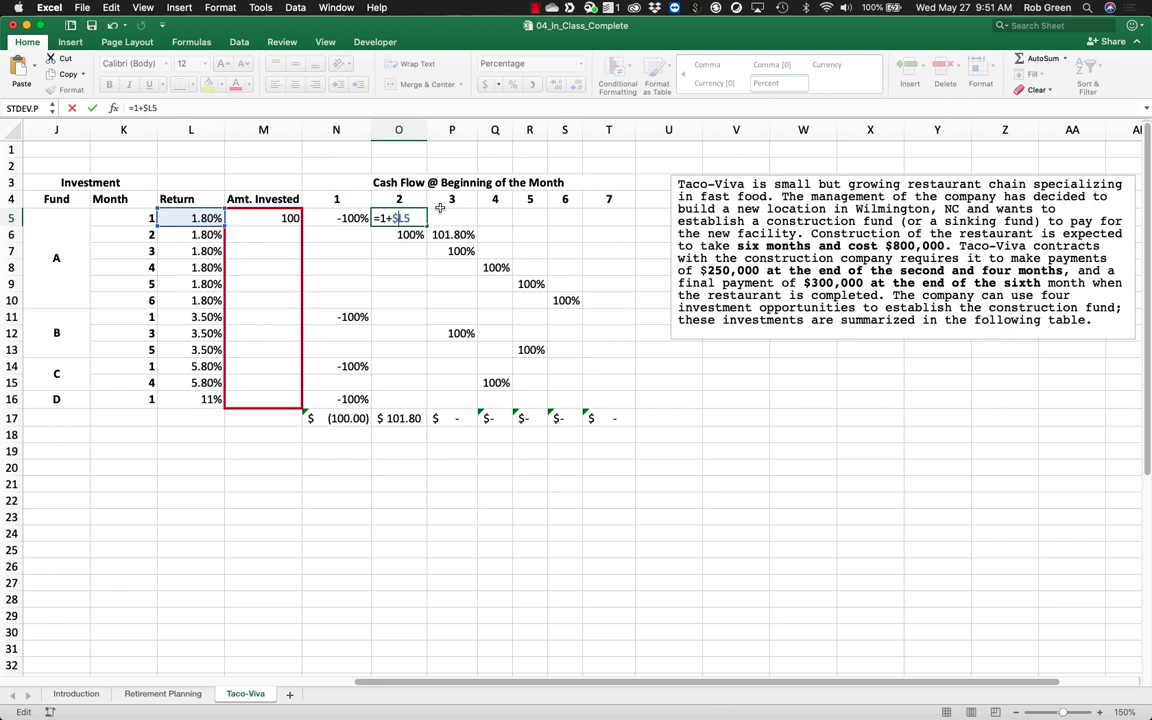
key(ctrl+Return)
Step: Copy the O5 payback formula to P6 and Q7 and check that each refers to its own row's return
key(super+c)
click(446, 234)
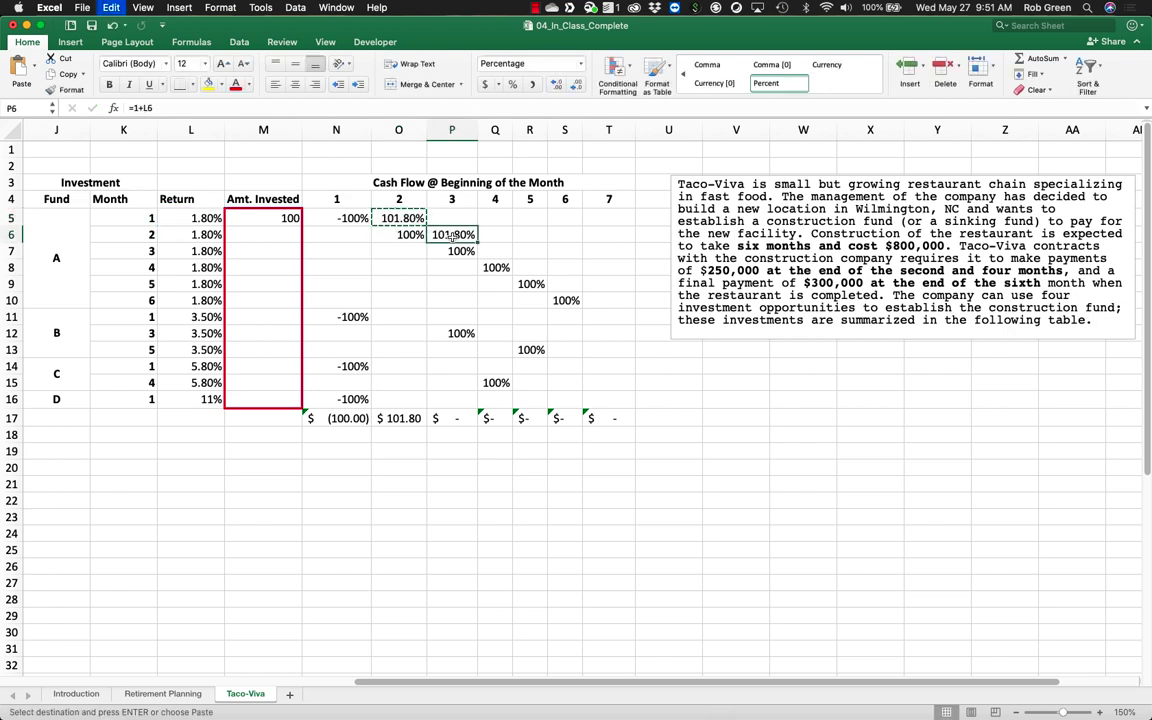
double_click(448, 234)
key(ctrl+Return)
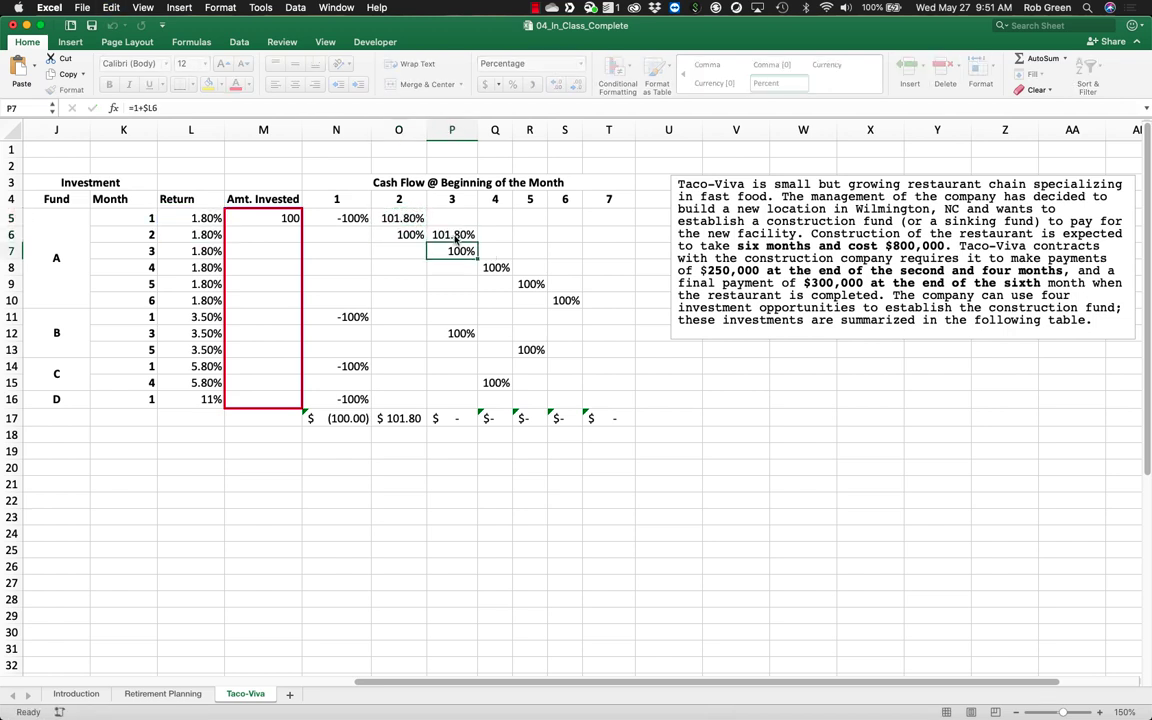
key(super+c)
click(500, 251)
key(super+v)
double_click(505, 252)
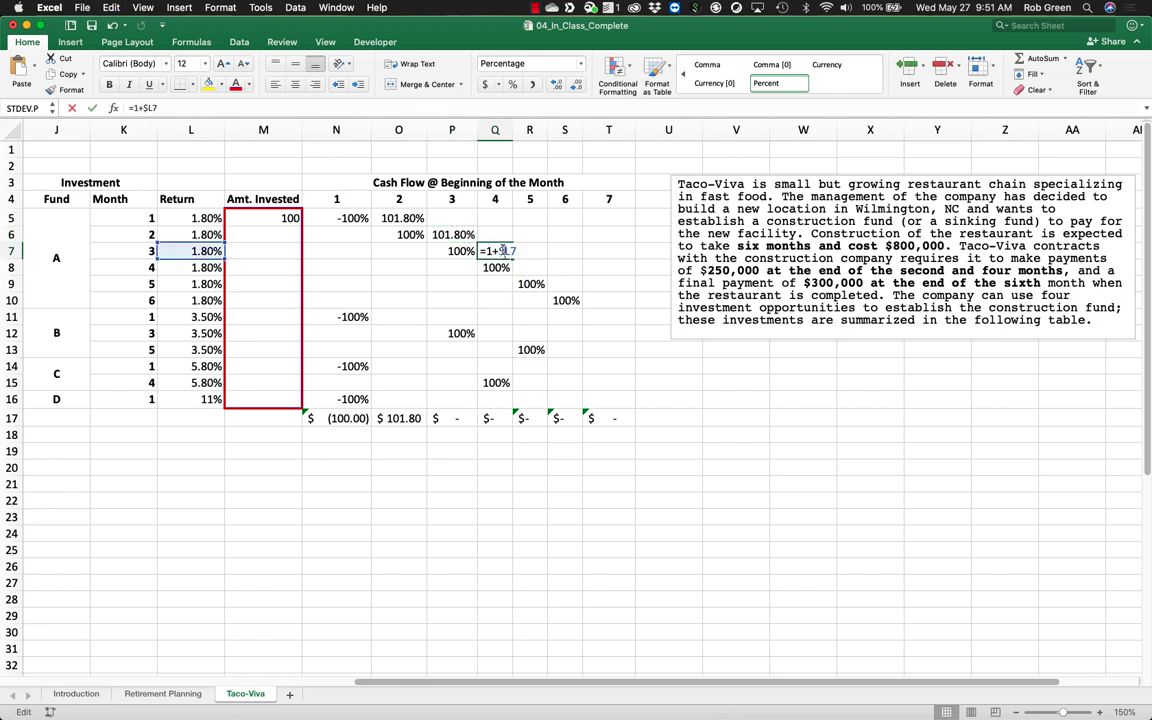
key(ctrl+Return)
Step: Copy the Q7 payback formula to R8 and S9, and auto-fit columns R and S to their contents
key(super+c)
click(560, 266)
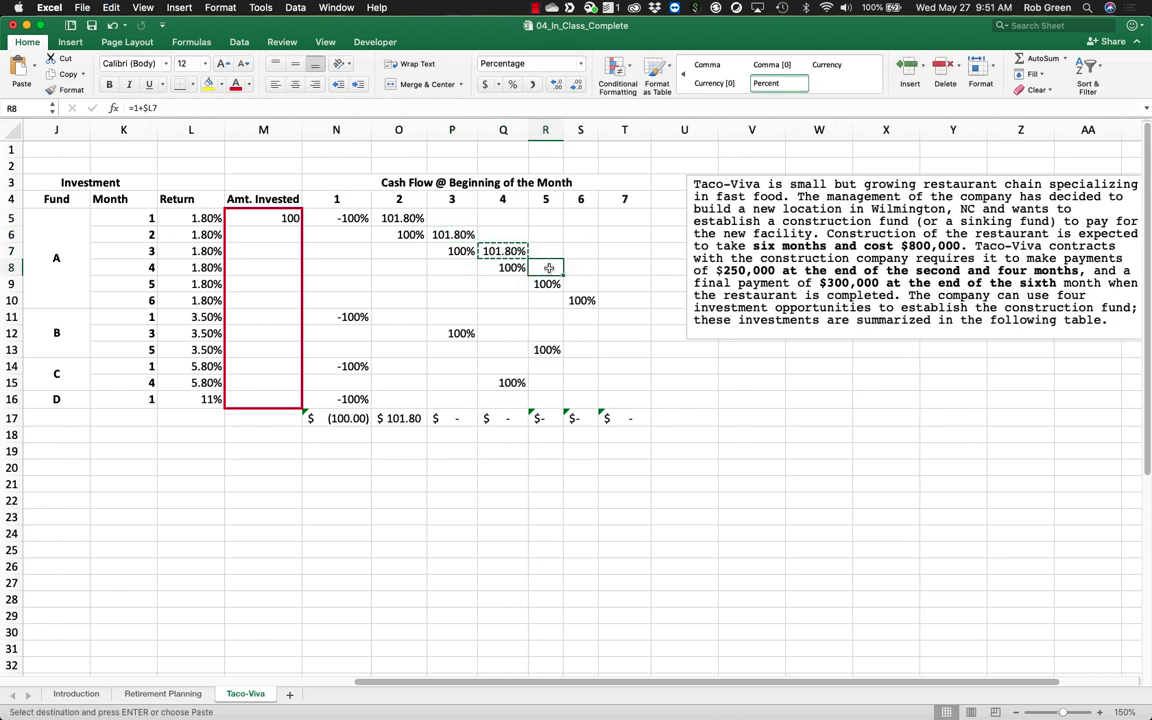
key(super+v)
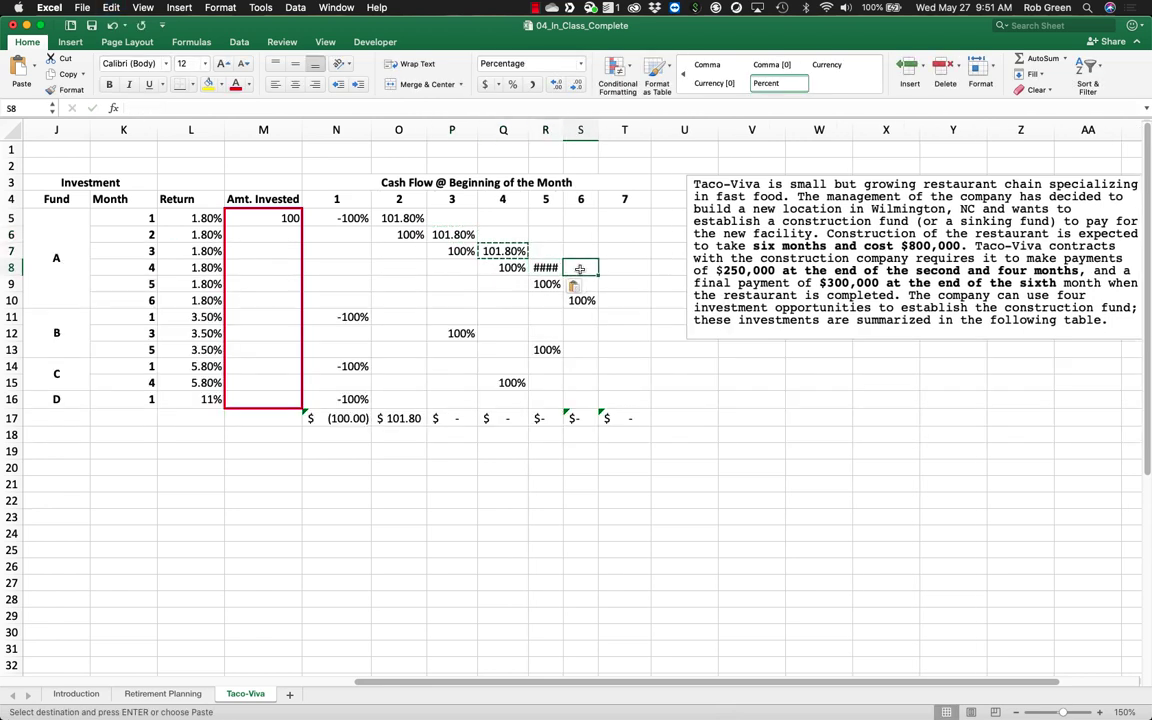
click(575, 285)
key(super+v)
click(594, 133)
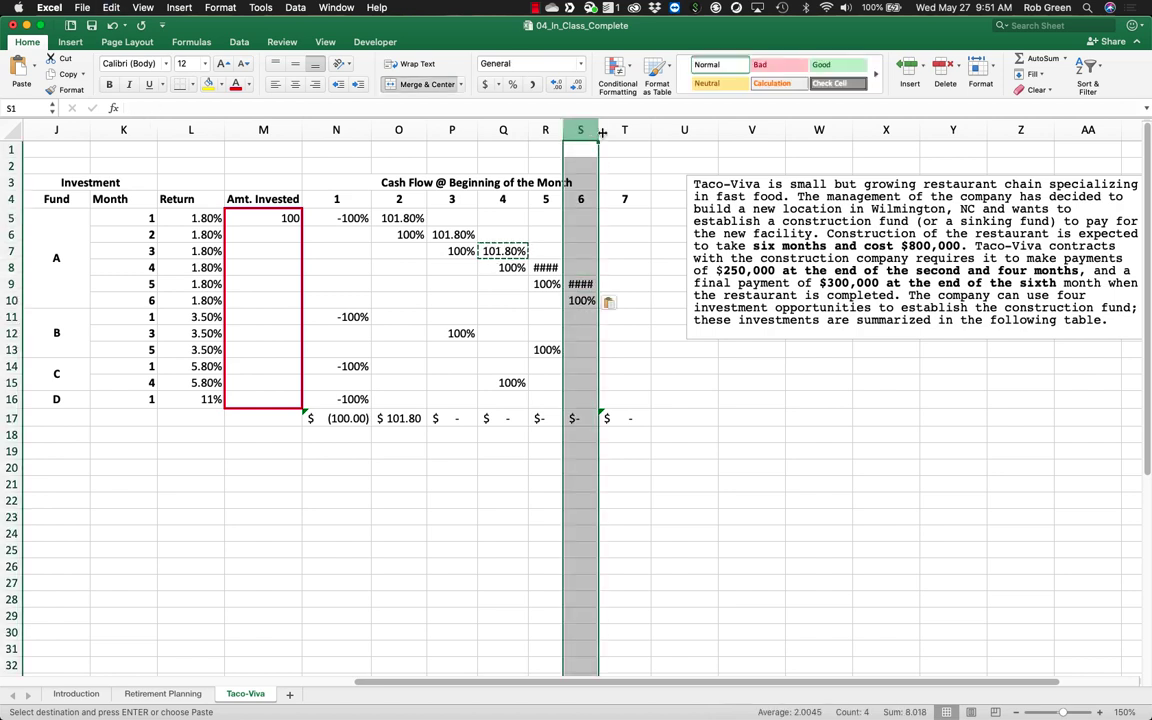
double_click(599, 131)
double_click(563, 129)
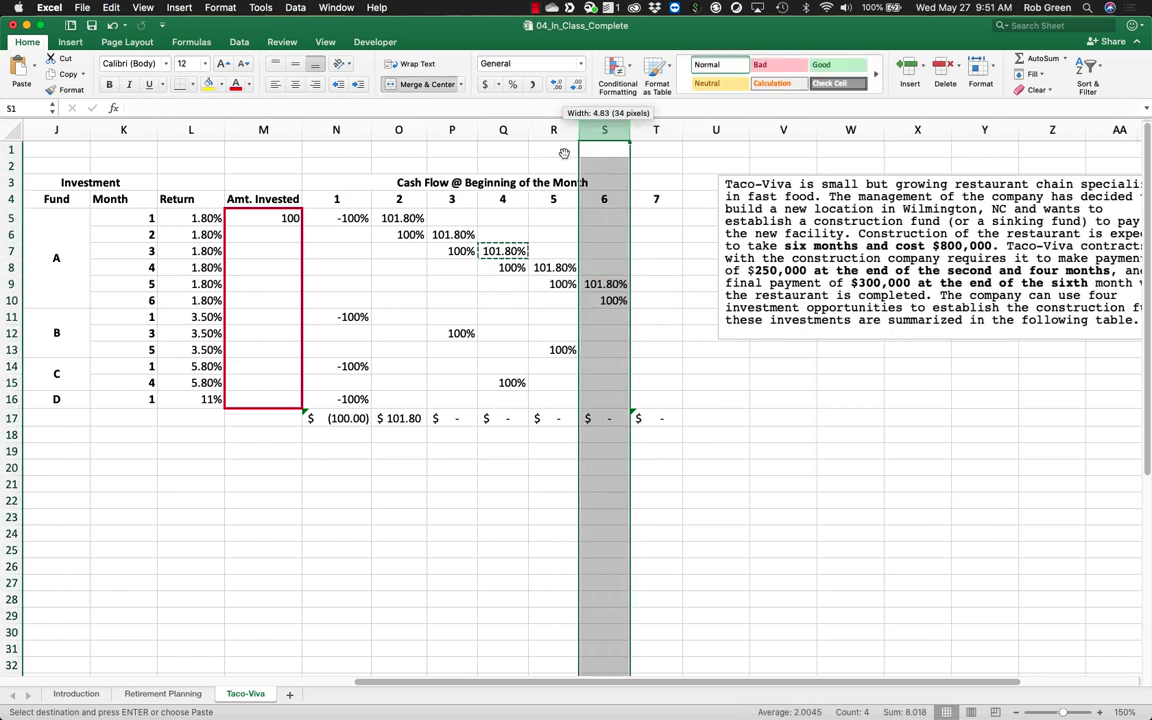
Step: Paste the copied payback formula into T10 for fund A's month 6 investment
click(656, 364)
click(612, 300)
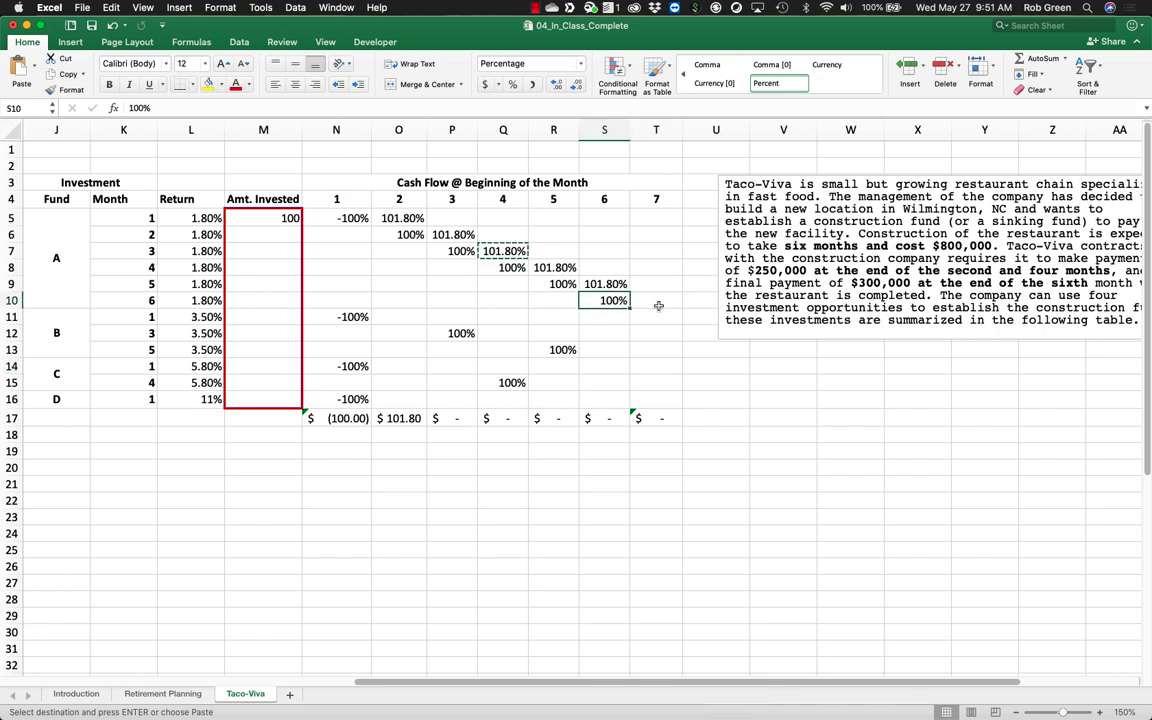
click(658, 301)
key(ctrl+v)
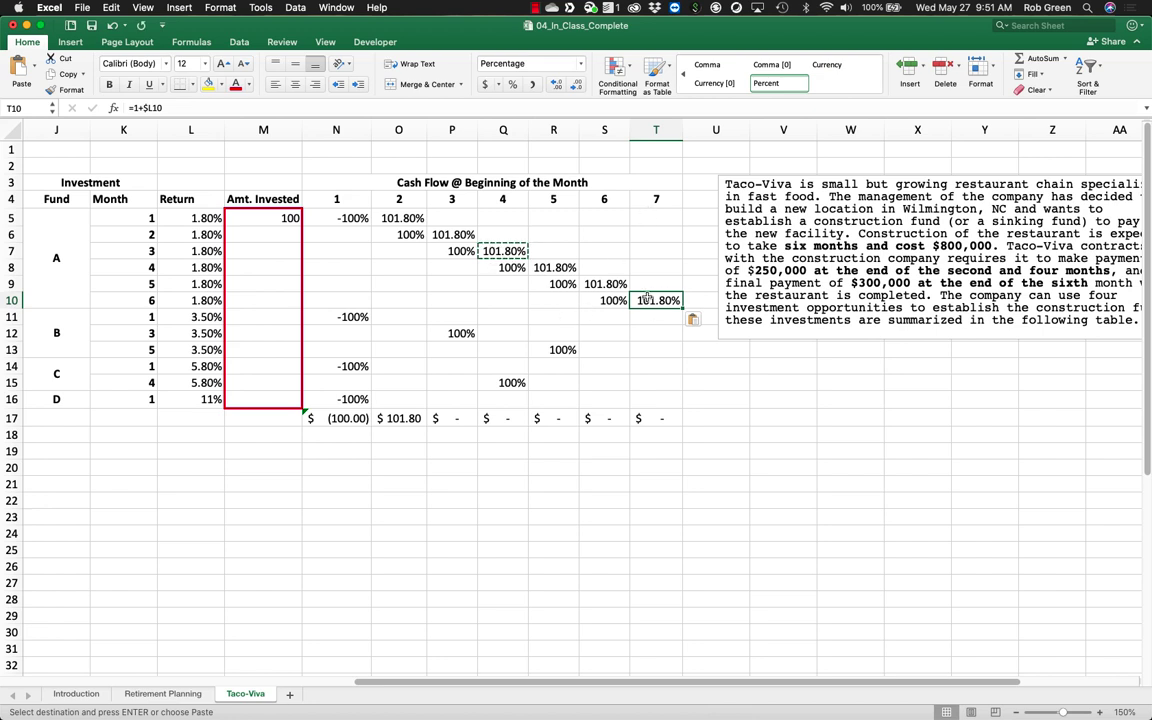
Step: Copy the -100% outflow from N5 over the positive values in O6, P7, Q8, R9 and S10
click(368, 218)
key(ctrl+c)
click(400, 234)
key(ctrl+v)
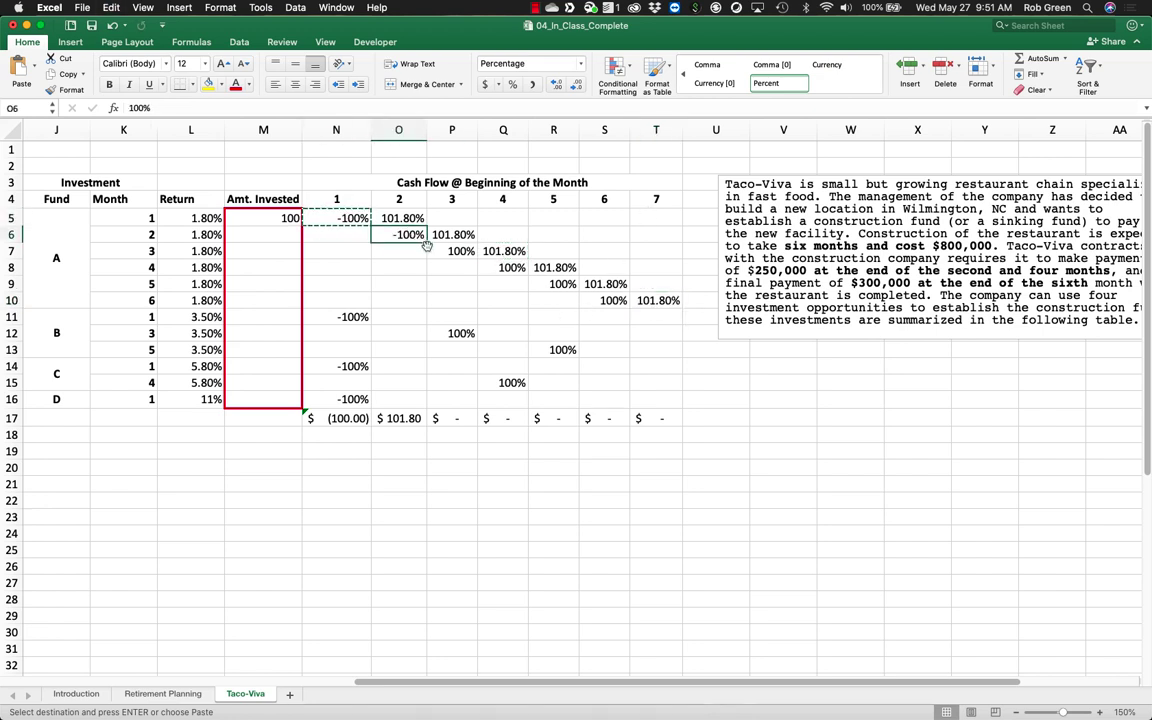
click(462, 252)
key(ctrl+v)
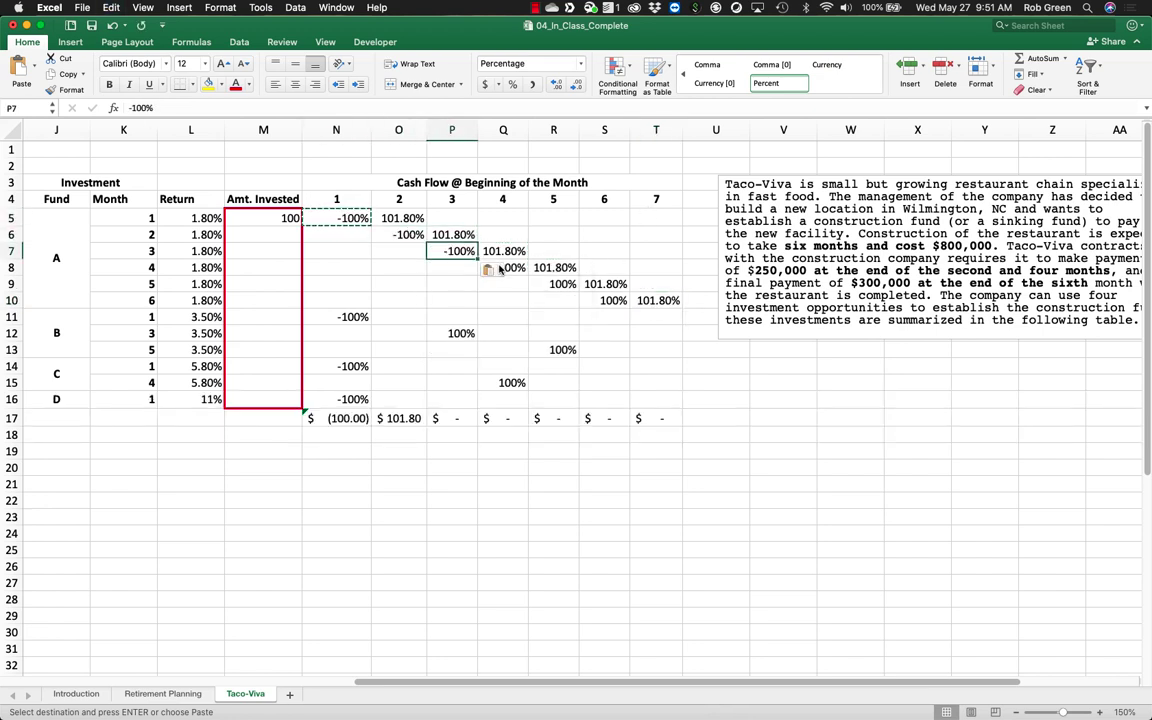
click(495, 269)
click(519, 274)
click(519, 270)
key(super+v)
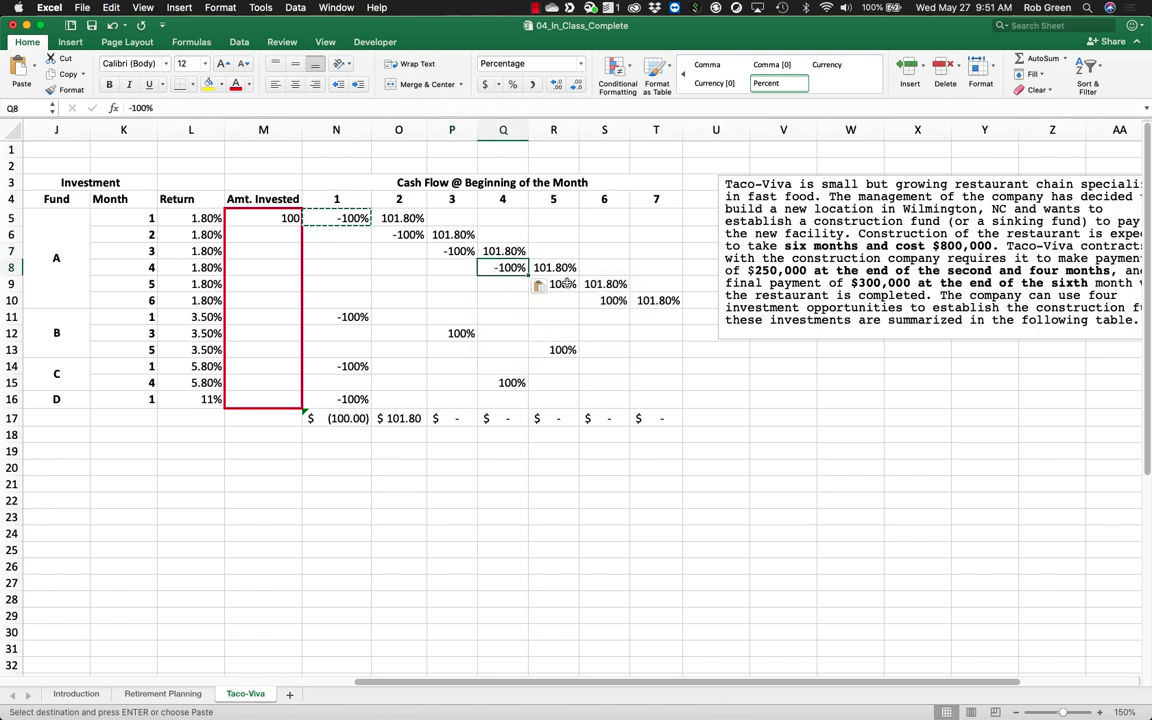
click(566, 283)
key(super+v)
click(601, 301)
key(super+v)
Step: Paste the -100% outflow into P12, R13 and Q15 for the fund B and C investments
click(562, 339)
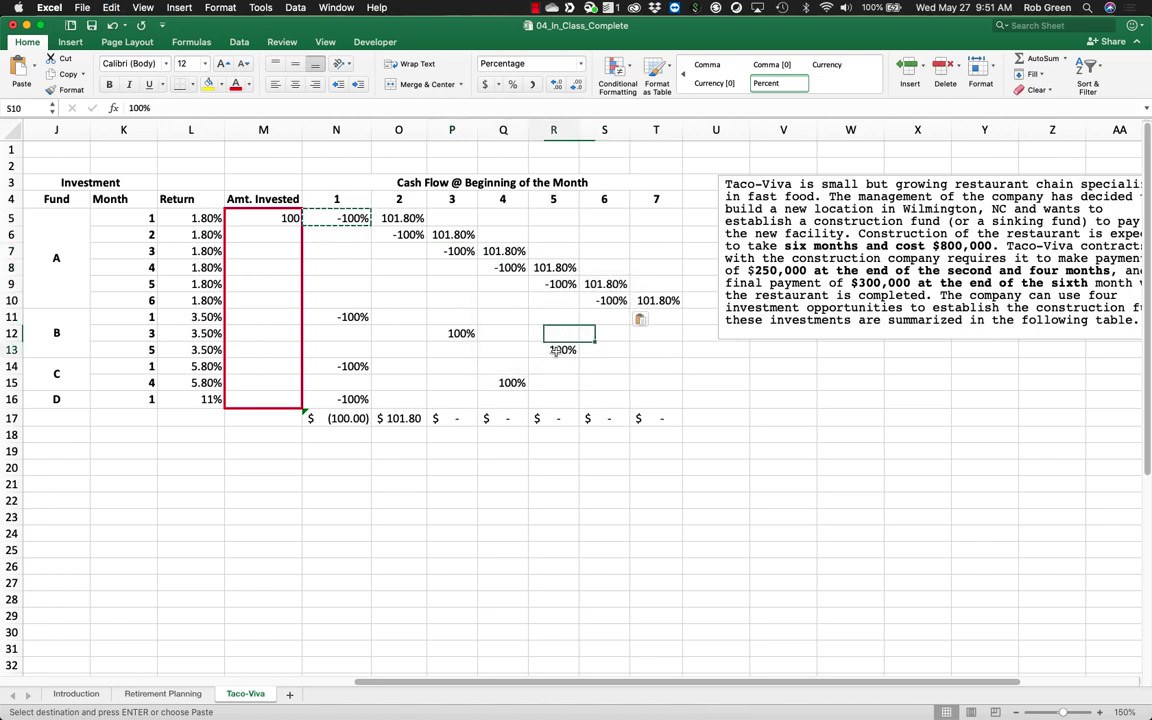
click(557, 350)
super+click(454, 333)
super+click(512, 382)
key(super+v)
click(572, 389)
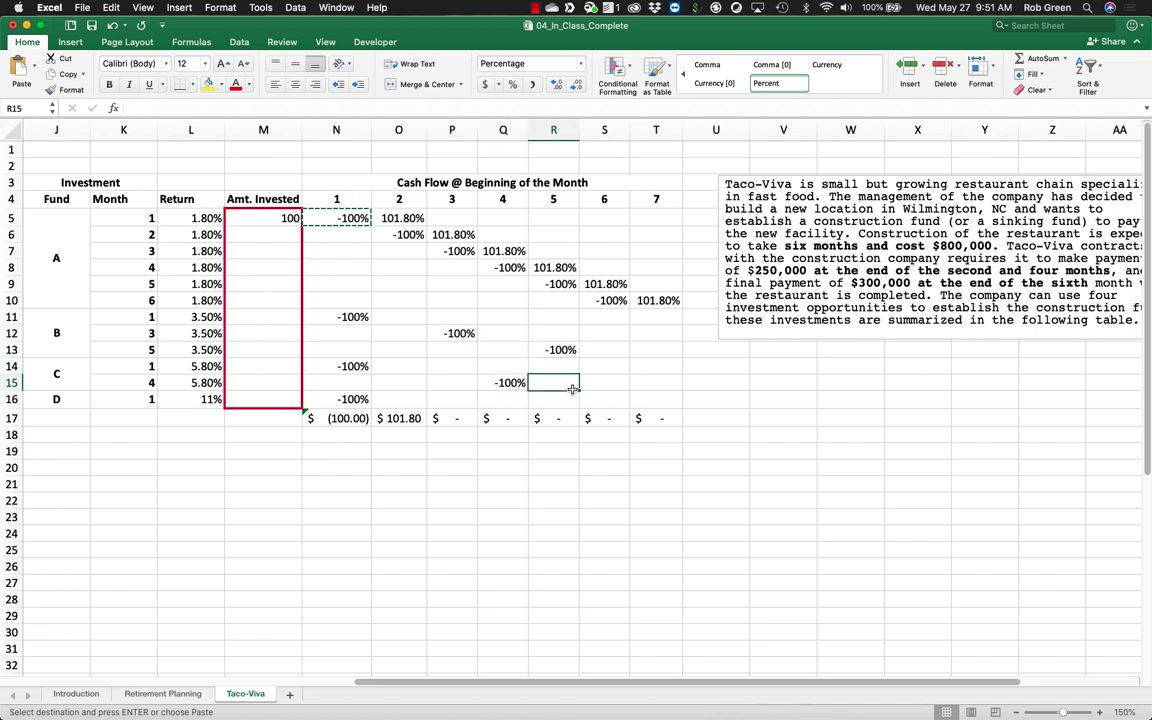
Step: Review fund A's cash flow pattern and examine fund B's investment months, returns and outflow cells
click(622, 377)
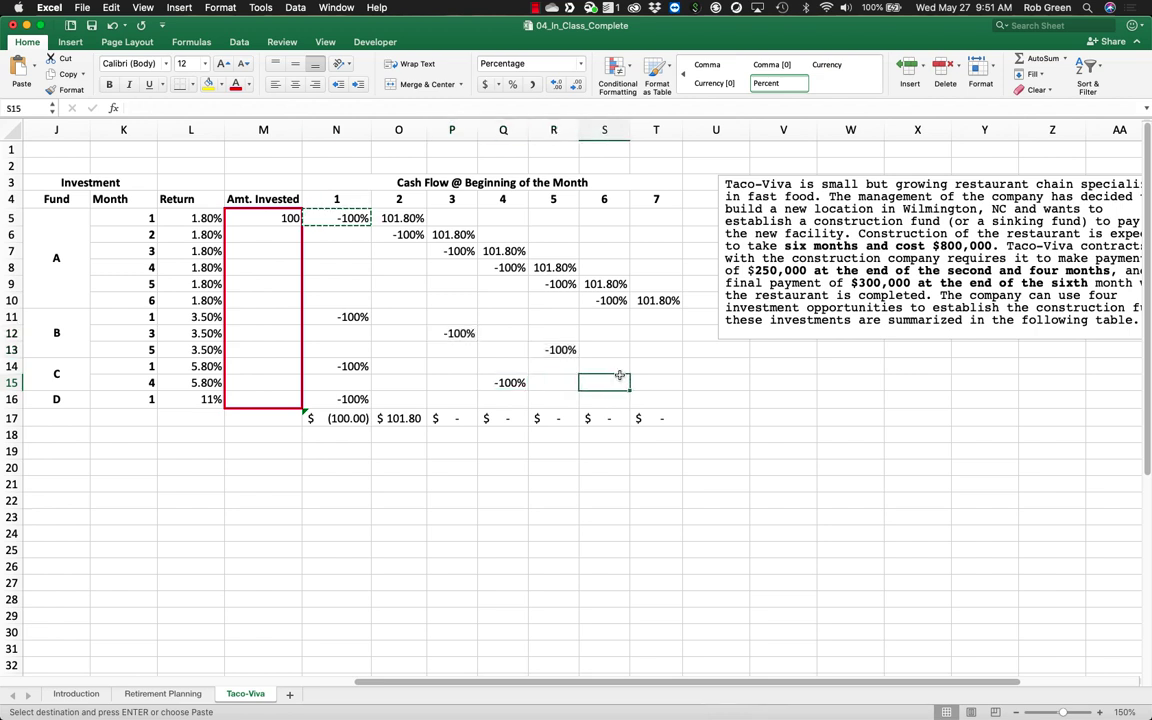
click(395, 245)
drag(331, 218, 649, 312)
click(433, 314)
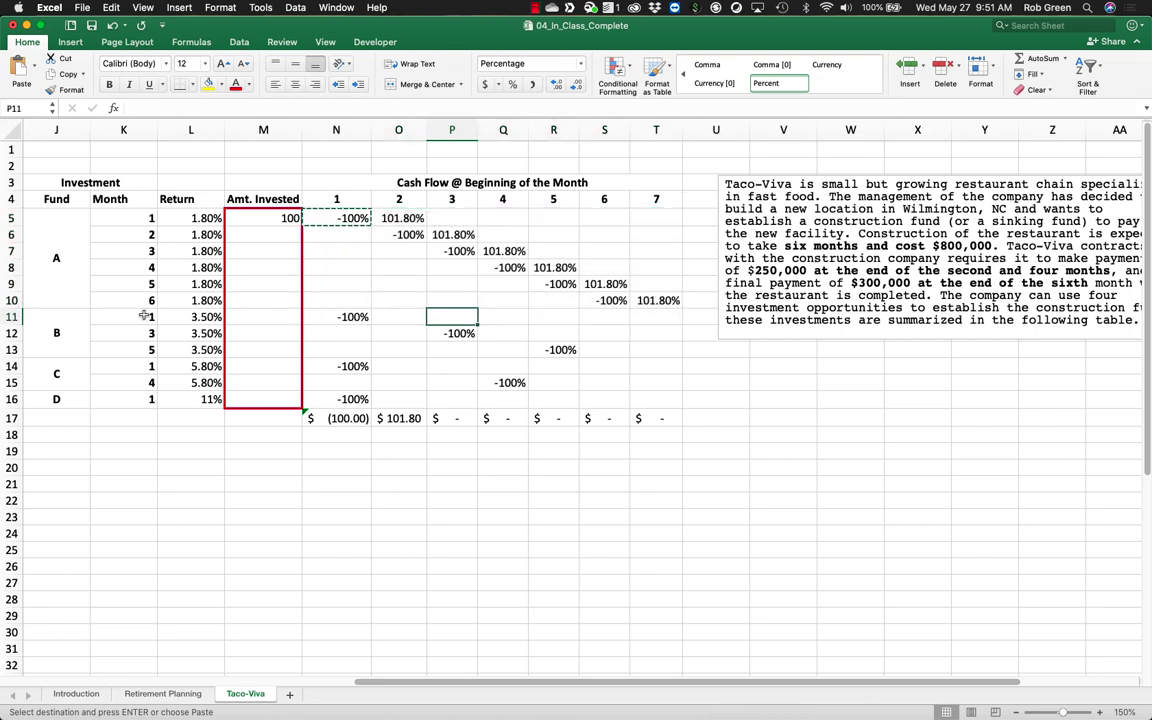
click(56, 328)
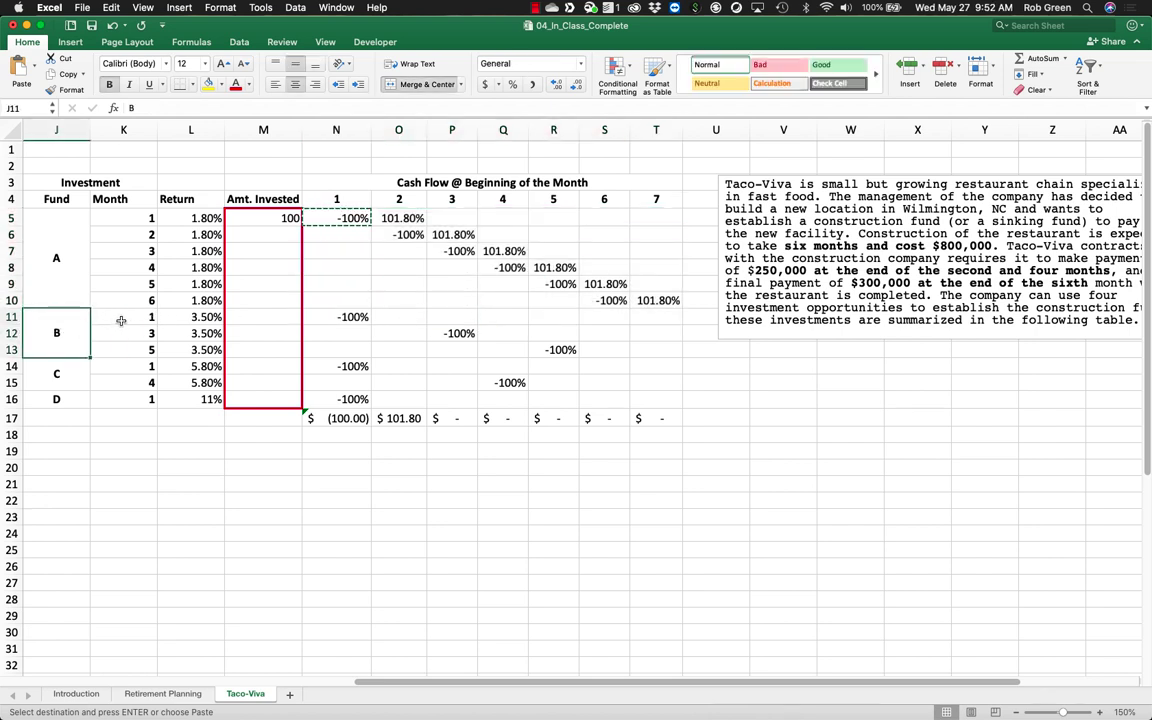
click(316, 317)
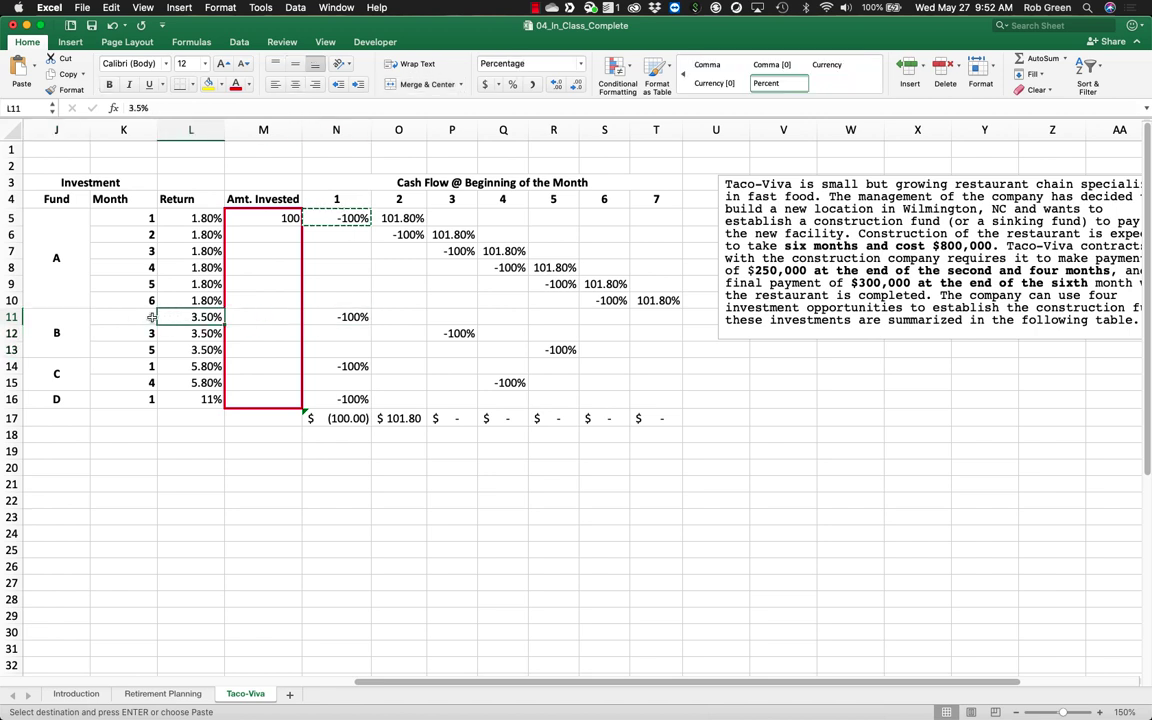
drag(150, 317, 148, 337)
click(416, 347)
click(343, 317)
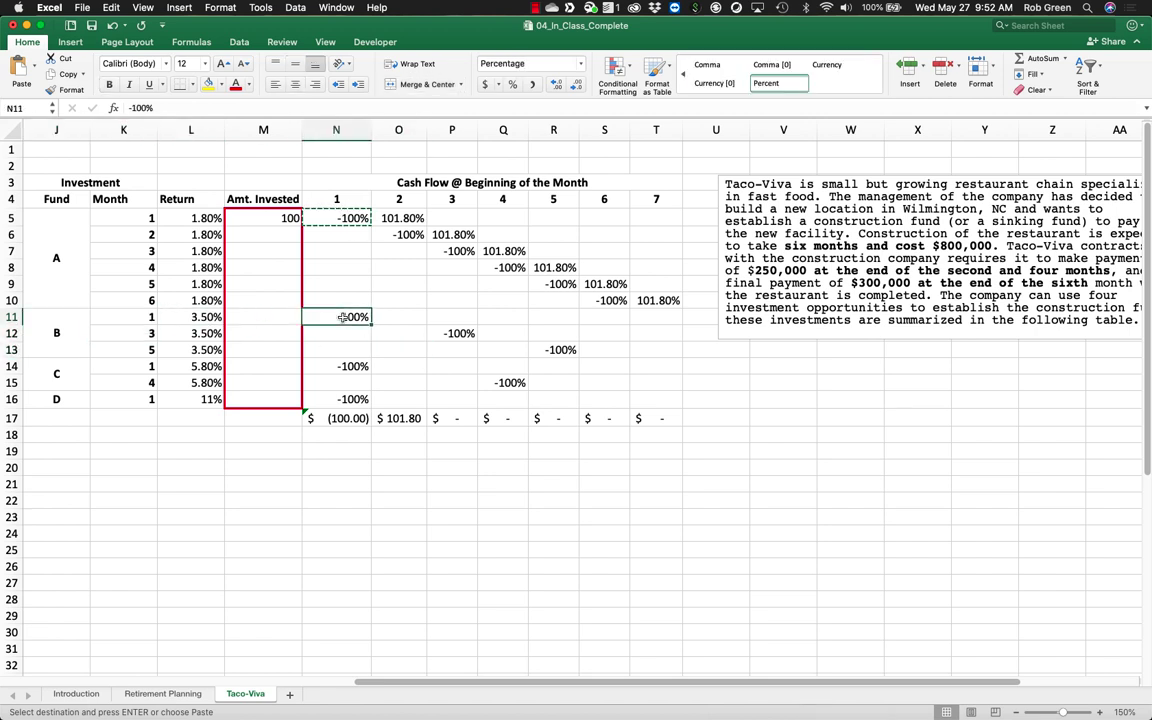
Step: Enter the payback formula =1+$L11 in P11 for fund B's month 1 investment
click(446, 318)
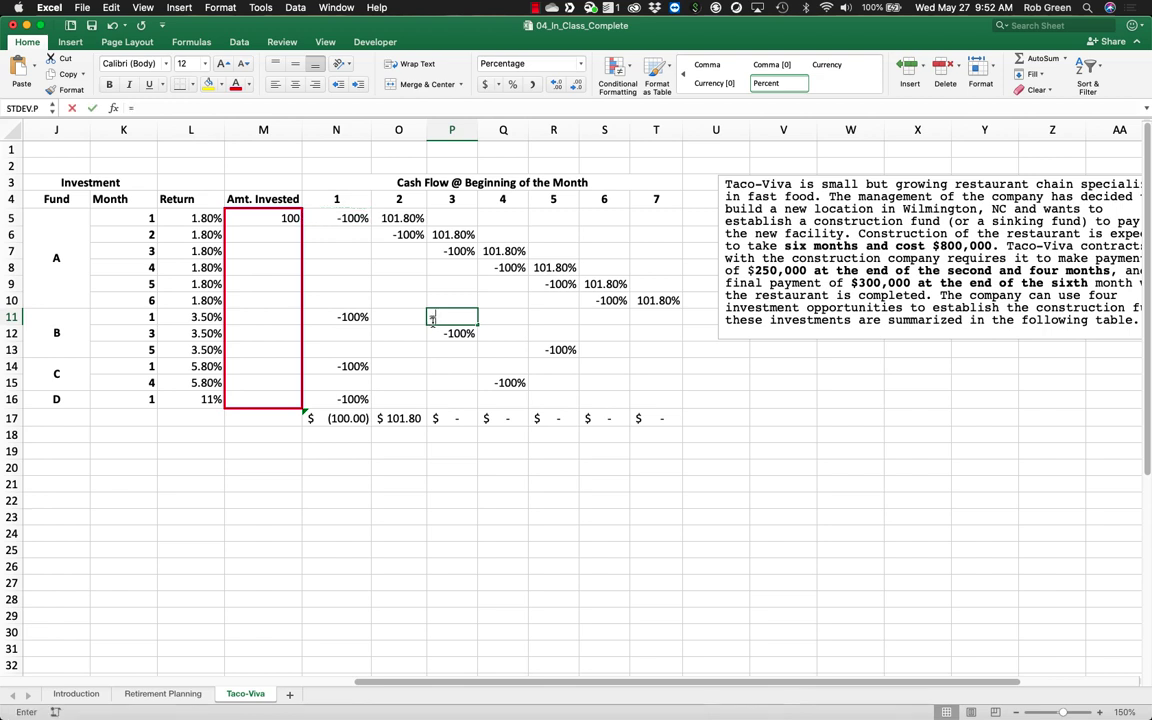
text(=1+)
click(212, 315)
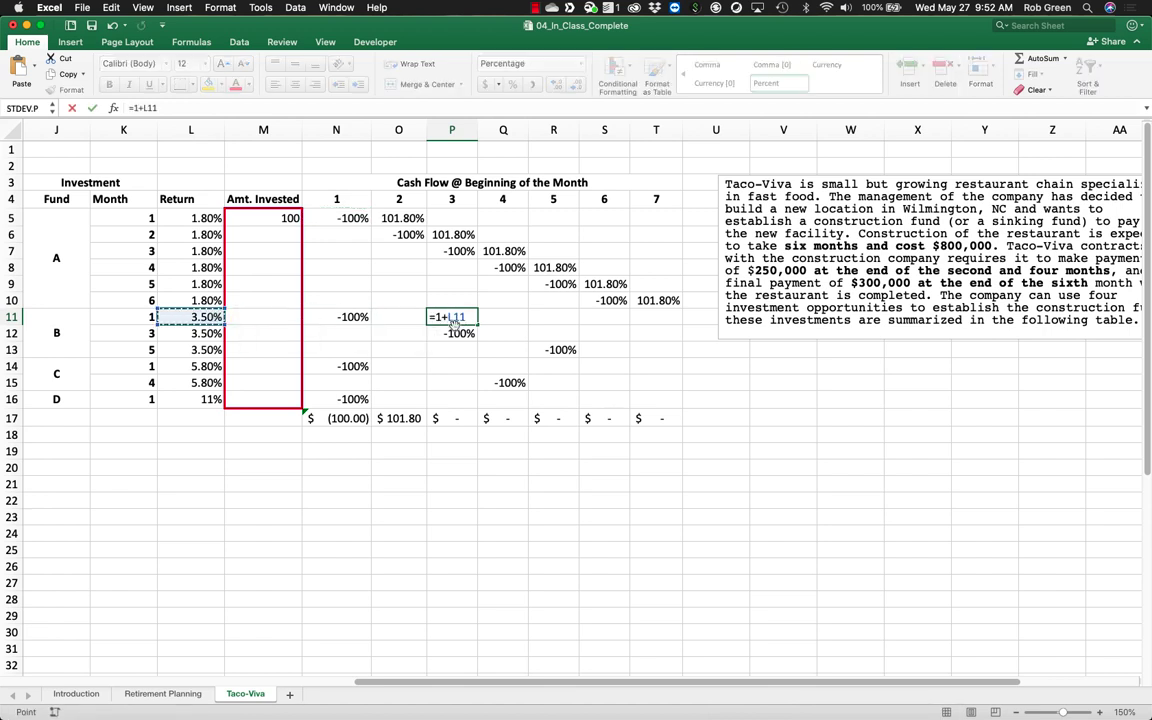
key(super+t)
key(super+t)
key(super+t)
key(Return)
key(Up)
Step: Copy the payback formula from P11 into R12 and T13 for fund B's month 3 and 5 investments
key(super+c)
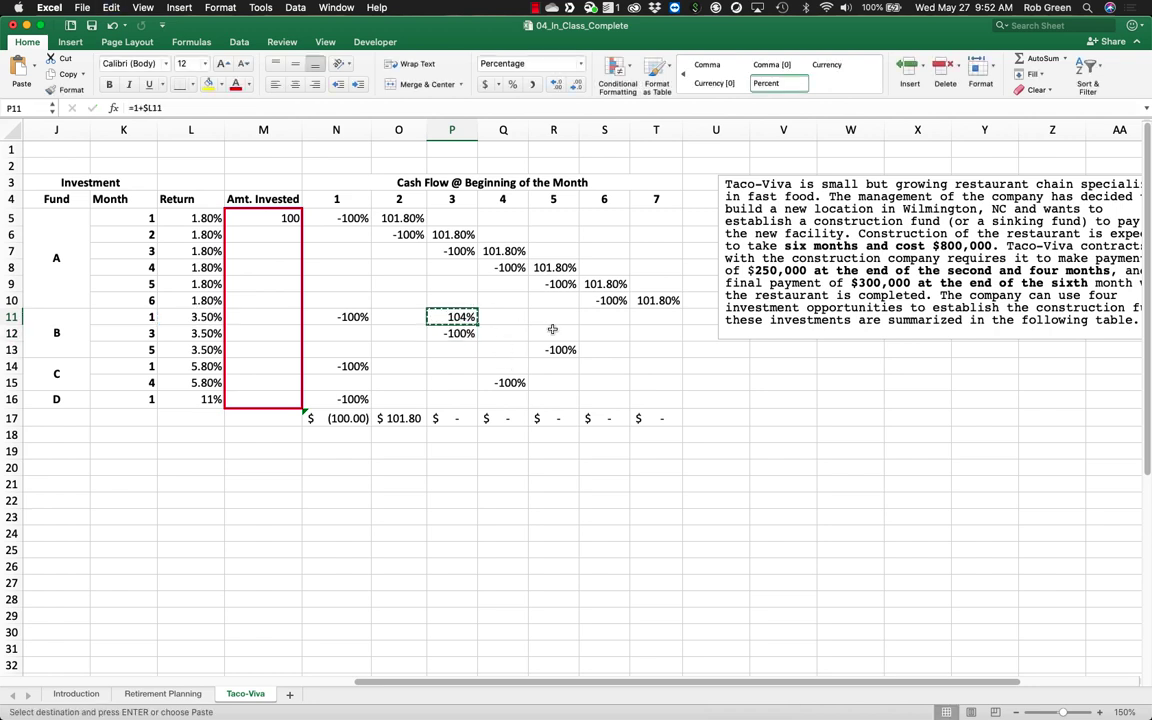
click(552, 333)
key(super+v)
click(660, 350)
key(super+v)
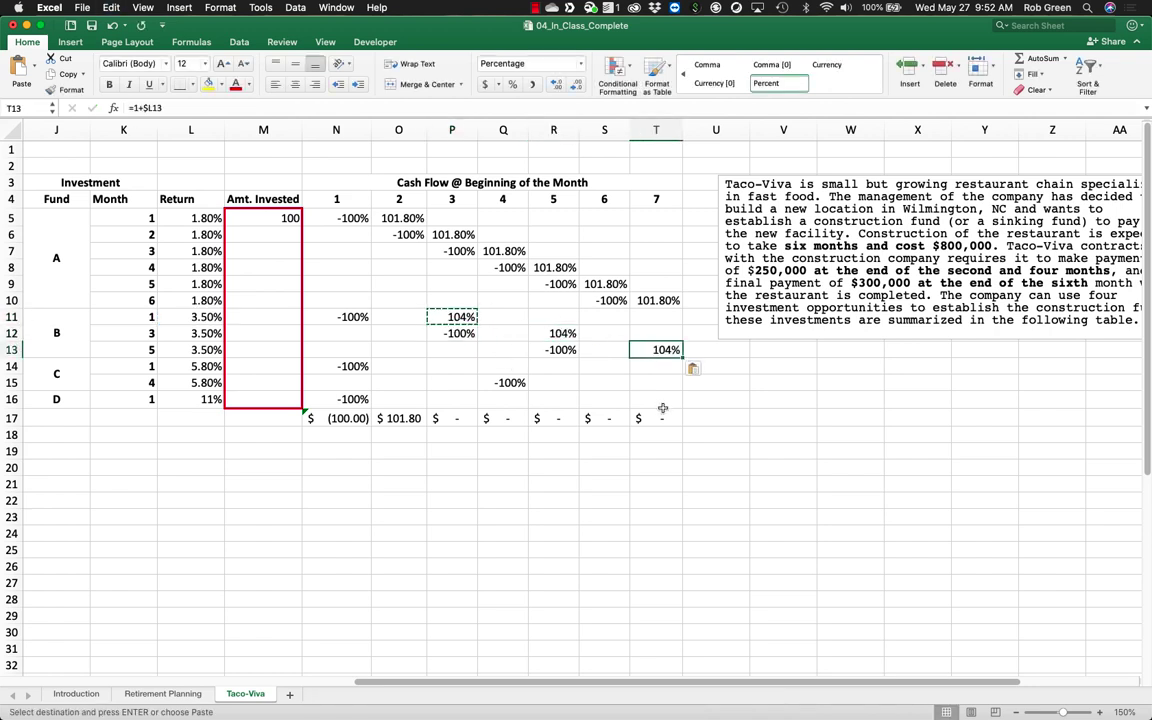
click(763, 392)
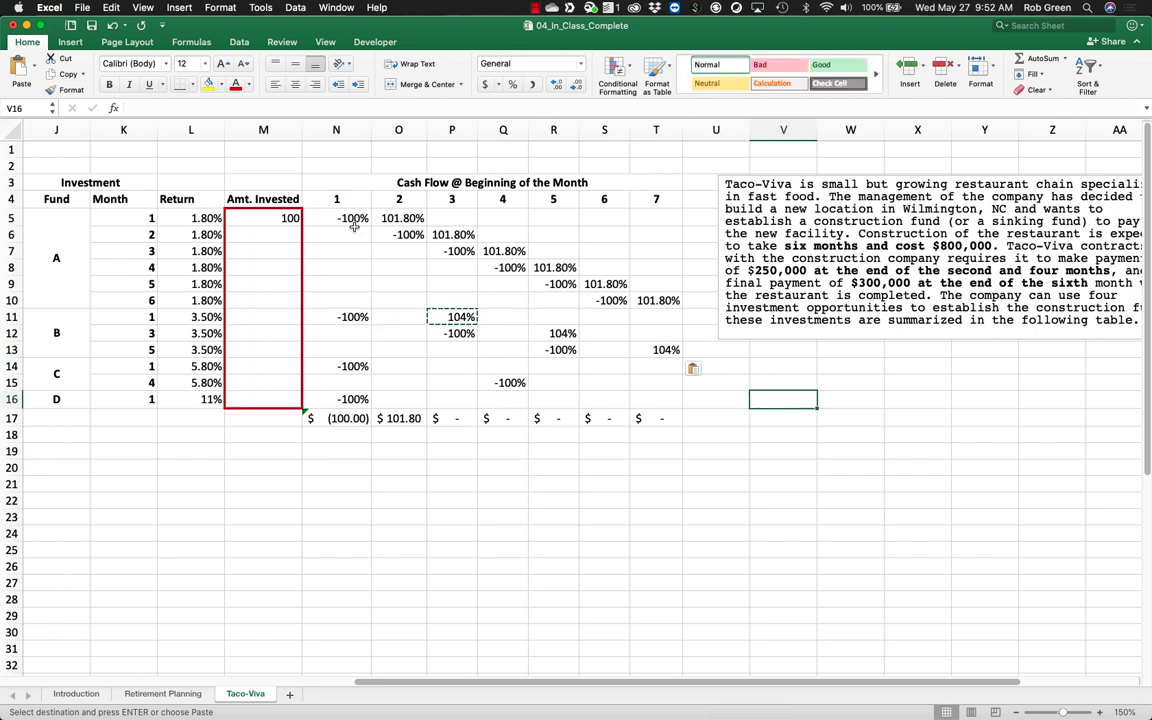
Step: Display fund B's payback percentages in P11, R12 and T13 with two decimal places
super+click(553, 333)
super+click(656, 350)
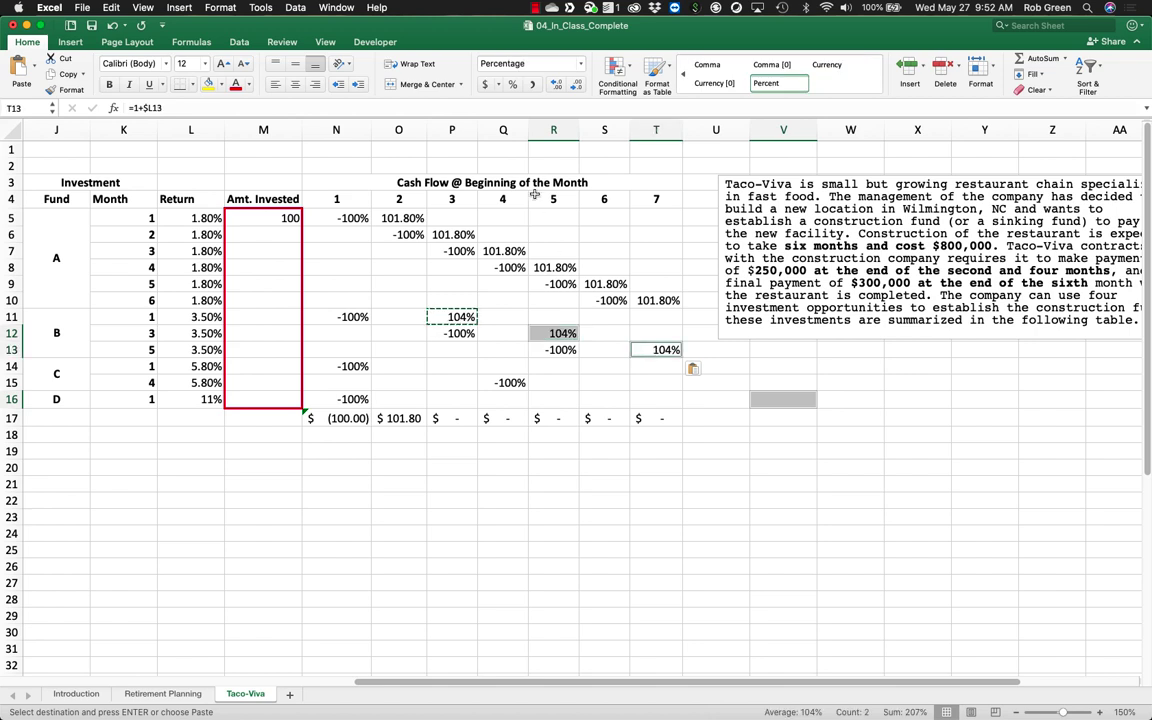
click(553, 84)
click(553, 84)
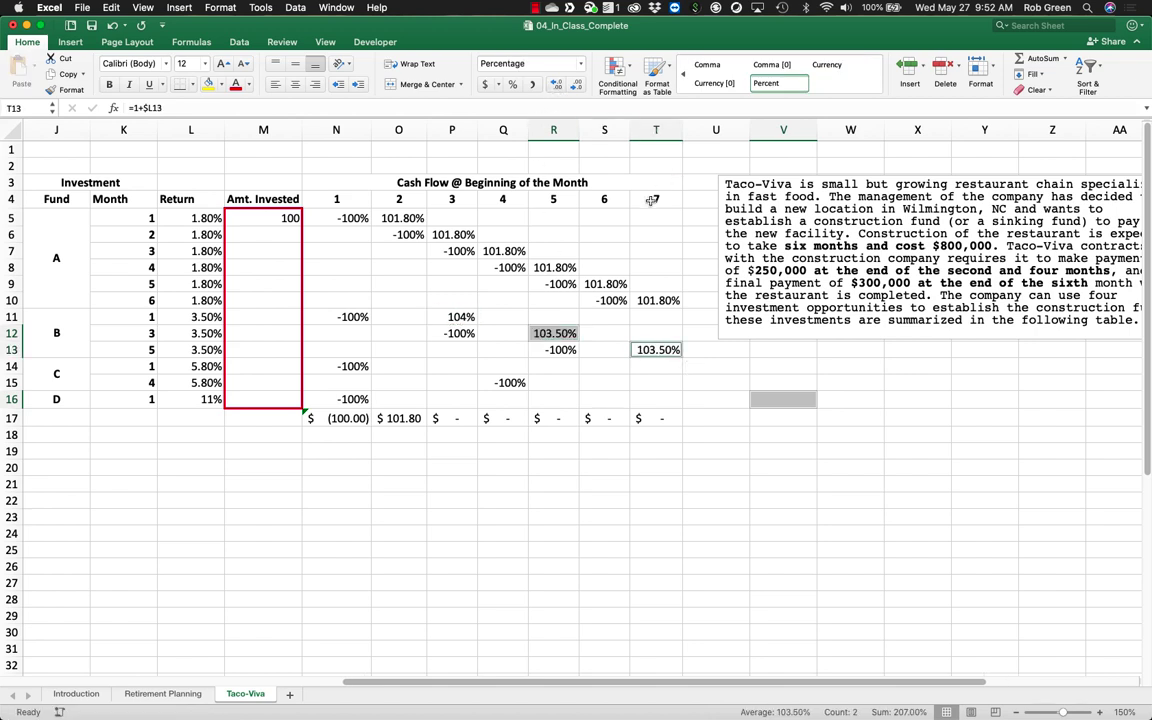
click(465, 315)
click(555, 85)
click(555, 85)
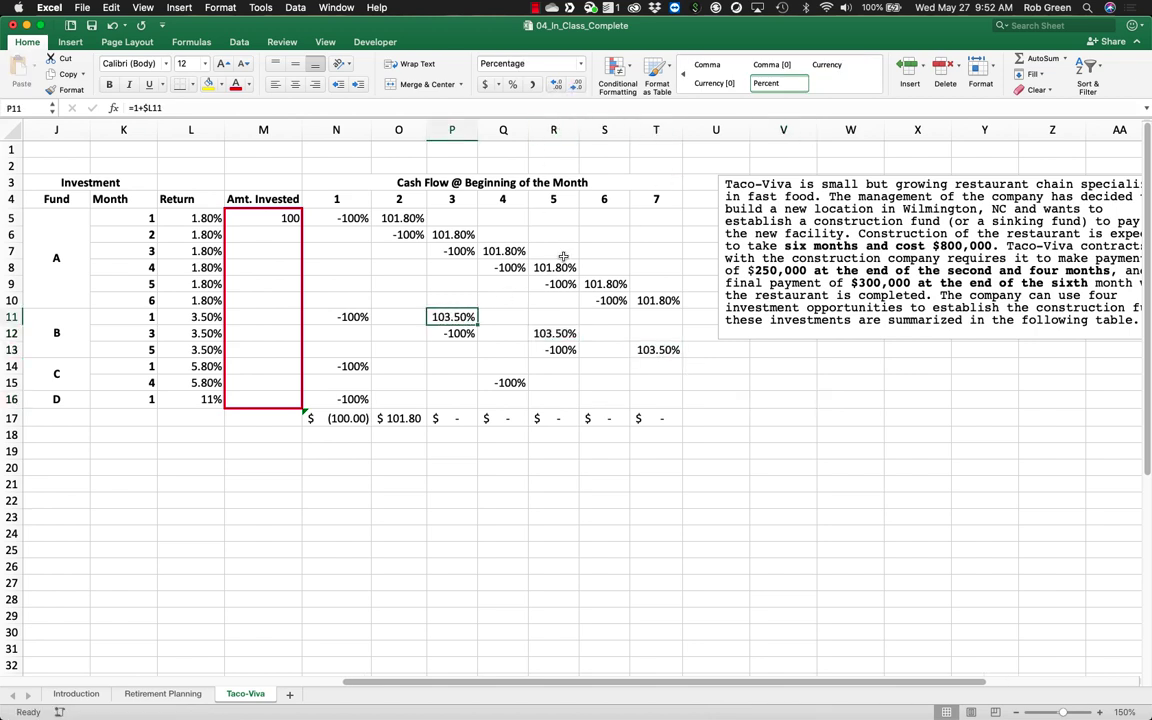
click(555, 331)
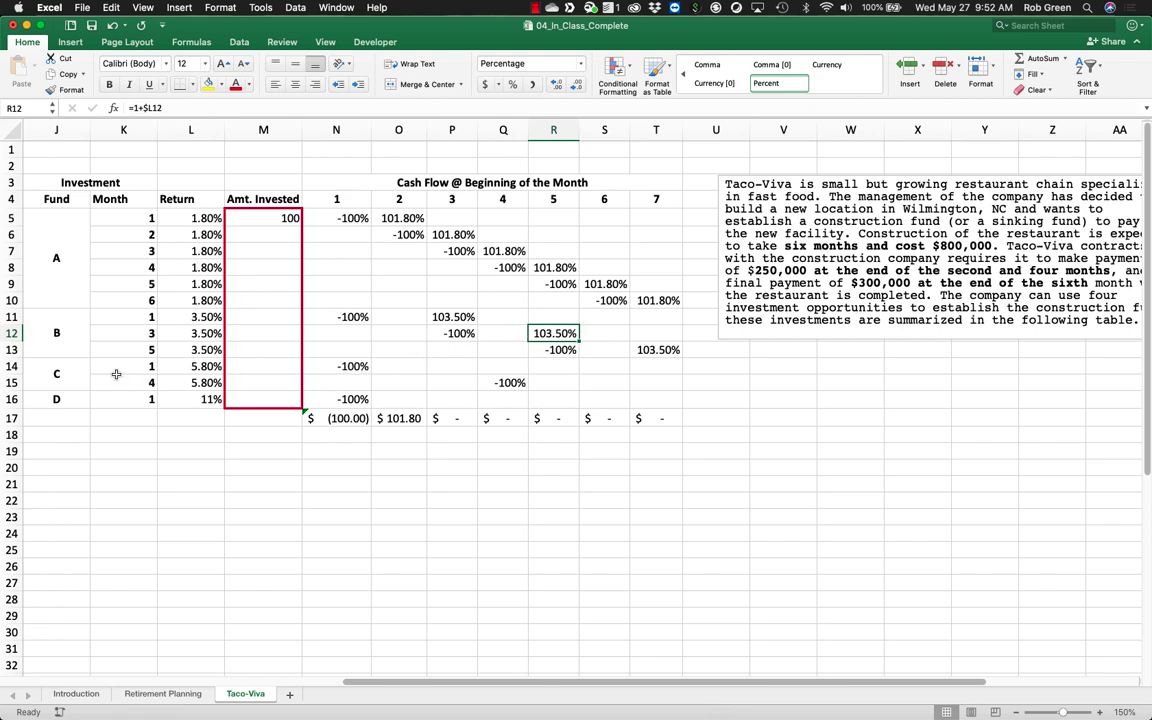
Step: Enter the payback formula =1+$L14 in Q14 for fund C's month 1 investment
click(348, 368)
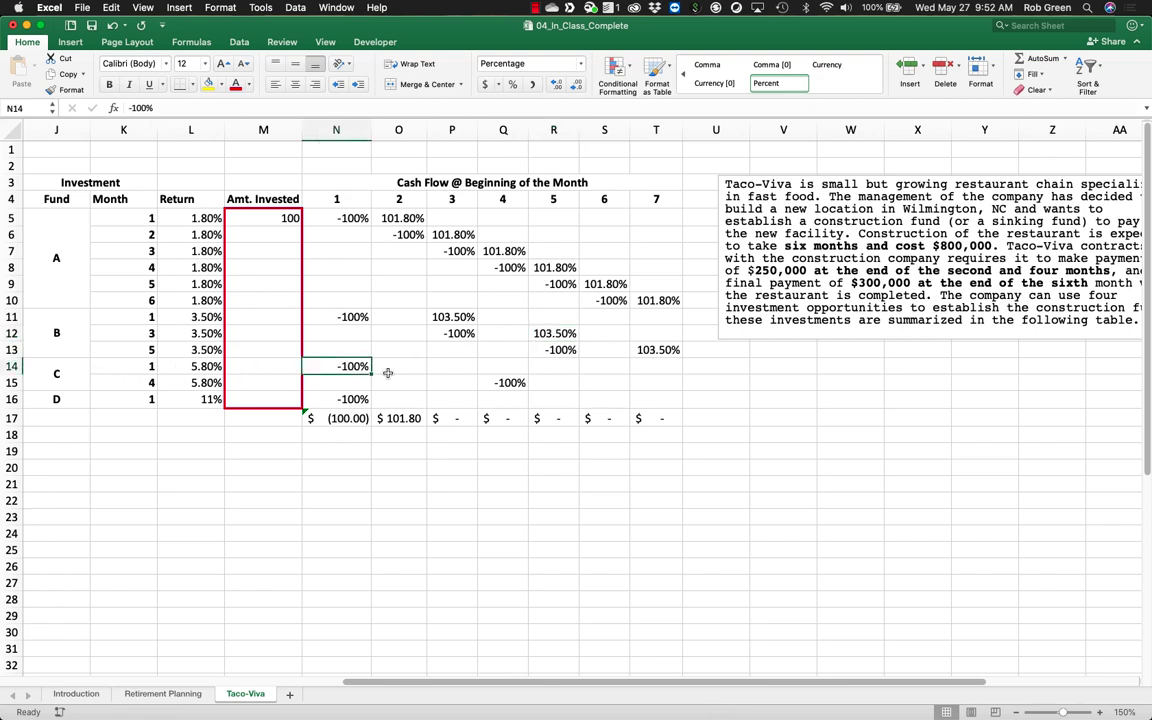
click(504, 366)
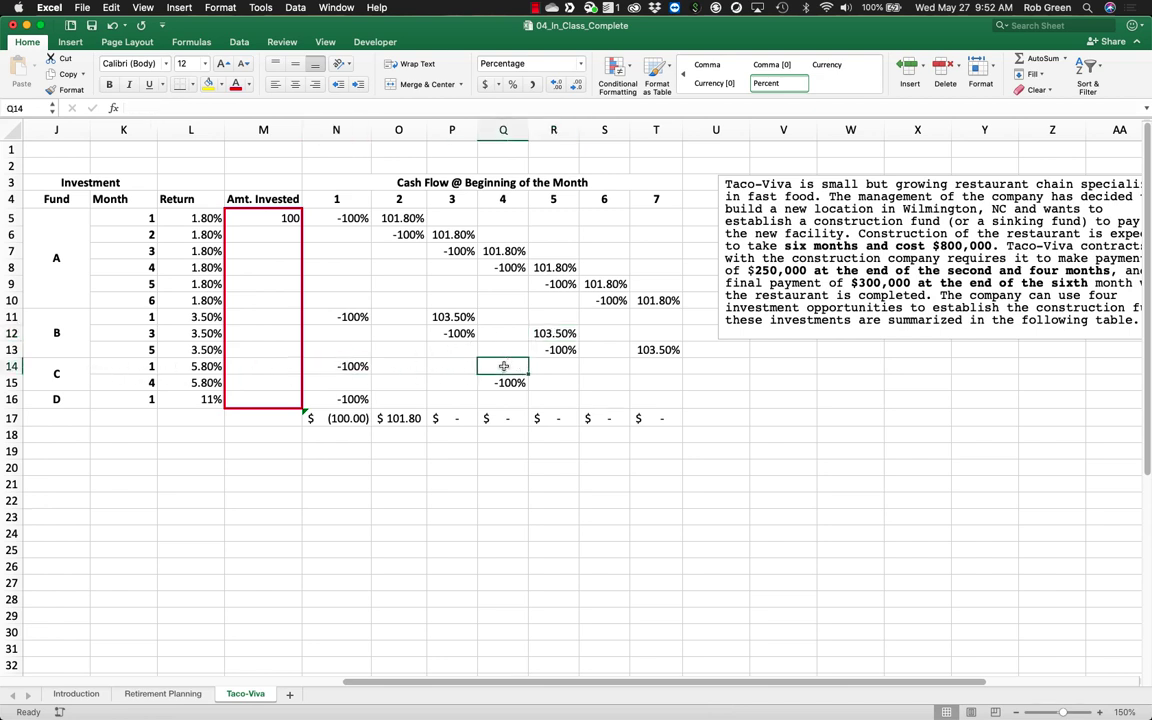
text(=1+)
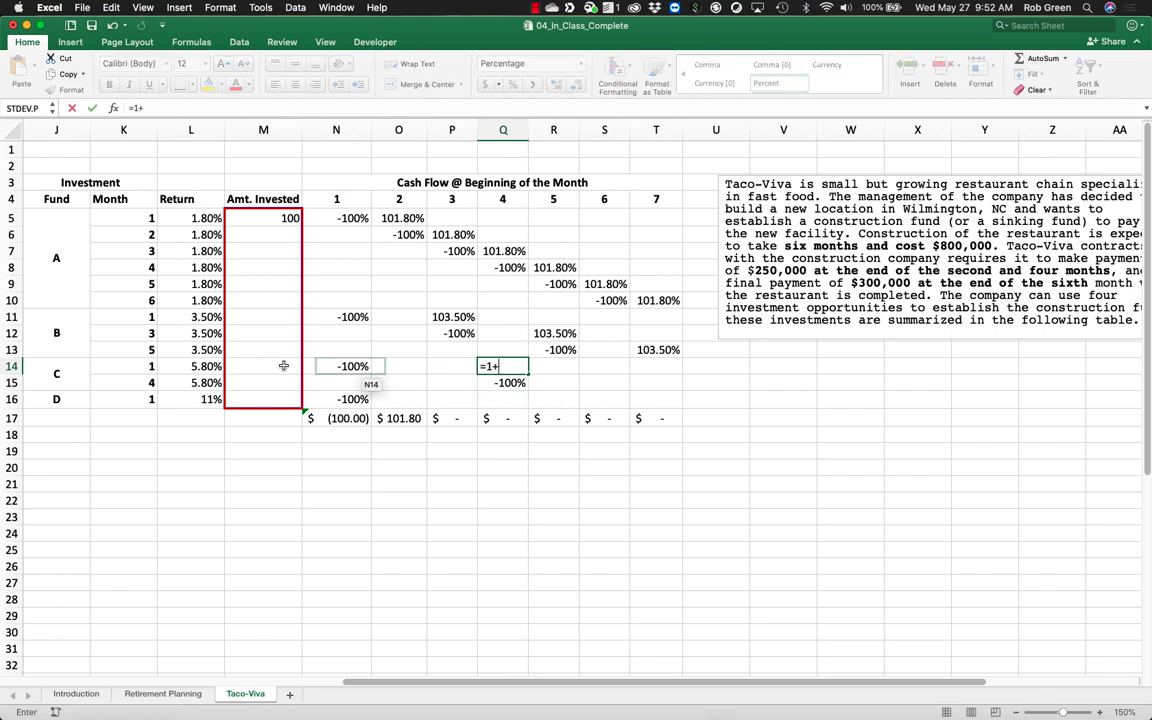
click(186, 366)
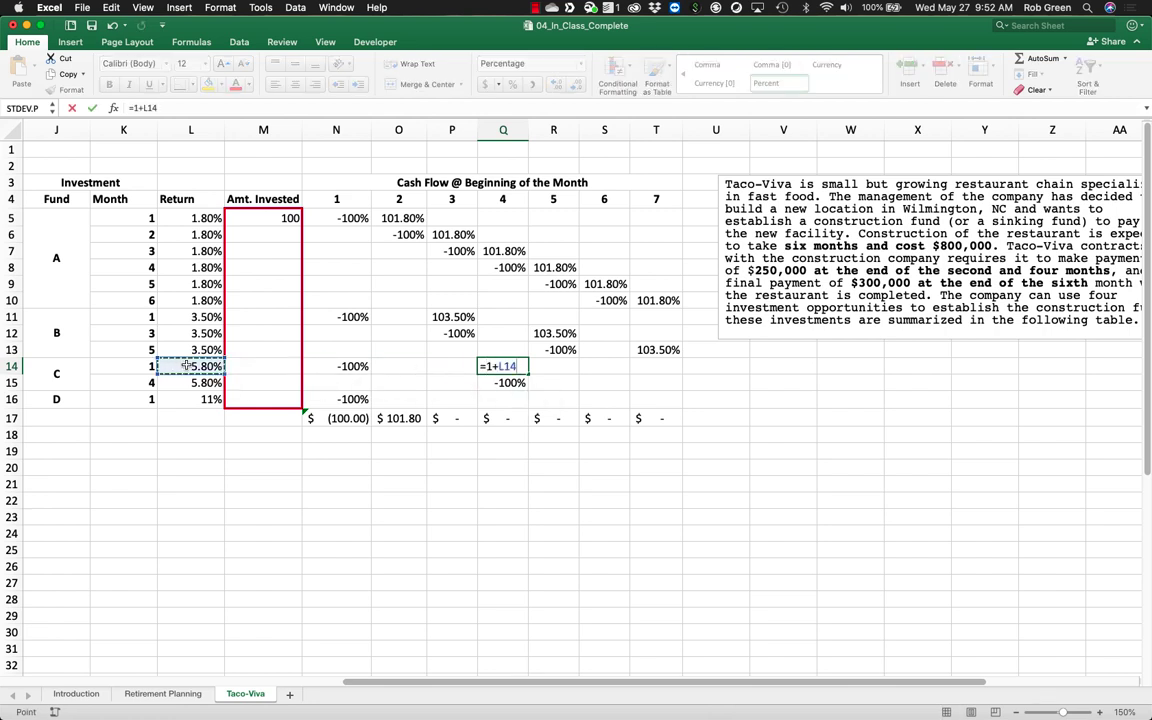
key(super+t)
key(super+t)
key(Return)
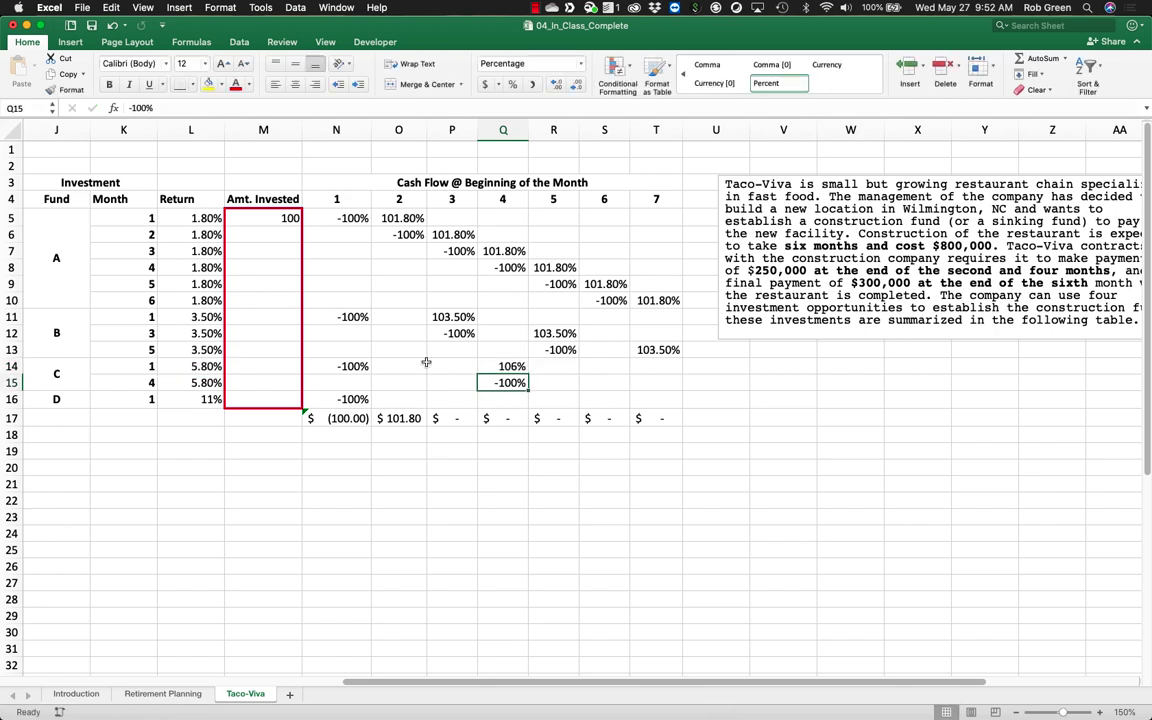
Step: Copy fund C's payback formula from Q14 to T15 and display both percentages with two decimal places
click(511, 367)
key(super+c)
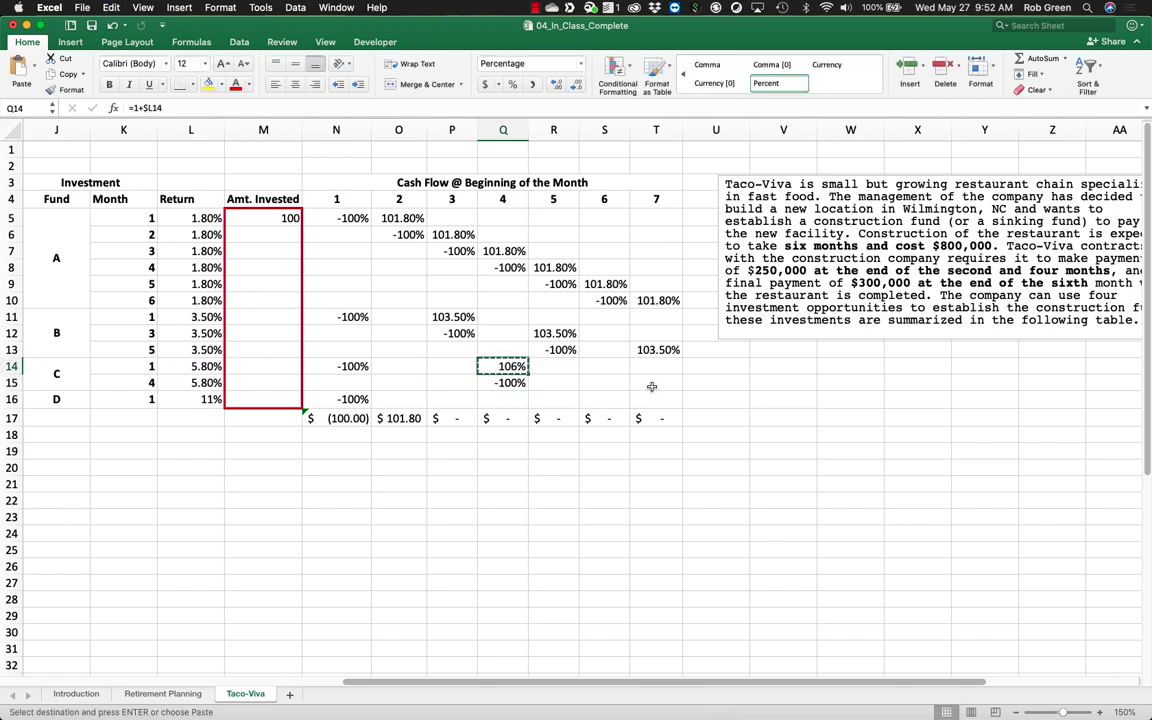
click(651, 383)
key(super+v)
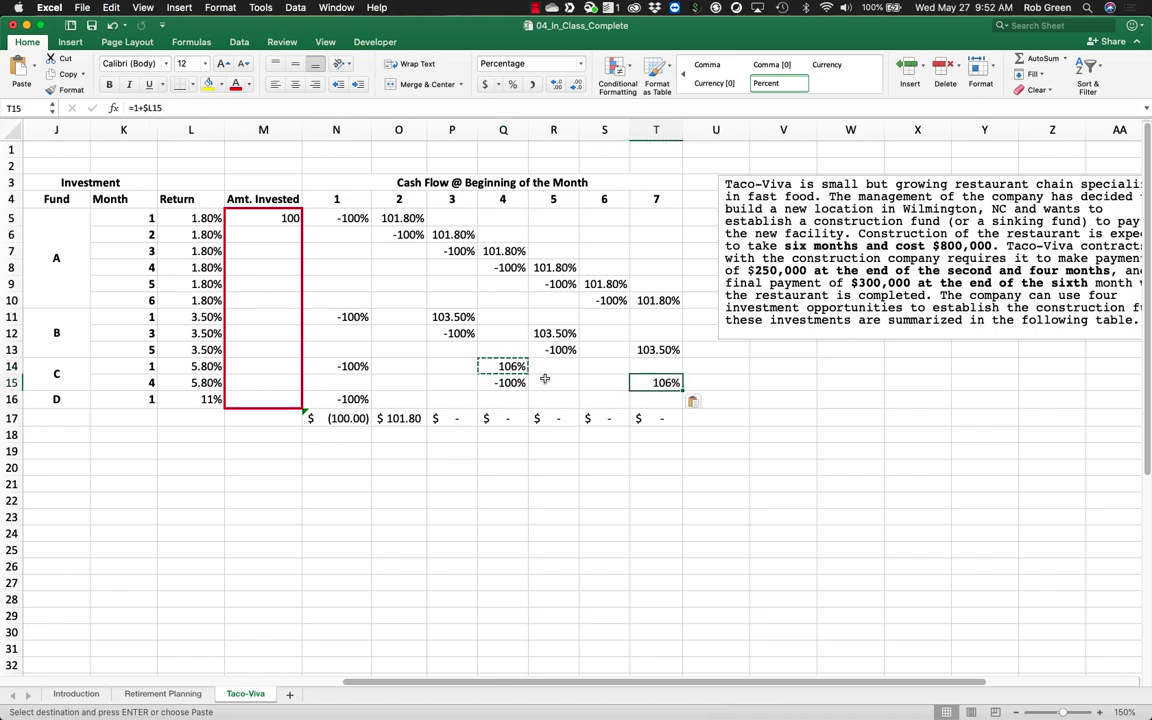
click(555, 84)
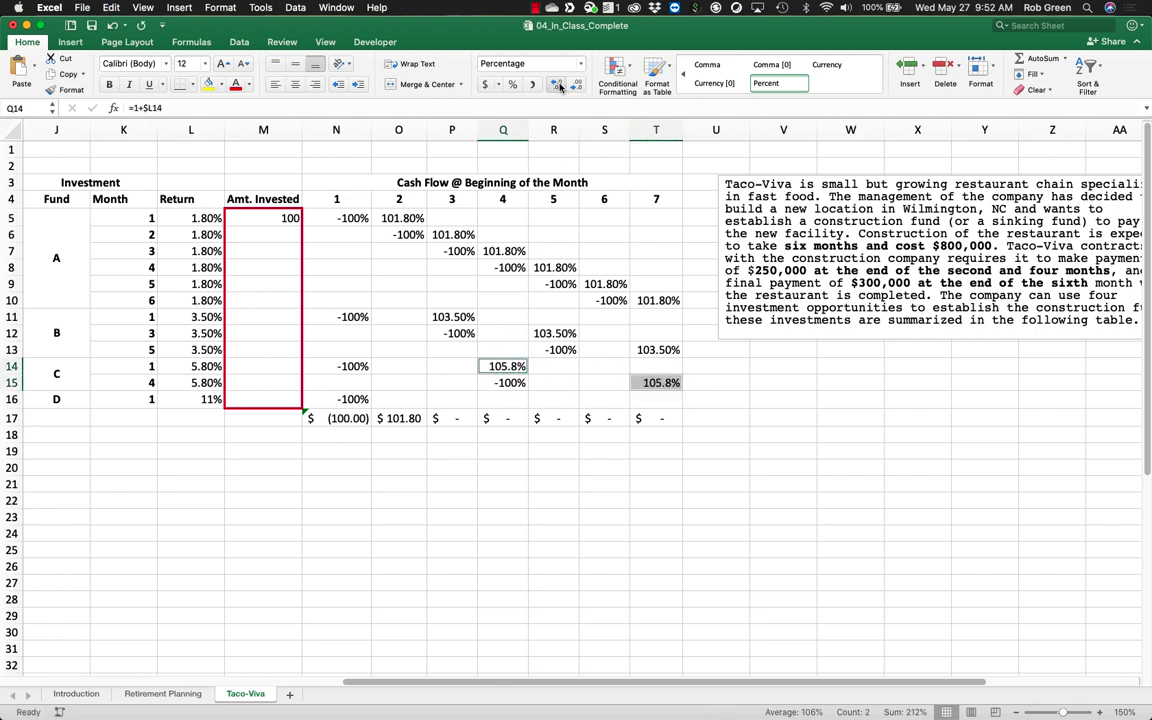
click(555, 84)
click(776, 349)
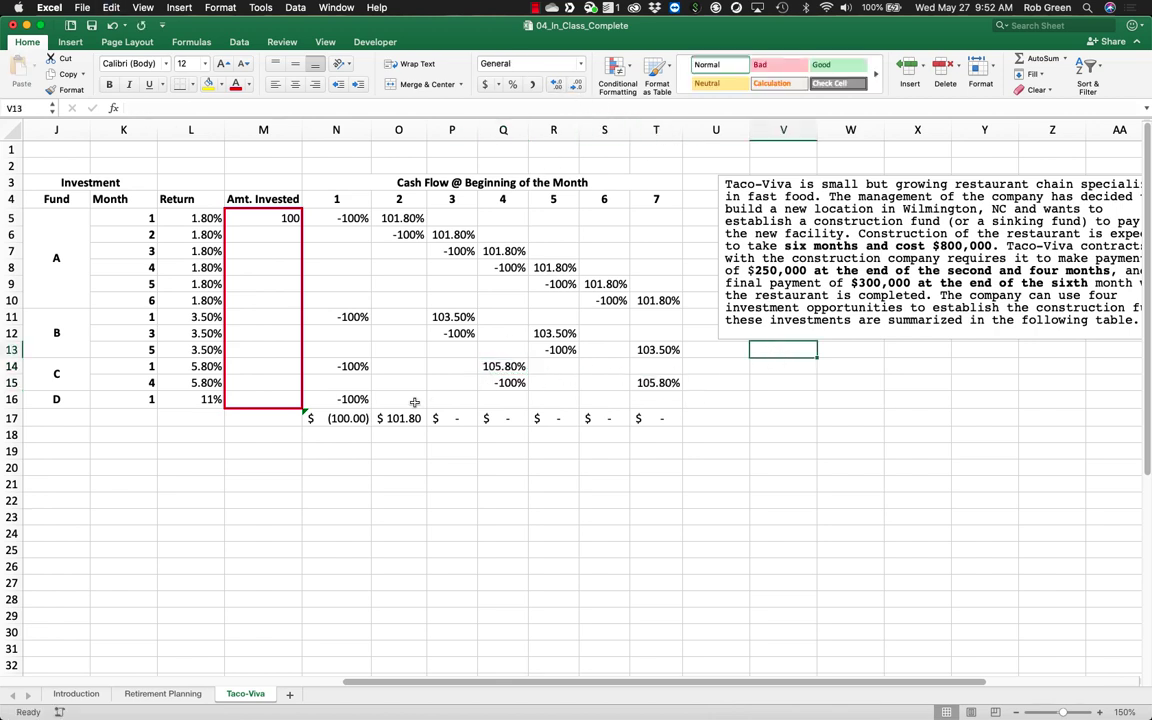
Step: Enter the payback formula =1+$L16 in T16 for fund D and display it with two decimal places
click(336, 399)
click(656, 400)
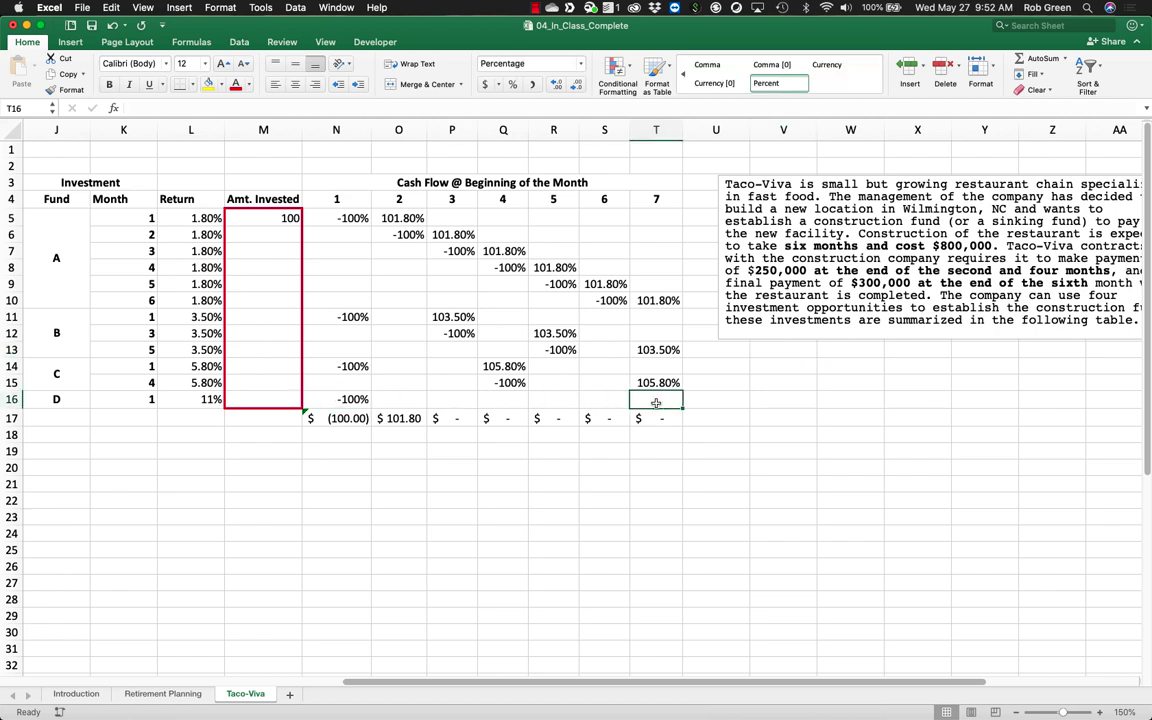
text(=1+)
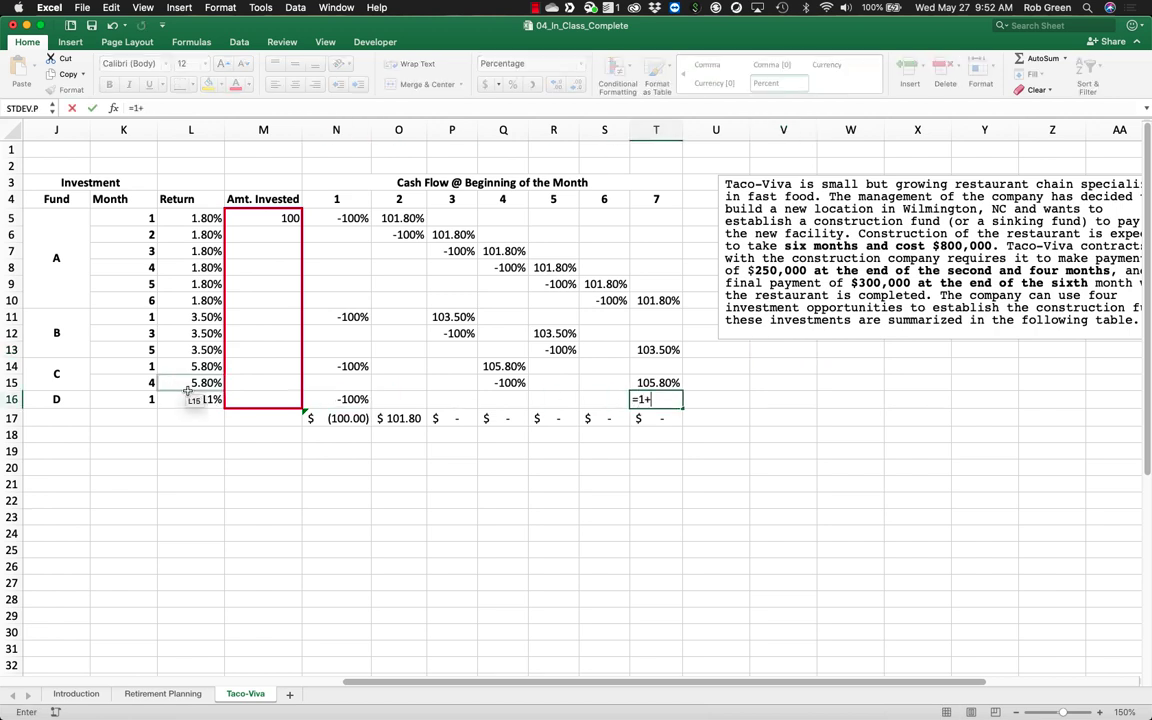
click(201, 400)
key(super+t)
key(super+t)
key(super+t)
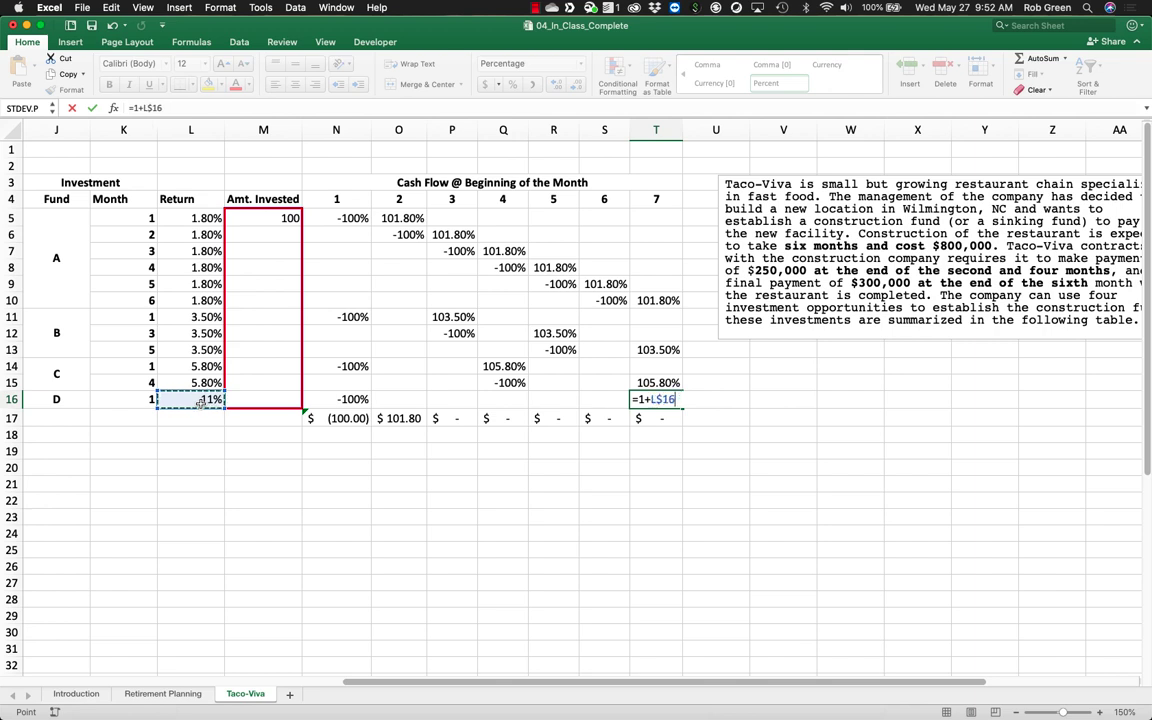
key(Return)
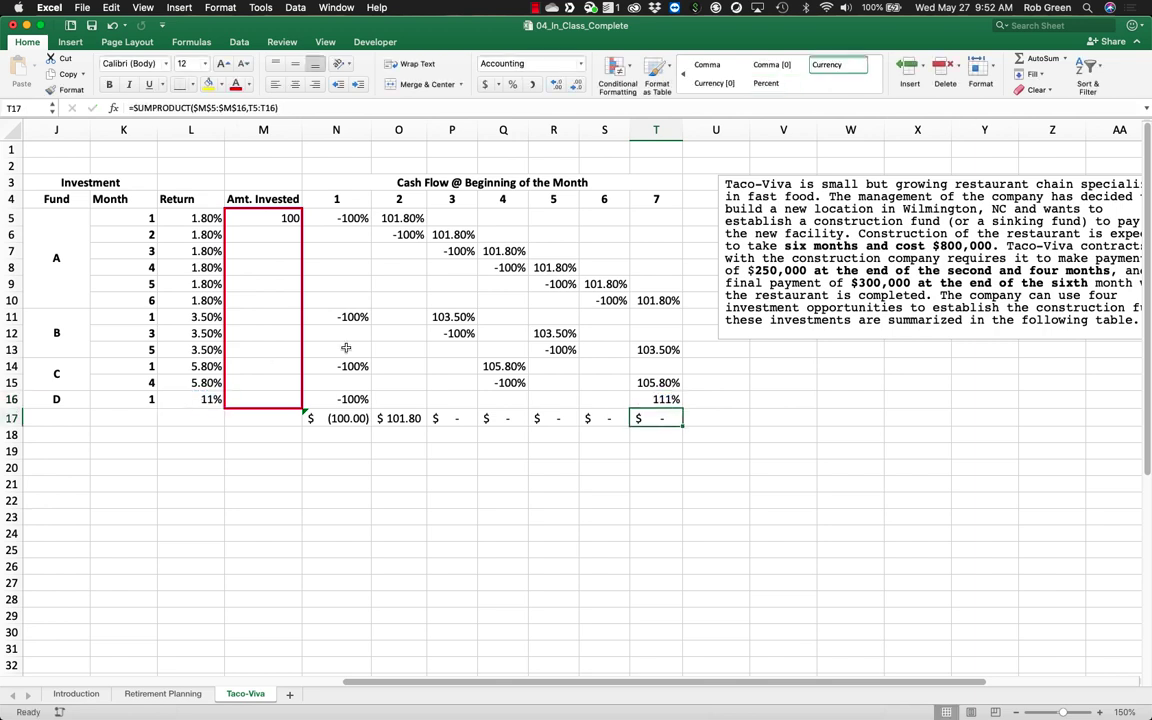
click(631, 398)
click(551, 86)
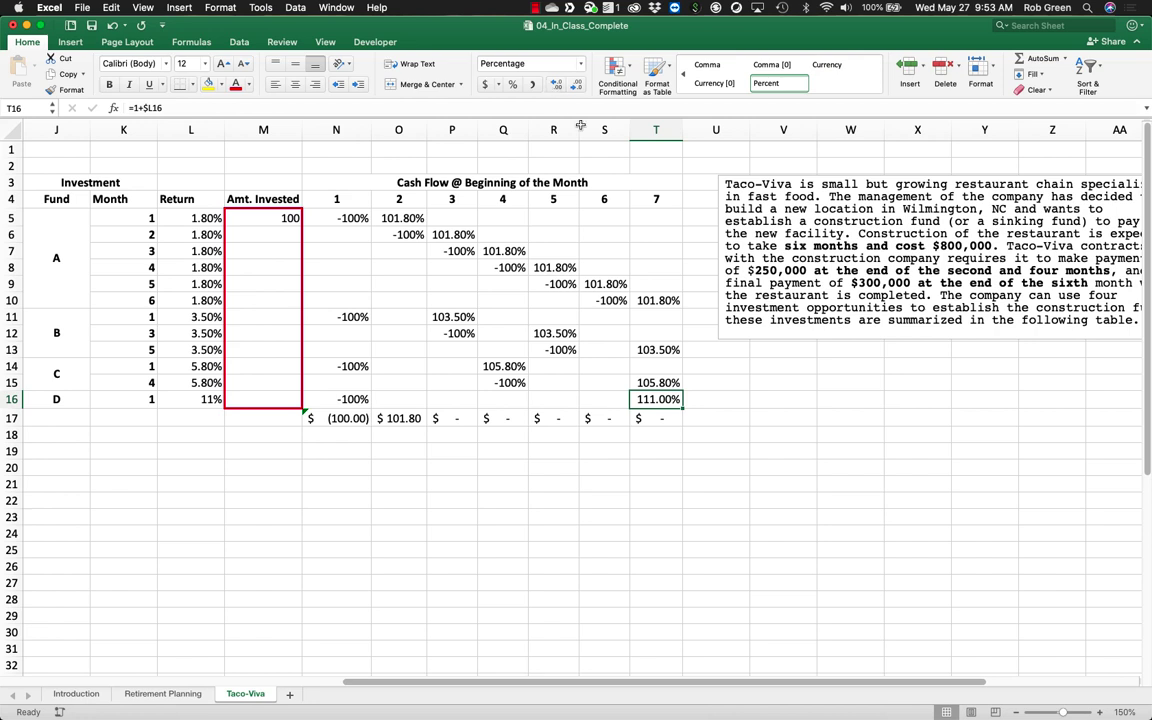
click(783, 434)
Step: Set a thick blue outline border around the cash flow coefficients in N5:T16
drag(651, 216, 348, 400)
right_click(348, 405)
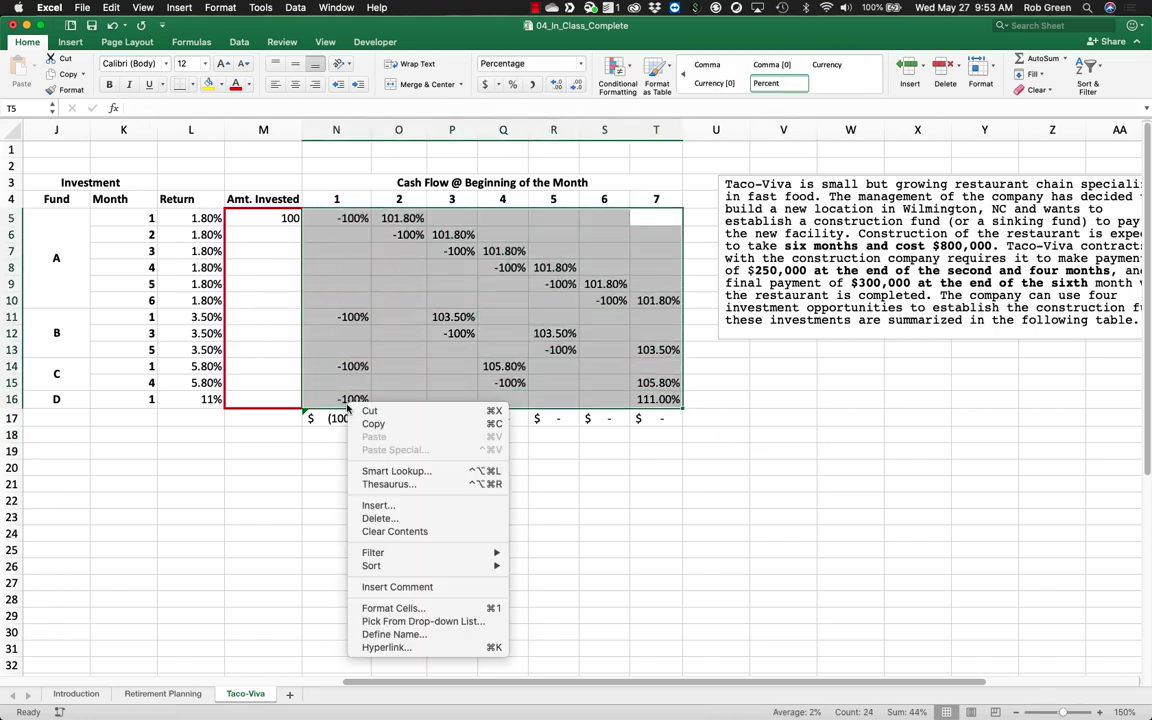
click(418, 608)
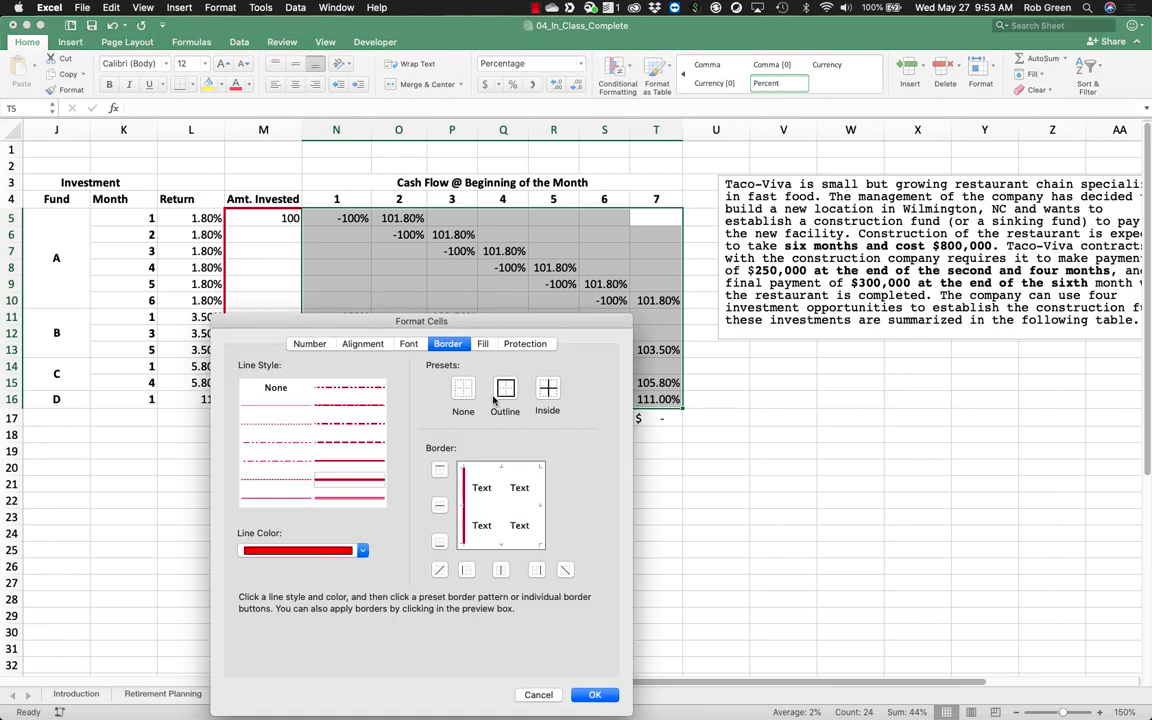
click(503, 397)
click(361, 550)
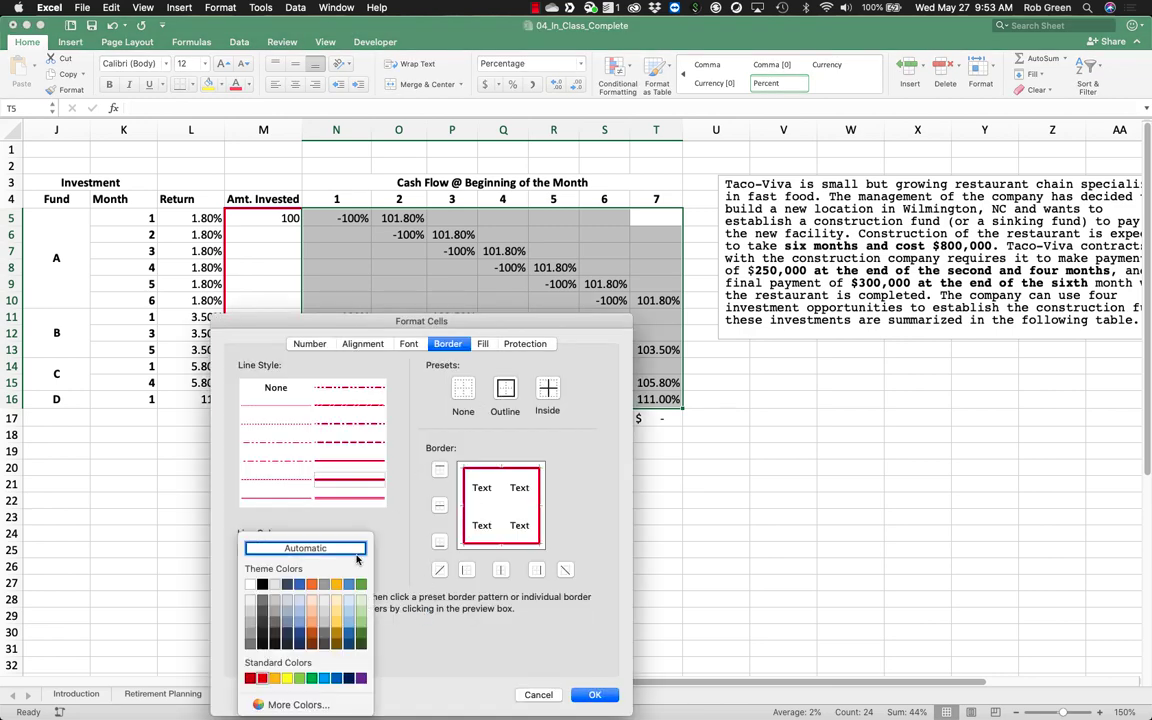
click(337, 679)
Step: Give the cash flow block N5:T16 a light grey background fill and apply the cell formatting
click(484, 344)
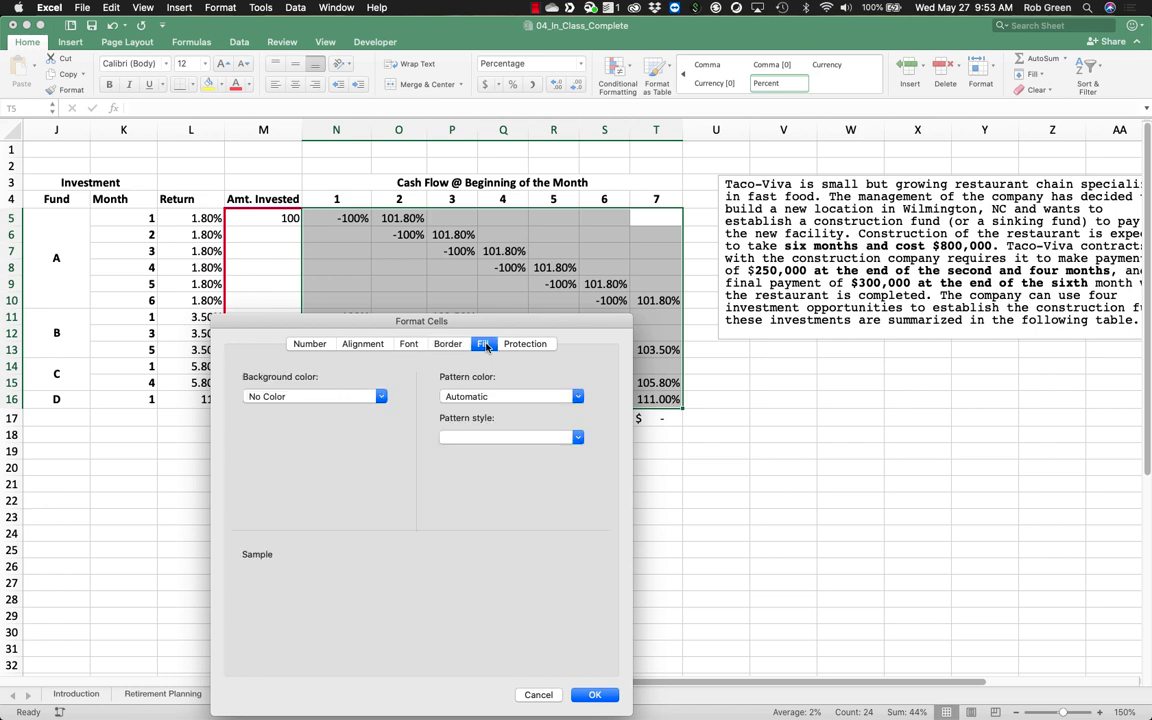
click(324, 397)
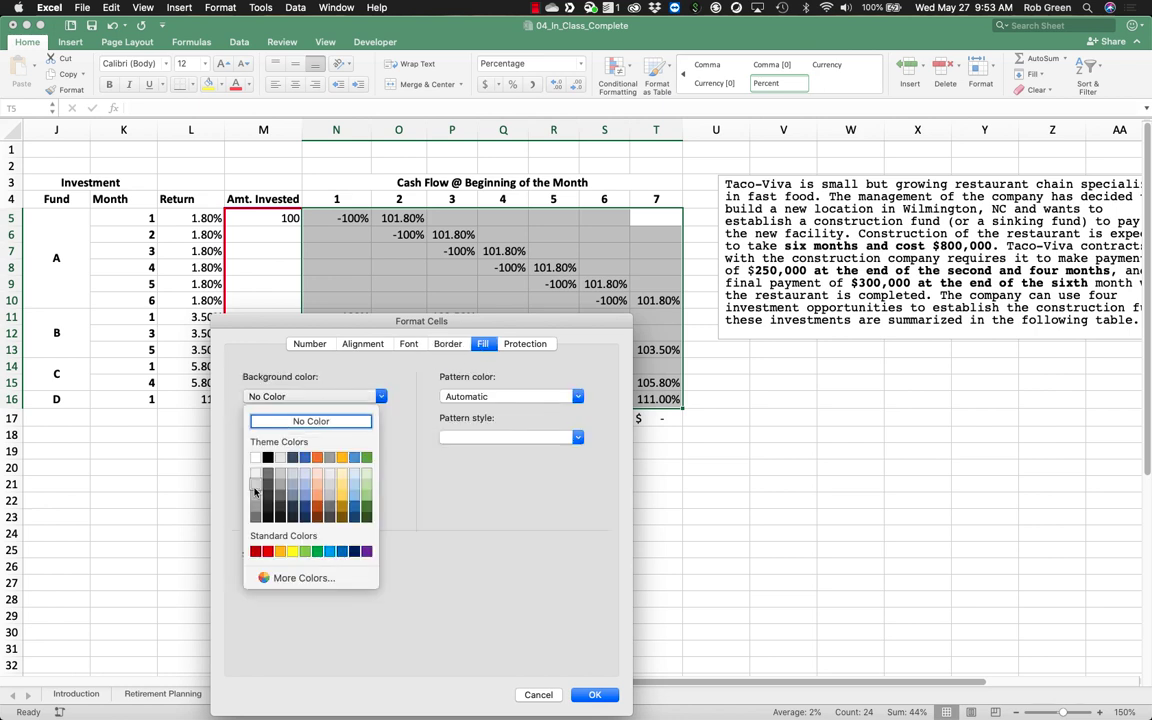
click(252, 425)
click(593, 695)
click(670, 488)
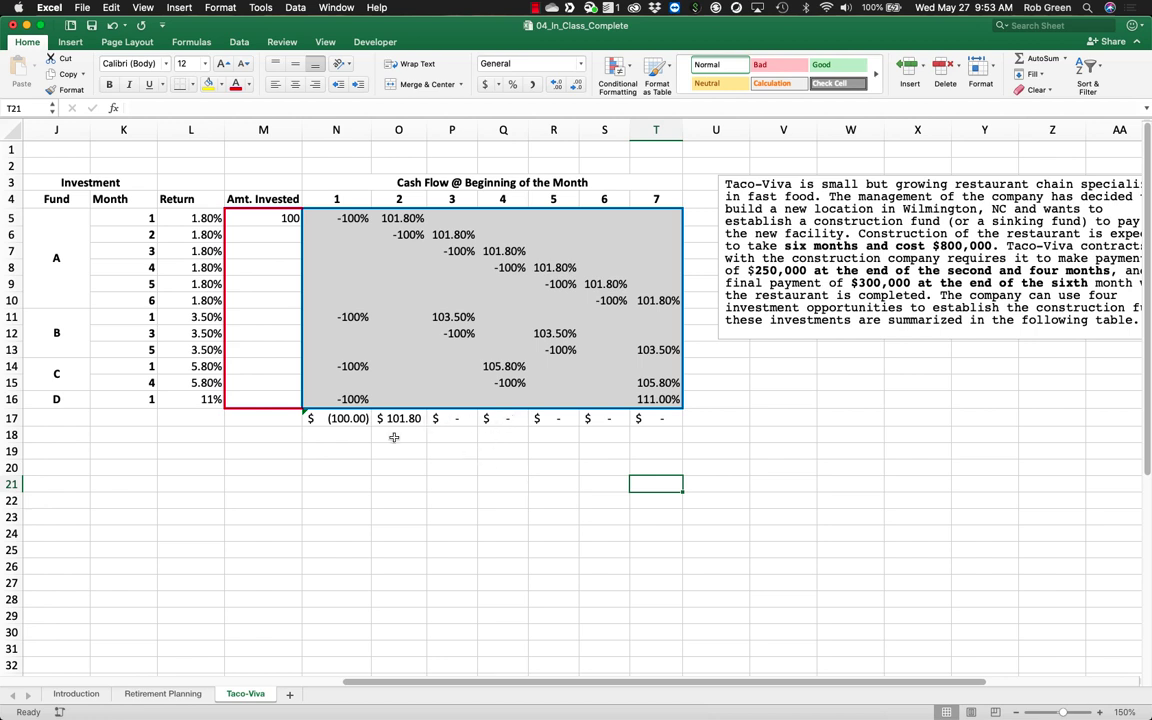
Step: Enter an equals sign in P18 and the required month 3 payment of 250 in P19
click(456, 437)
text(=)
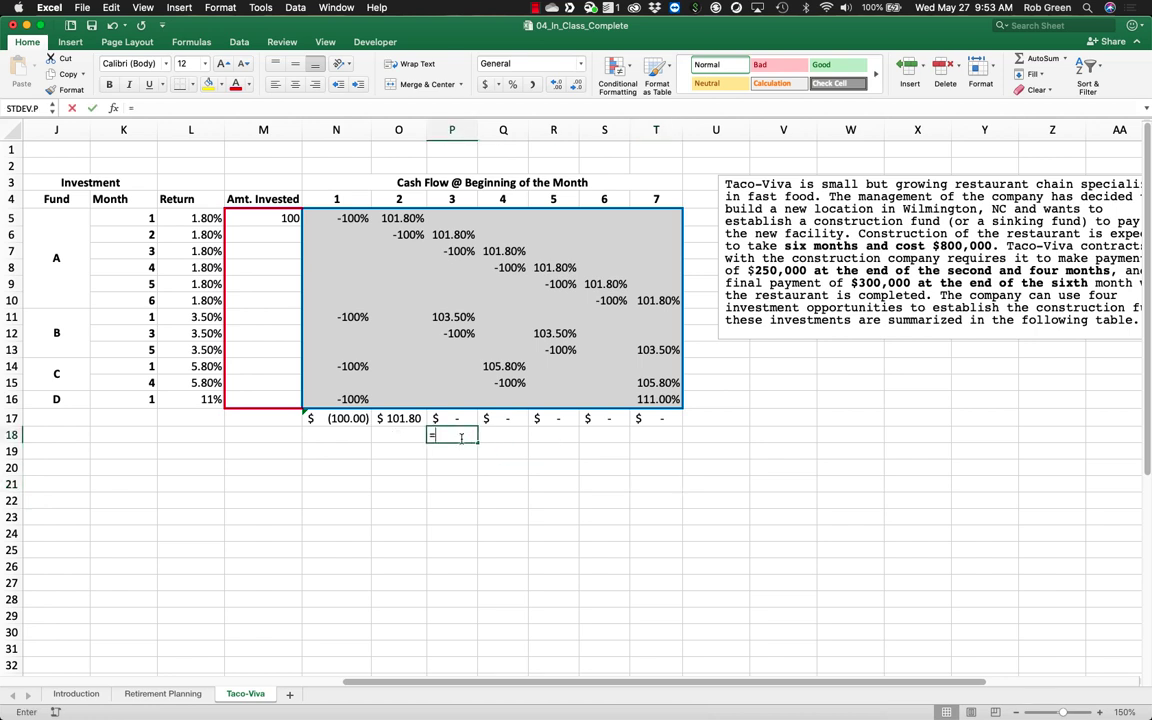
key(Return)
text(250)
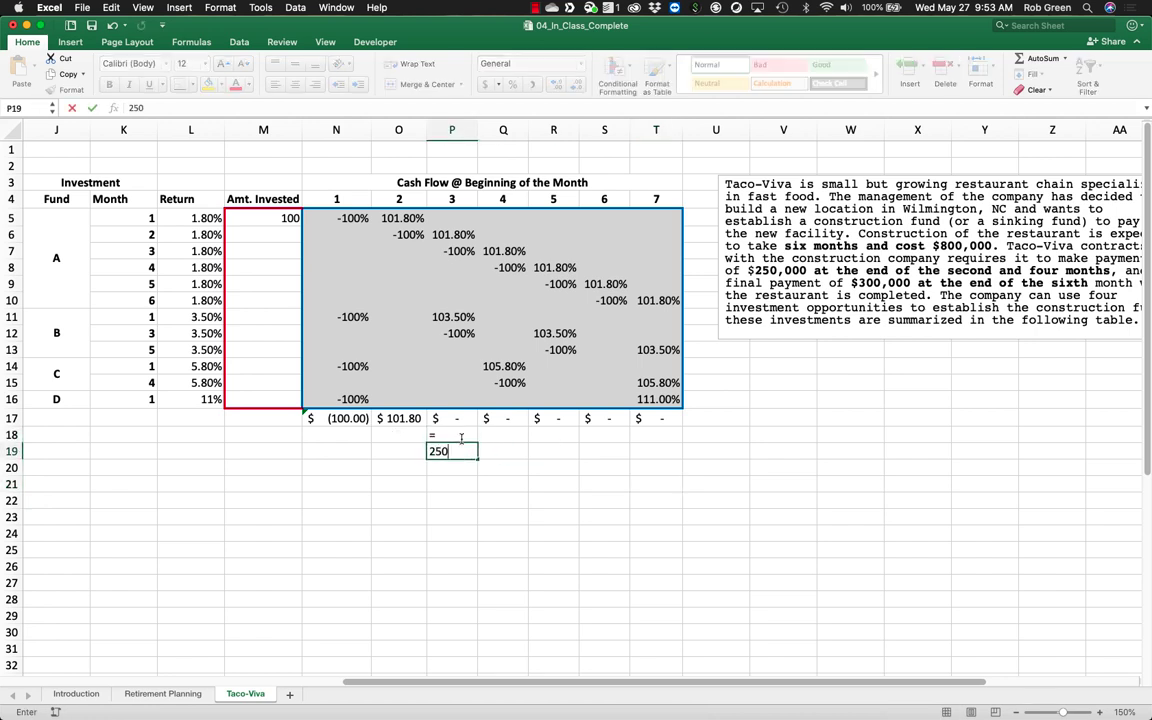
key(Tab)
Step: Format the payment in P19 as dollar accounting currency and centre the equals sign in P18
key(Left)
key(Up)
key(shift+Down)
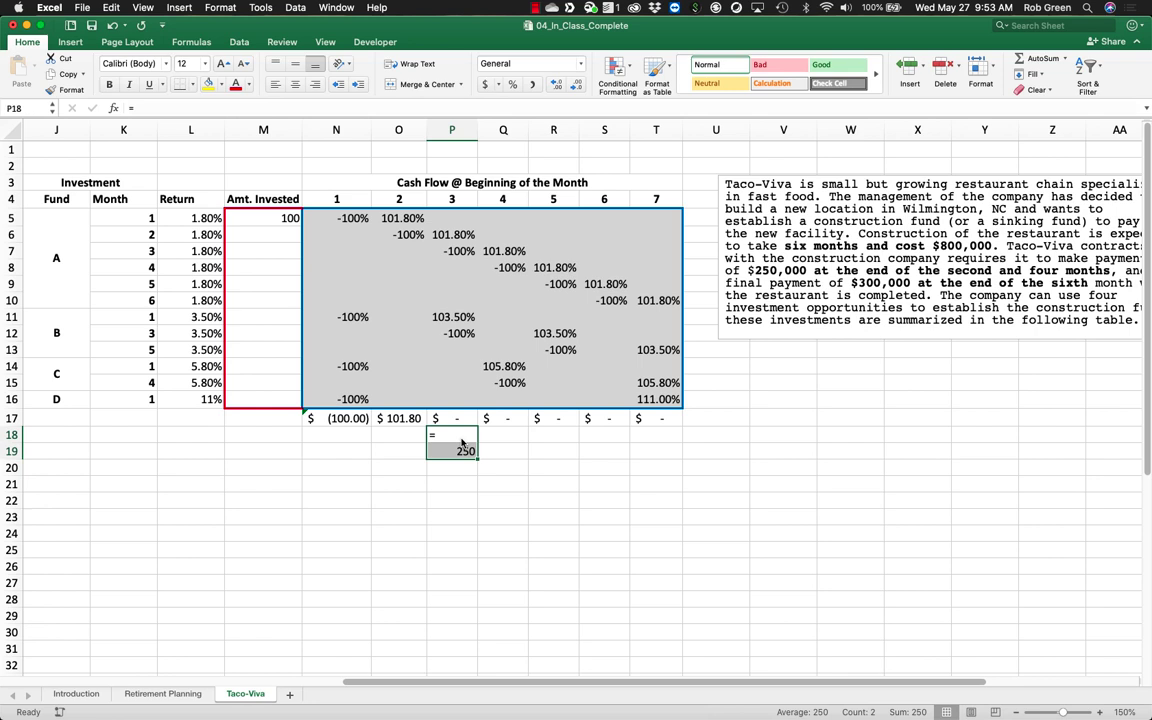
click(458, 452)
click(485, 84)
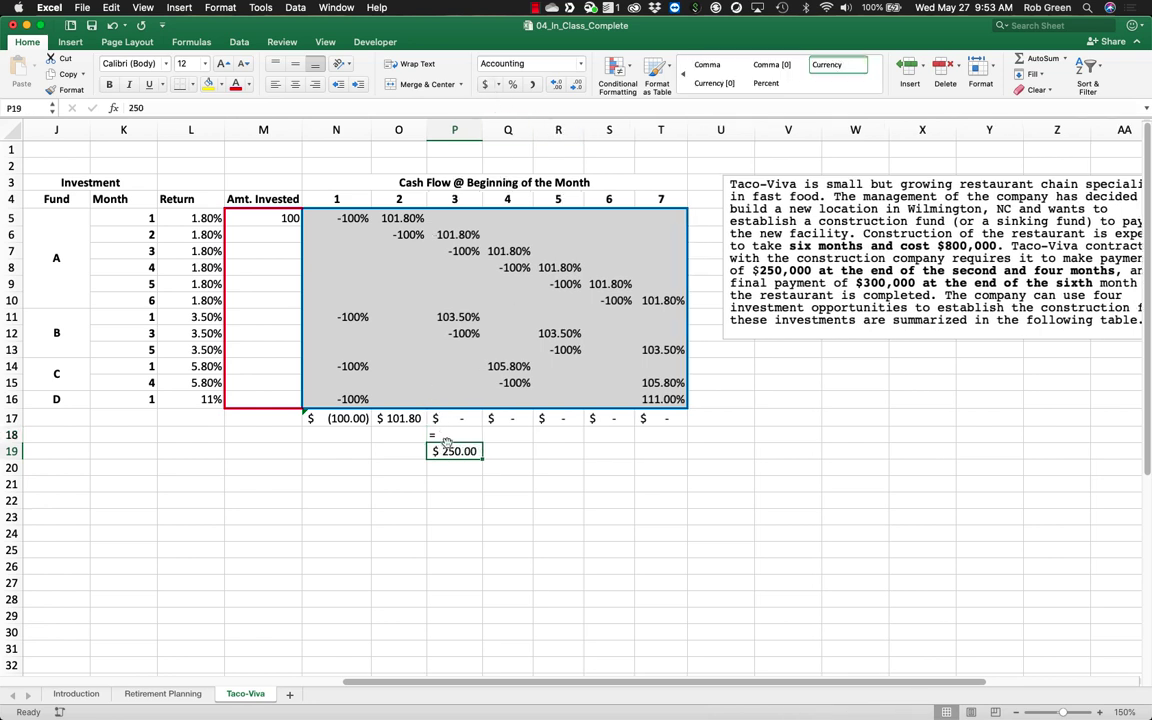
key(Up)
click(295, 85)
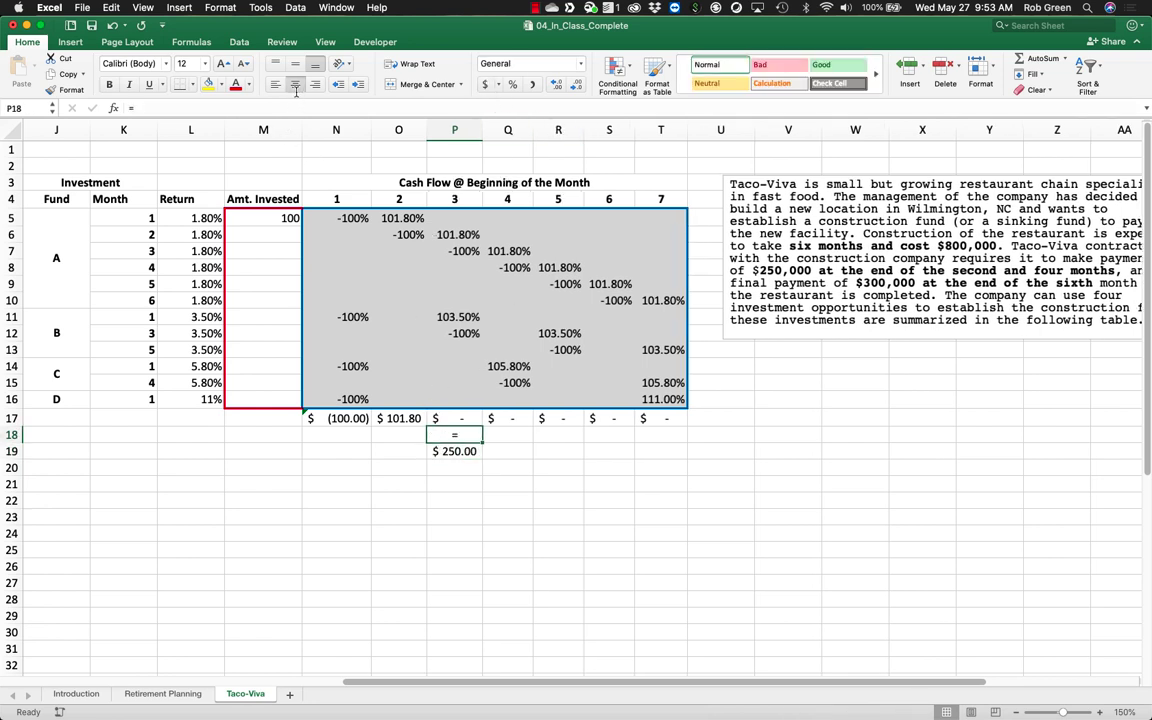
click(496, 446)
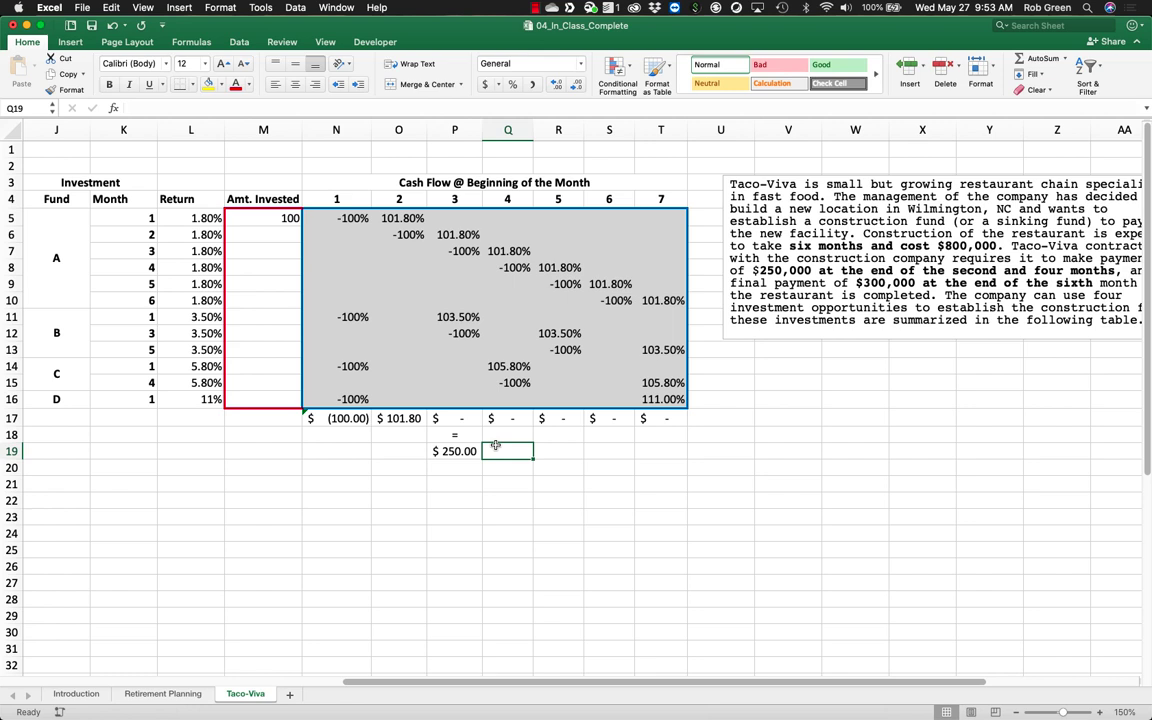
Step: Enter the month 5 payment of 250 in R19, copy P18:P19 onto R18:R19, and widen column R to fit
click(564, 447)
text(250)
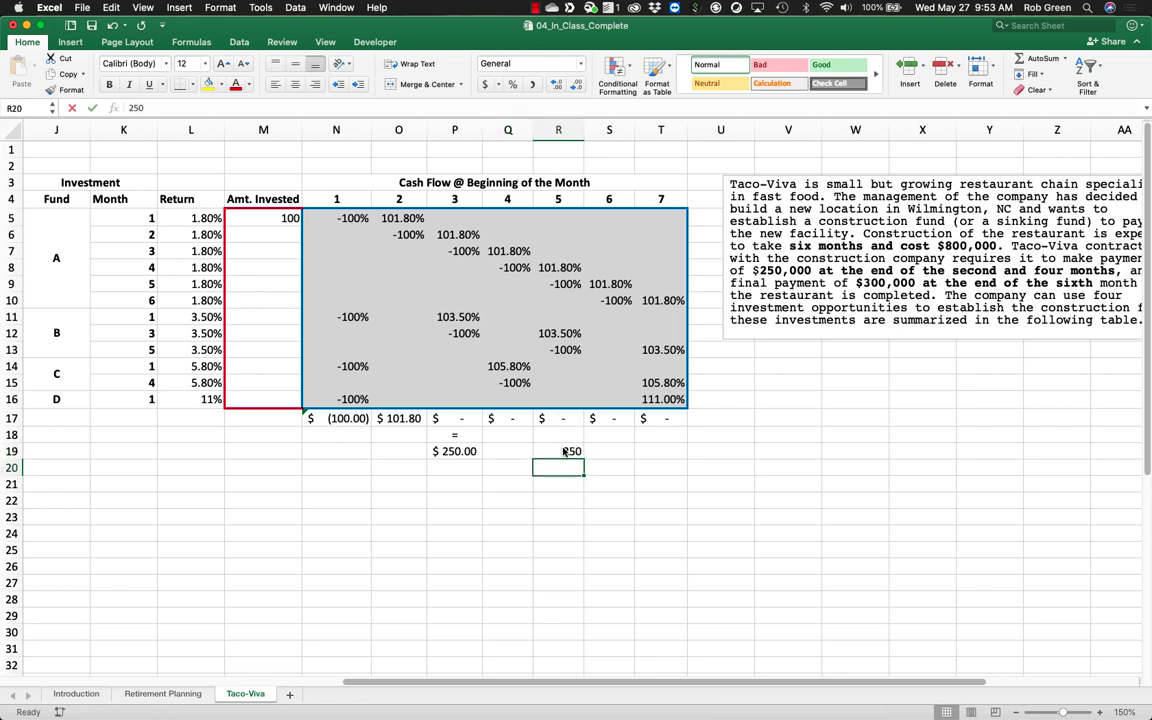
key(Return)
drag(458, 432, 455, 451)
key(super+c)
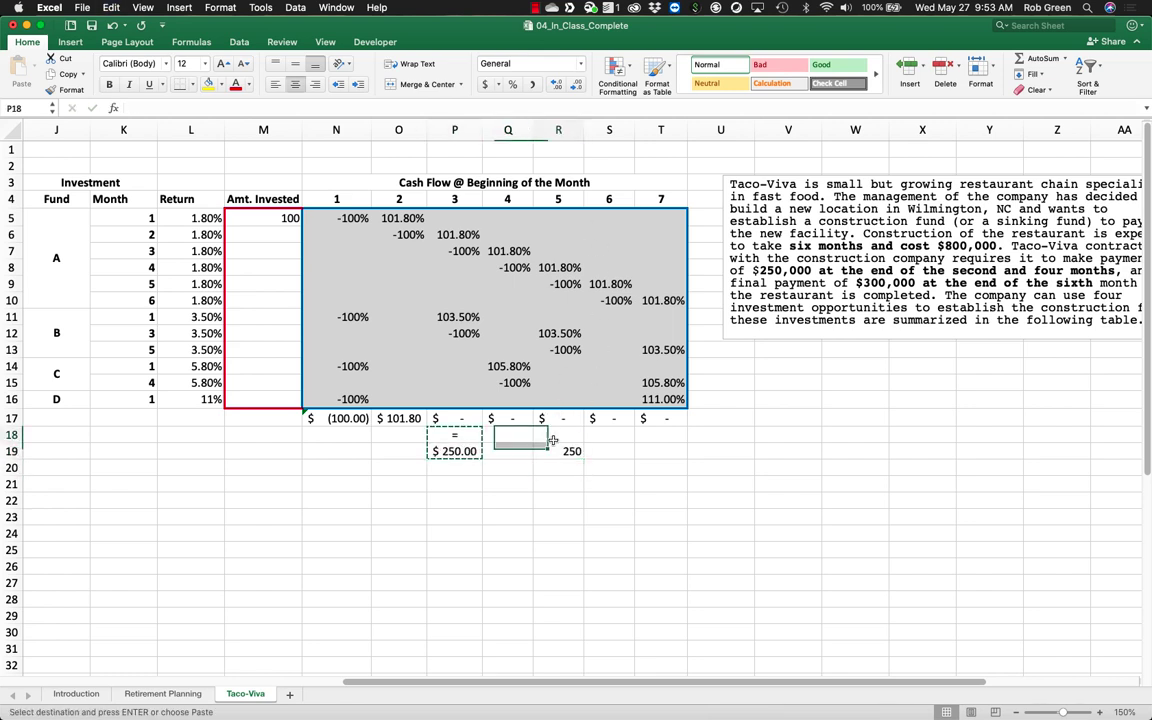
click(557, 436)
key(super+v)
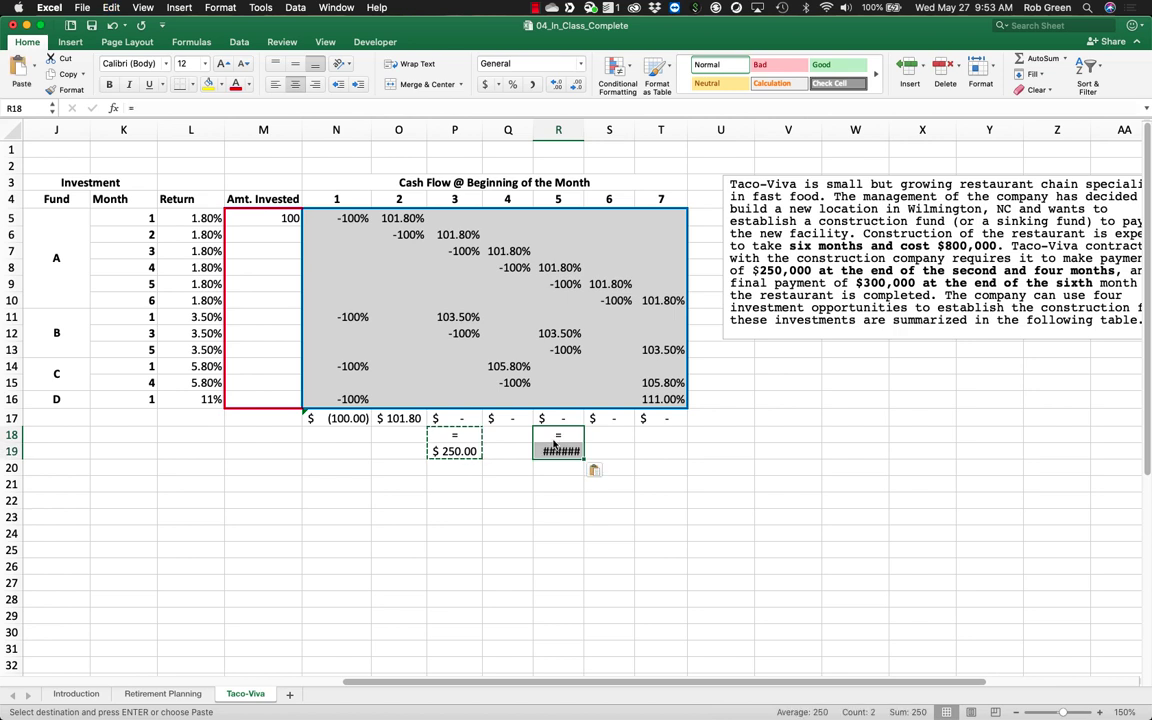
double_click(584, 130)
Step: Enter the final month 7 payment of 300 in T19 and an equals sign in T18
click(674, 451)
text(300)
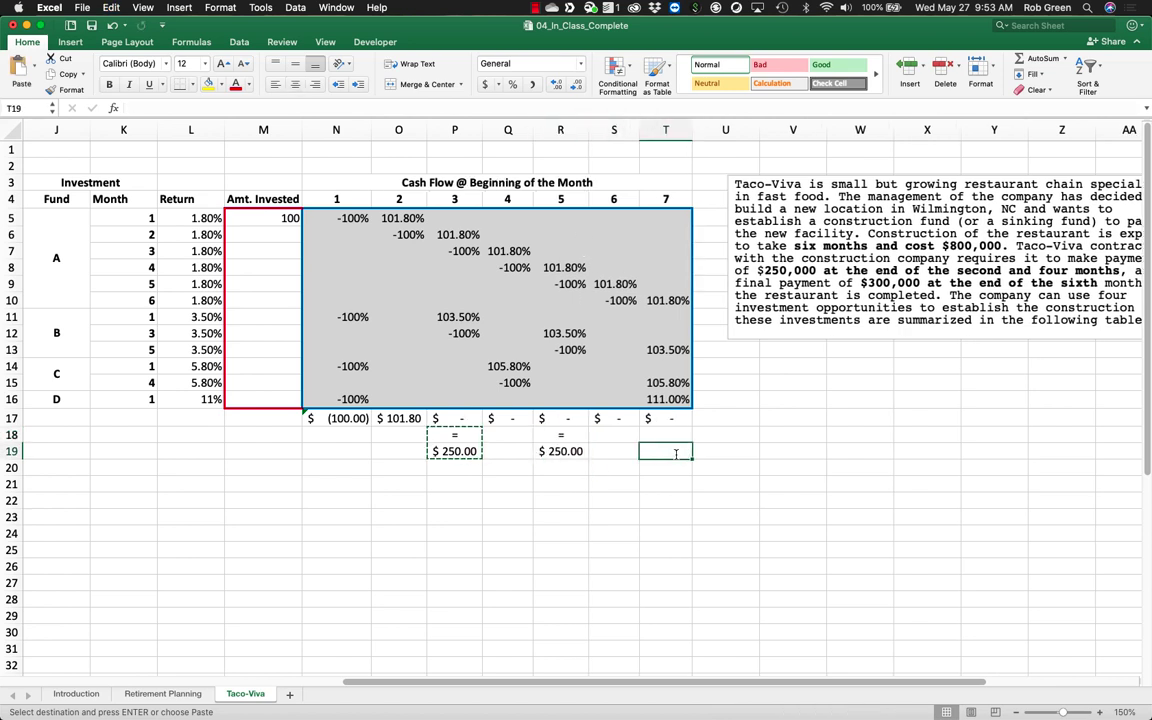
key(Return)
click(673, 436)
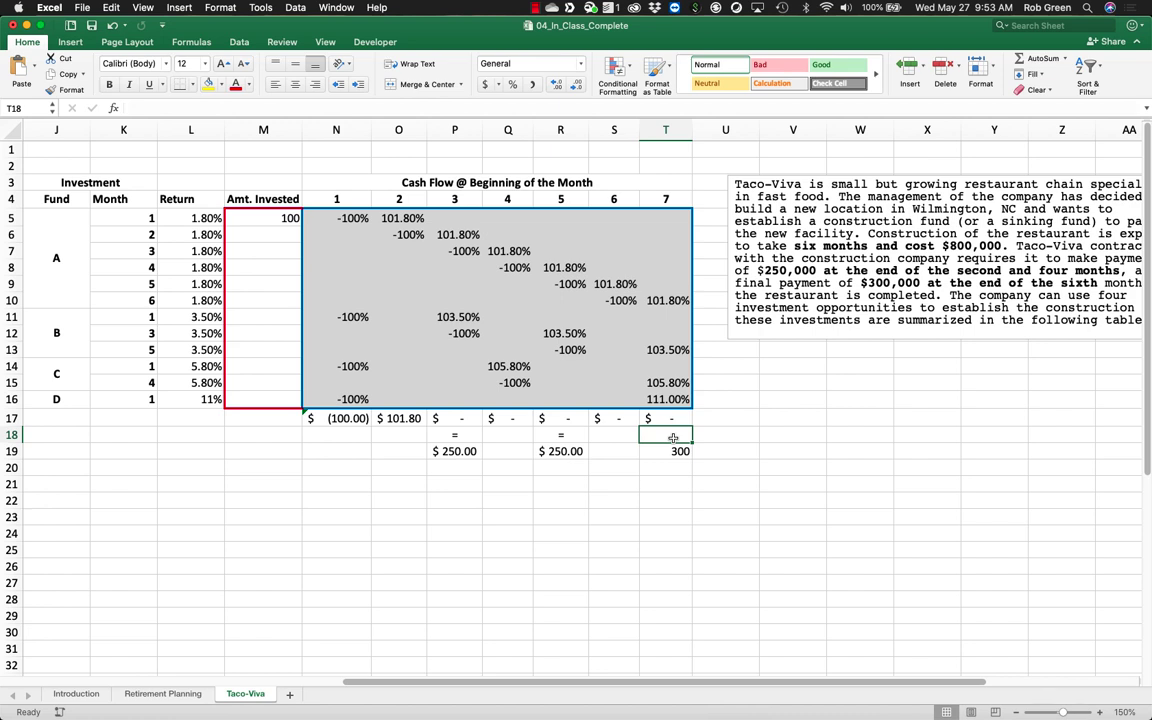
text(=)
key(Return)
Step: Centre T18:T19 and format the payment row N19:T19 as dollar accounting currency
drag(673, 437, 673, 451)
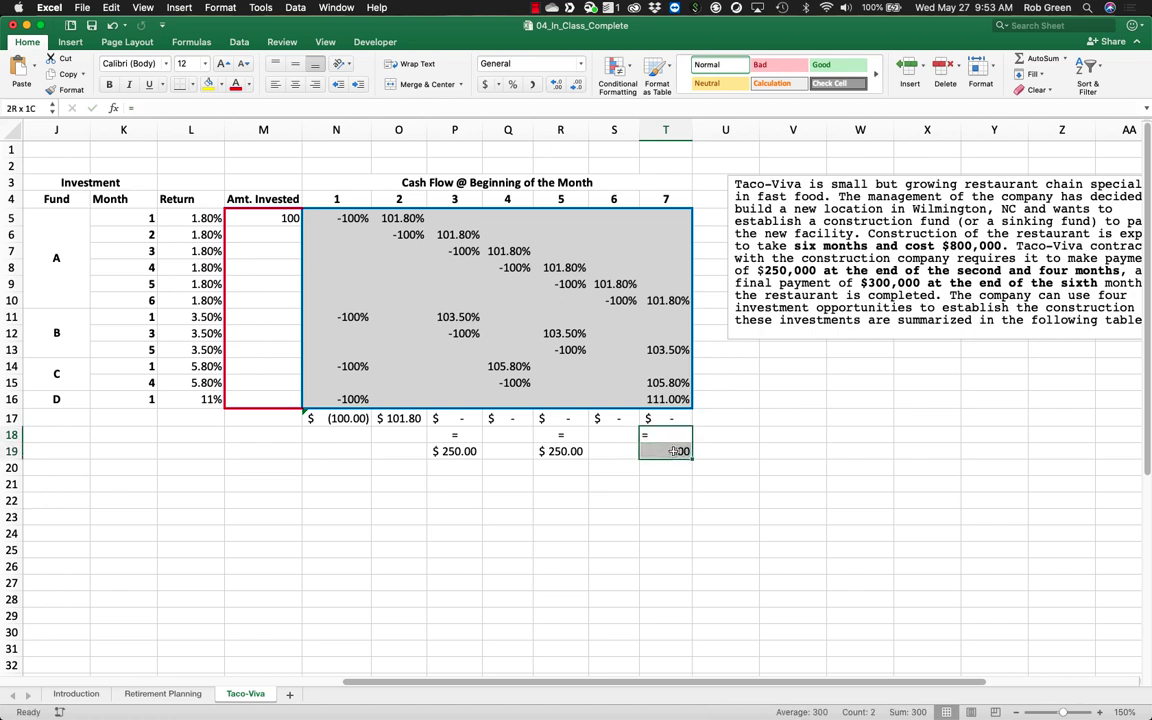
click(296, 85)
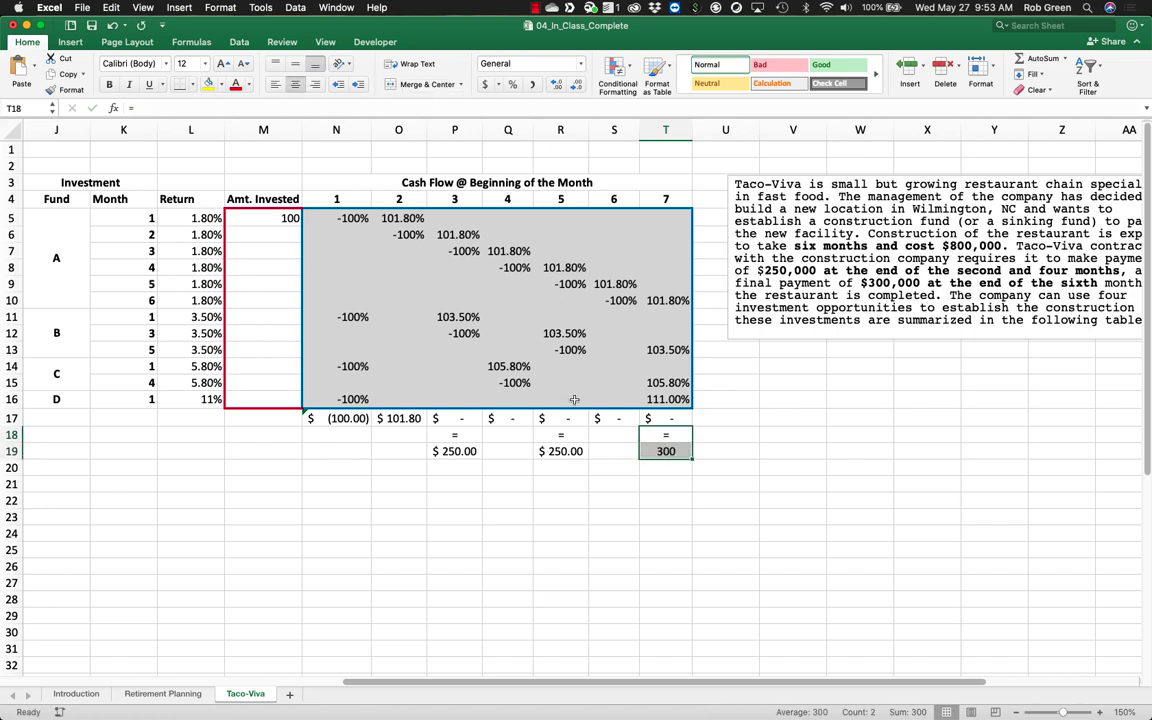
drag(670, 451, 330, 452)
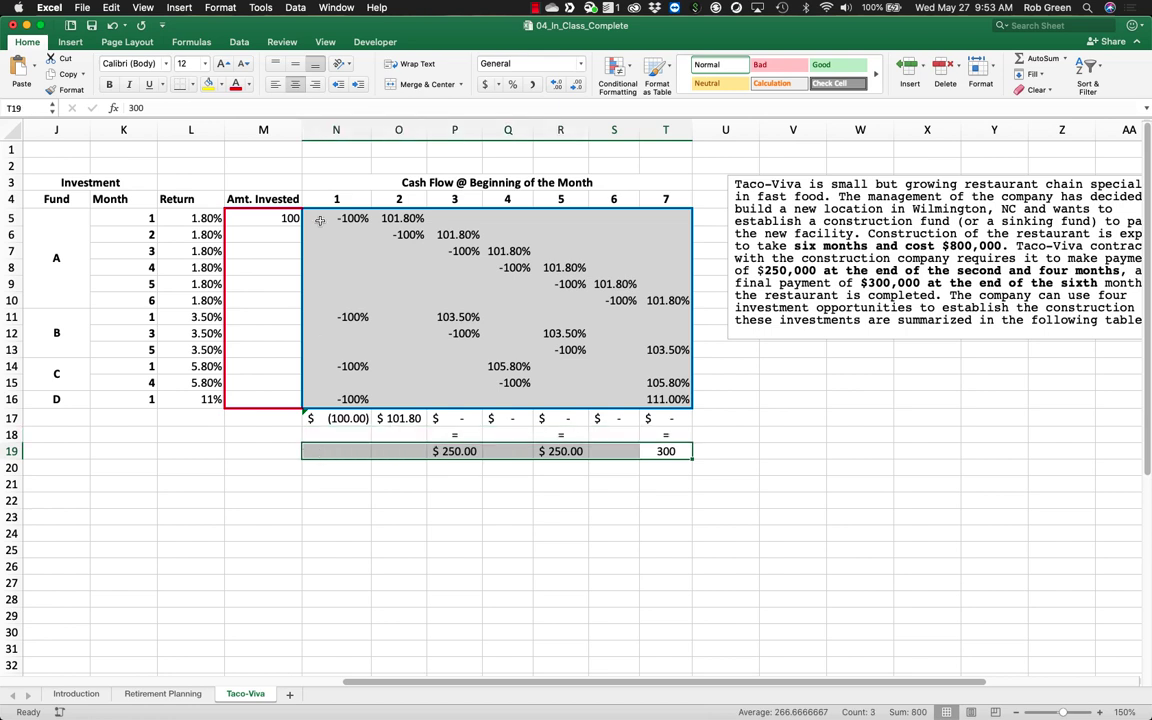
click(502, 88)
click(663, 515)
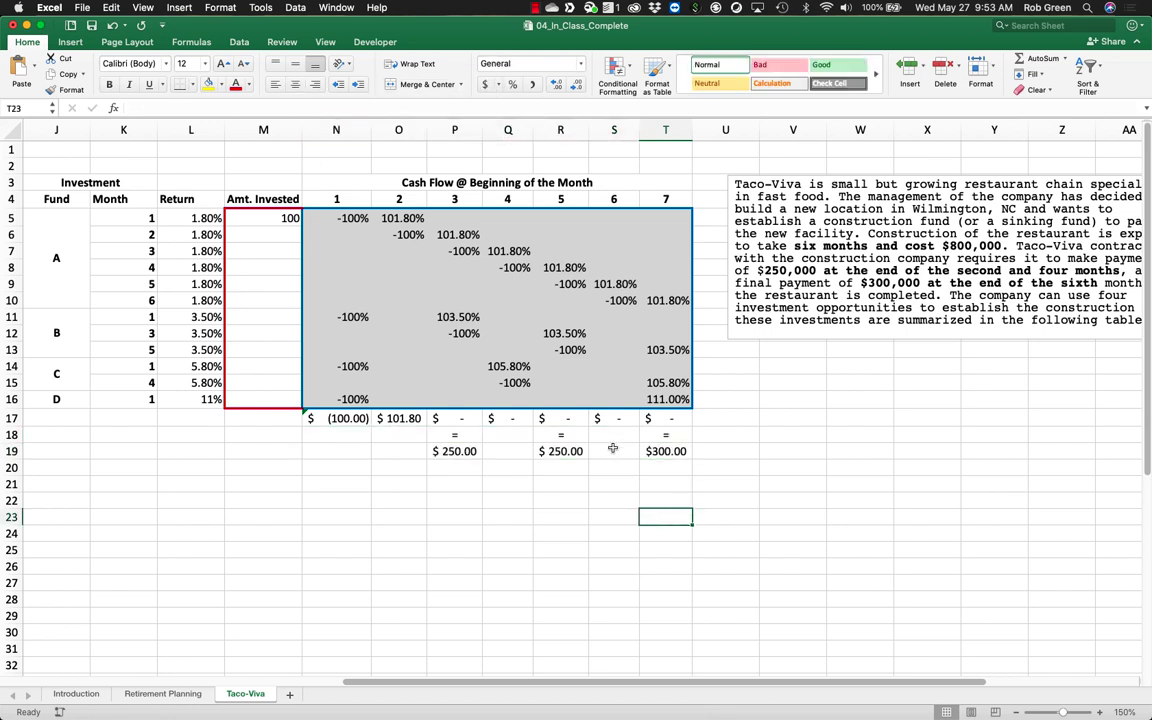
Step: Enter 0 as the required payment for months 6, 4 and 2 in S19, Q19 and O19
click(614, 453)
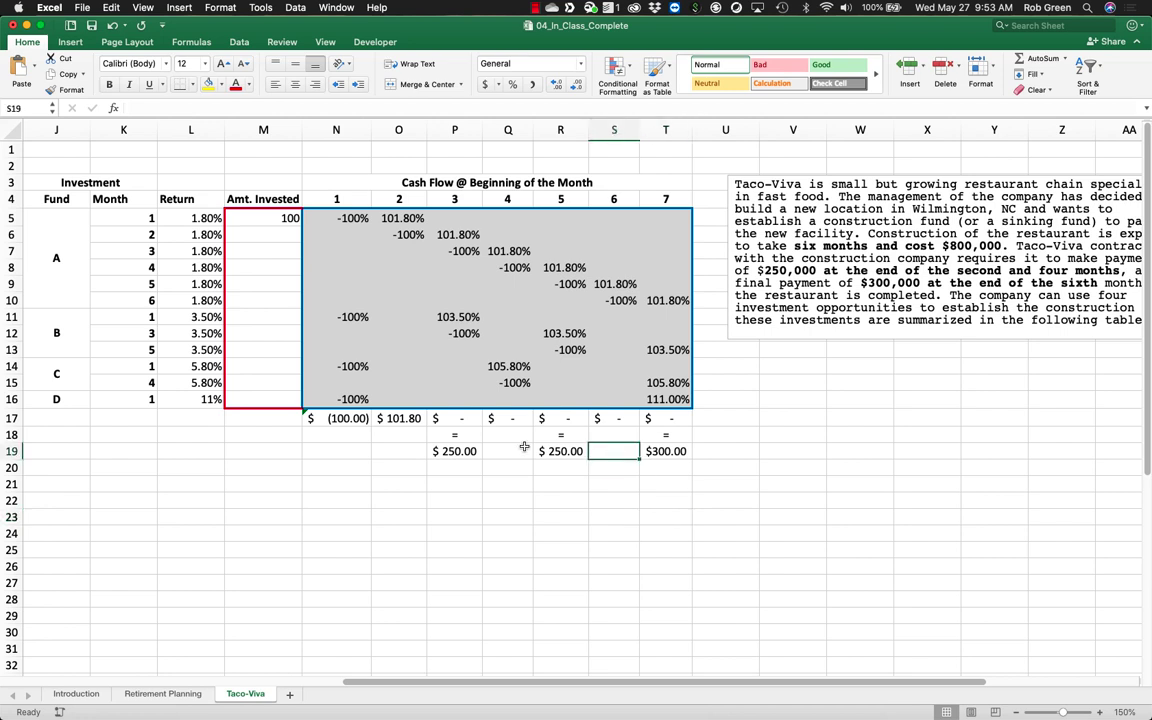
text(0)
click(507, 449)
text(0)
click(393, 450)
text(0)
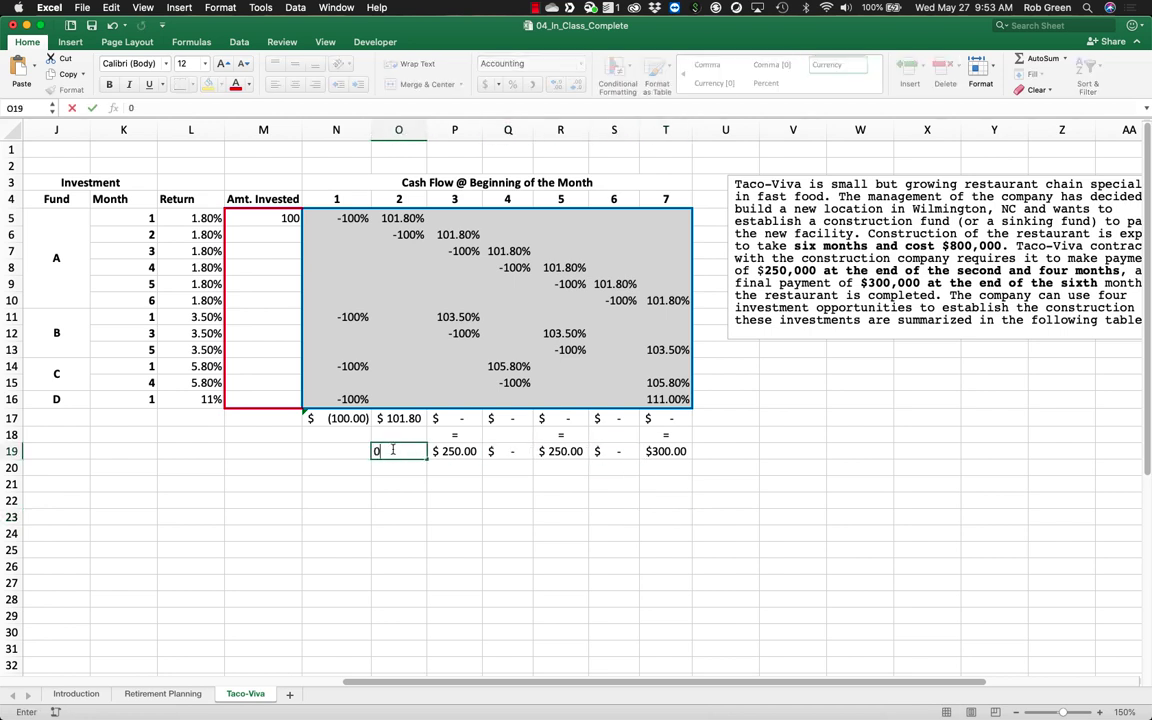
key(Return)
Step: Choose a light grey background fill for the required payments in O19:T19
drag(386, 452, 667, 451)
right_click(667, 451)
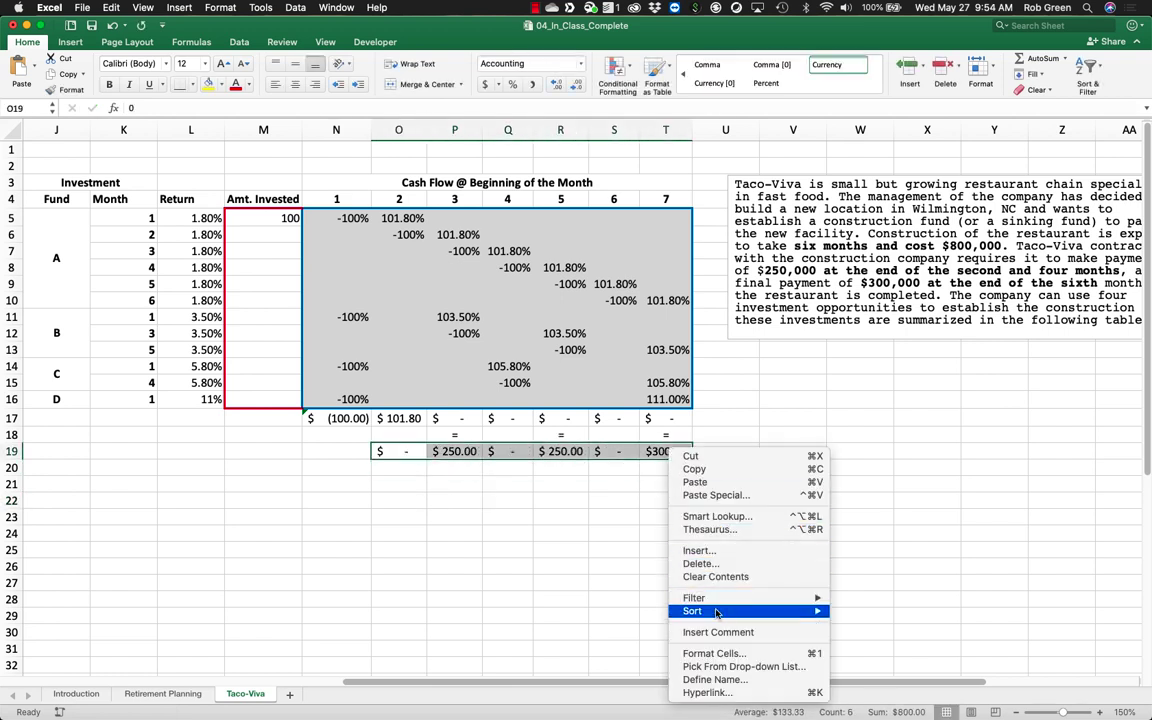
click(728, 654)
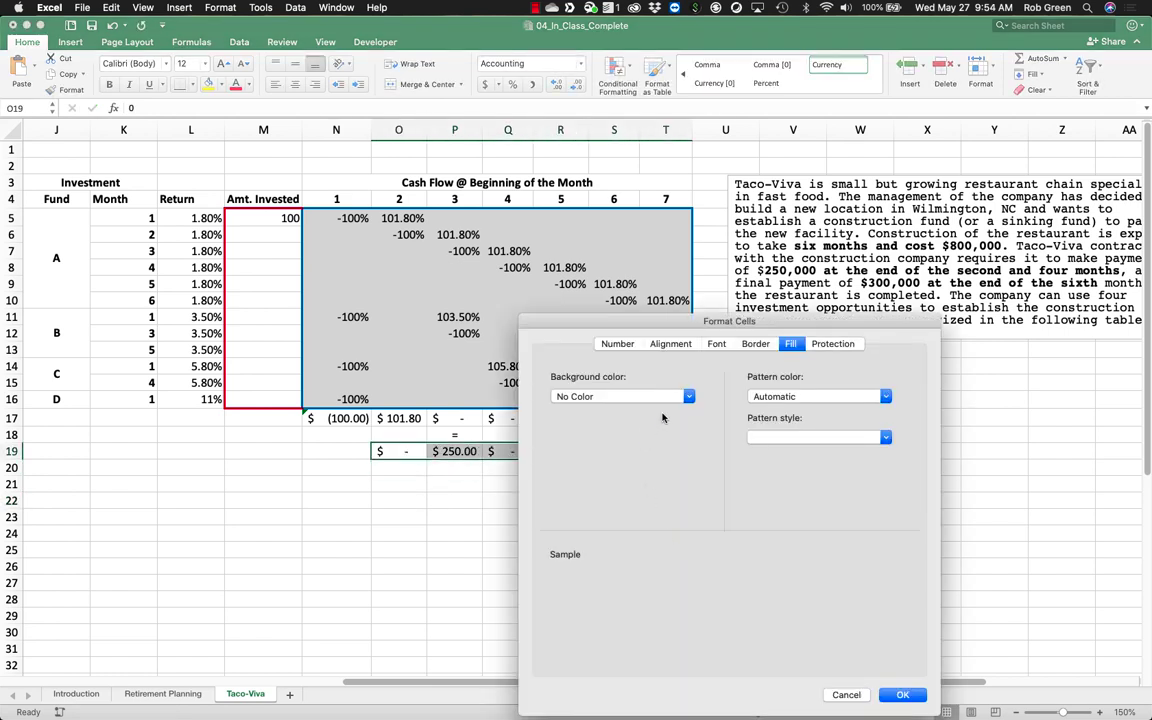
click(688, 396)
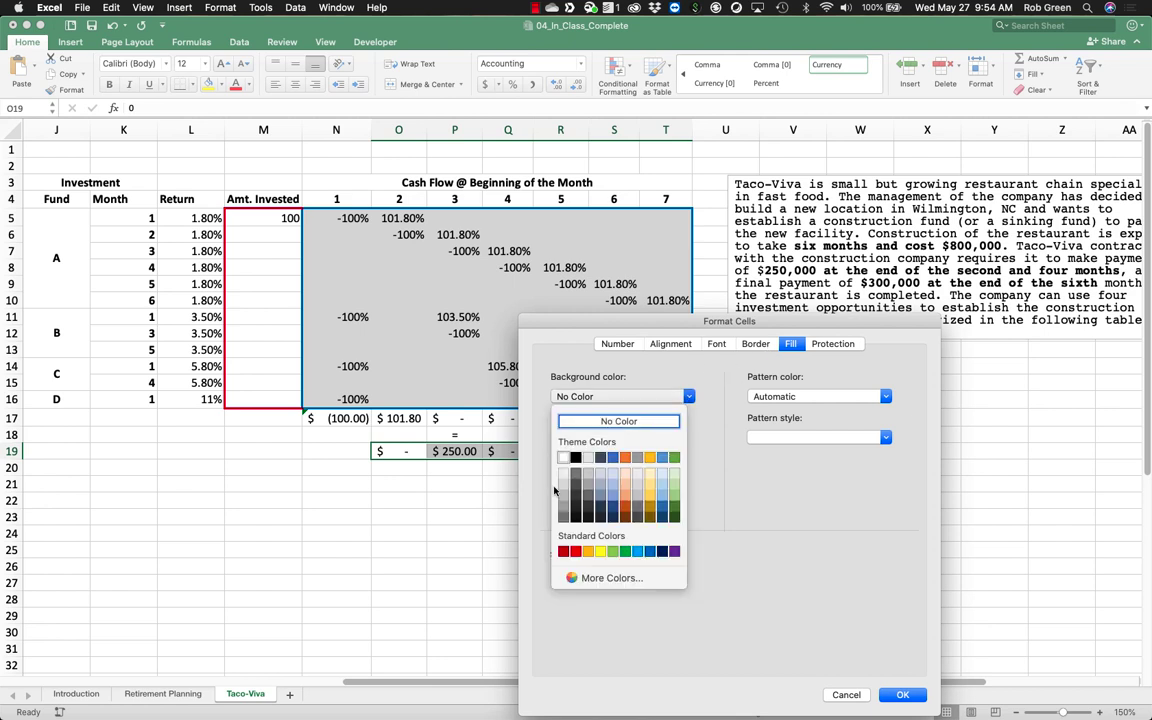
click(566, 440)
Step: Set a thick blue outline border around O19:T19 and apply the cell formatting
click(756, 343)
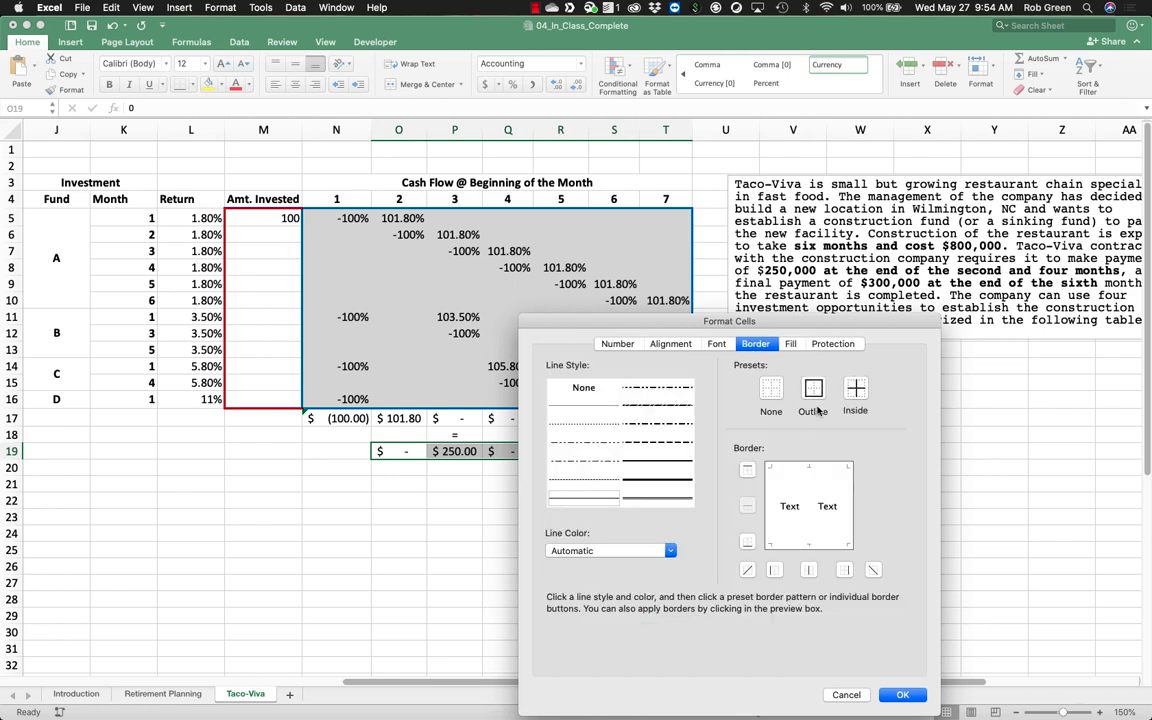
click(672, 484)
click(638, 551)
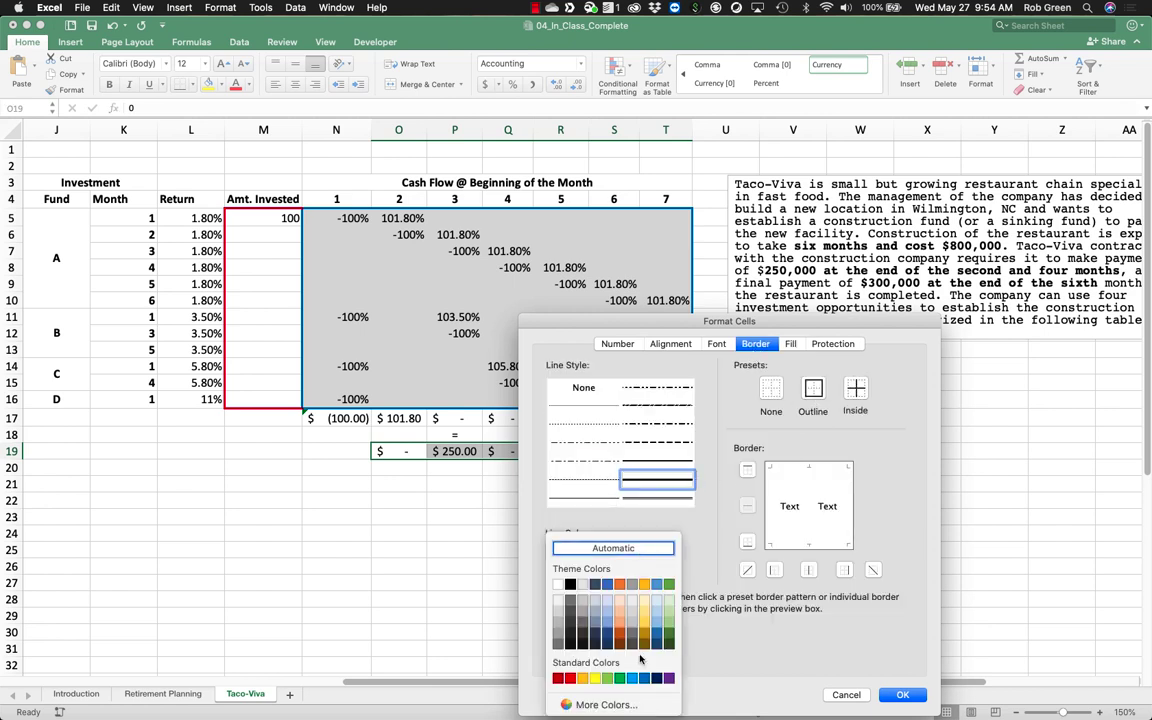
click(652, 618)
click(813, 392)
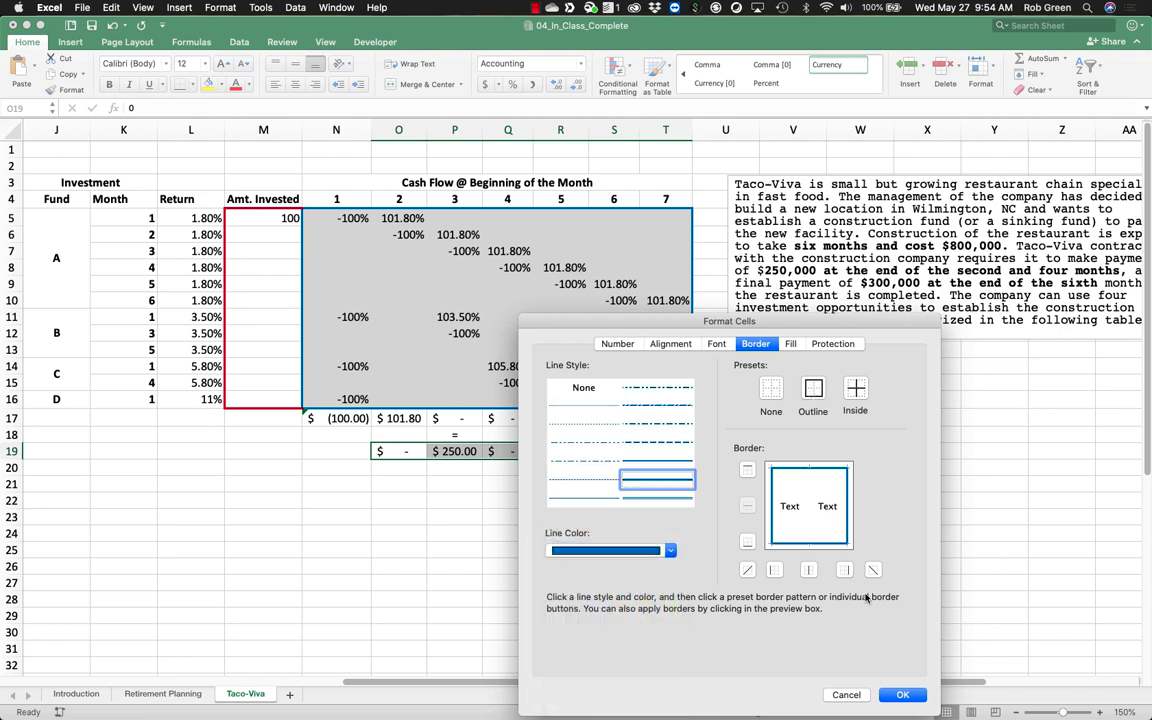
click(900, 695)
Step: Enter equals signs in S18, Q18 and O18, and centre the signs across O18:T18
click(612, 438)
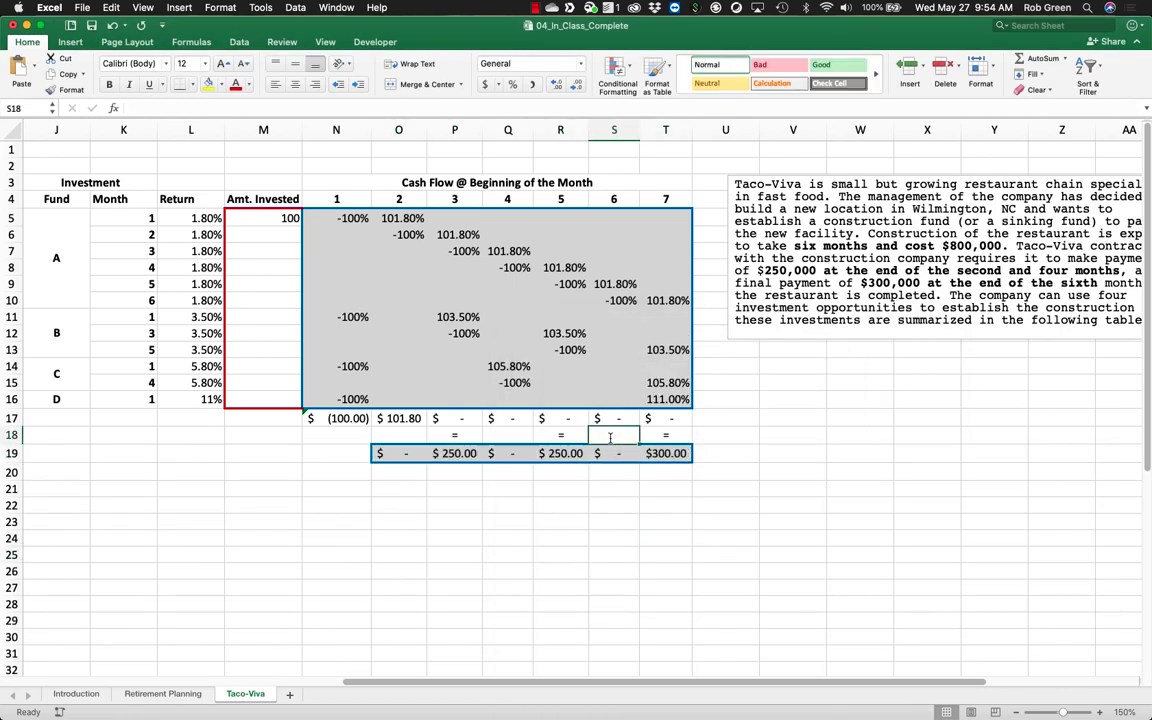
text(=)
click(518, 432)
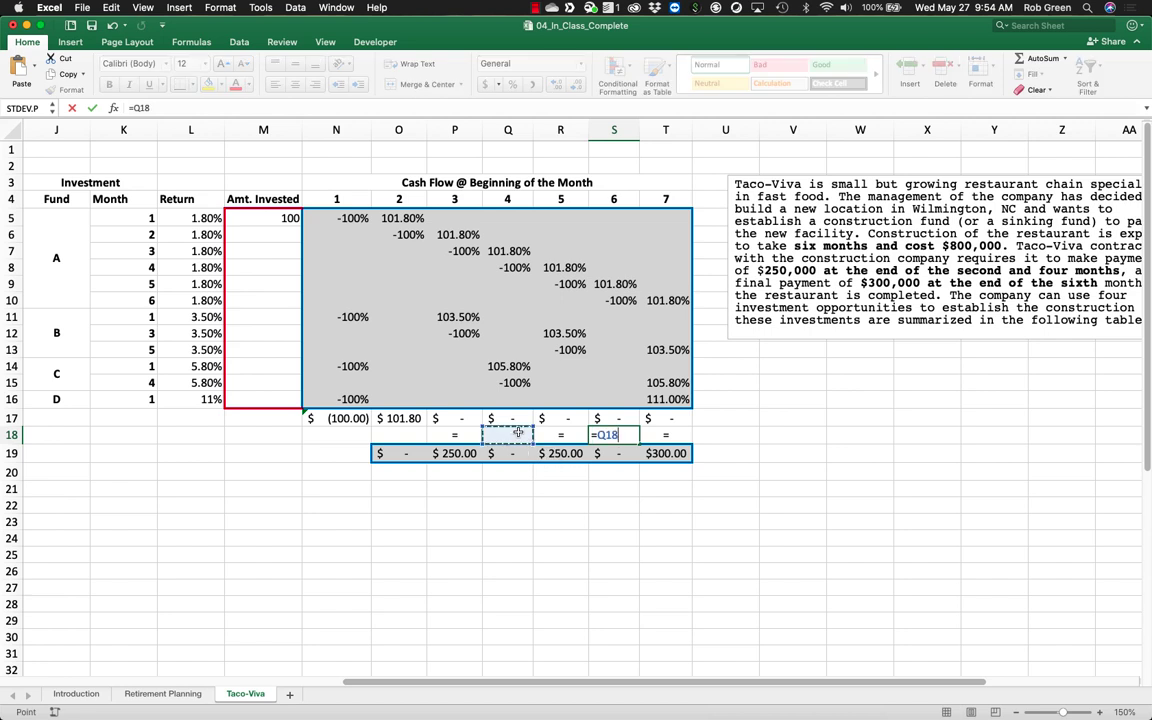
key(Return)
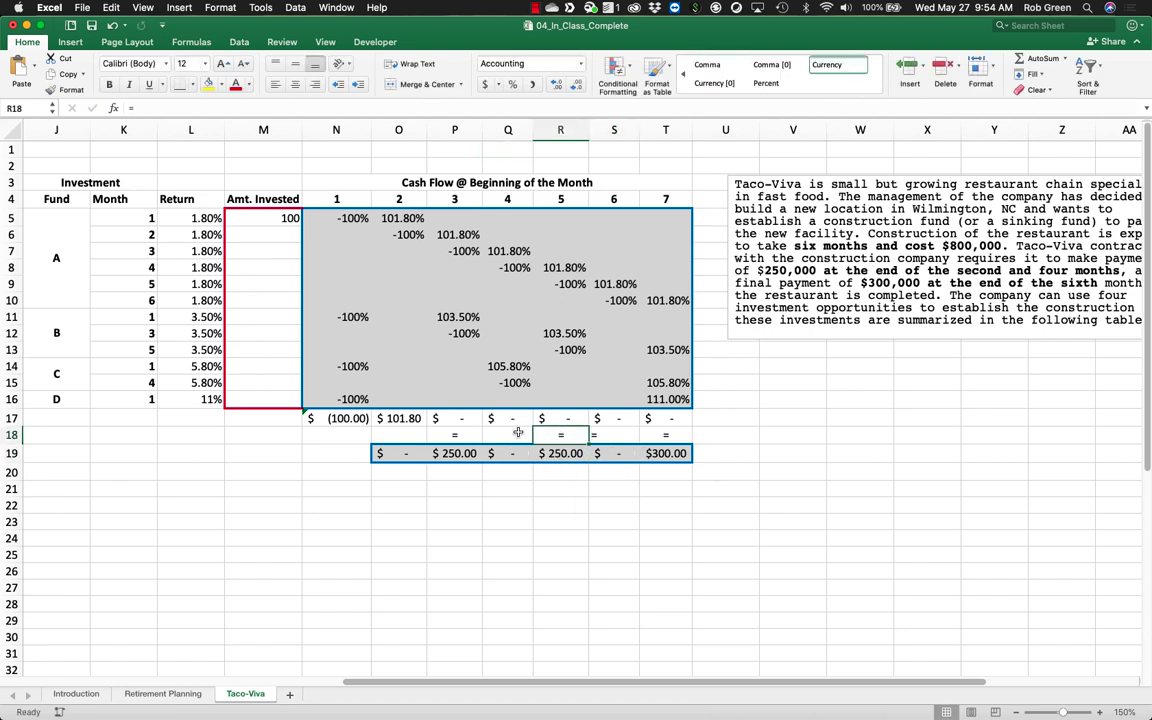
click(518, 432)
text(=)
key(Return)
key(Up)
key(Left)
key(Left)
text(=)
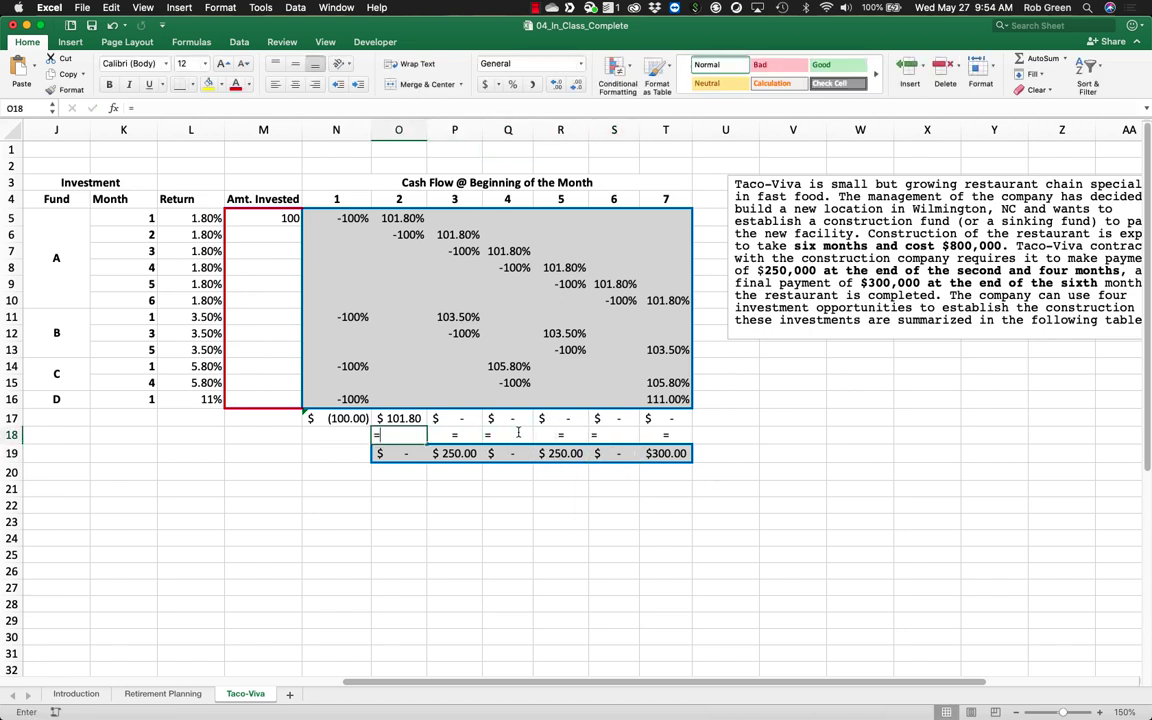
key(Return)
drag(380, 434, 665, 434)
click(295, 84)
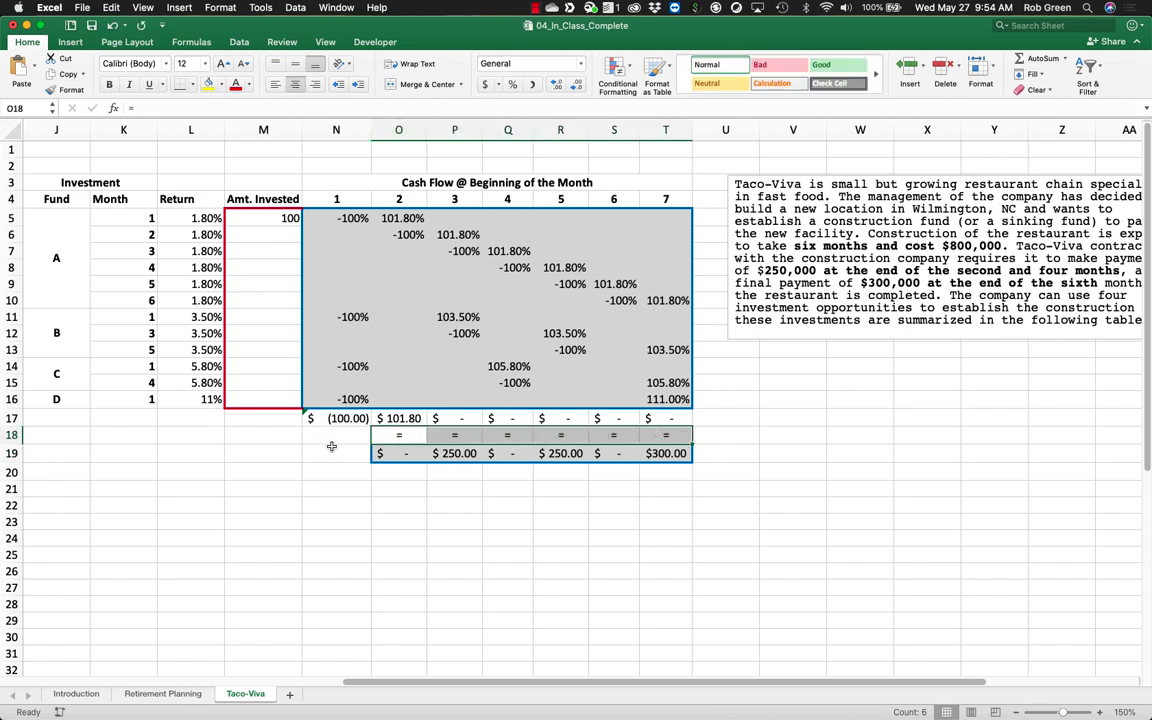
Step: Enter the formula =-N17 in N19 to show the month 1 outflow as a positive amount
click(330, 455)
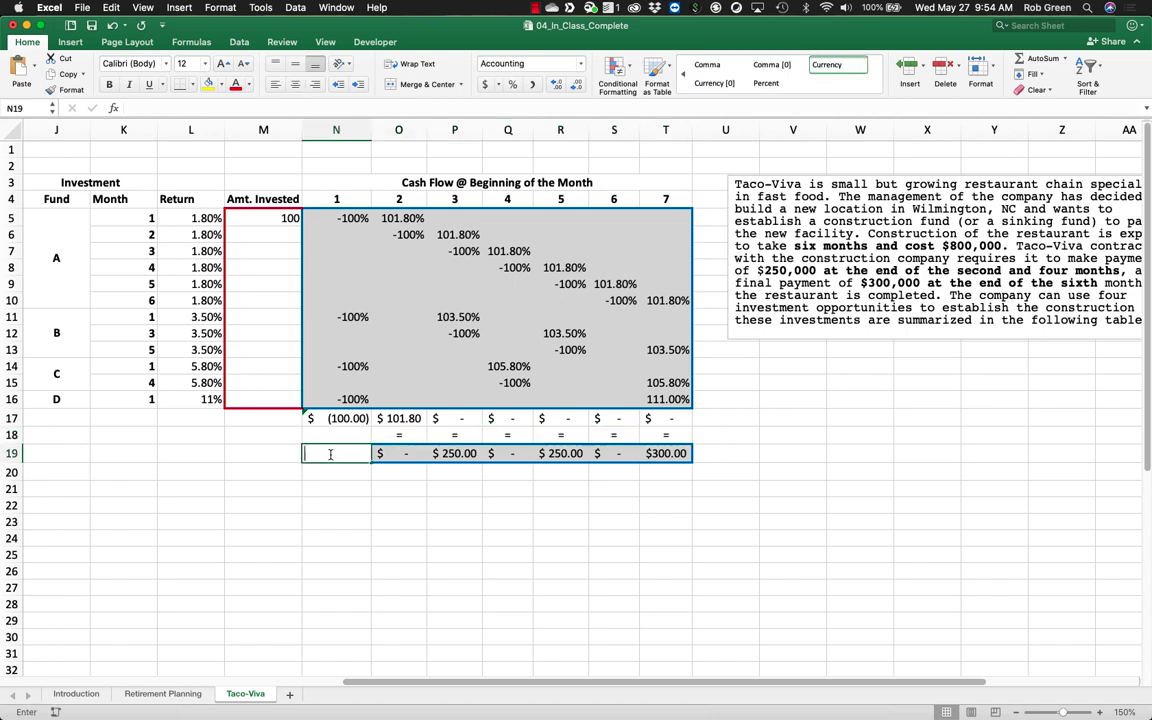
text(=)
key(Up)
key(Up)
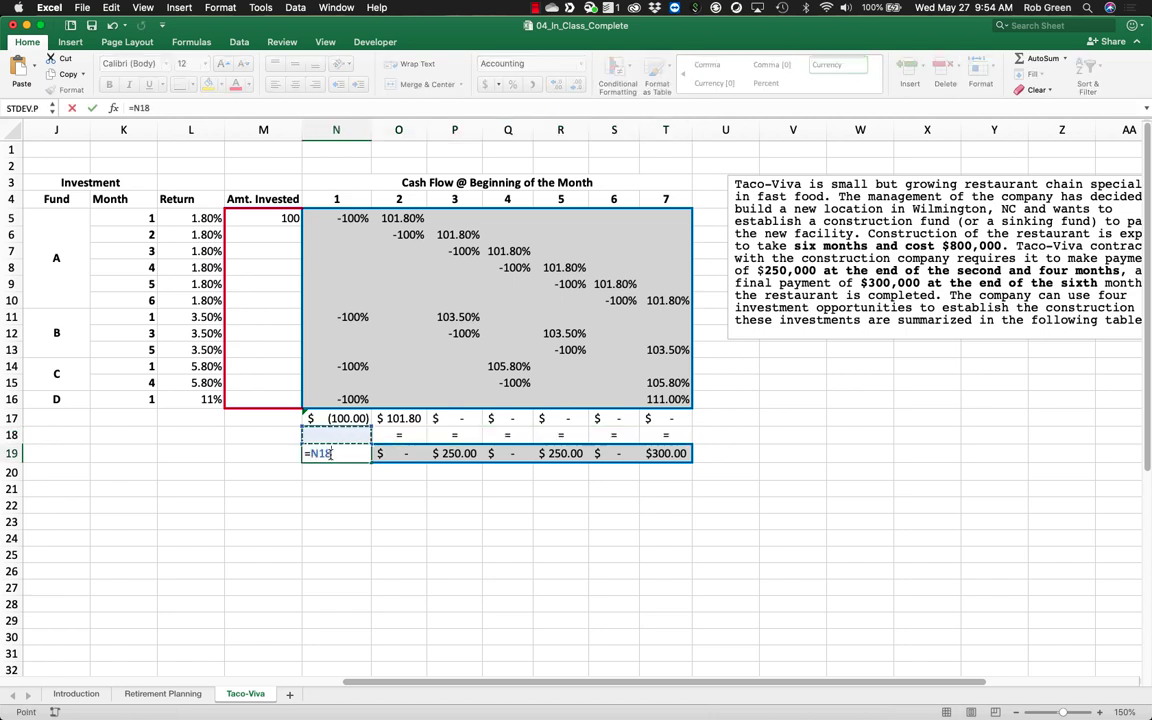
text(-)
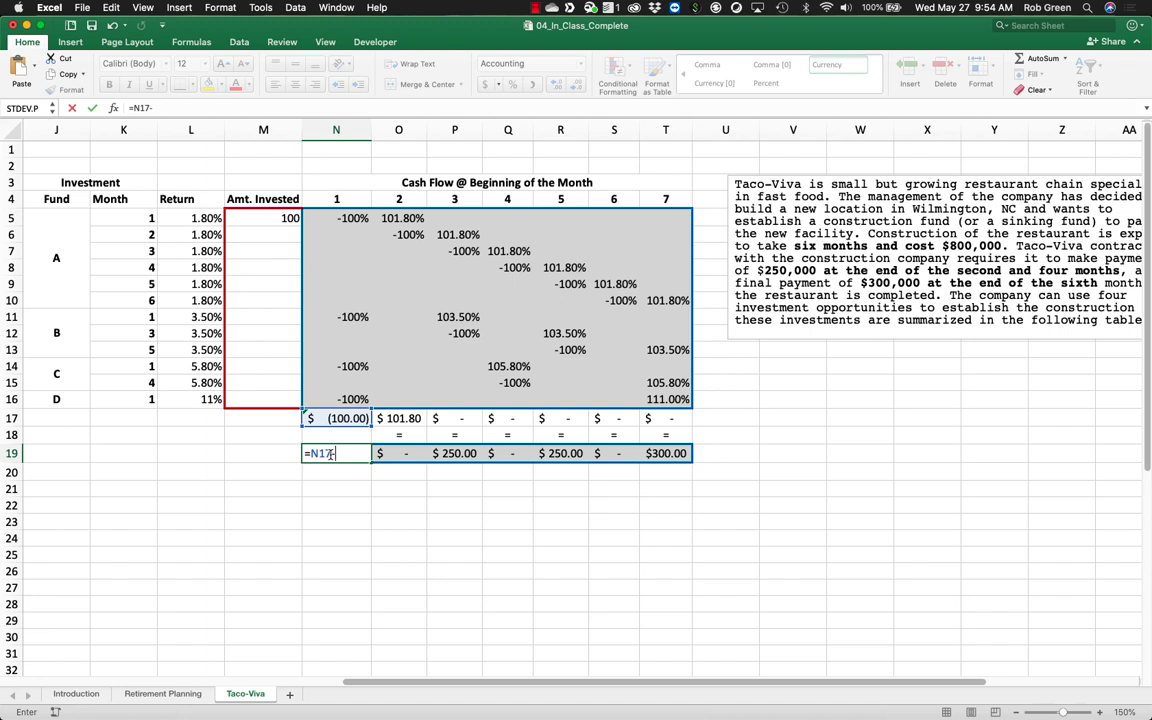
click(313, 453)
text(-)
key(Return)
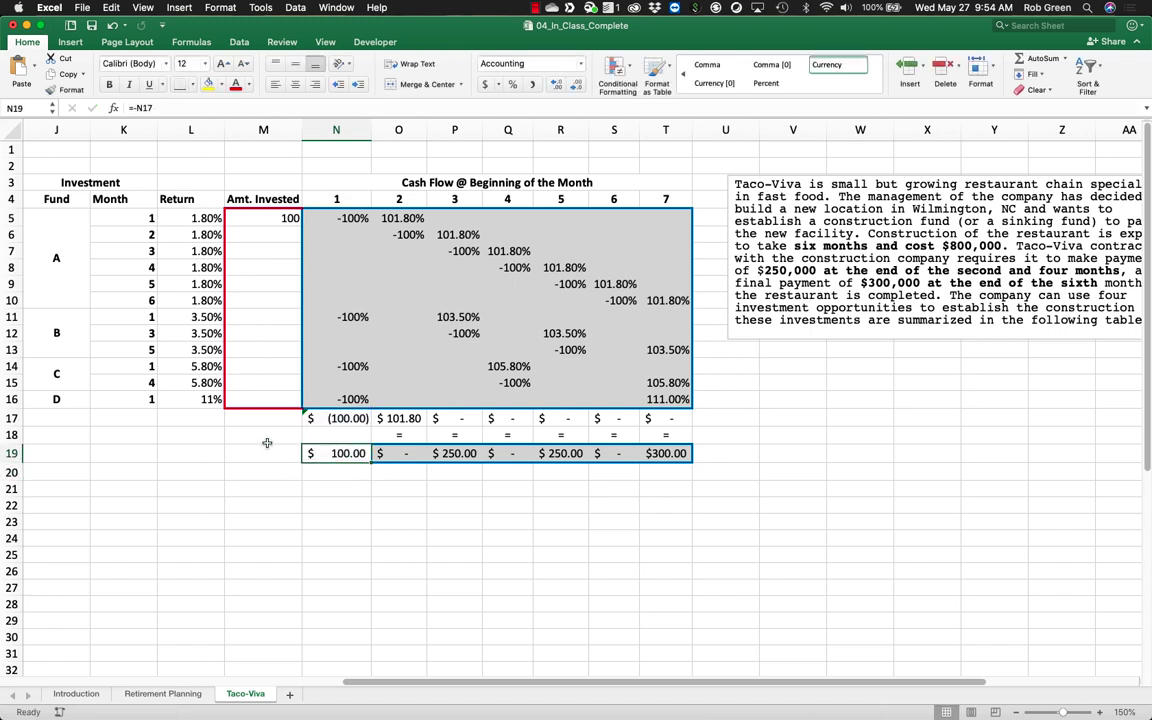
Step: Label the month 1 amount by entering Investment in M19
click(266, 451)
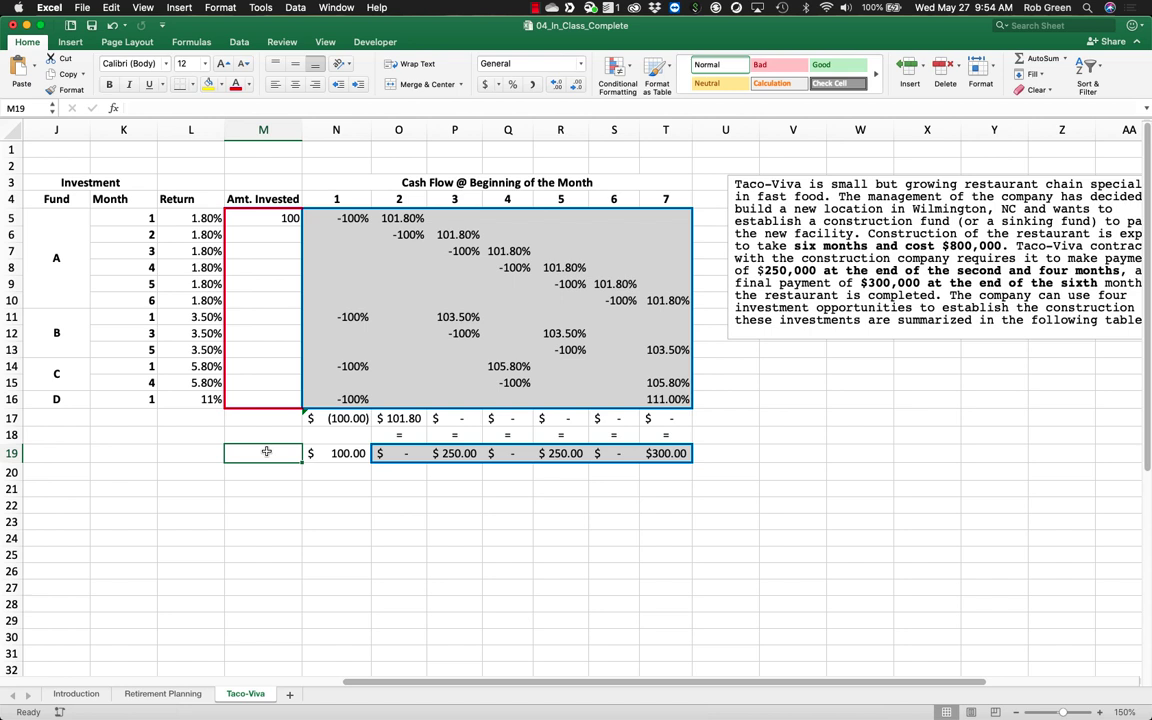
text(Invest)
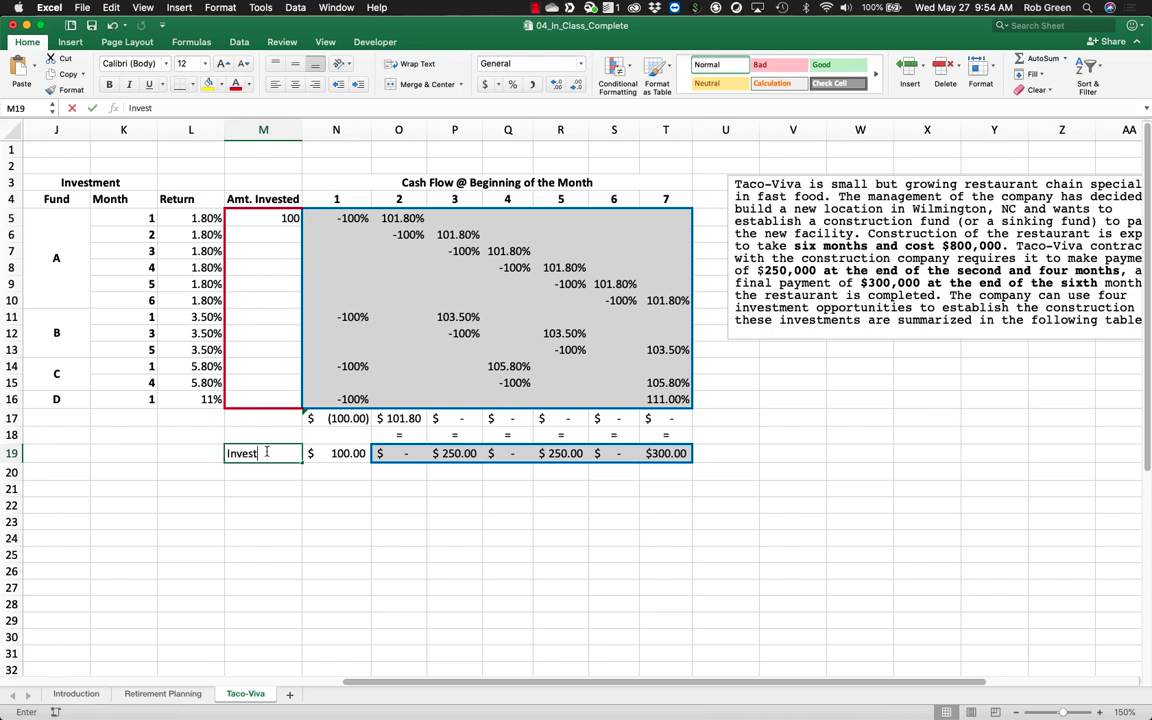
text(ment)
key(Return)
Step: Give the objective cell N19 a black double-line outline border
right_click(354, 458)
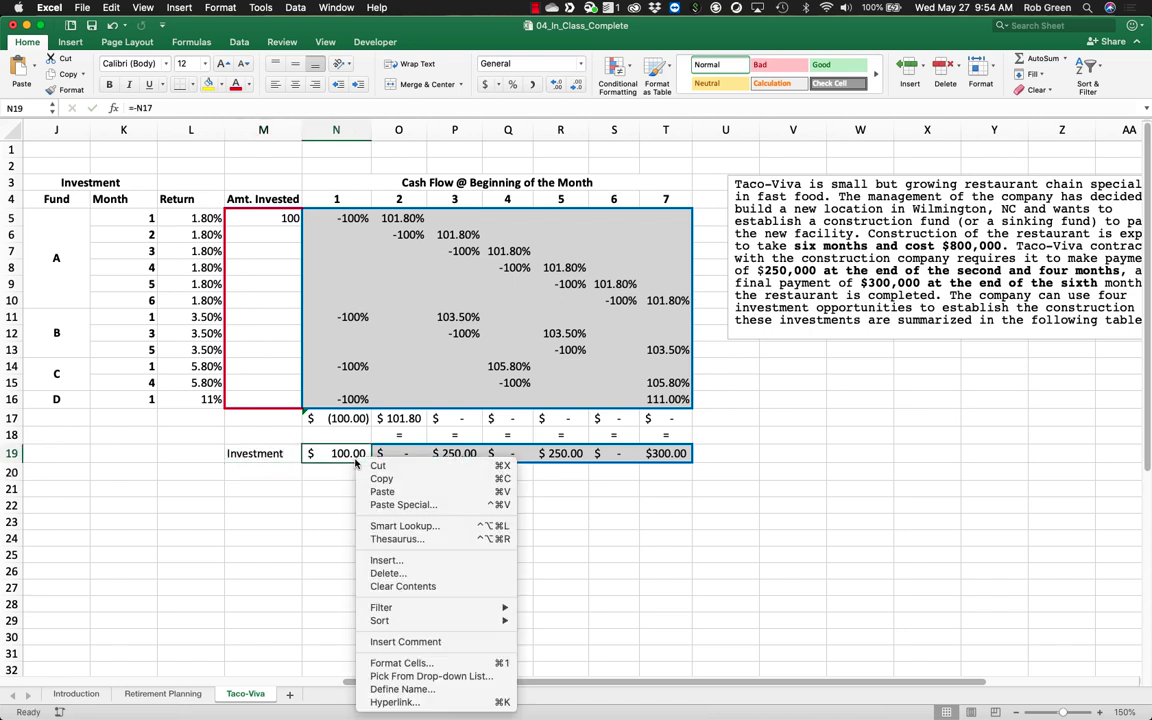
click(400, 663)
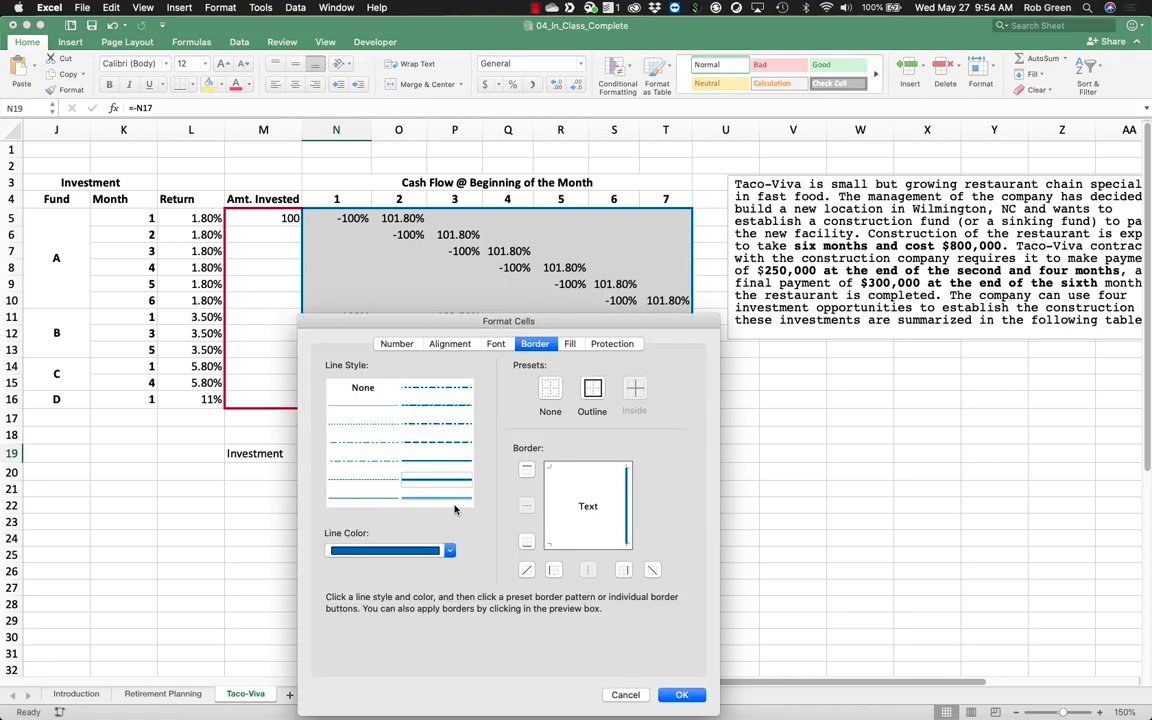
click(447, 551)
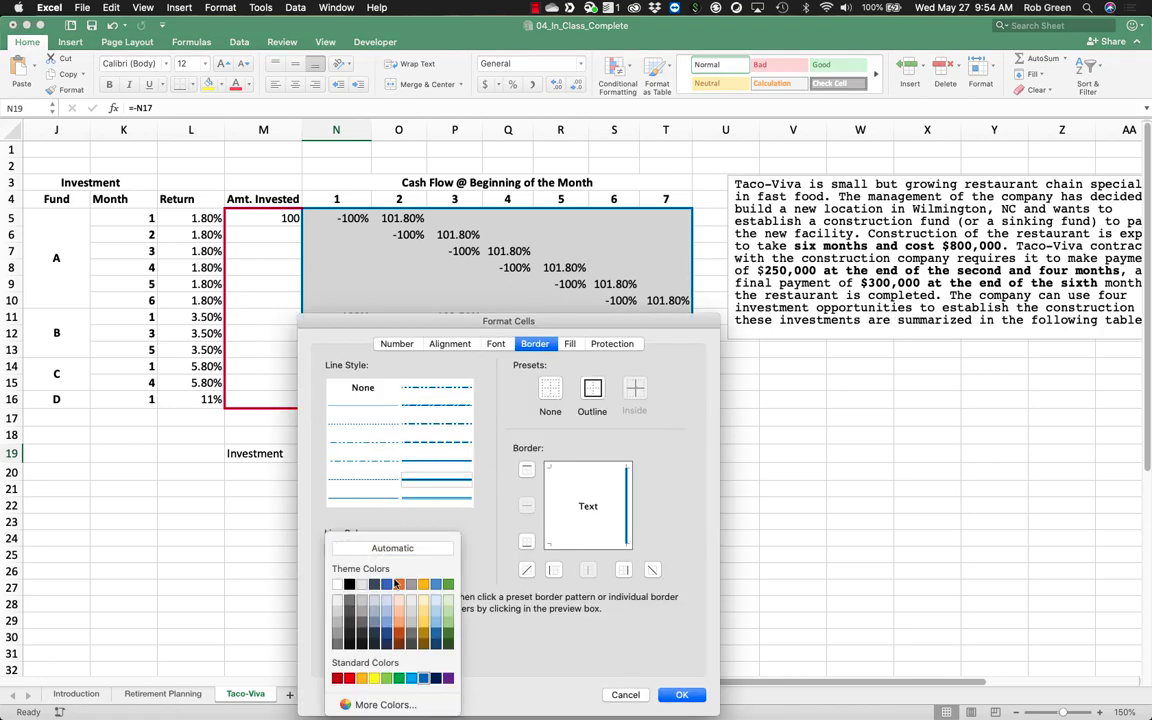
click(398, 610)
click(592, 388)
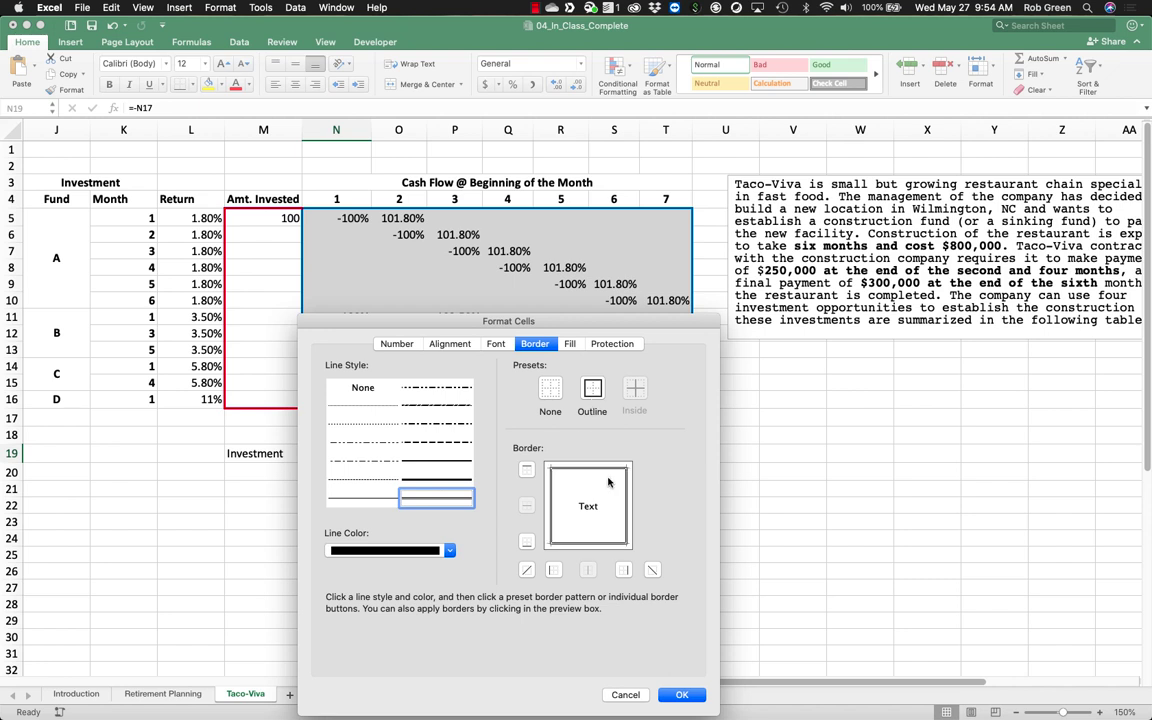
click(682, 695)
click(673, 522)
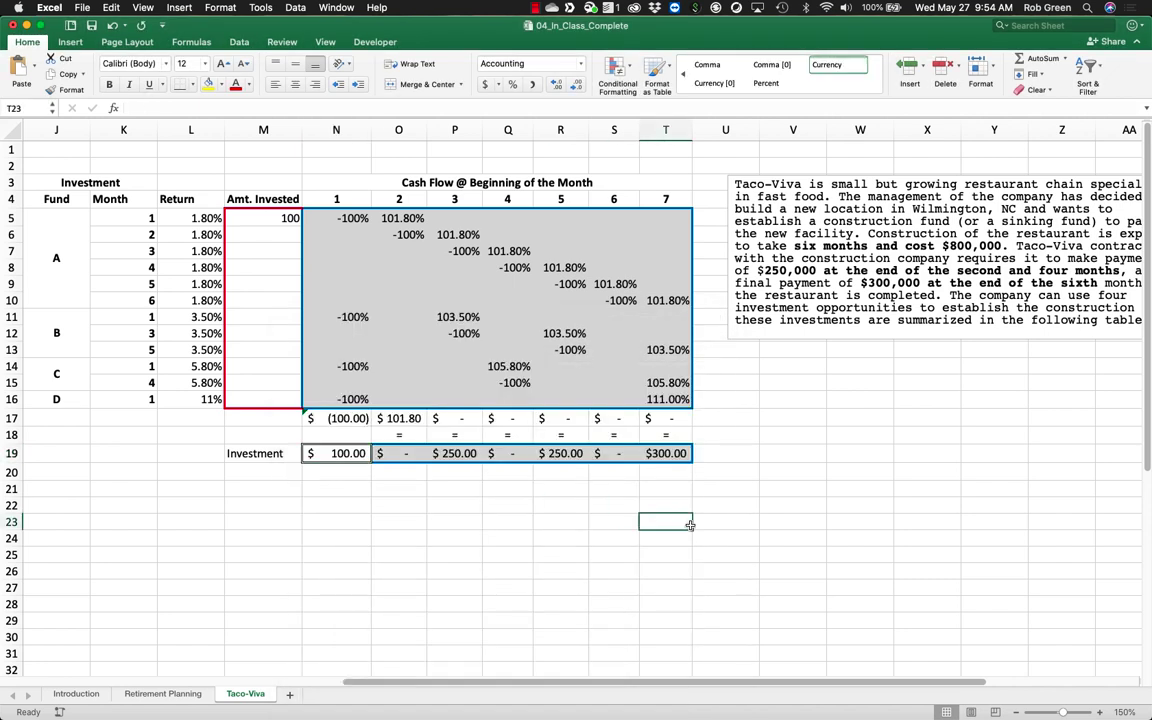
Step: Examine the amount invested in M5 and the month 1 cash flow formula in N17
click(366, 473)
click(269, 218)
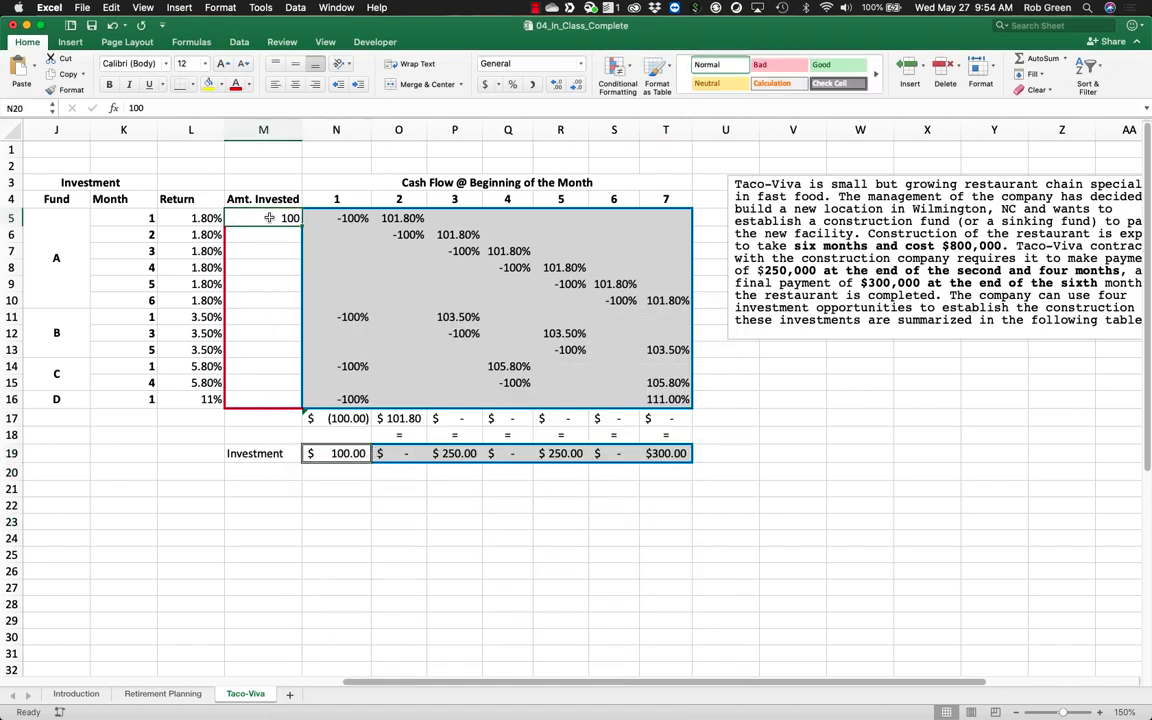
double_click(362, 420)
key(Return)
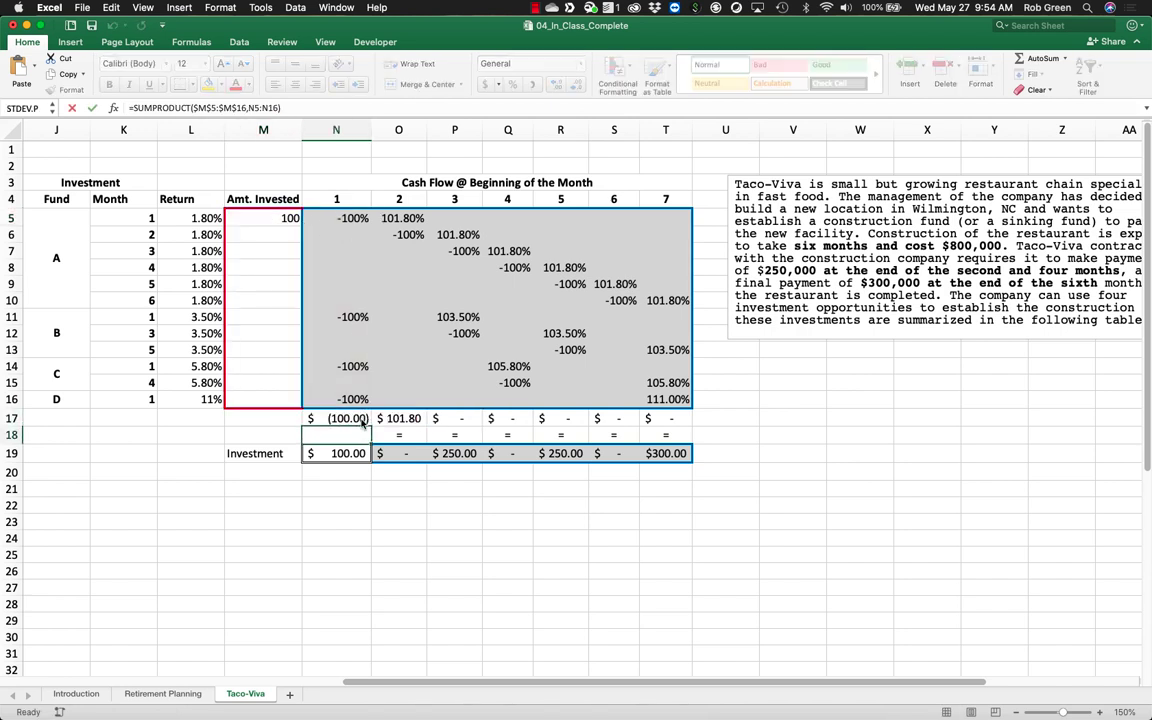
Step: Examine how the Investment formula in N19 refers to the month 1 cash flow total
click(357, 453)
text(=-N17)
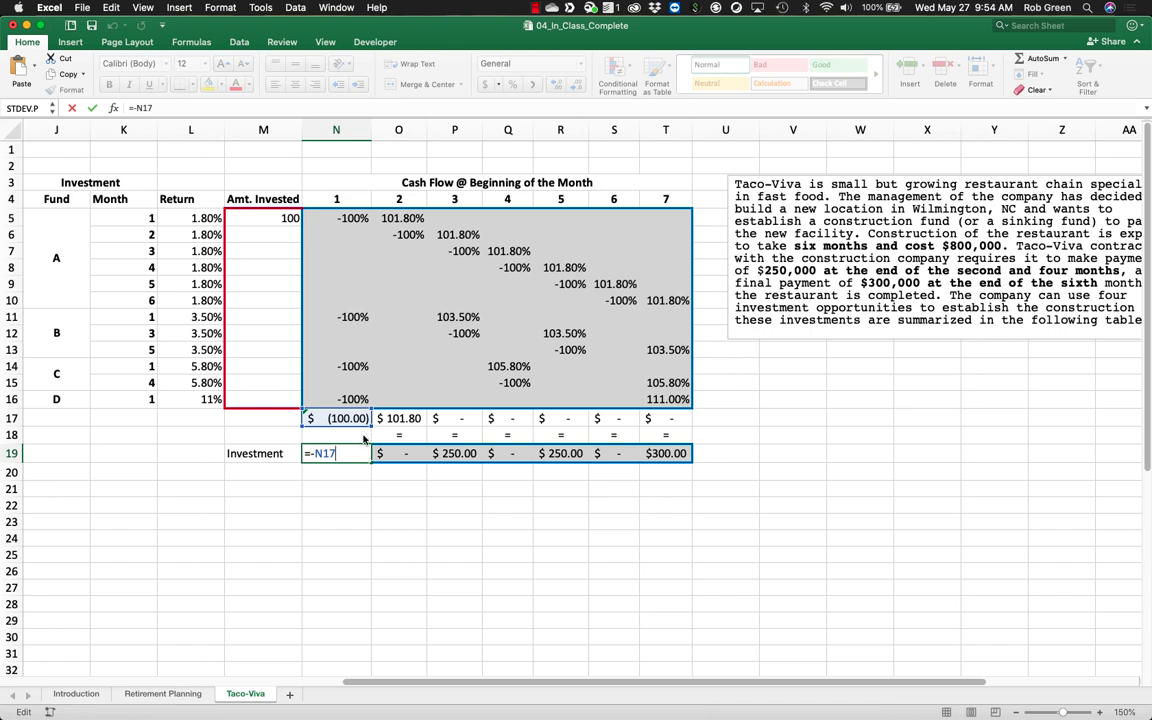
key(Return)
click(395, 486)
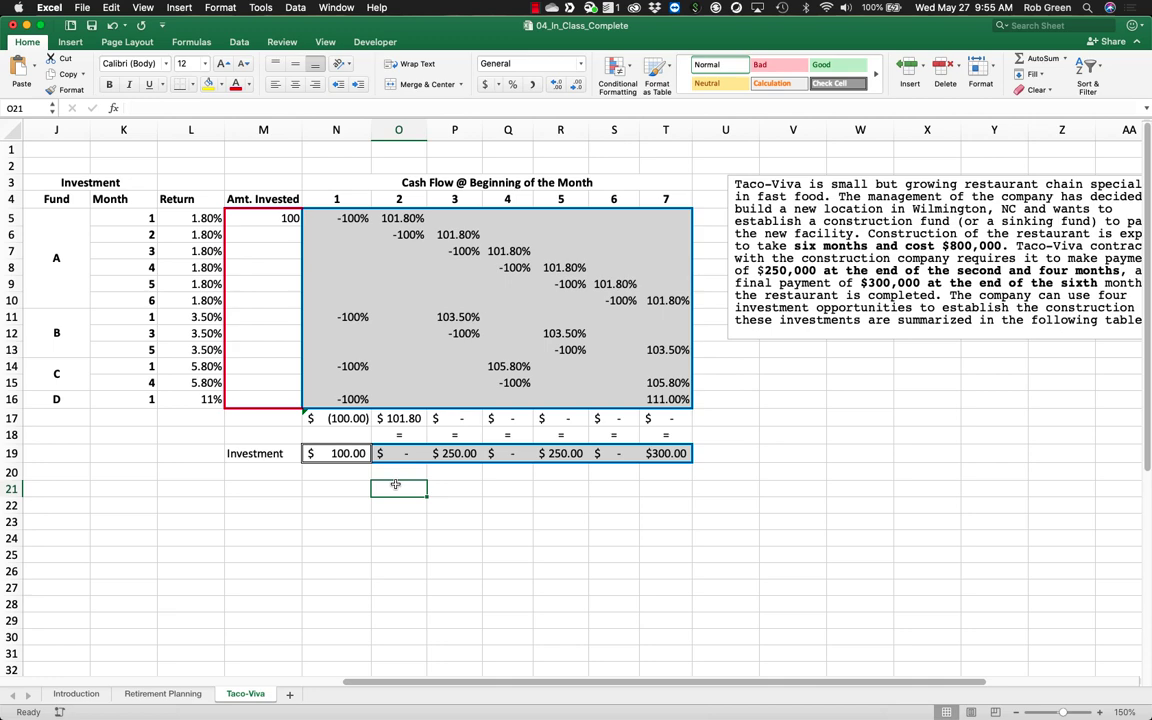
key(Left)
key(Left)
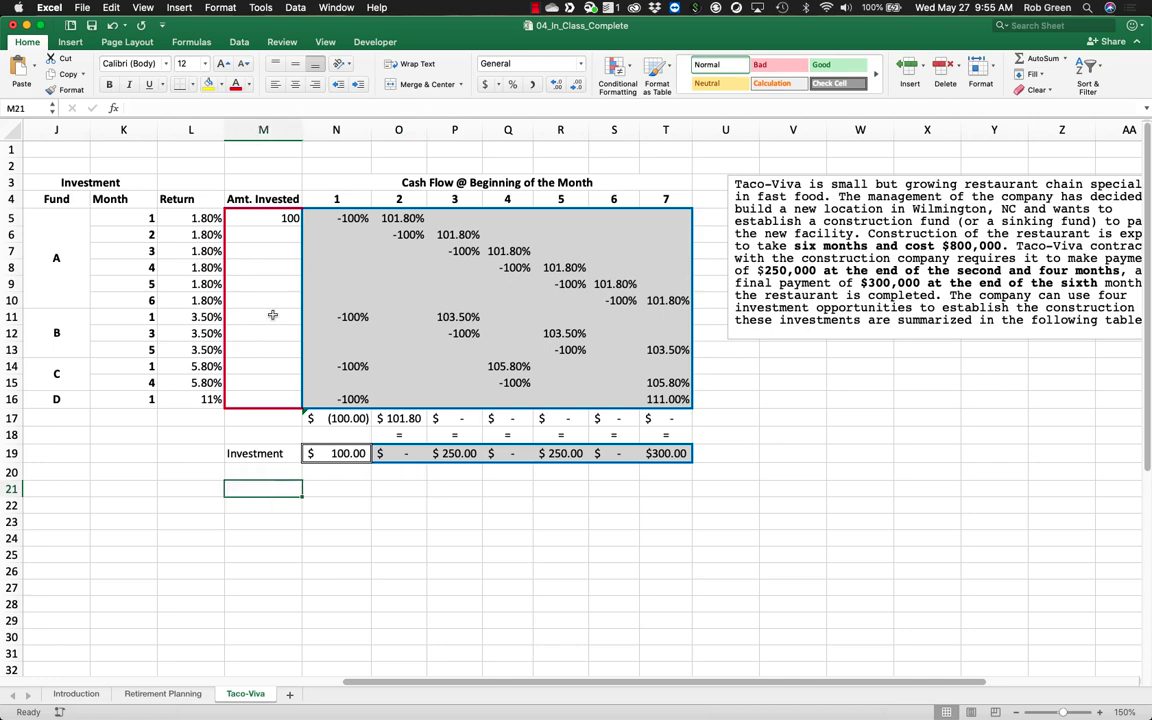
Step: Reset all leftover Solver options and cell selections, and close Solver without solving
click(240, 42)
click(829, 72)
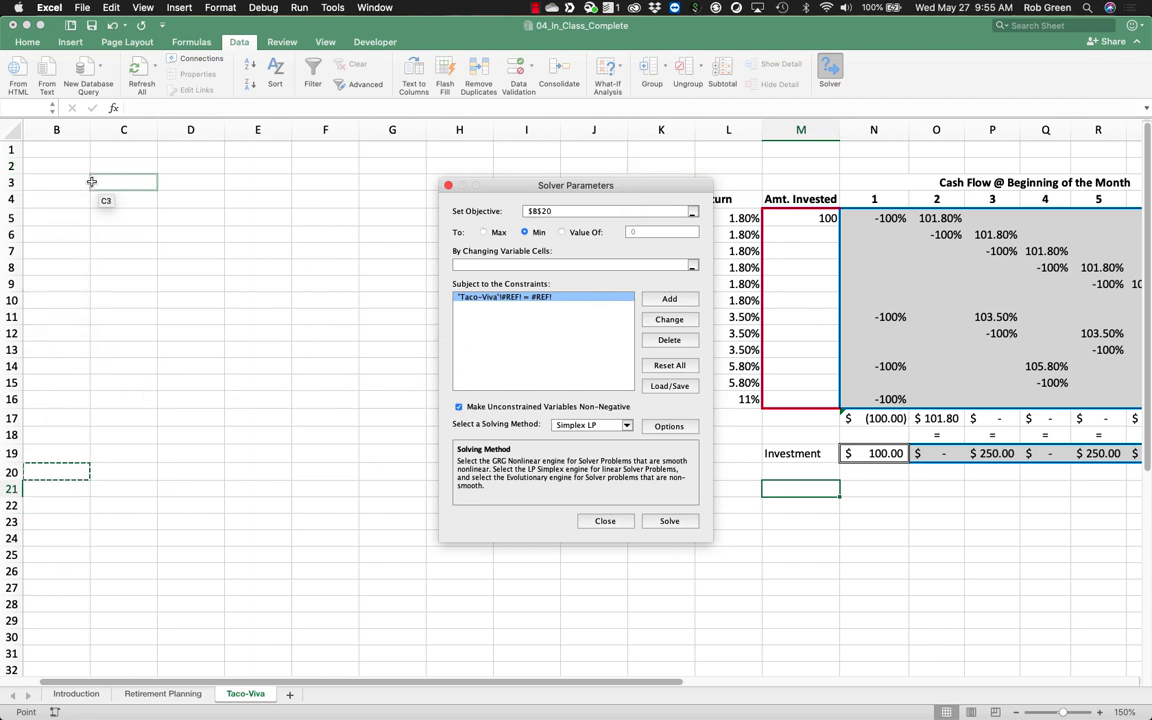
click(672, 365)
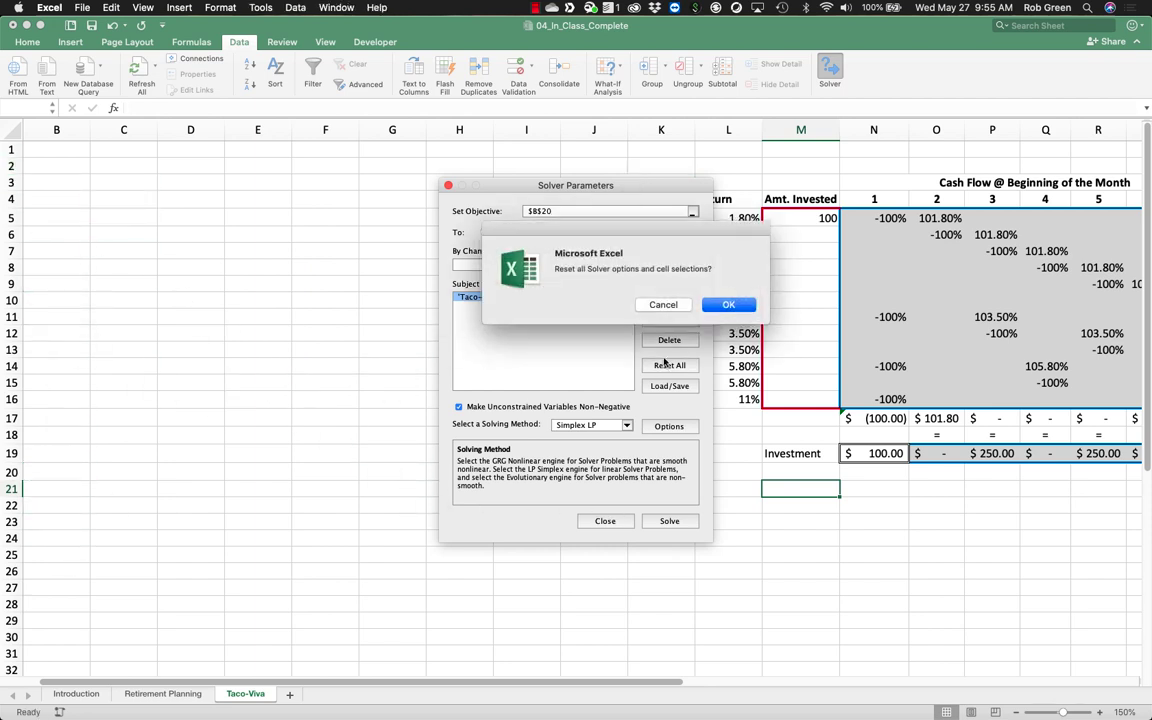
click(727, 305)
click(603, 521)
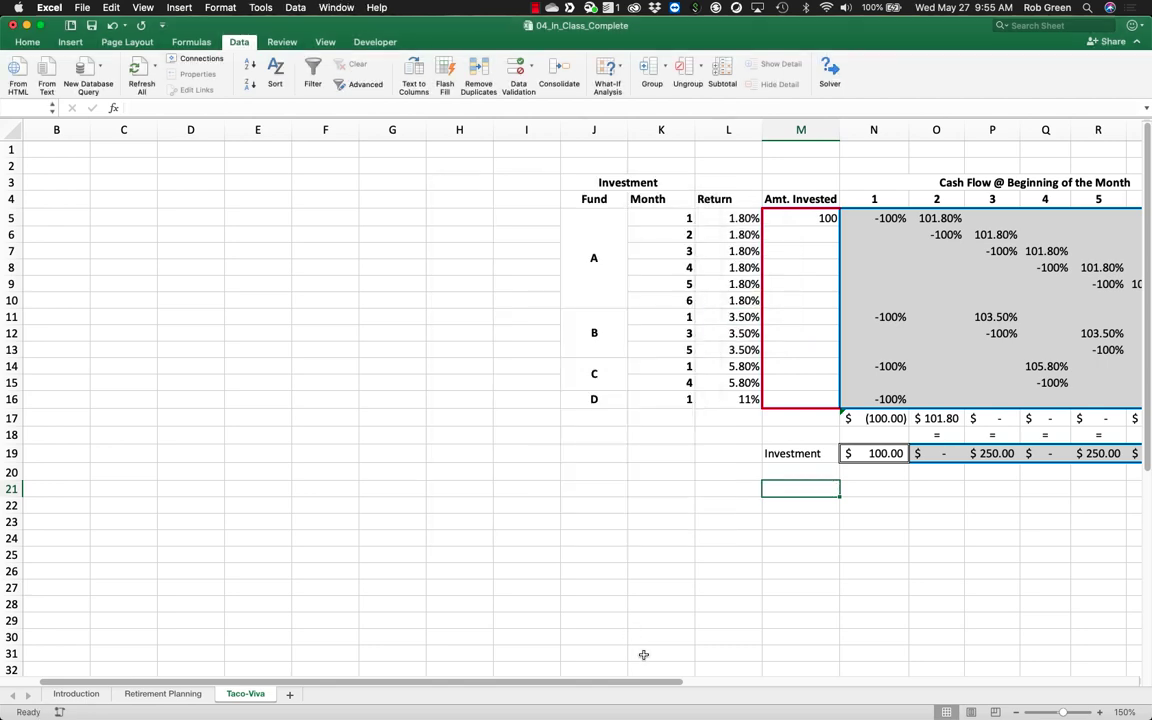
Step: Delete the empty columns A through I so the investment table starts in column A
drag(652, 684, 880, 682)
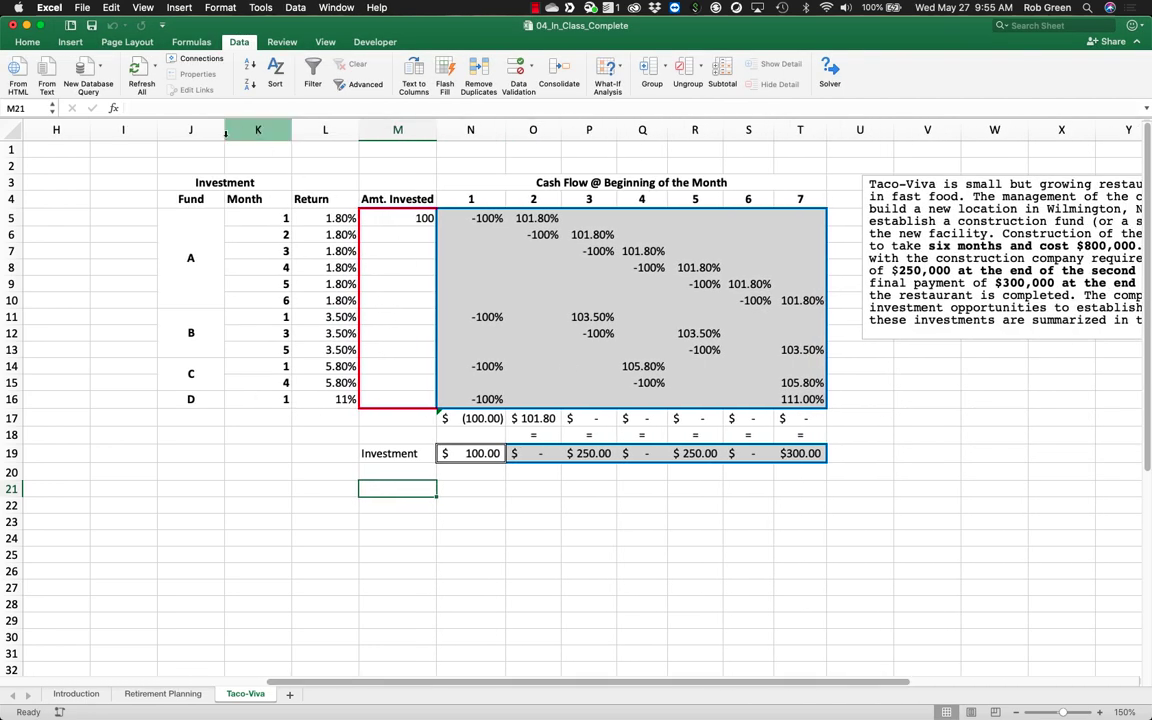
drag(130, 126, 58, 130)
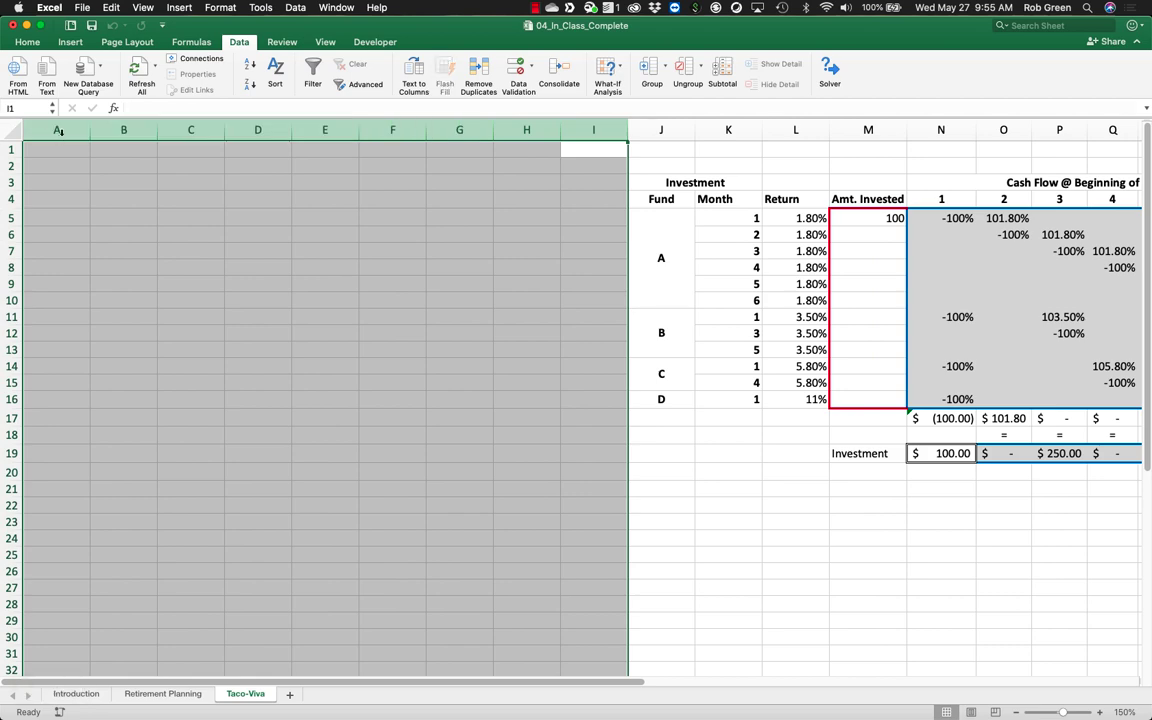
right_click(60, 133)
click(92, 212)
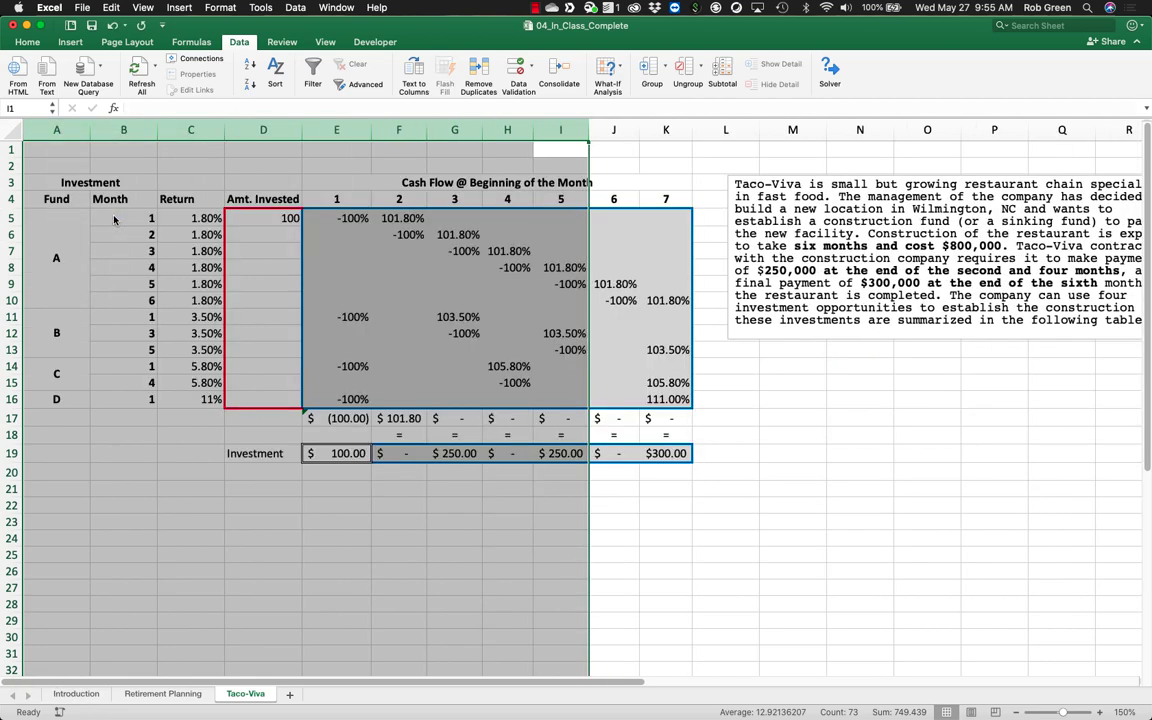
click(752, 517)
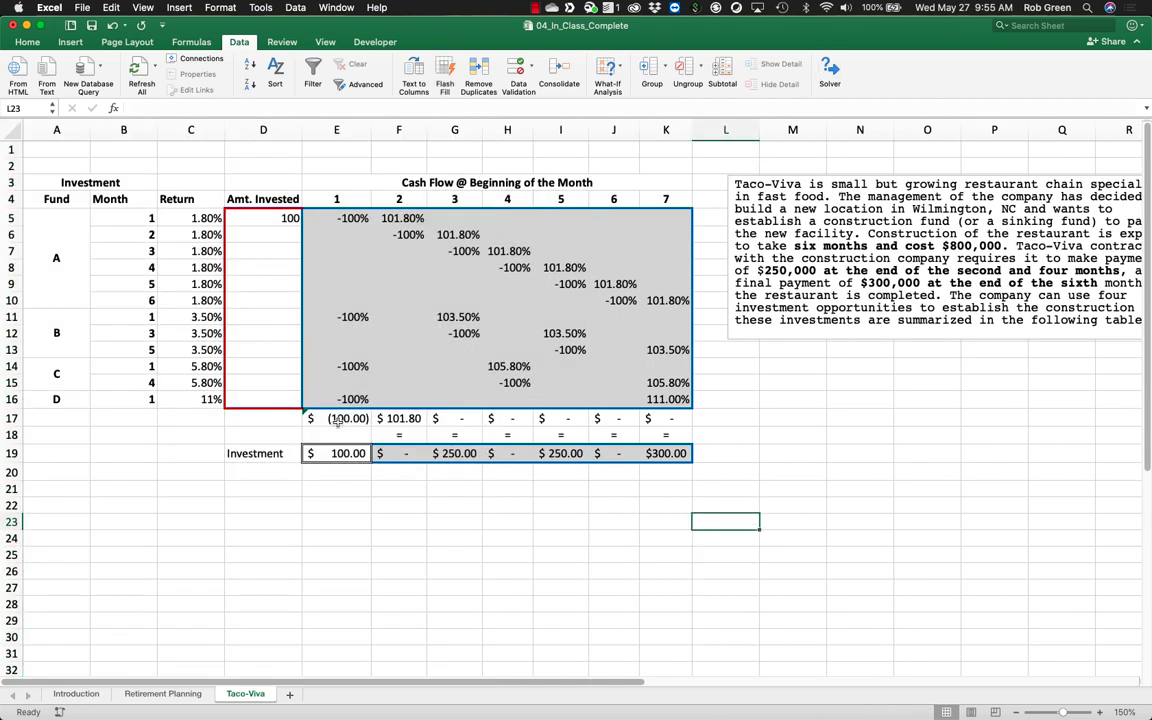
Step: Set Solver to minimise its objective by changing the amounts invested in D5:D16
click(330, 452)
click(830, 70)
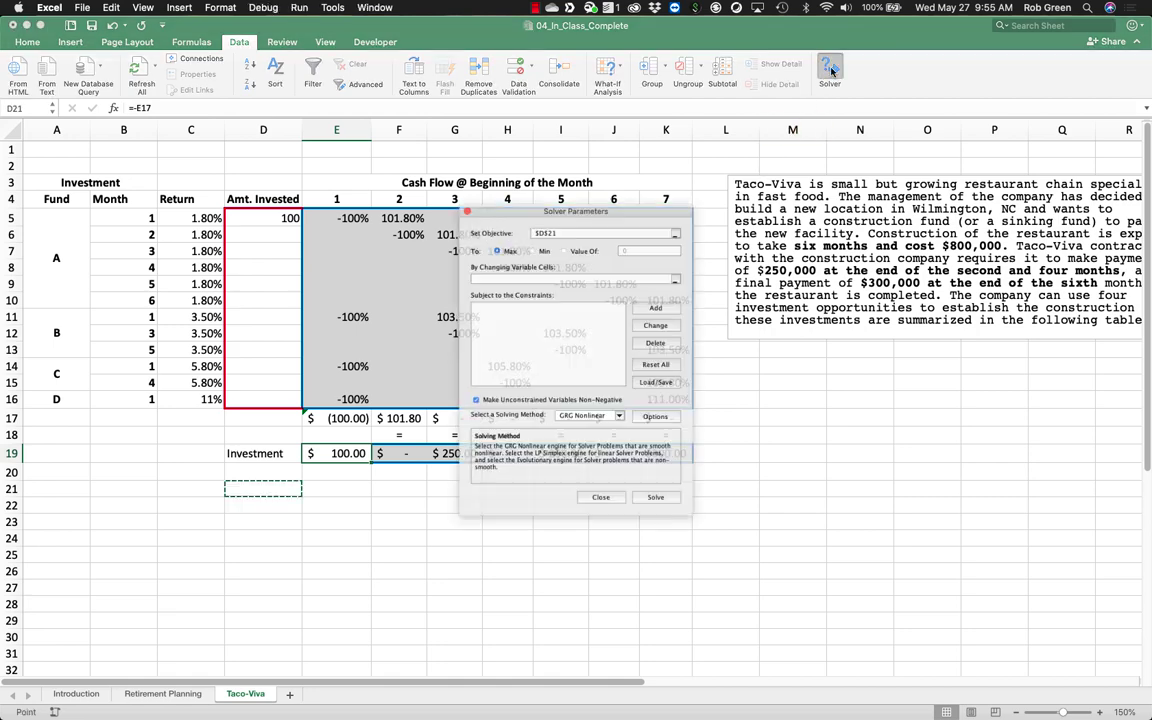
click(526, 234)
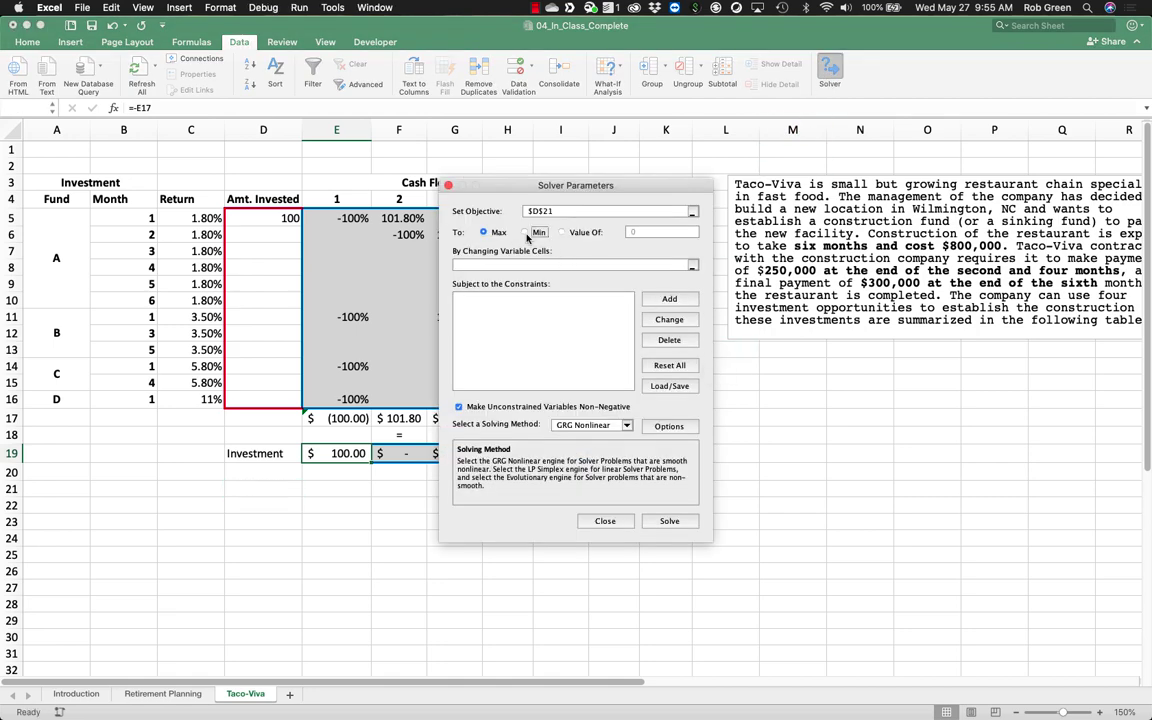
drag(500, 184, 846, 207)
drag(240, 218, 244, 395)
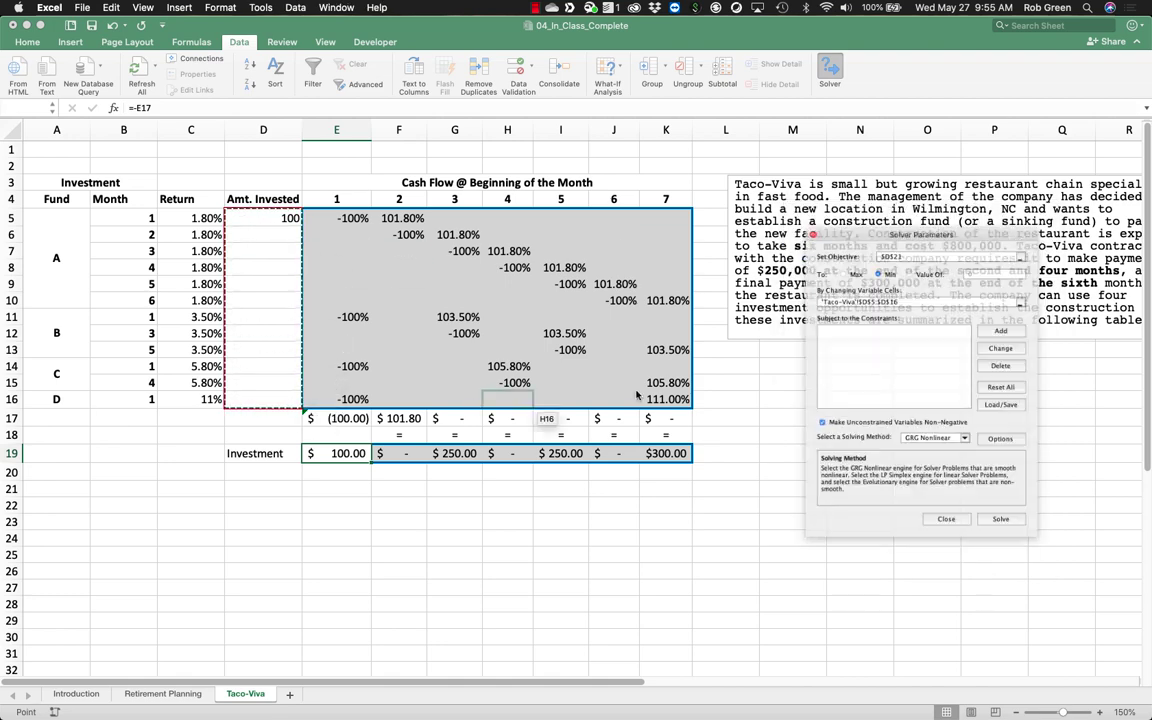
Step: Add a Solver constraint requiring the monthly cash flows F17:K17 to equal the required payments F19:K19
click(1015, 321)
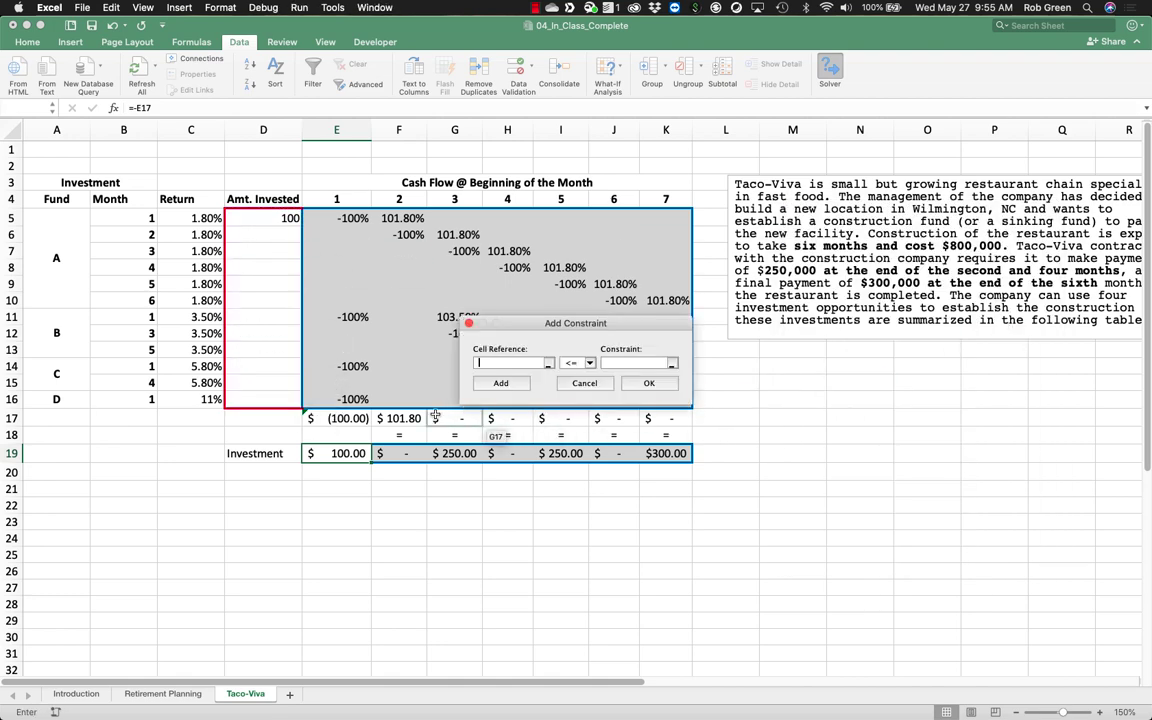
drag(398, 418, 690, 420)
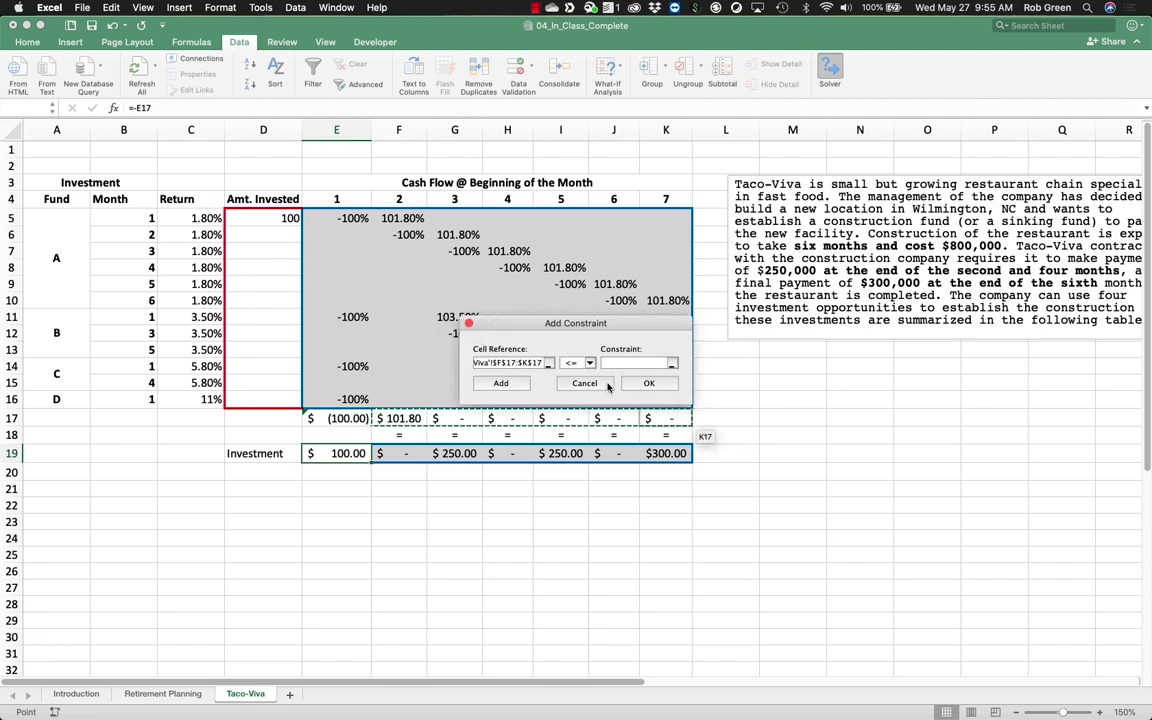
click(591, 368)
click(575, 395)
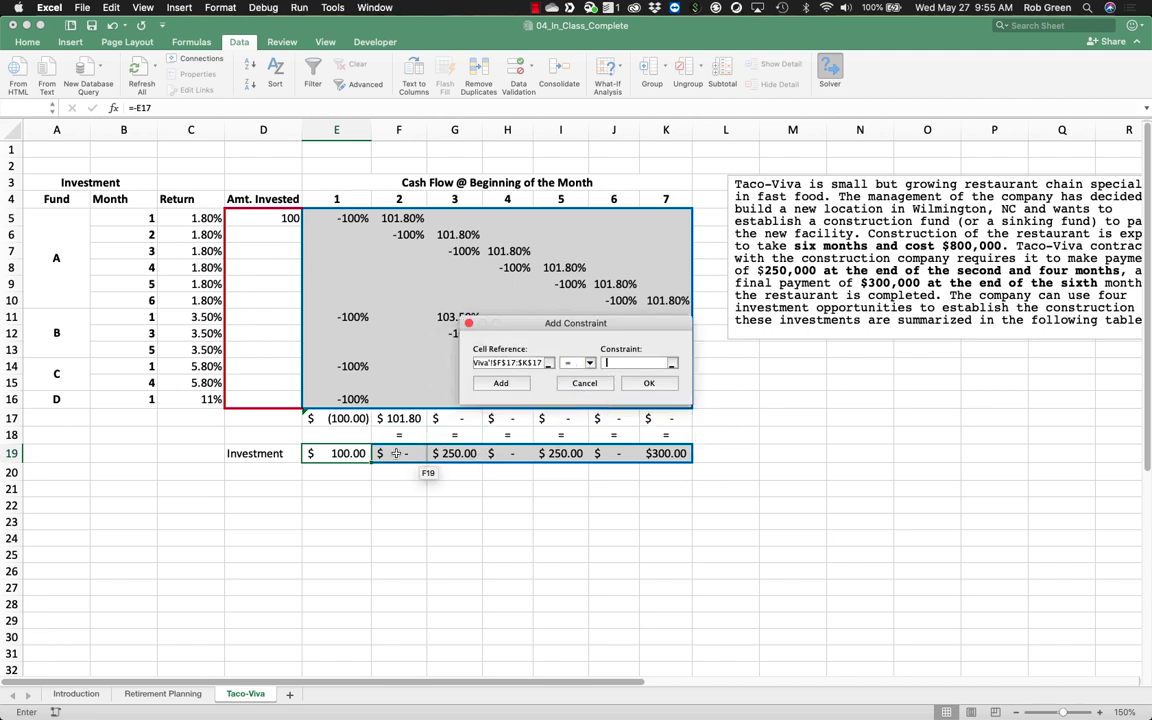
drag(385, 453, 680, 456)
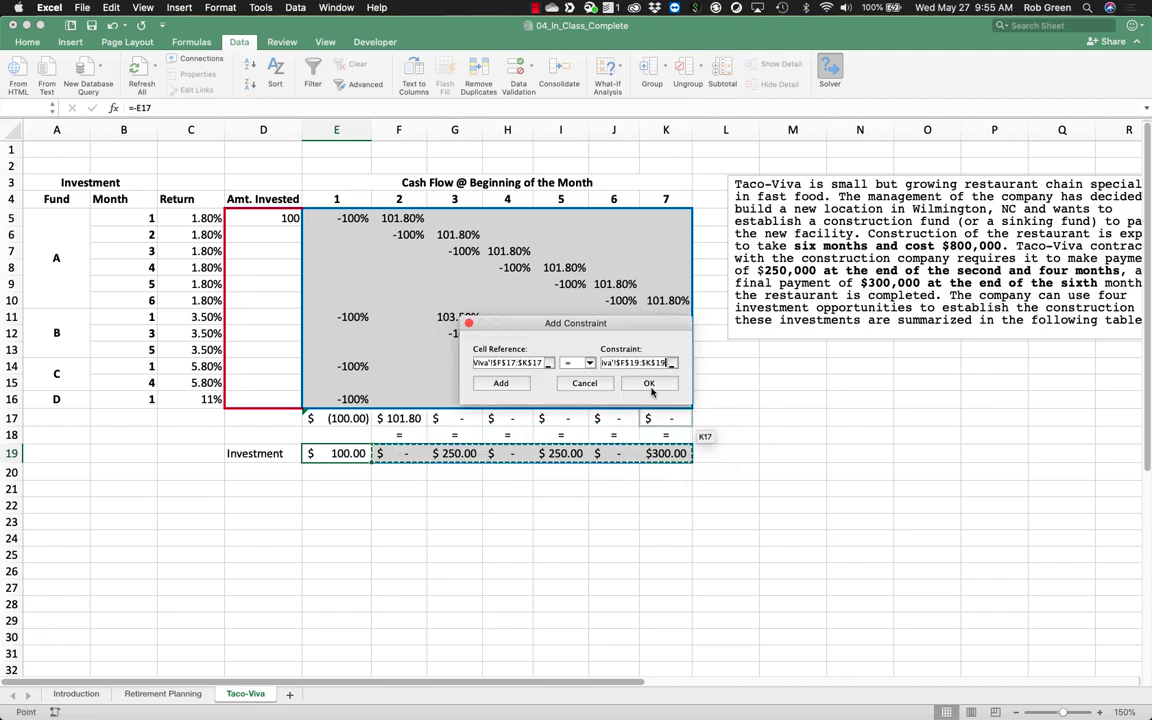
click(653, 457)
Step: Choose the Simplex LP solving method and try to solve the model
click(585, 425)
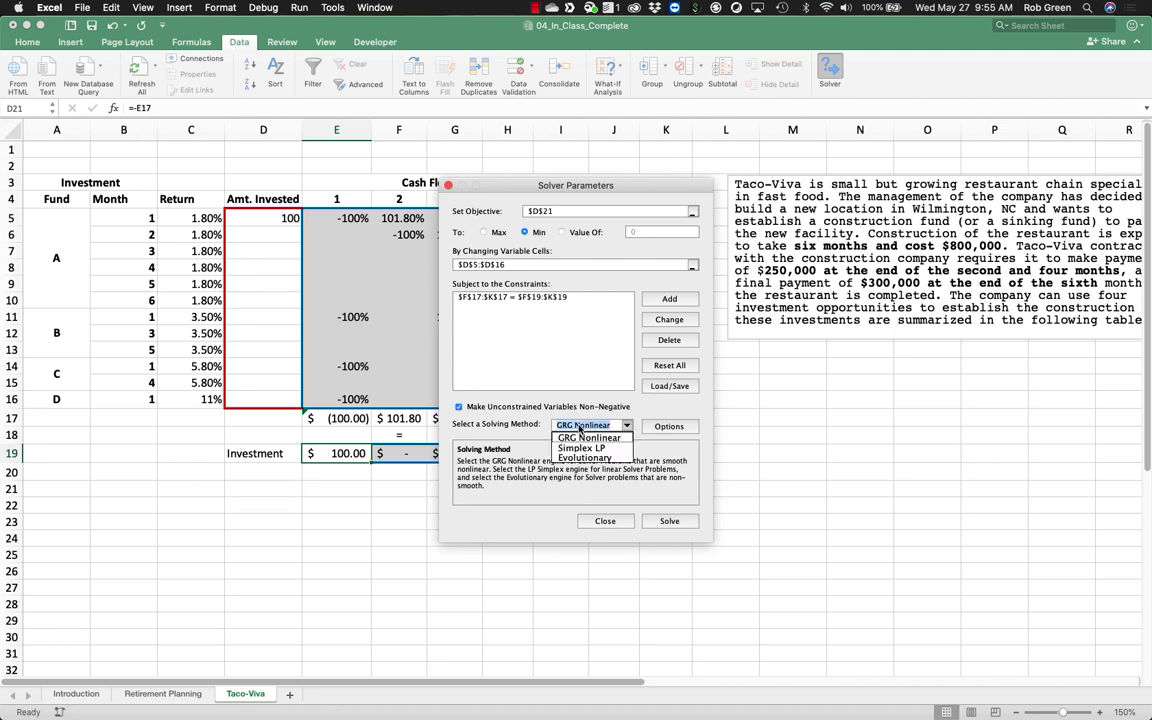
click(581, 449)
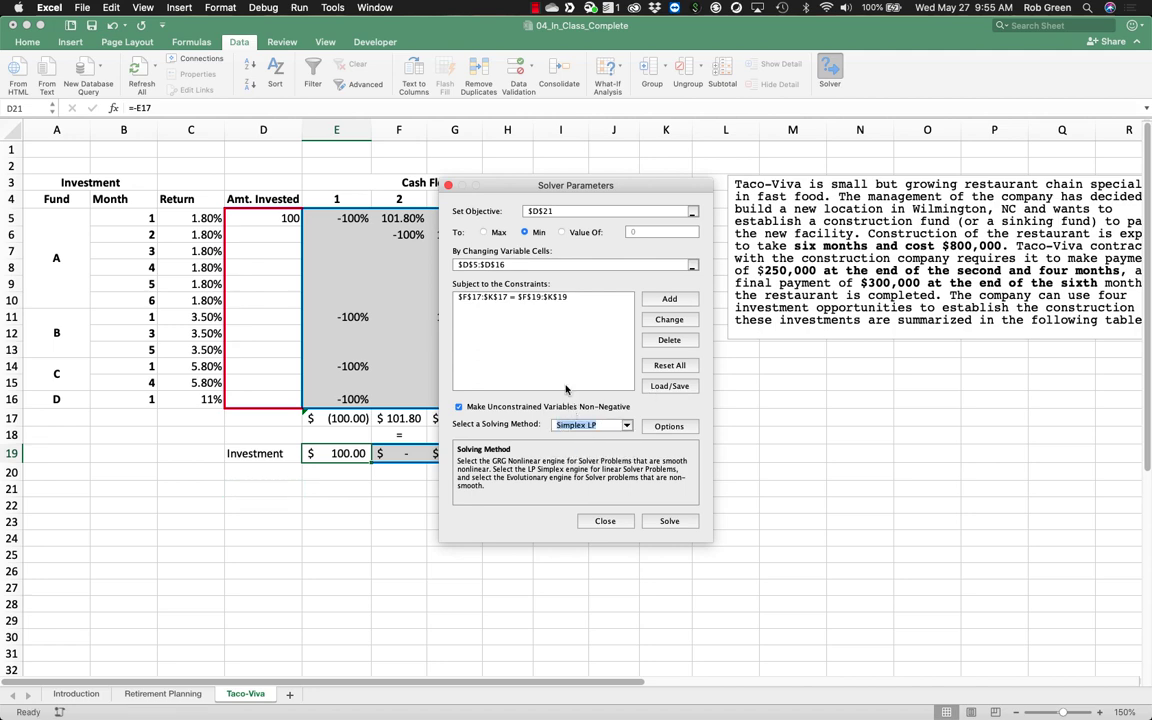
drag(512, 185, 878, 188)
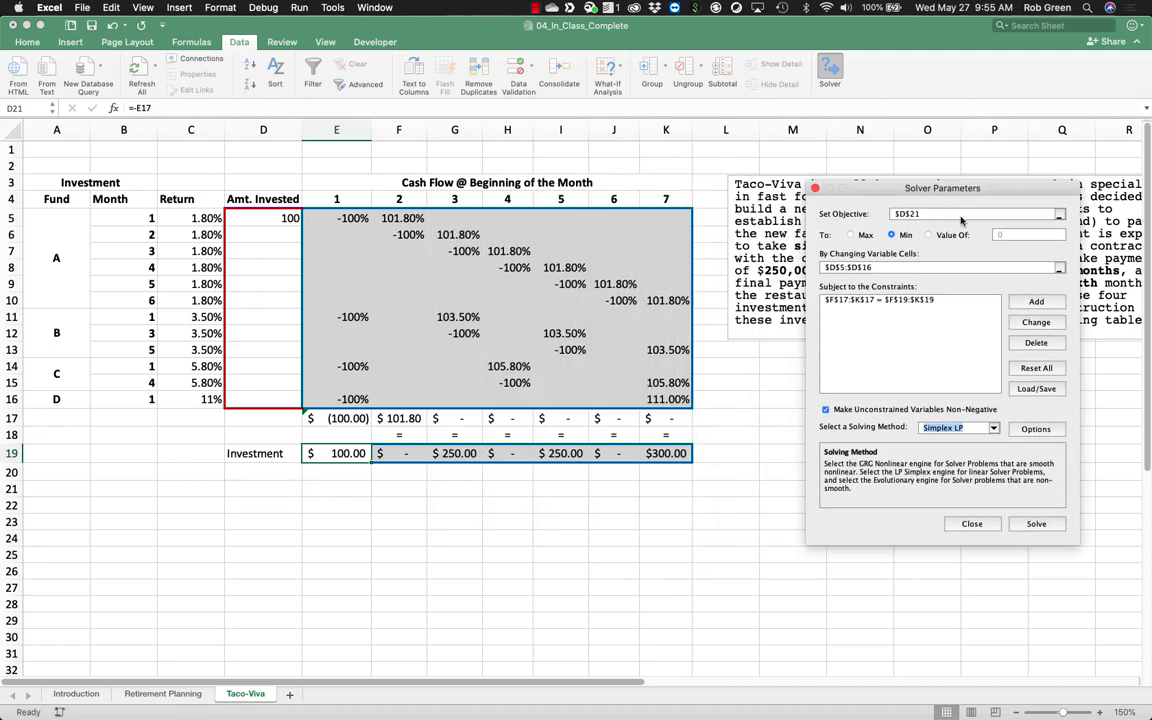
click(1031, 523)
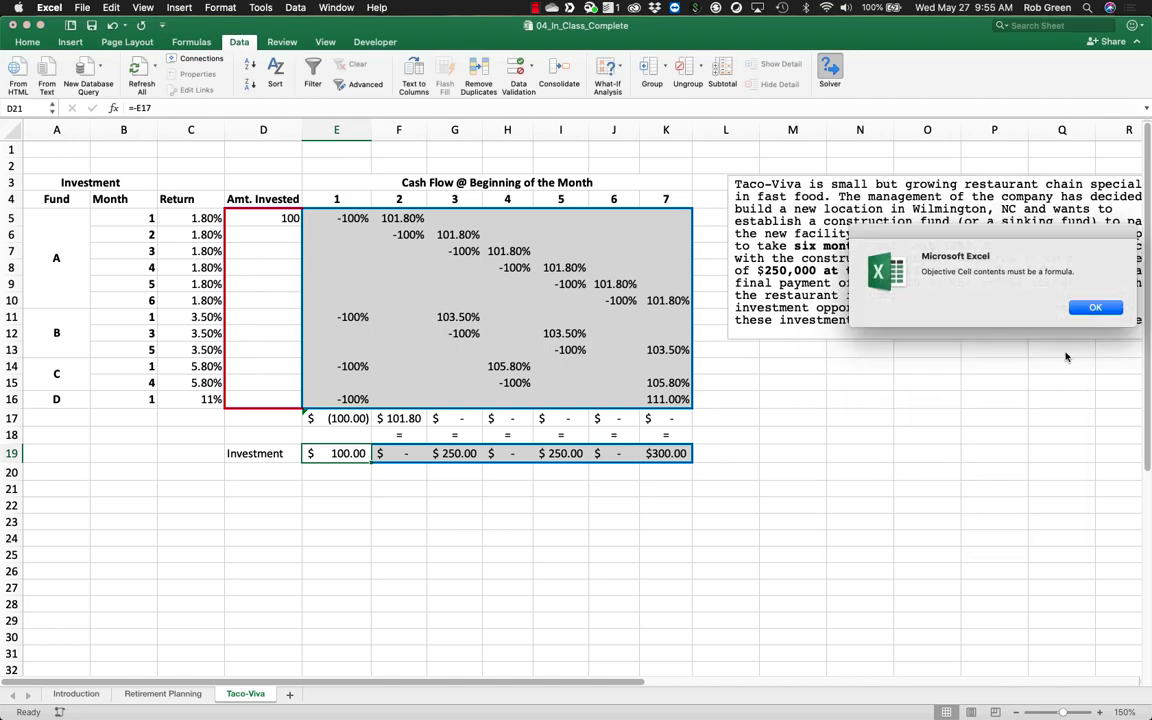
click(1094, 308)
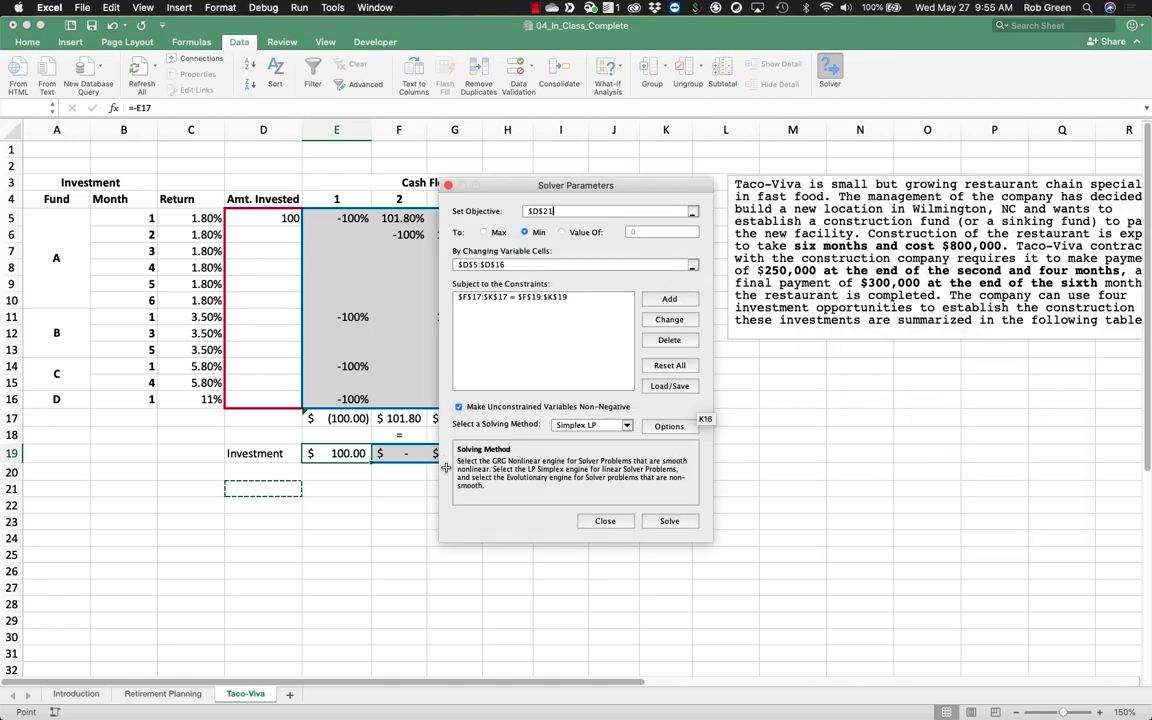
Step: Set the Solver objective to the Investment cell E19, solve the model and keep the solution
click(528, 211)
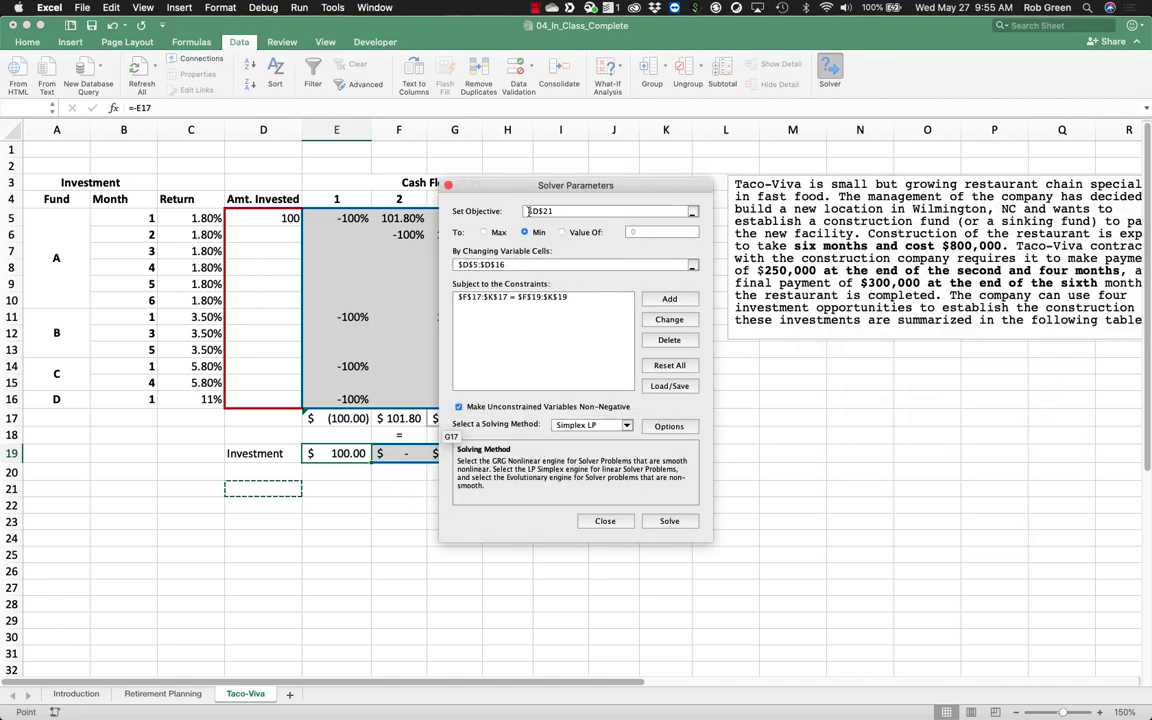
click(338, 453)
click(661, 529)
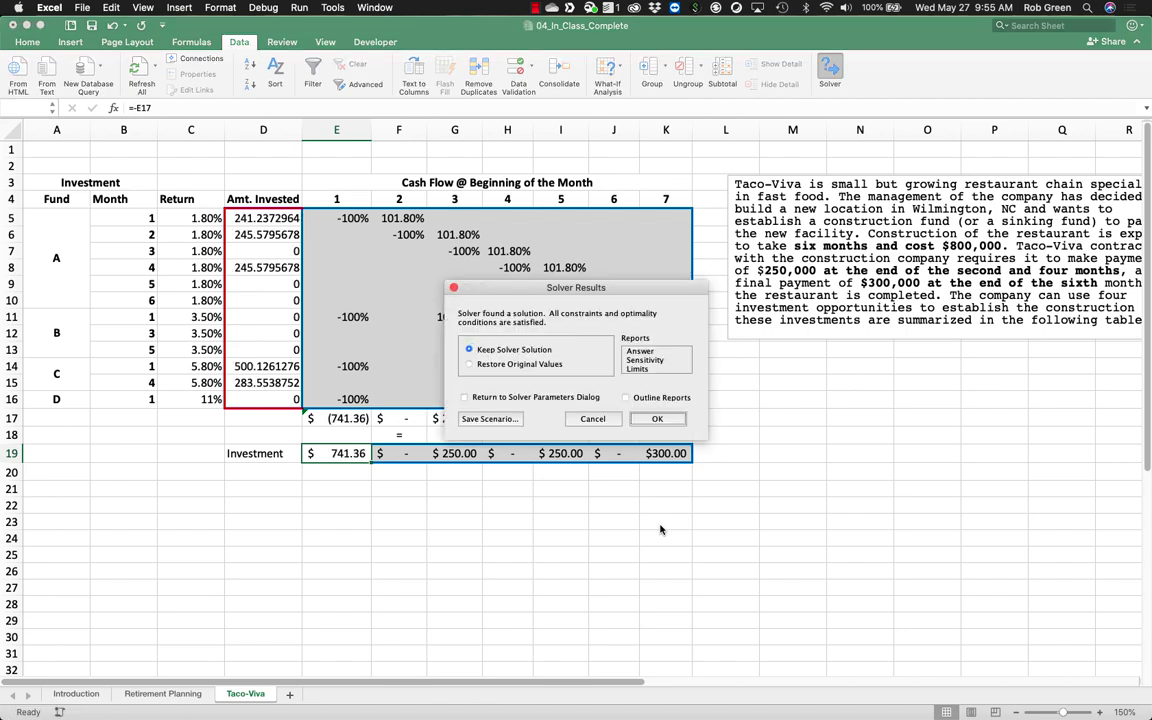
click(657, 420)
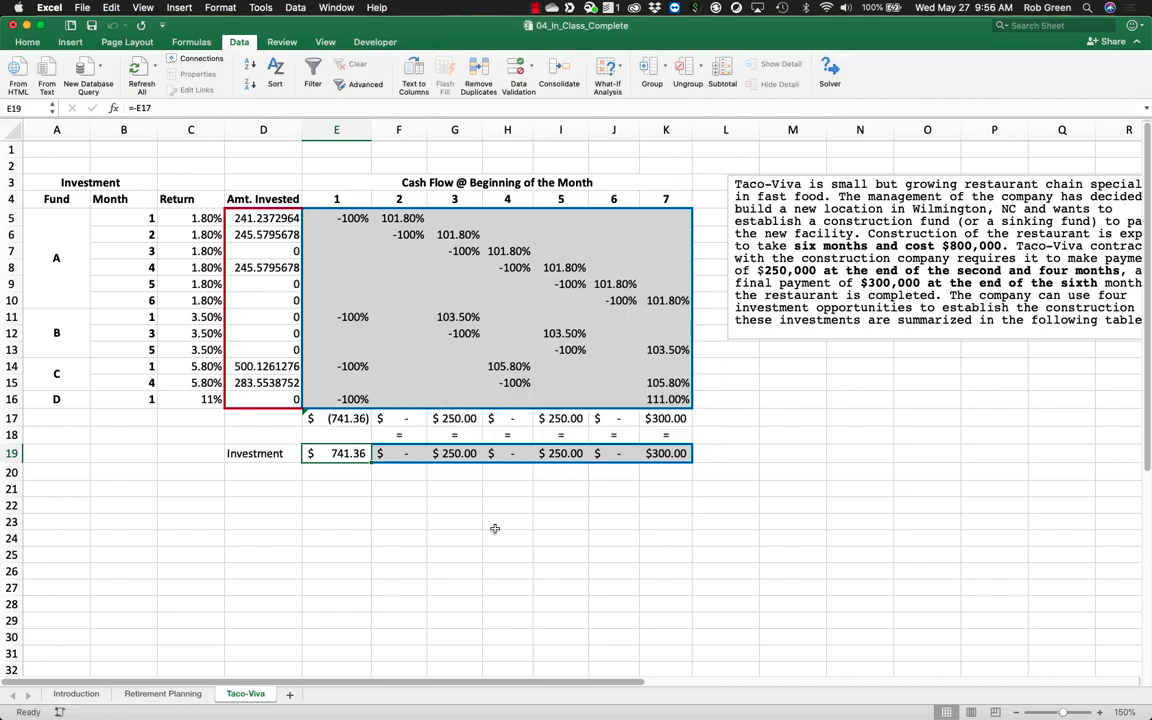
Step: Make the Investment label in D19 bold and review the required payments in G19:K19
click(410, 484)
click(335, 453)
click(290, 454)
key(super+b)
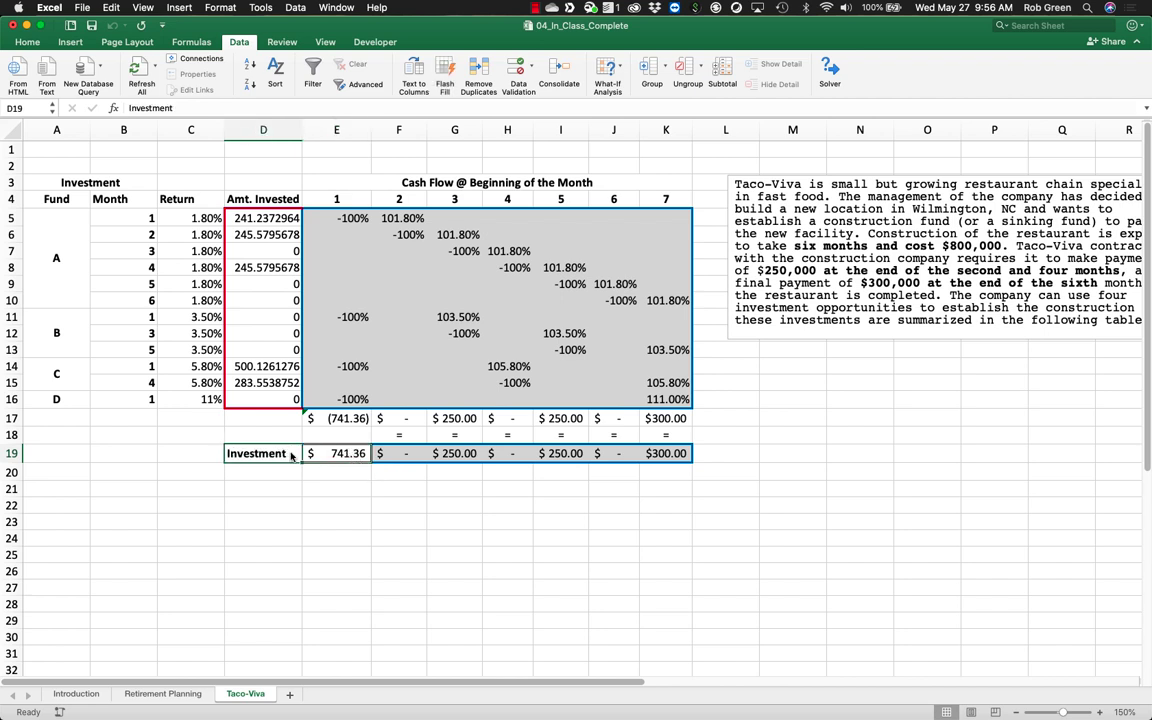
drag(679, 453, 455, 453)
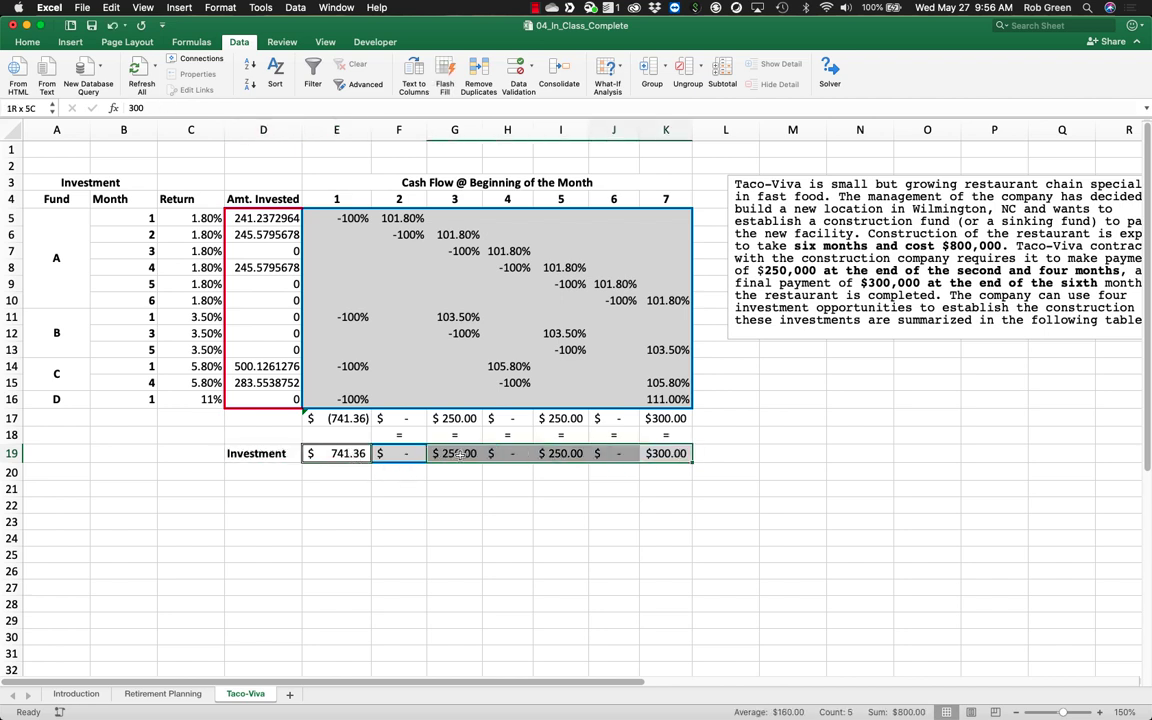
Step: Format the amounts invested in D5:D16 as dollar accounting values and slightly widen column D
drag(263, 218, 266, 400)
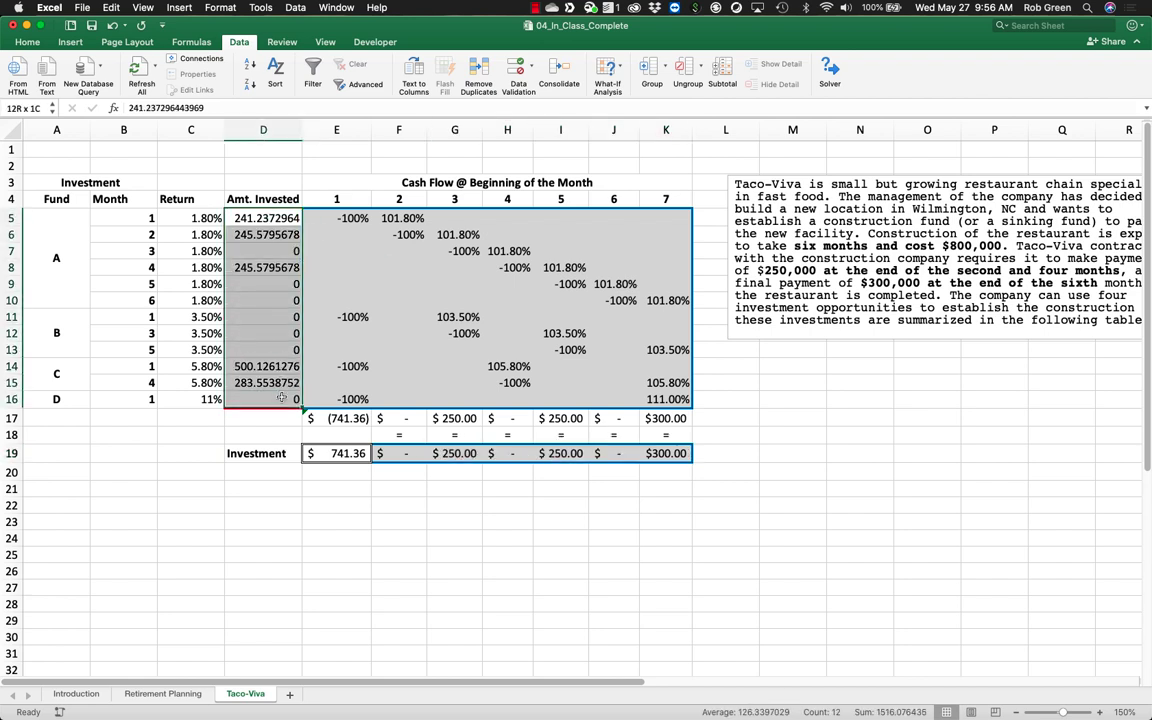
key(super+b)
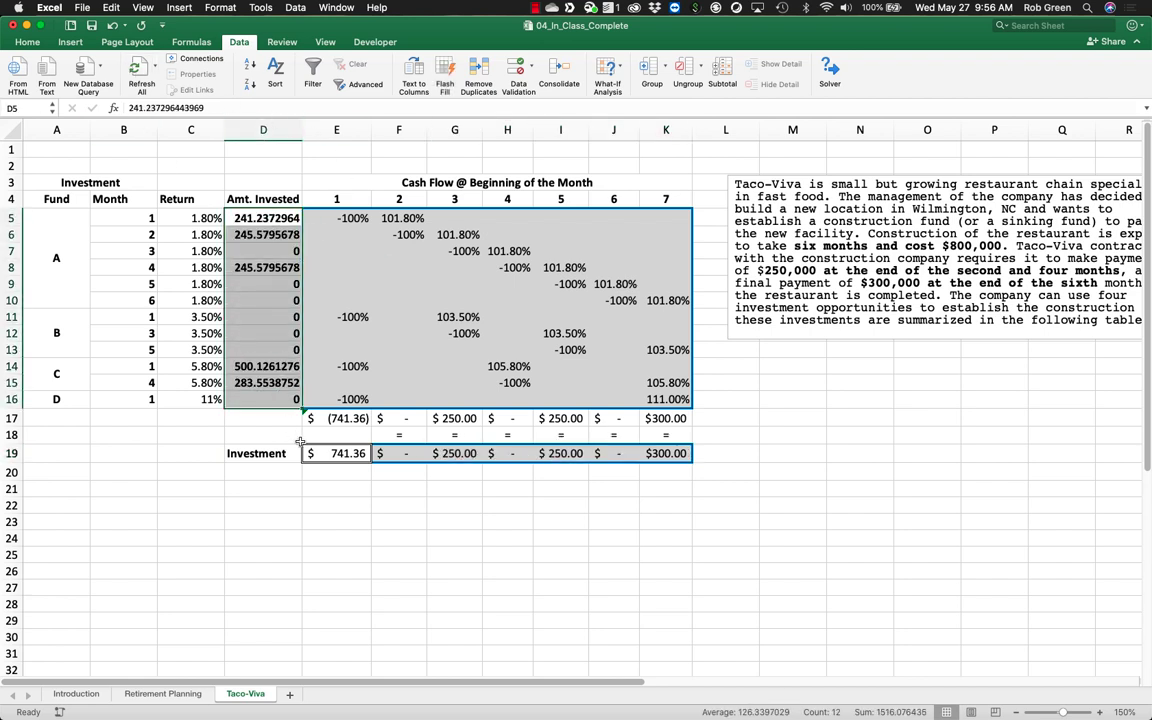
key(super+b)
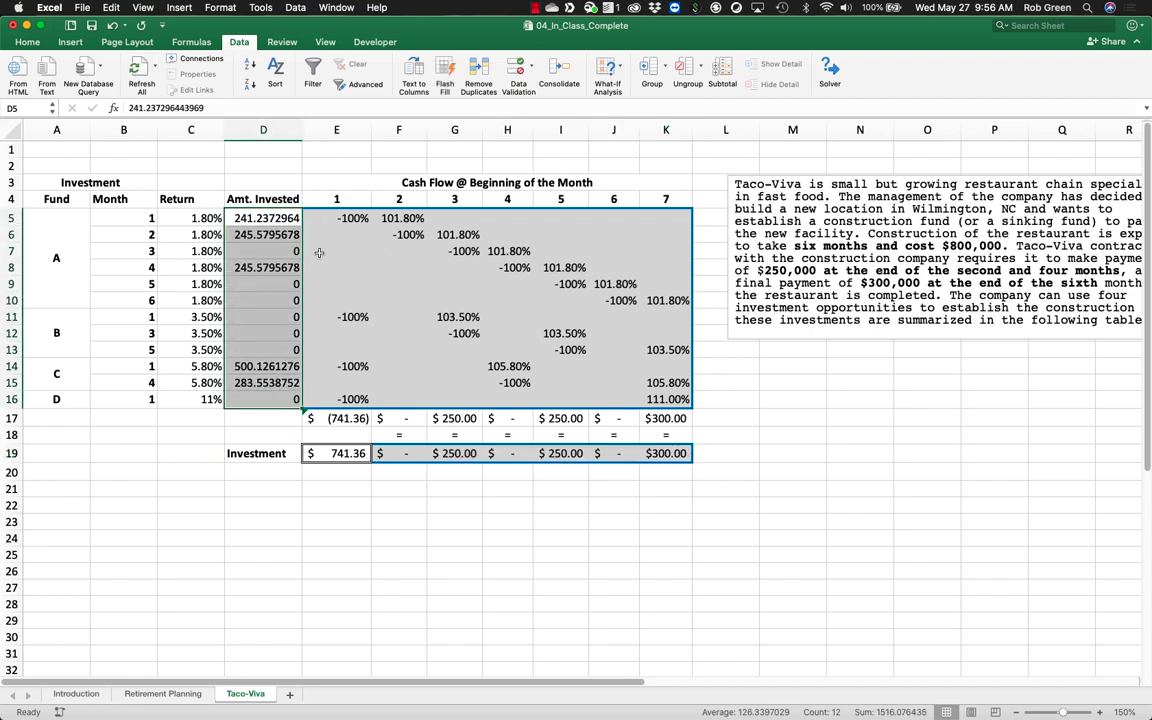
click(30, 42)
click(30, 42)
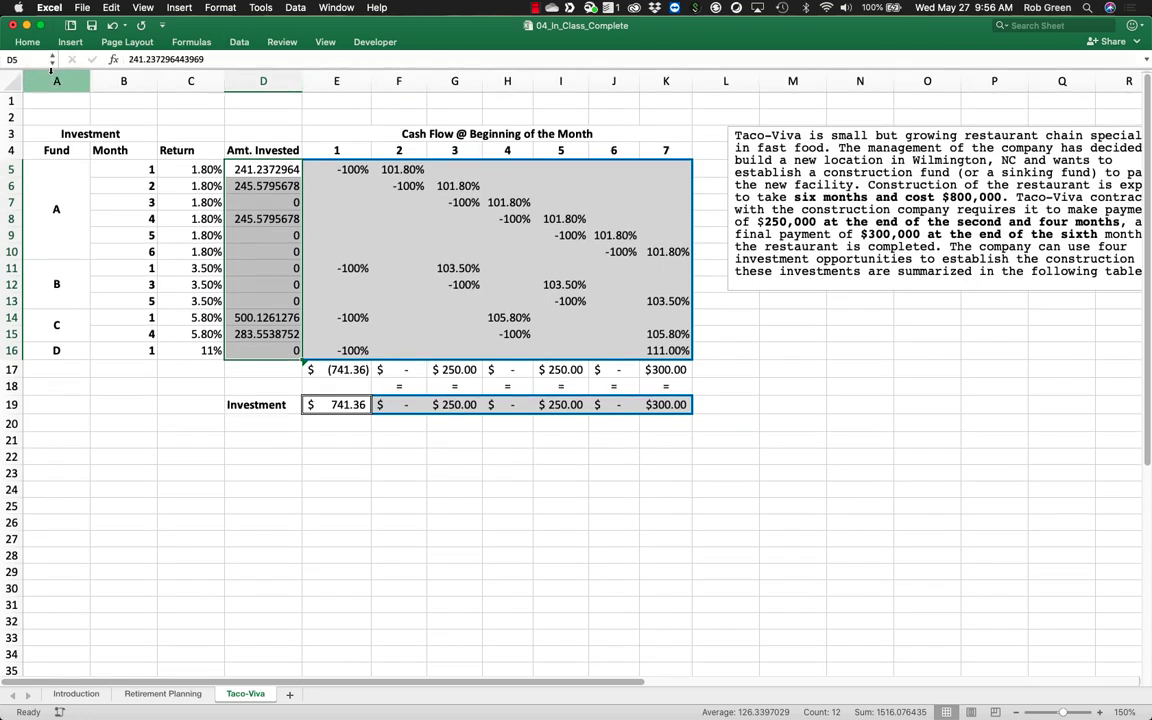
click(1137, 42)
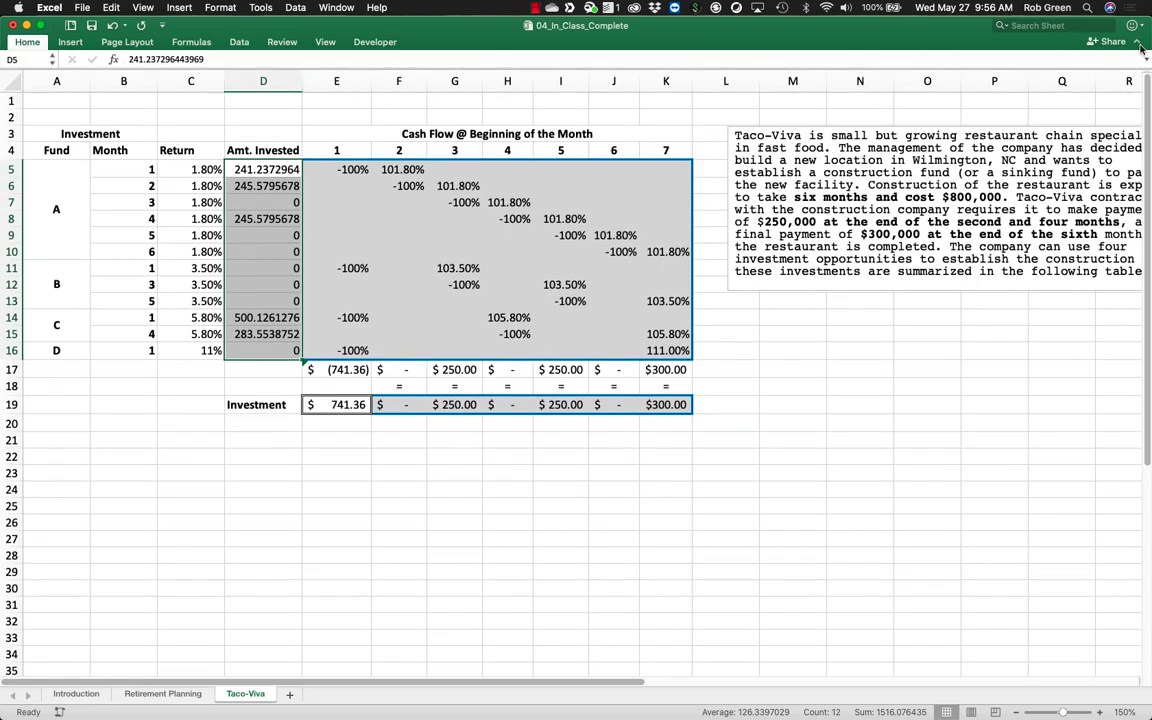
click(486, 84)
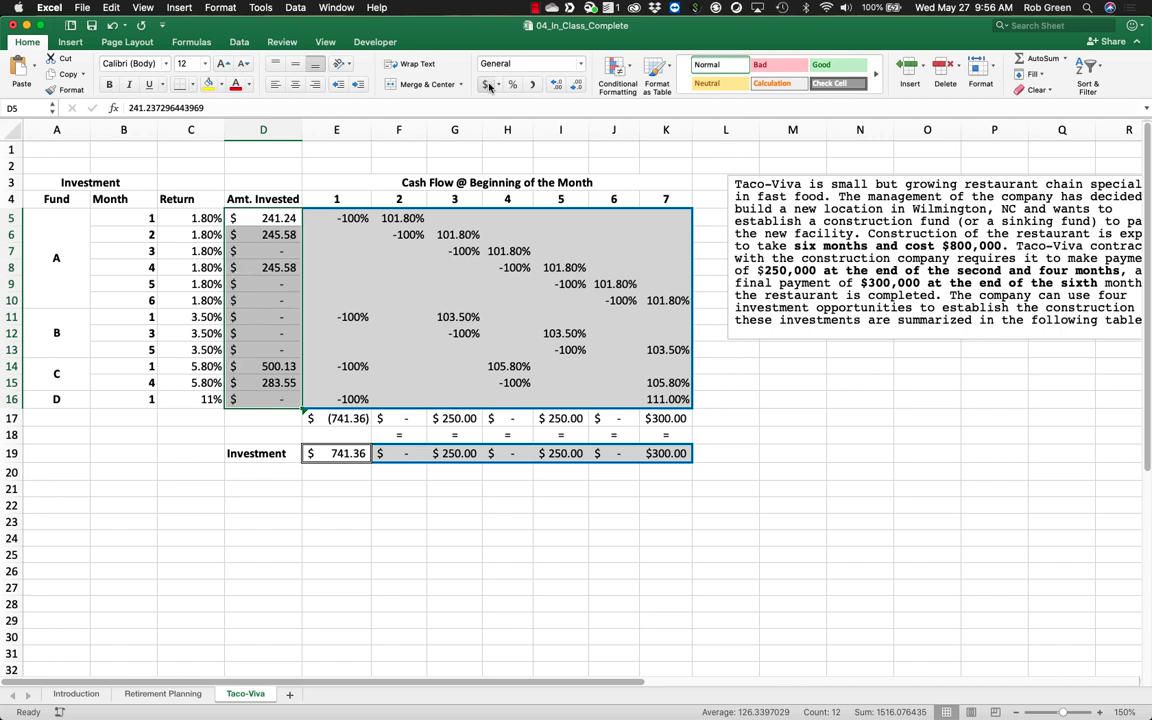
click(262, 587)
drag(295, 125, 297, 125)
Step: Review the optimal amounts invested in fund A and fund C
click(284, 217)
drag(284, 217, 76, 245)
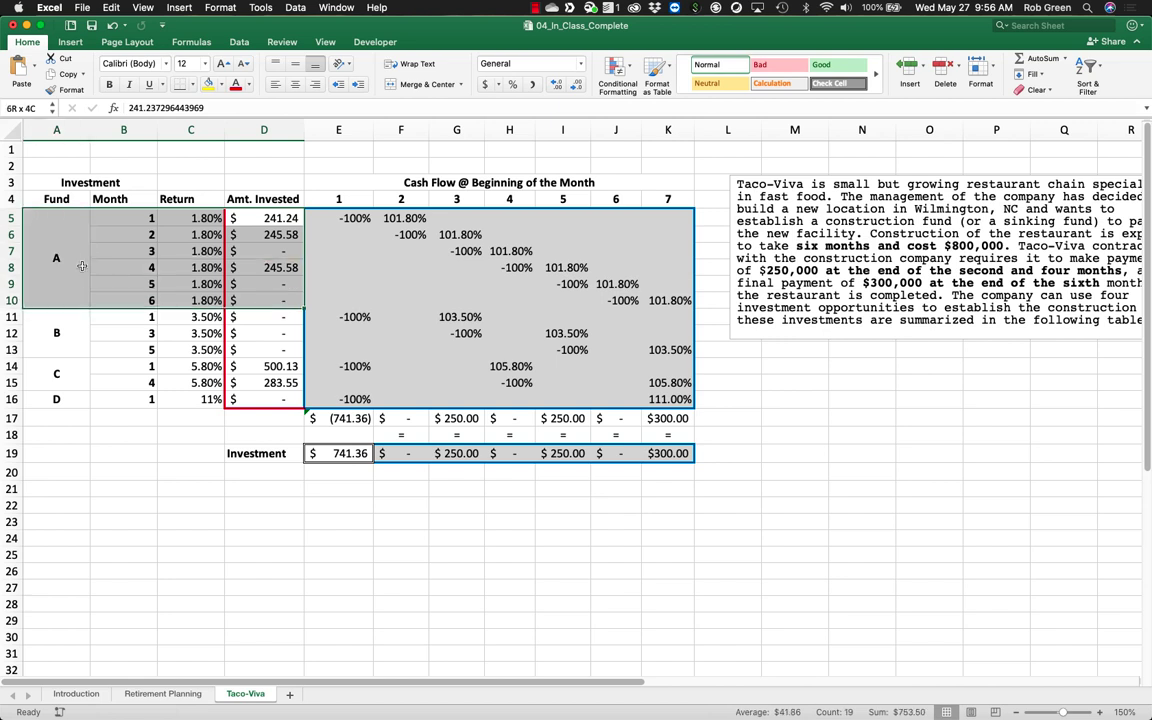
drag(255, 366, 57, 362)
click(292, 537)
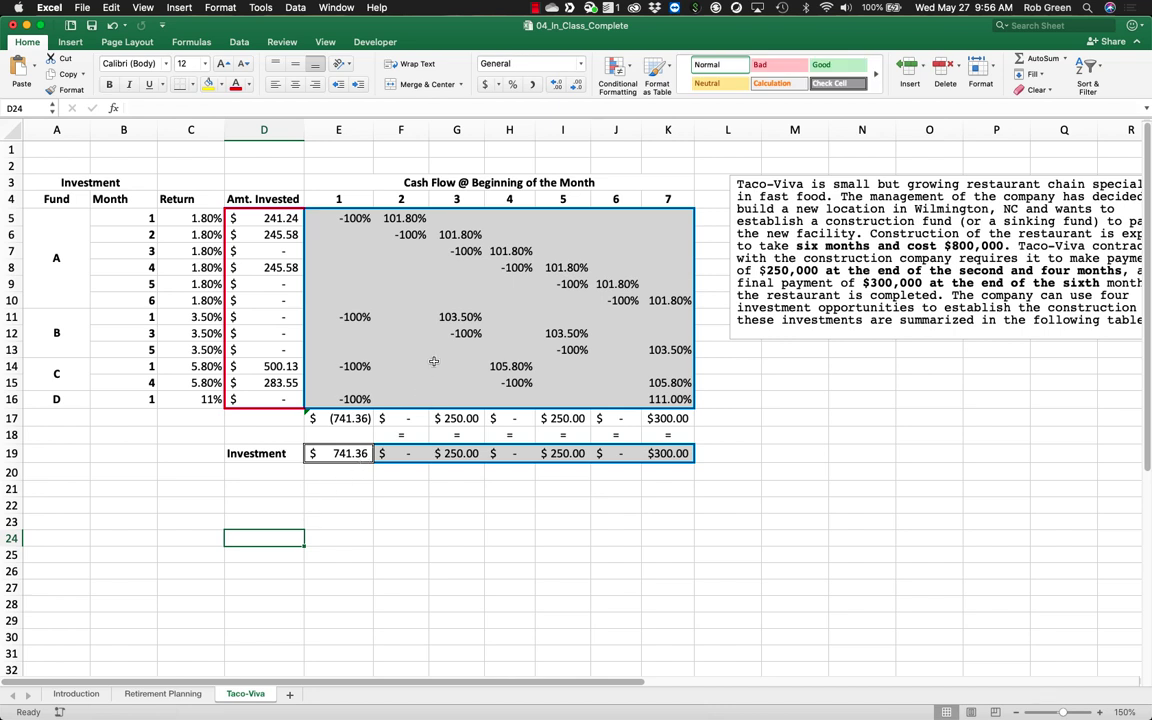
click(535, 8)
click(545, 26)
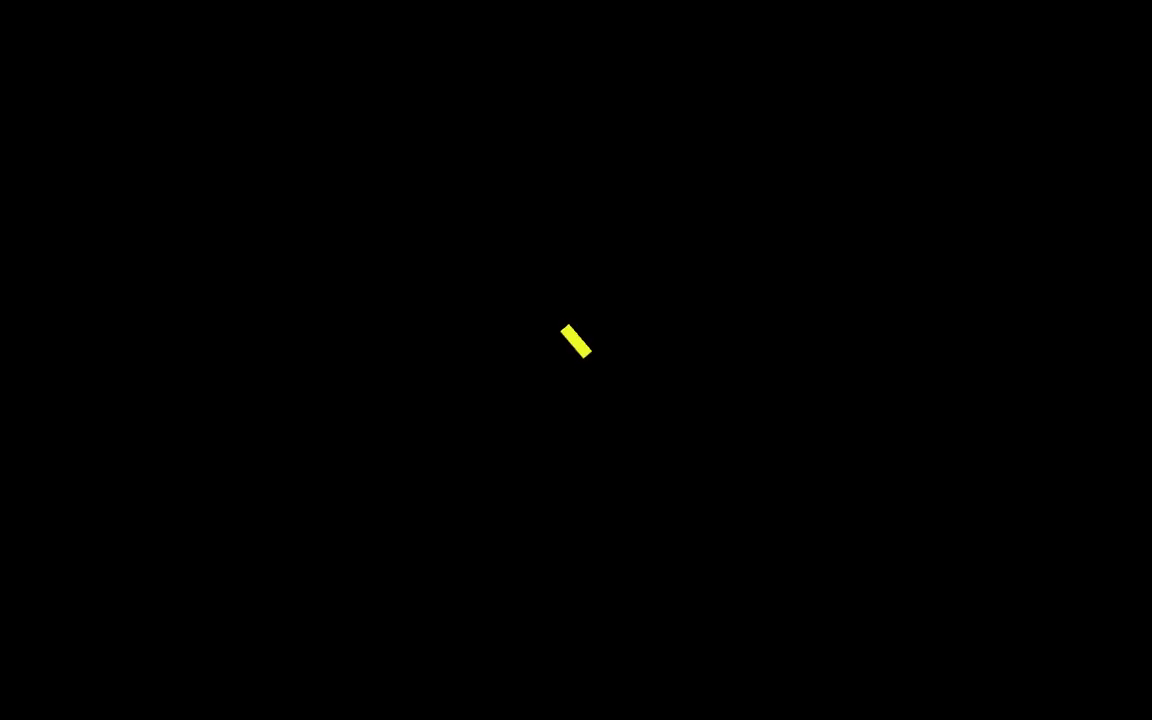